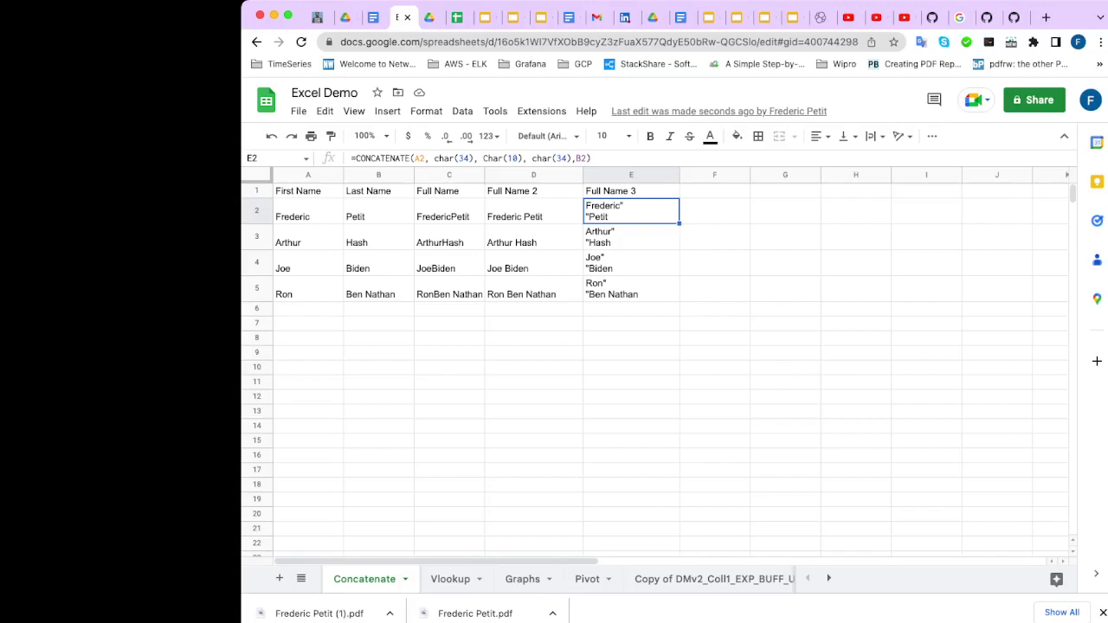
- Clear the existing Full Name formulas in cells C2:C5
left_click(449, 212)
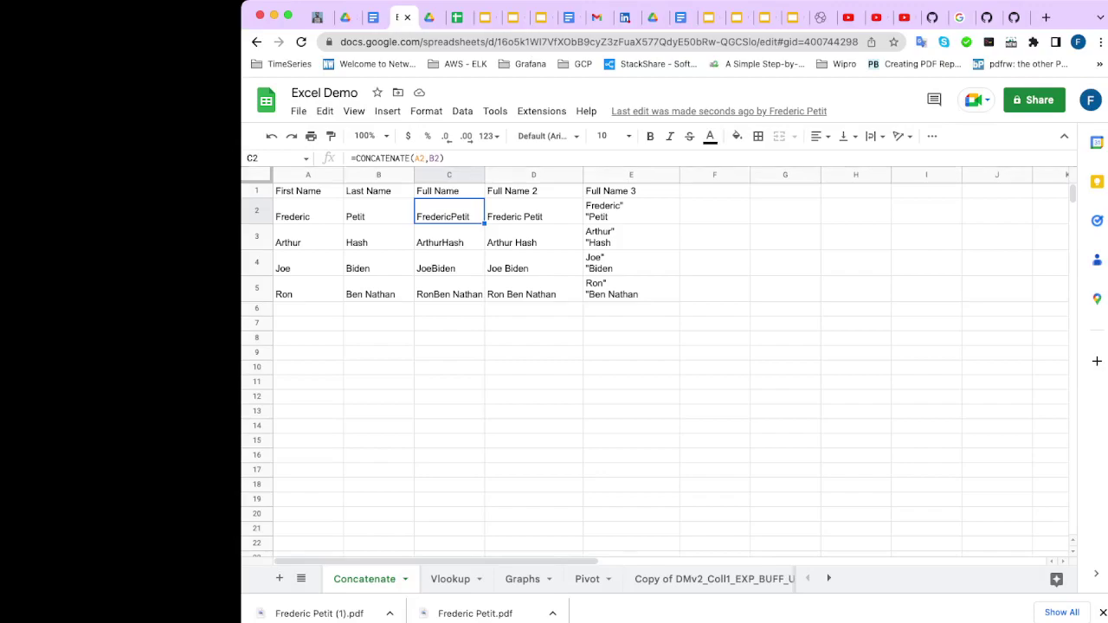
key("shift+Down")
key("shift+Down")
key("shift+Down")
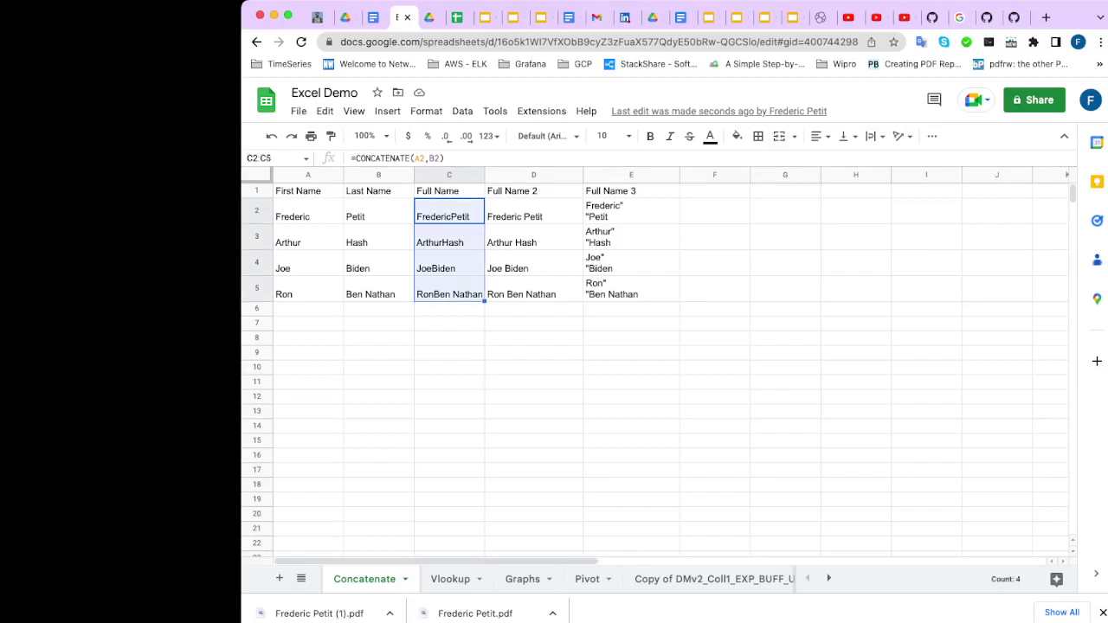
key("Delete")
- Enter =CONCATENATE(A2,B2) in C2 and accept the suggested autofill for the rest of the Full Name column
left_click(449, 212)
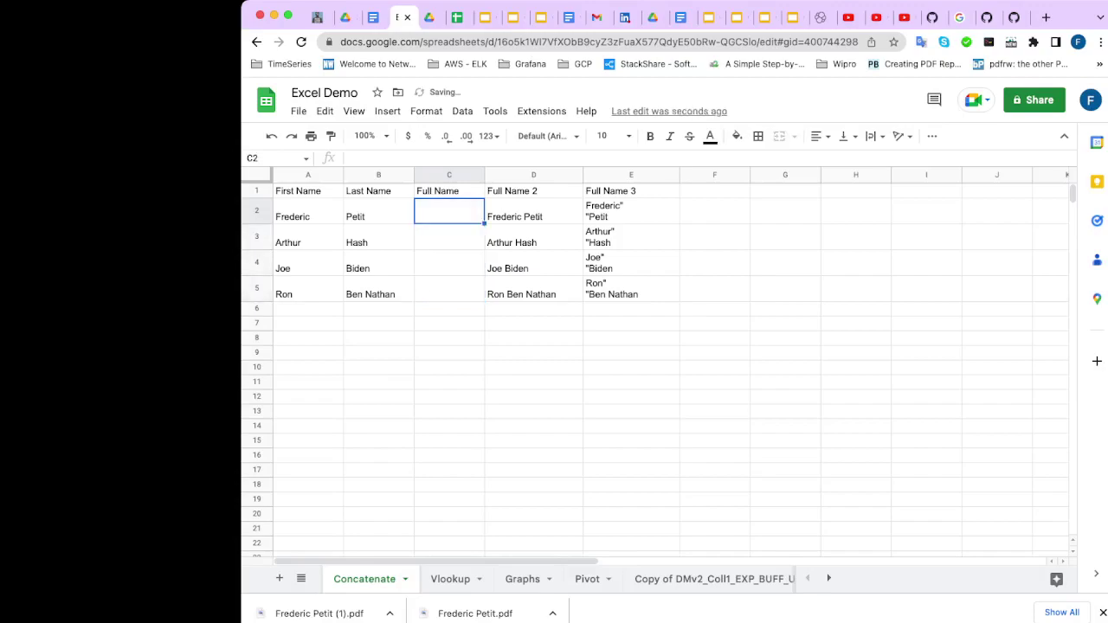
type("=")
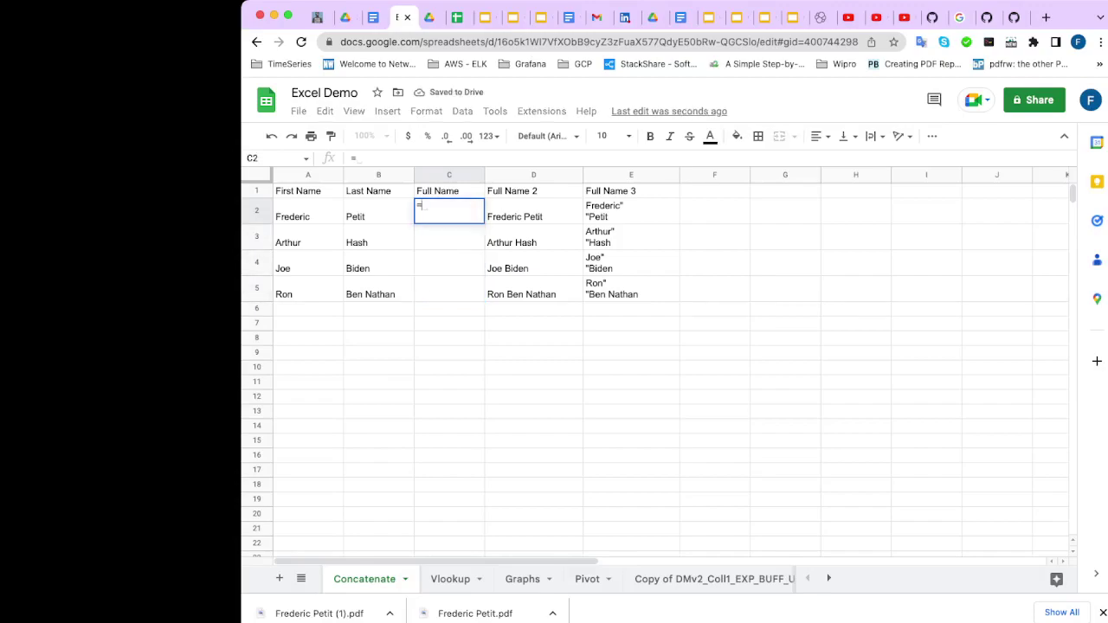
type("concatenate")
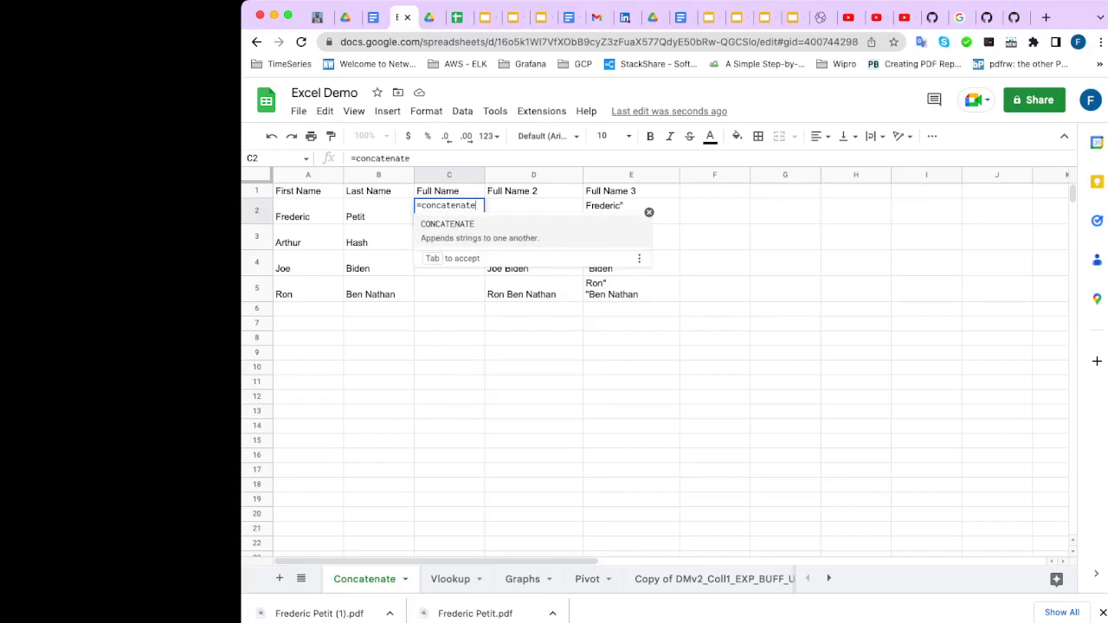
key("Tab")
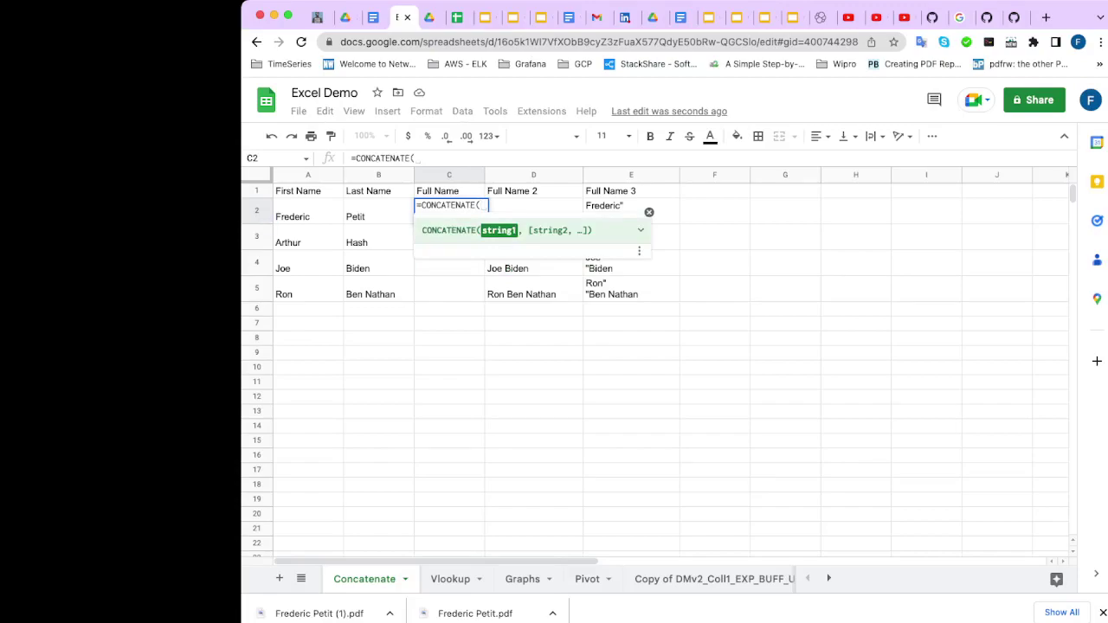
type("A2,")
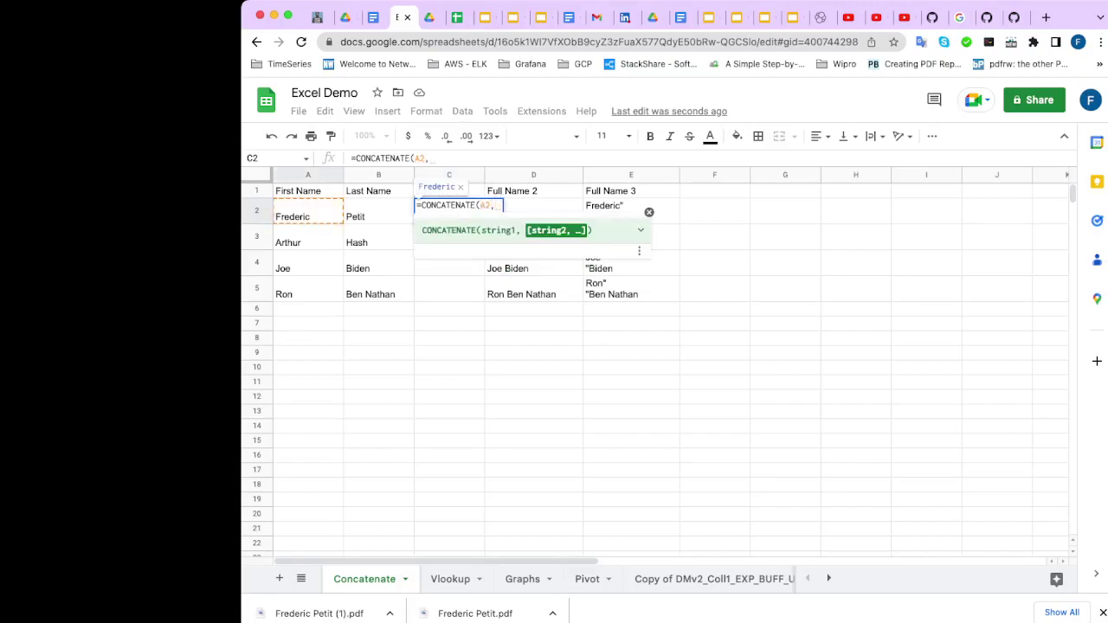
type("B2")
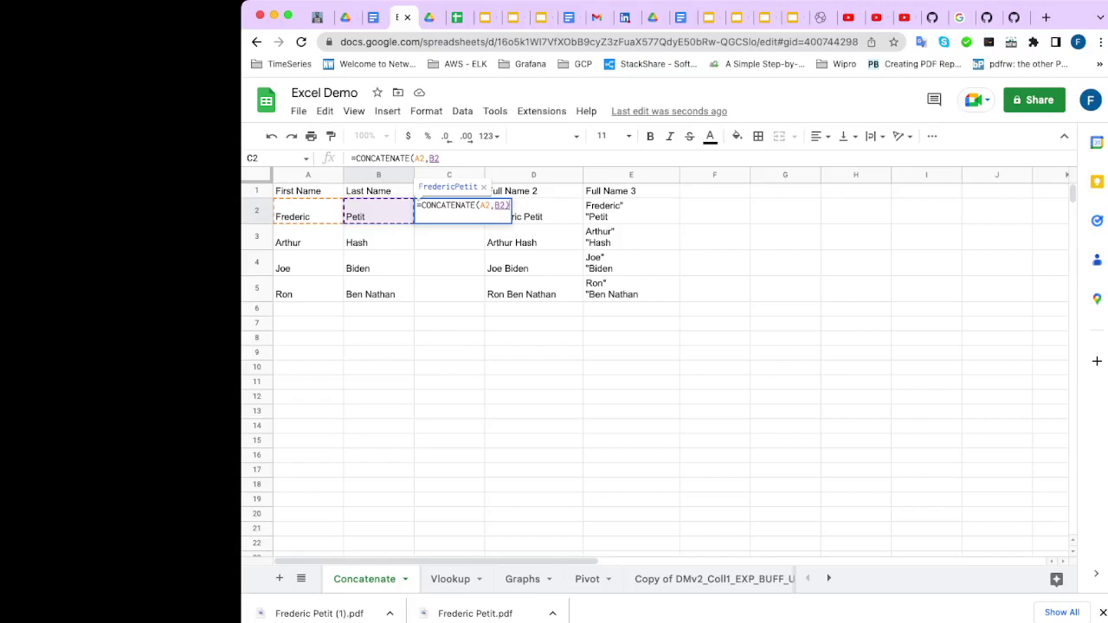
type(")")
key("Return")
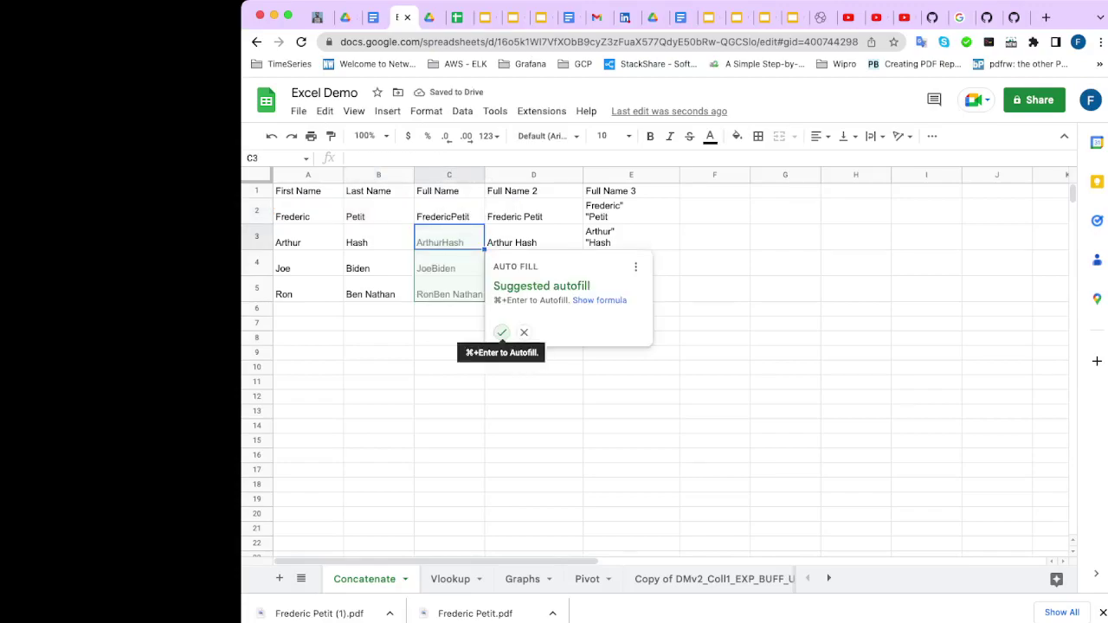
left_click(501, 332)
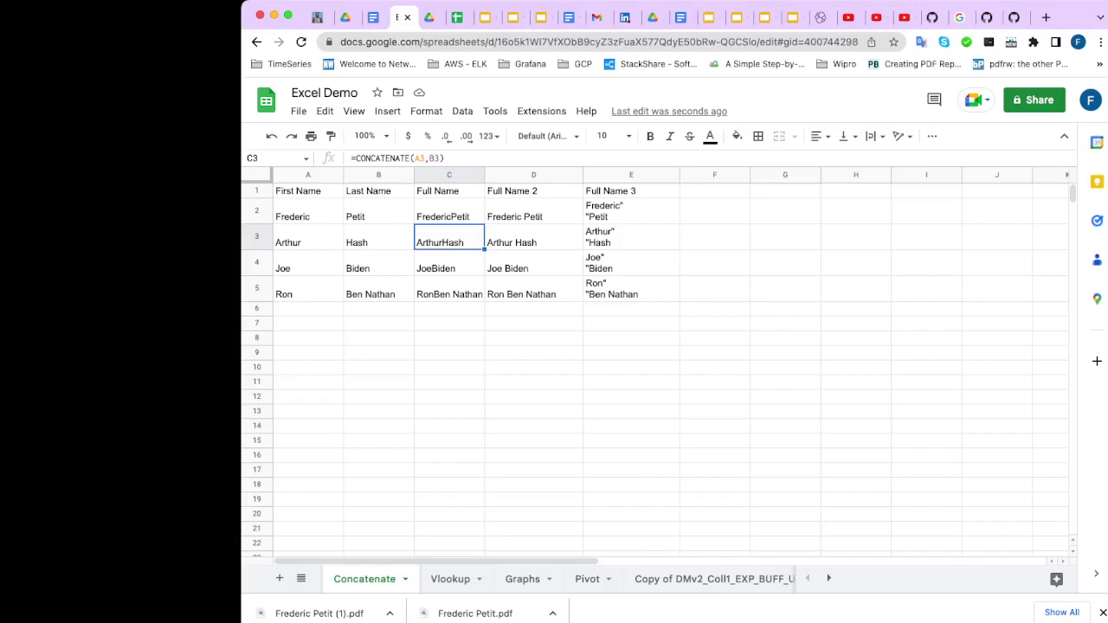
- Try adding a trailing space to the first name in A3, and remove it again
double_click(308, 237)
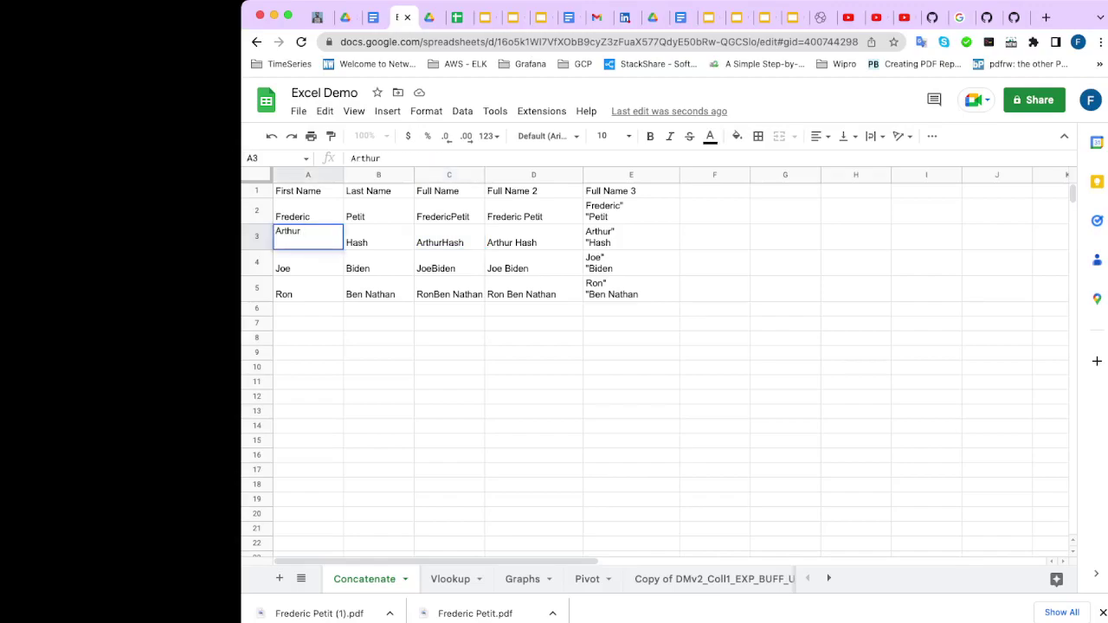
key("Return")
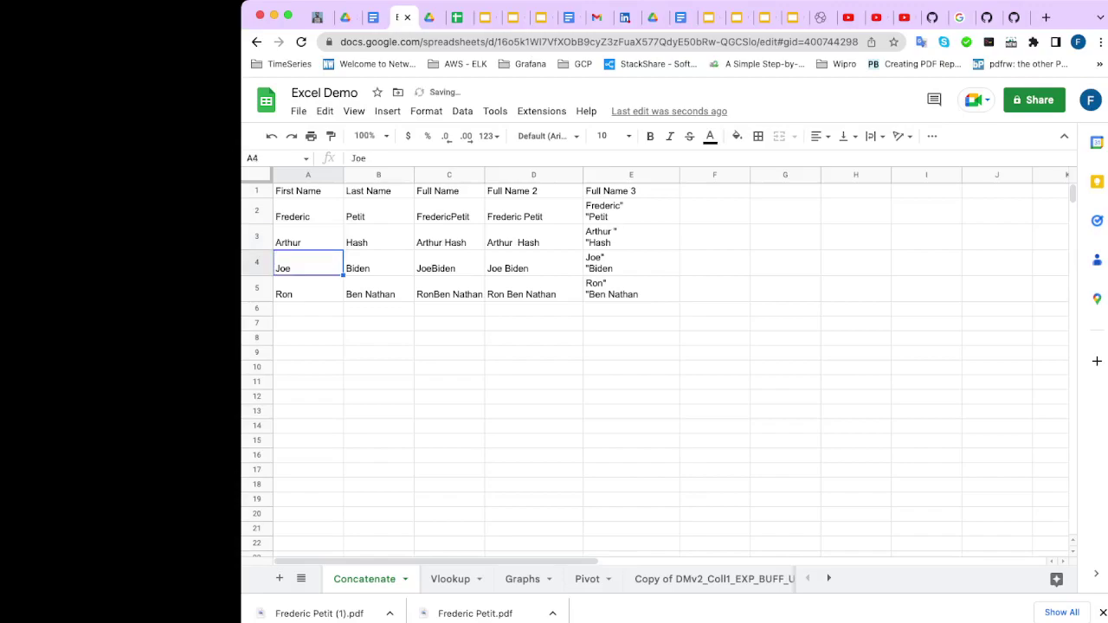
key("Up")
key("Return")
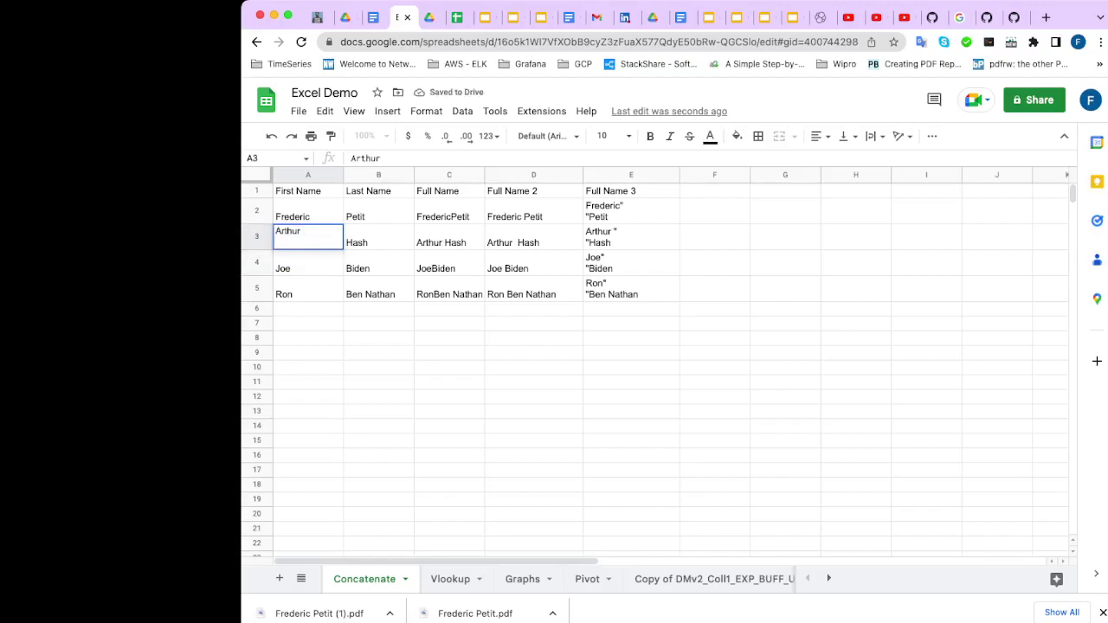
left_click(378, 382)
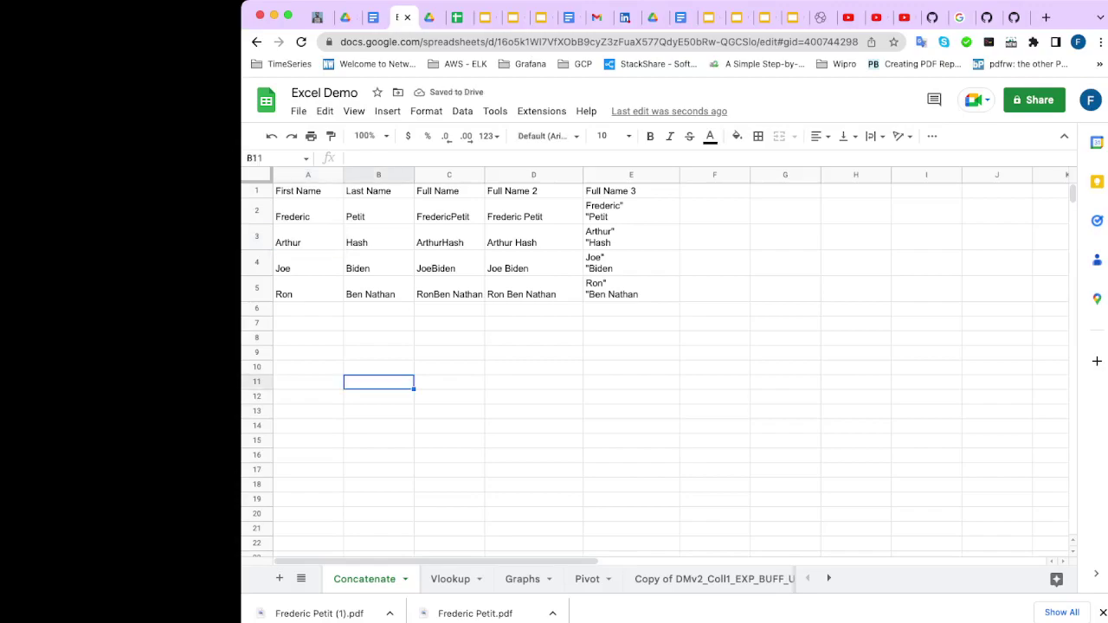
- Clear the existing Full Name 2 formulas in cells D2:D5
left_click(533, 237)
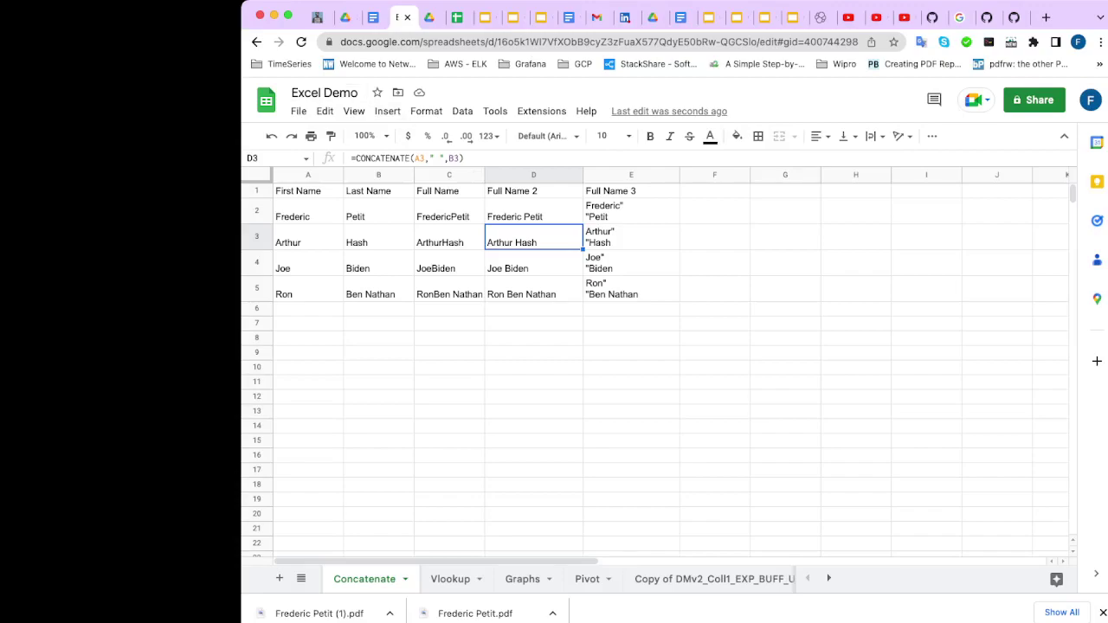
left_click(533, 212)
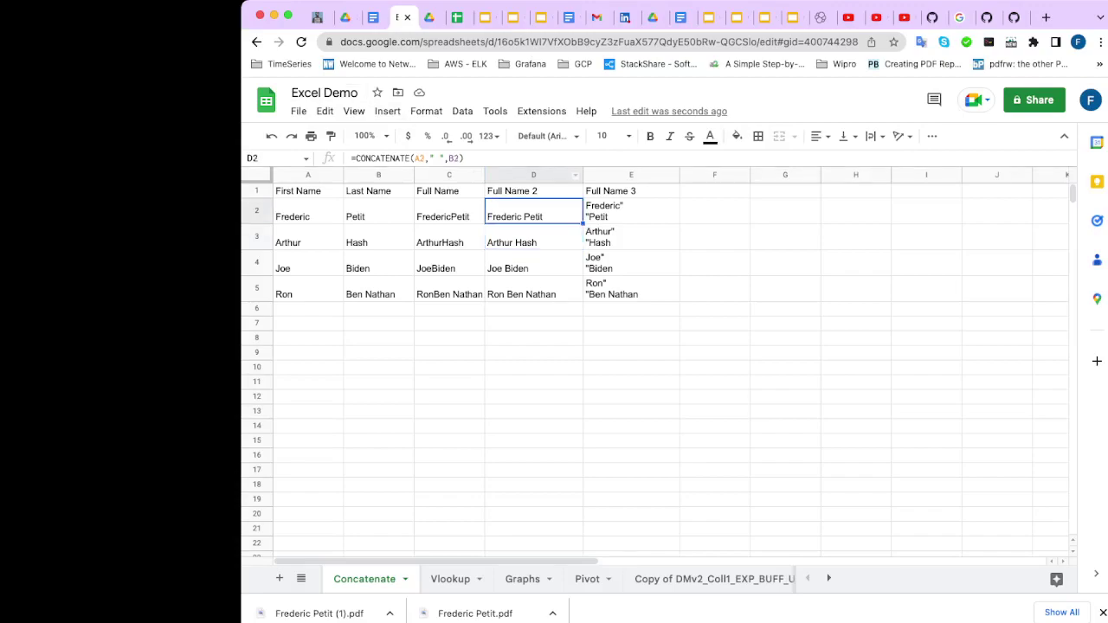
key("Delete")
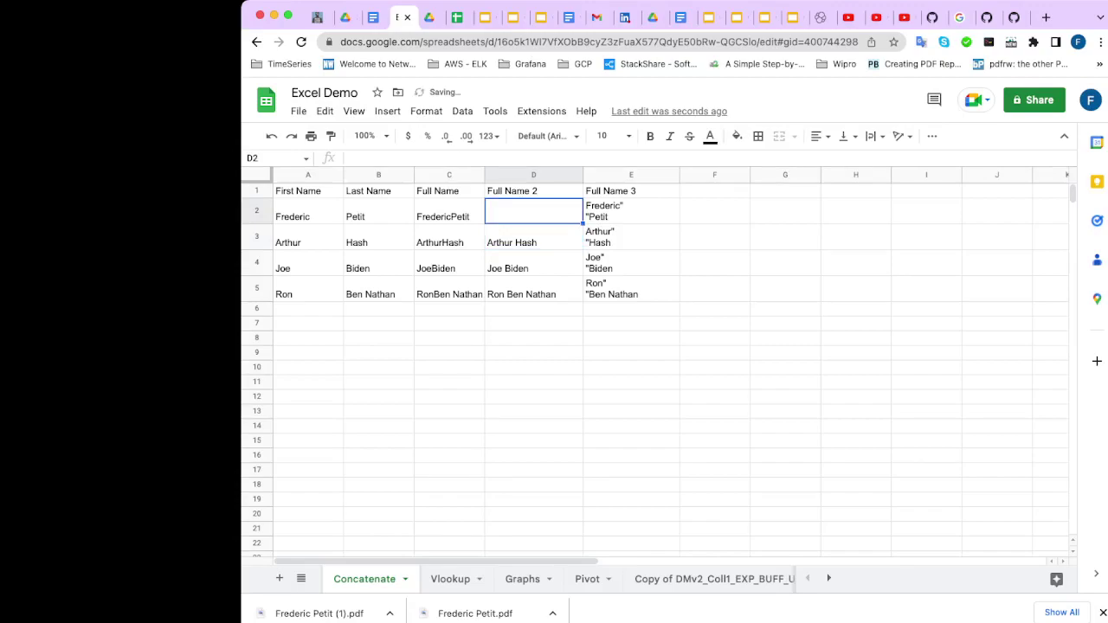
key("shift+Down")
key("shift+Down")
key("shift+Down")
key("shift+Down")
key("Delete")
- Enter =CONCATENATE(A2," ",B2) in D2 and accept the suggested autofill for the rest of the Full Name 2 column
type("=")
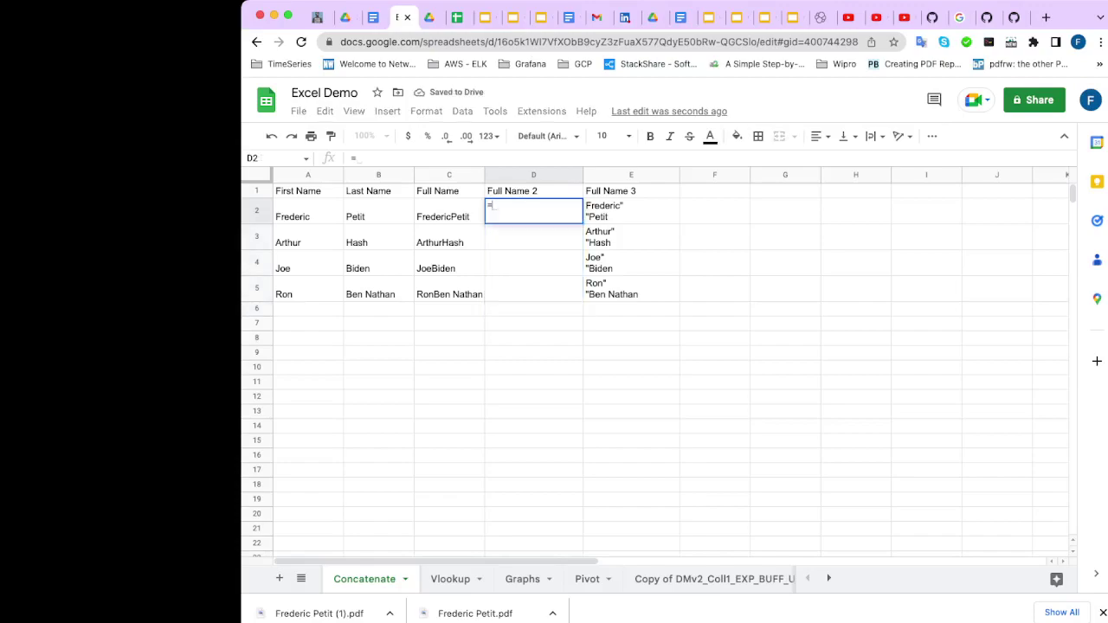
type("concatenate")
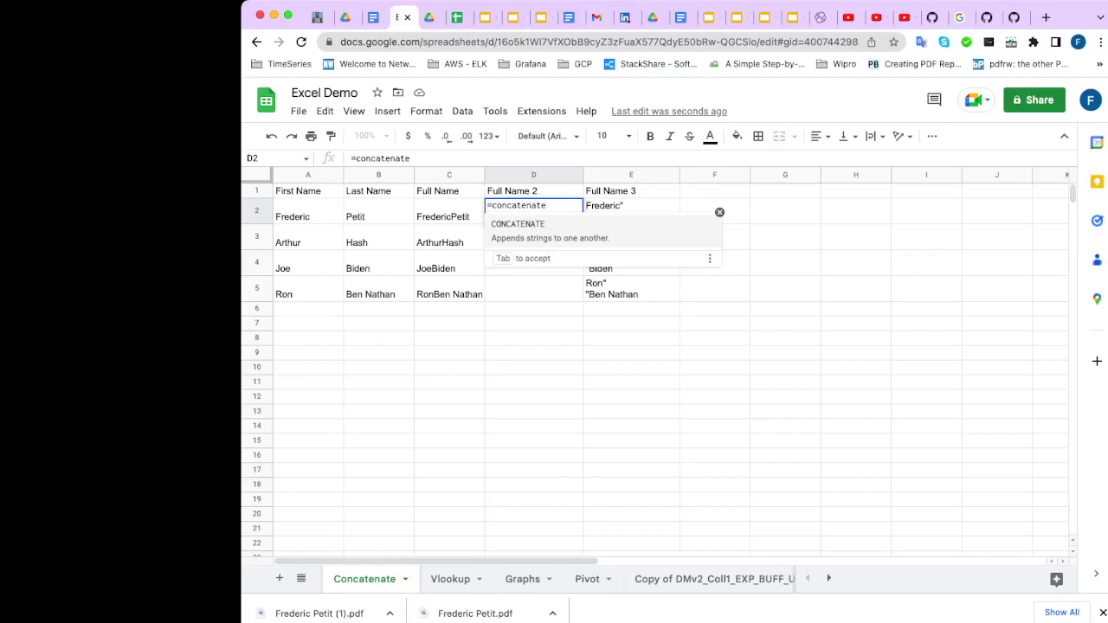
key("Tab")
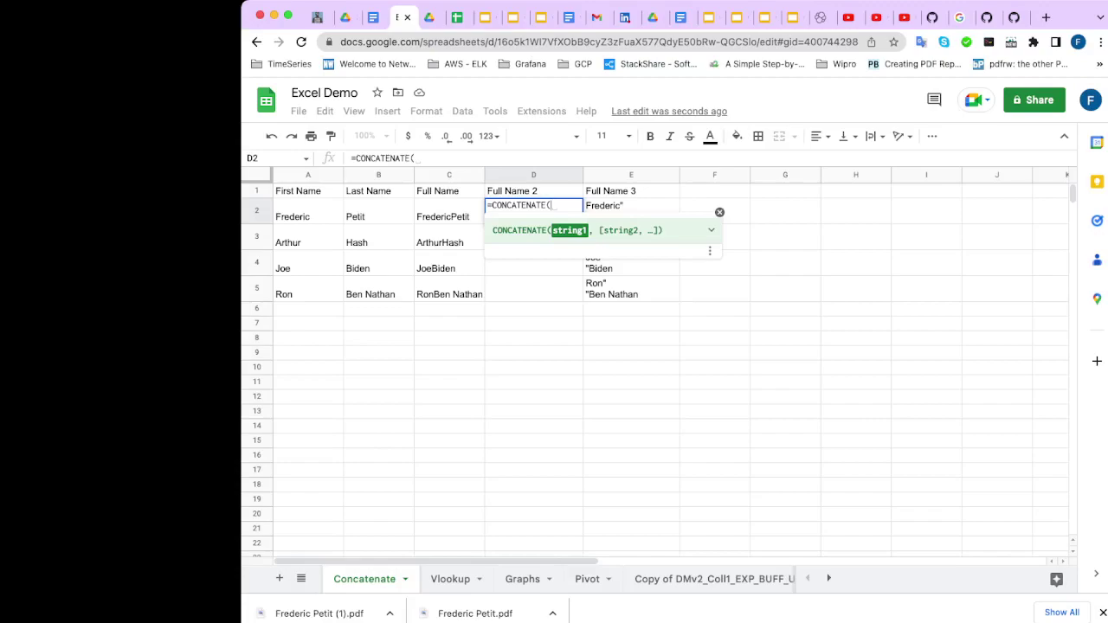
type("A2,")
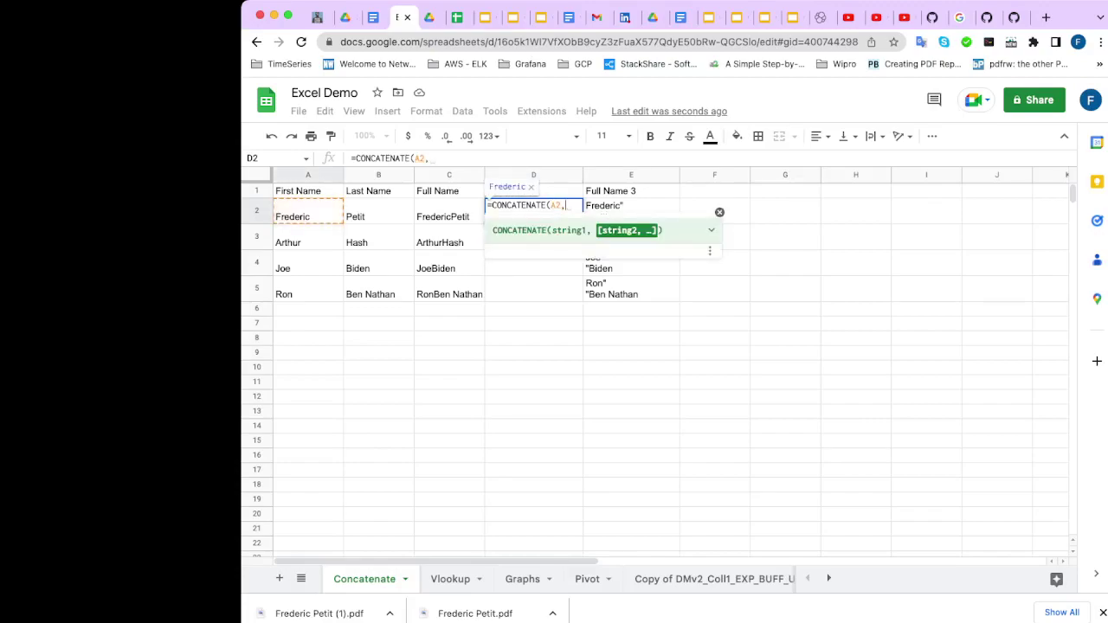
type("\"")
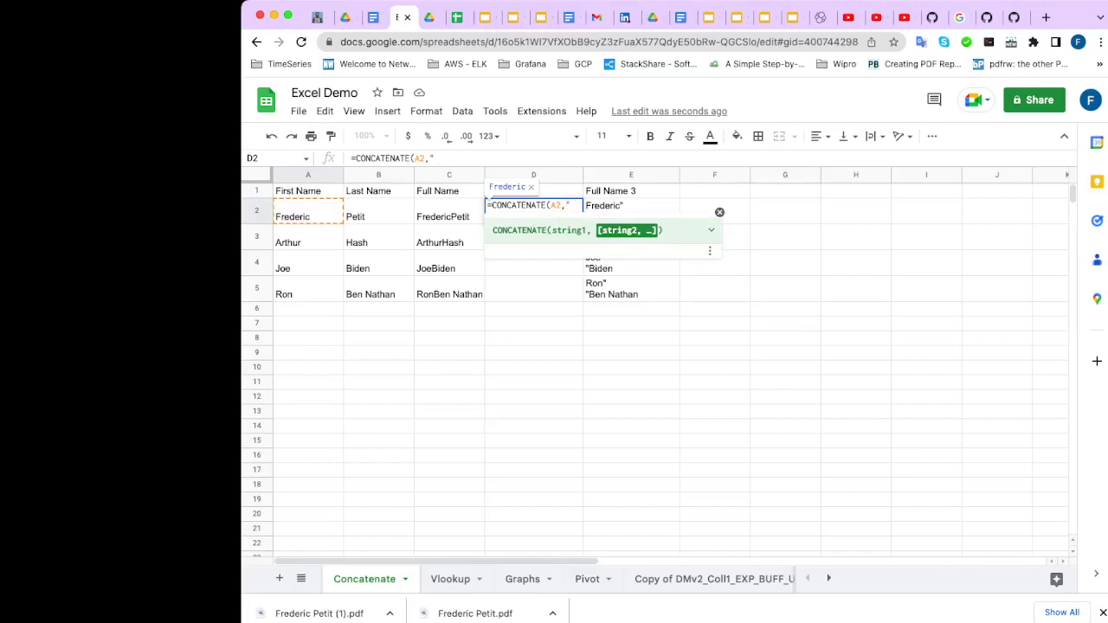
type(" \",")
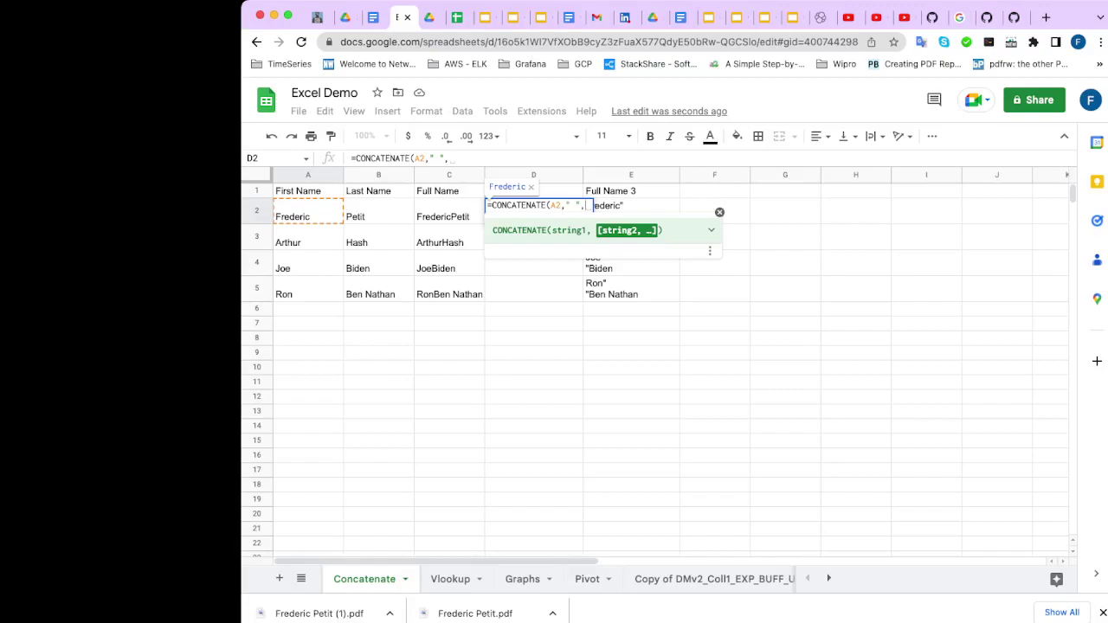
type("B2")
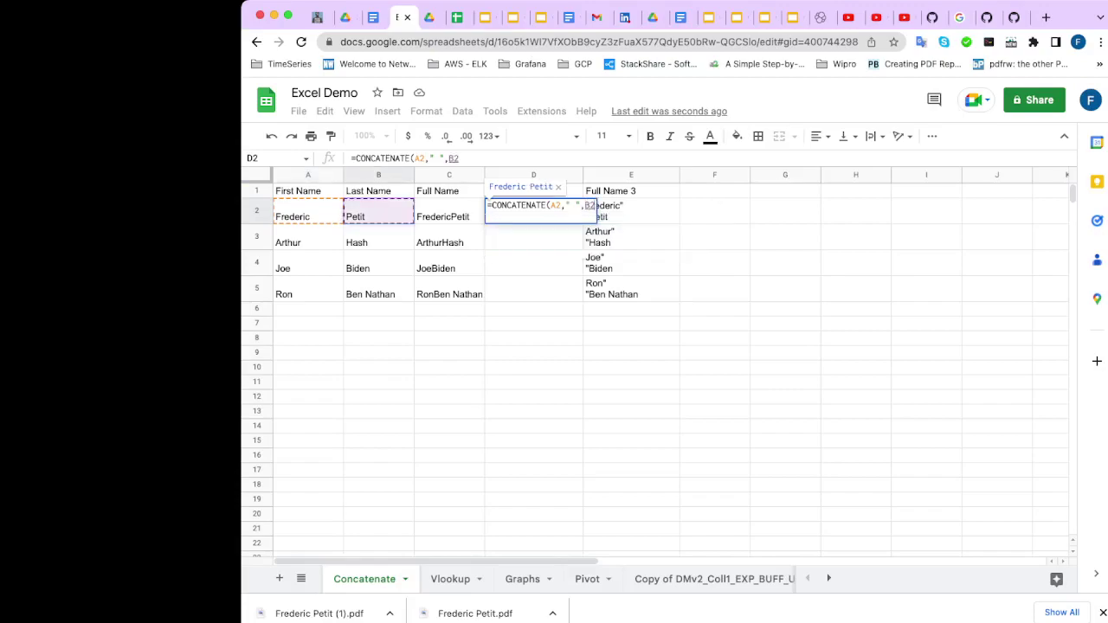
type(")")
key("Return")
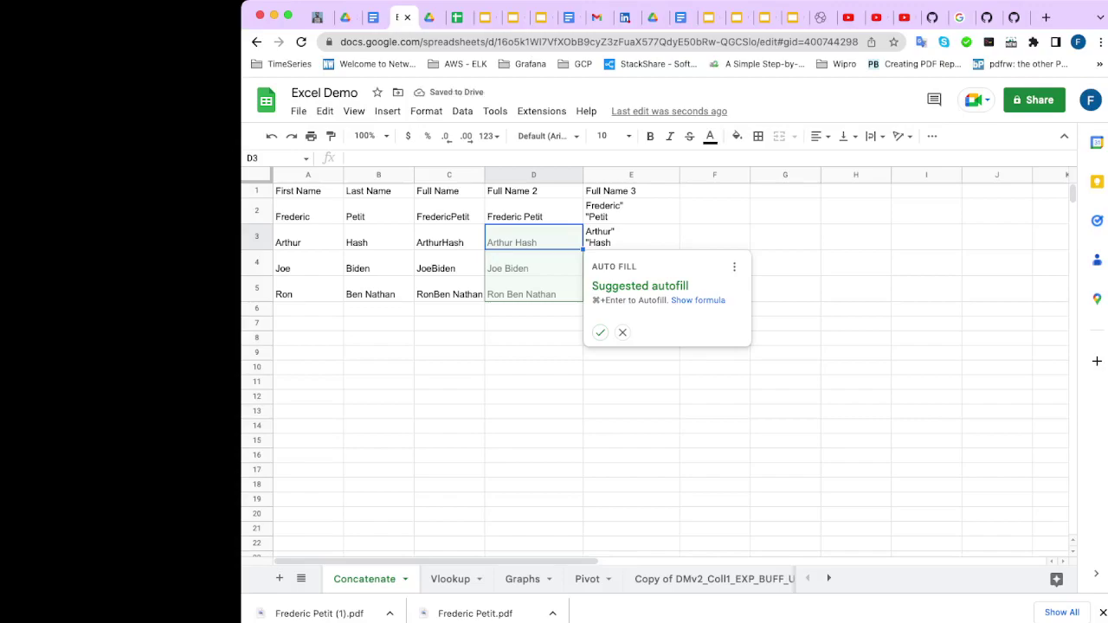
left_click(599, 332)
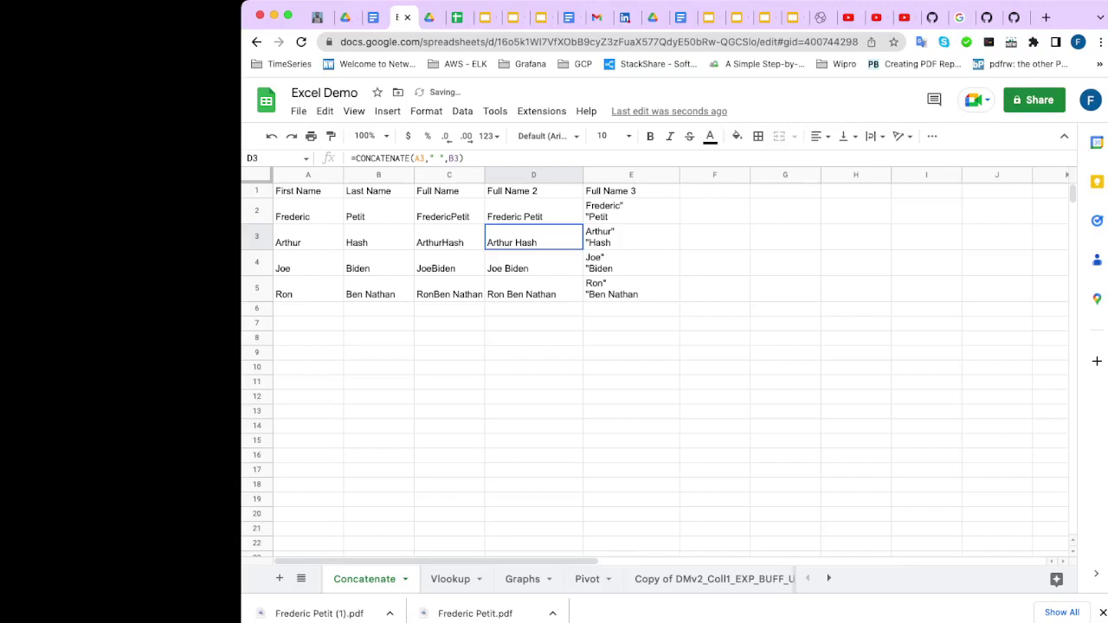
- Clear D3:D5 and refill them by extending the D2 formula down with the fill handle
key("shift+Down")
key("shift+Down")
key("Delete")
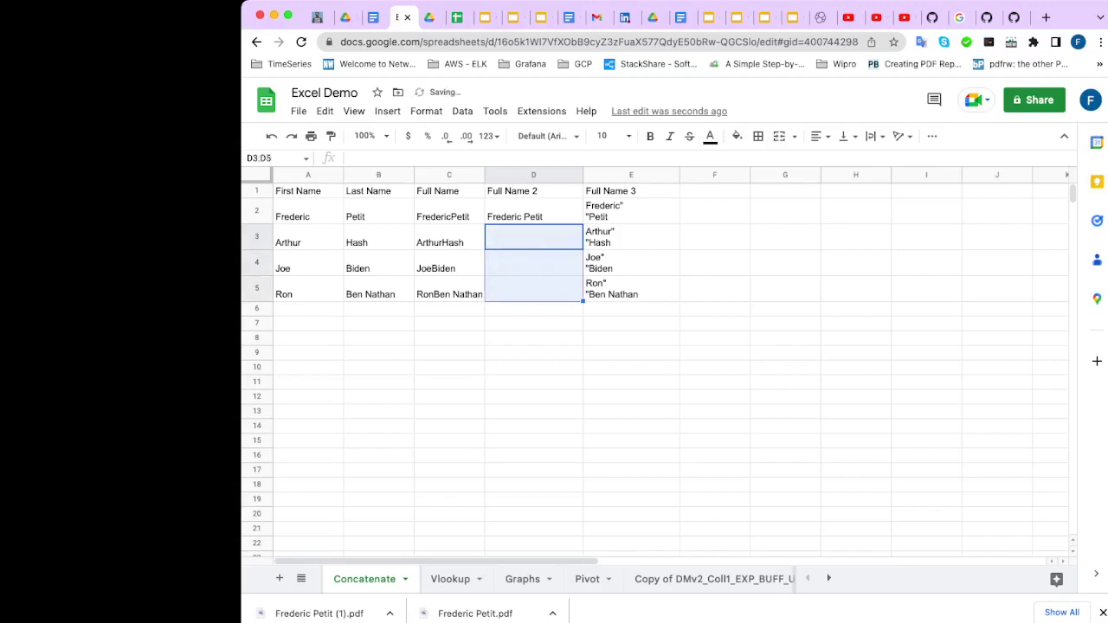
left_click(533, 212)
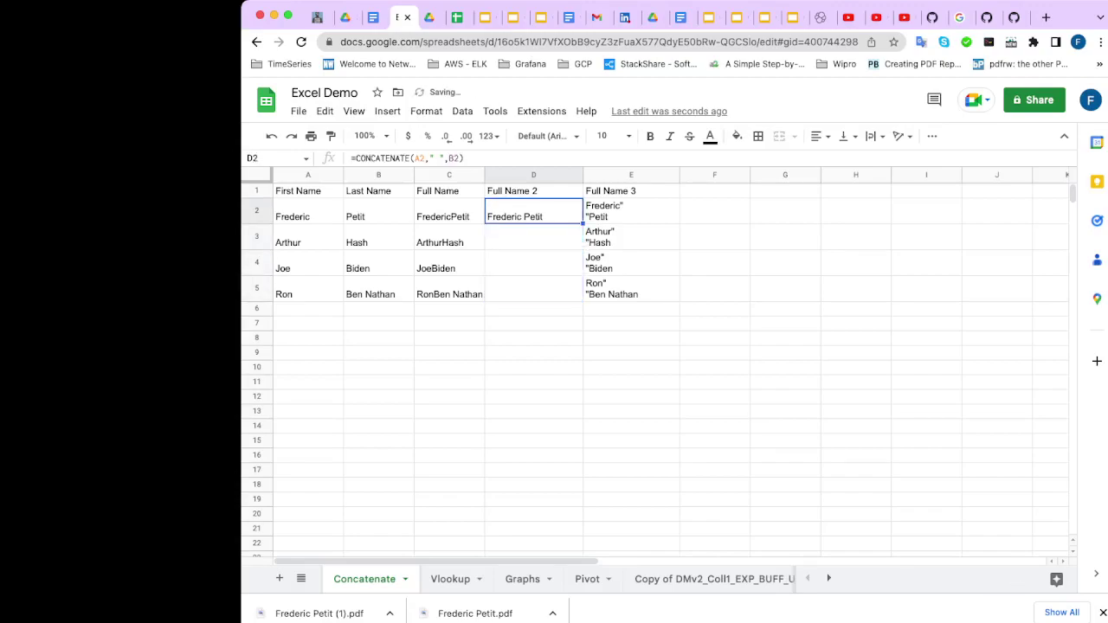
double_click(583, 223)
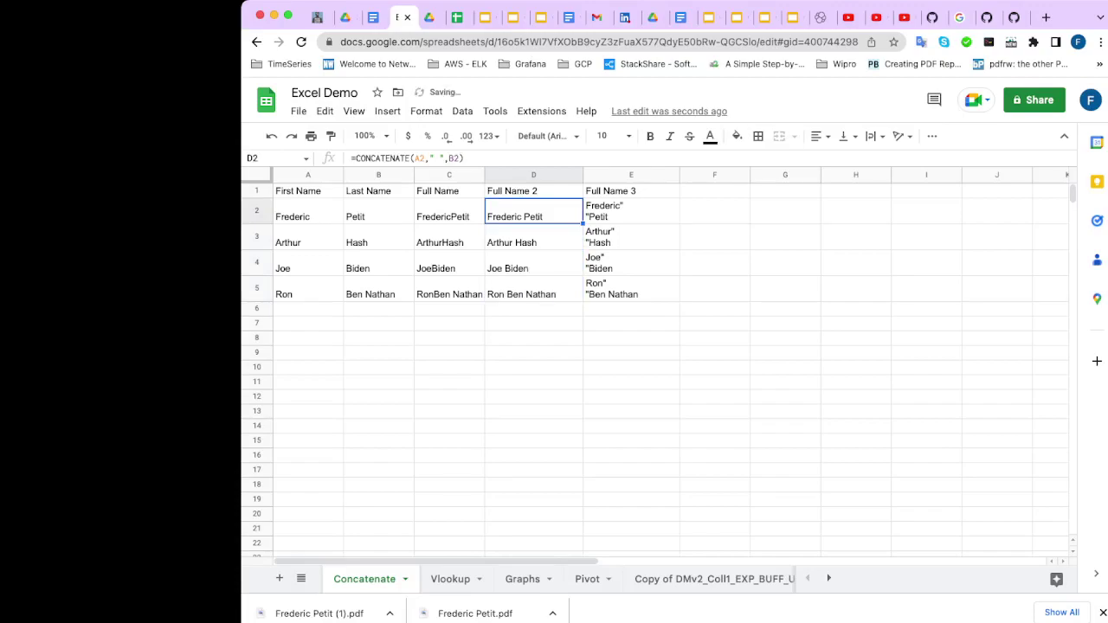
- Examine the CONCATENATE formula with its CHAR functions in E2, and leave it without editing
left_click(631, 211)
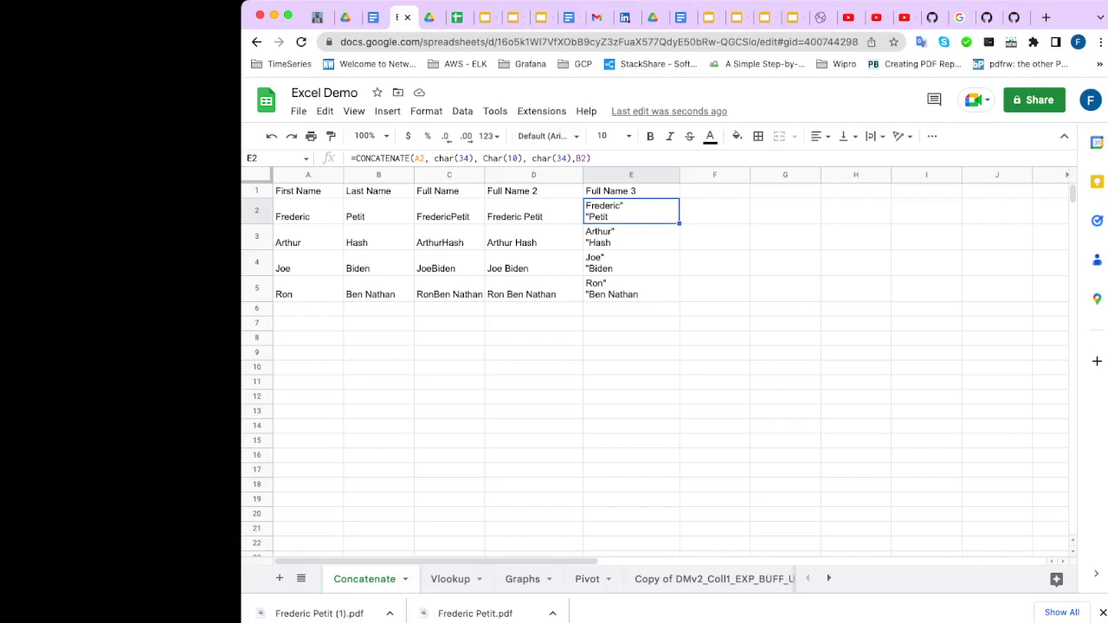
left_click(433, 159)
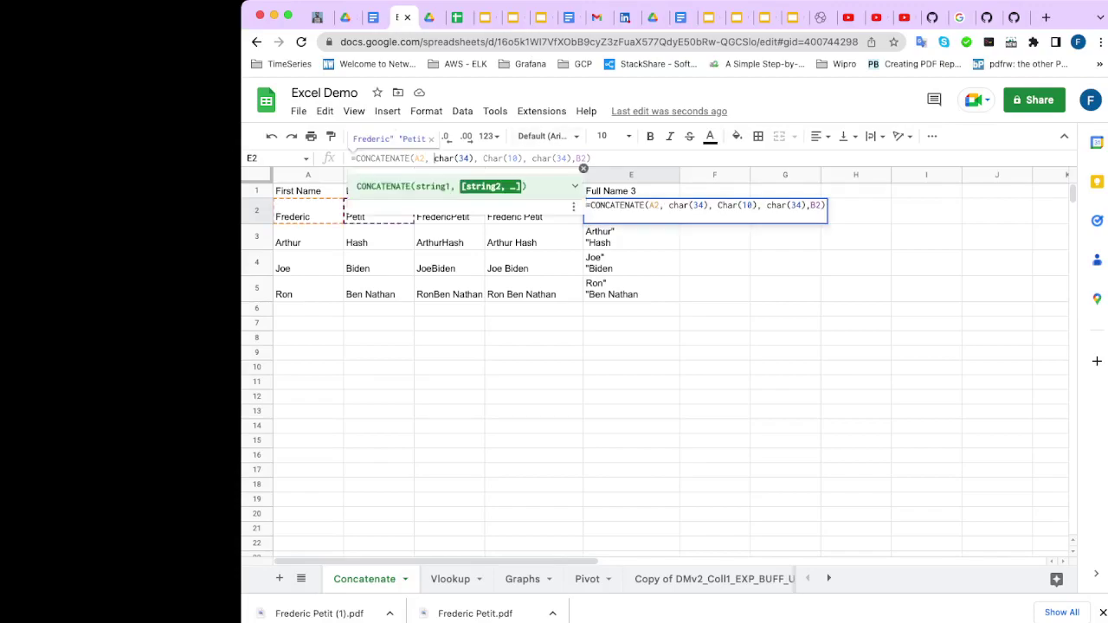
left_click(714, 338)
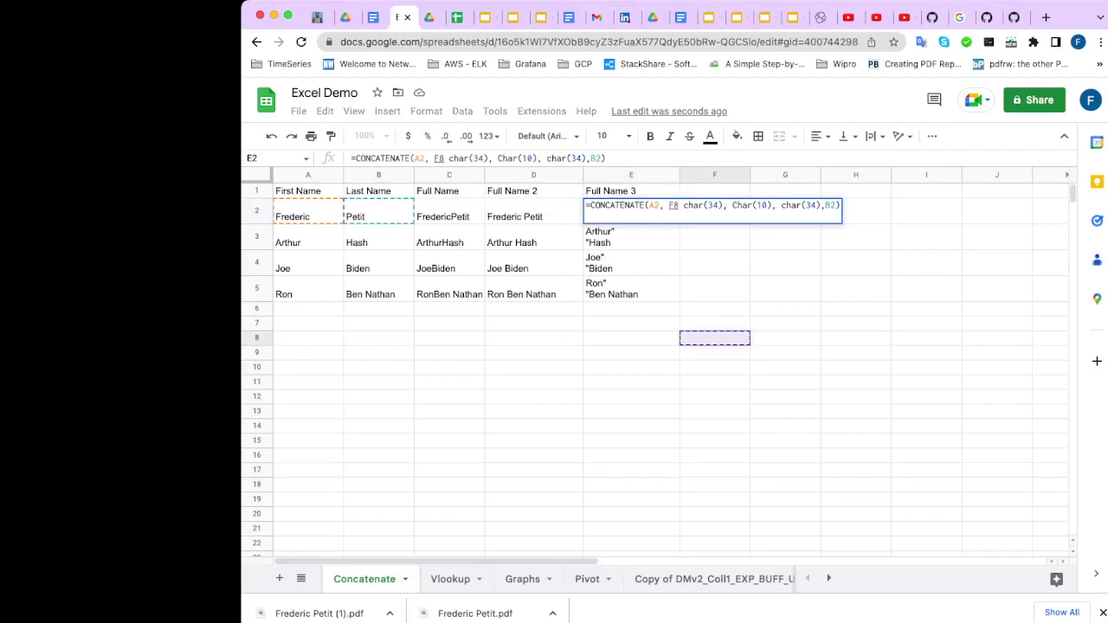
key("Escape")
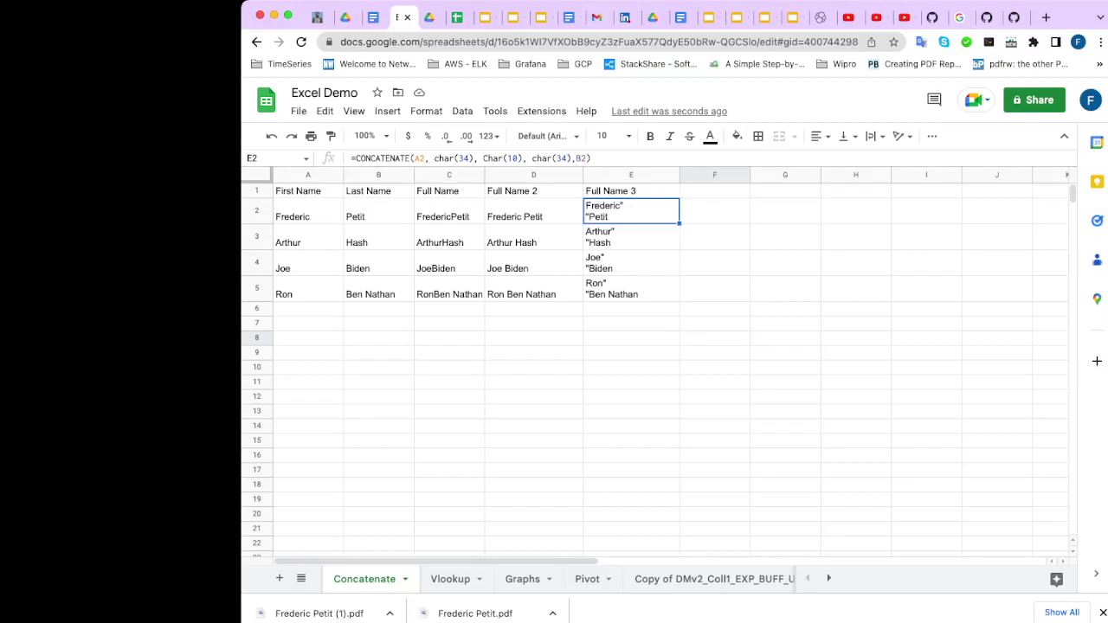
left_click(714, 212)
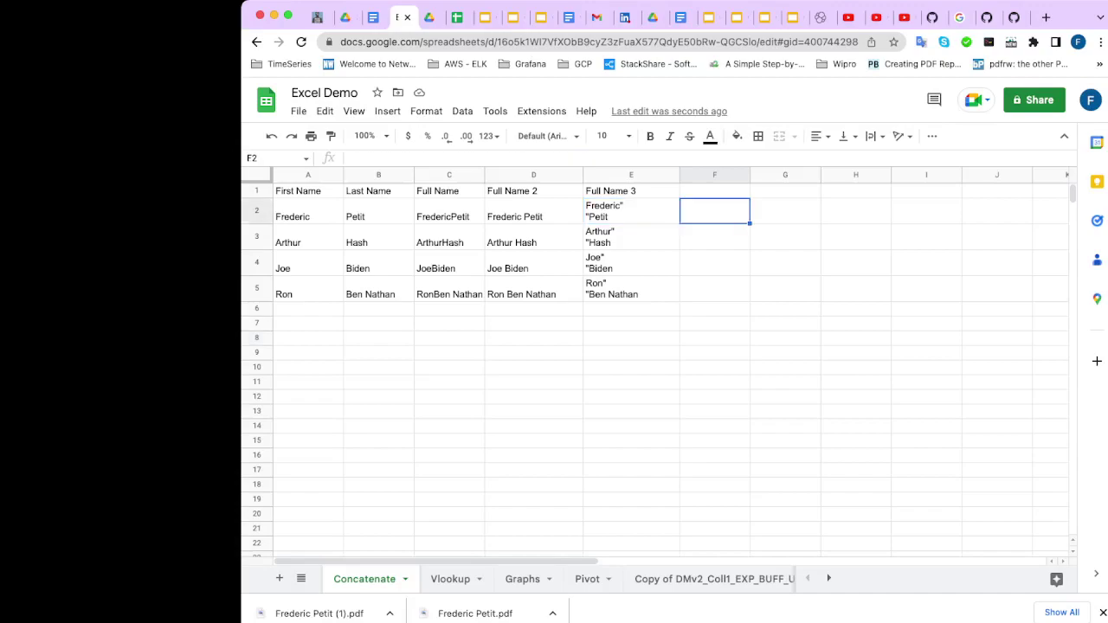
- Enter =concatenate("' '") in cell D10 to output a space wrapped in single quotes
left_click(533, 366)
type("=")
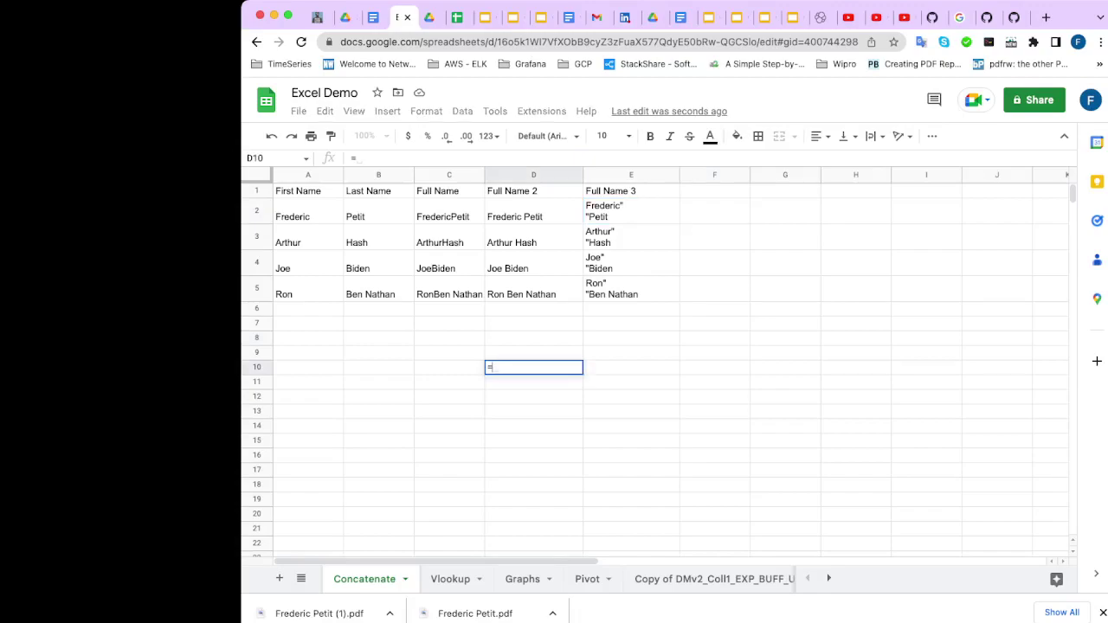
type("concatenate")
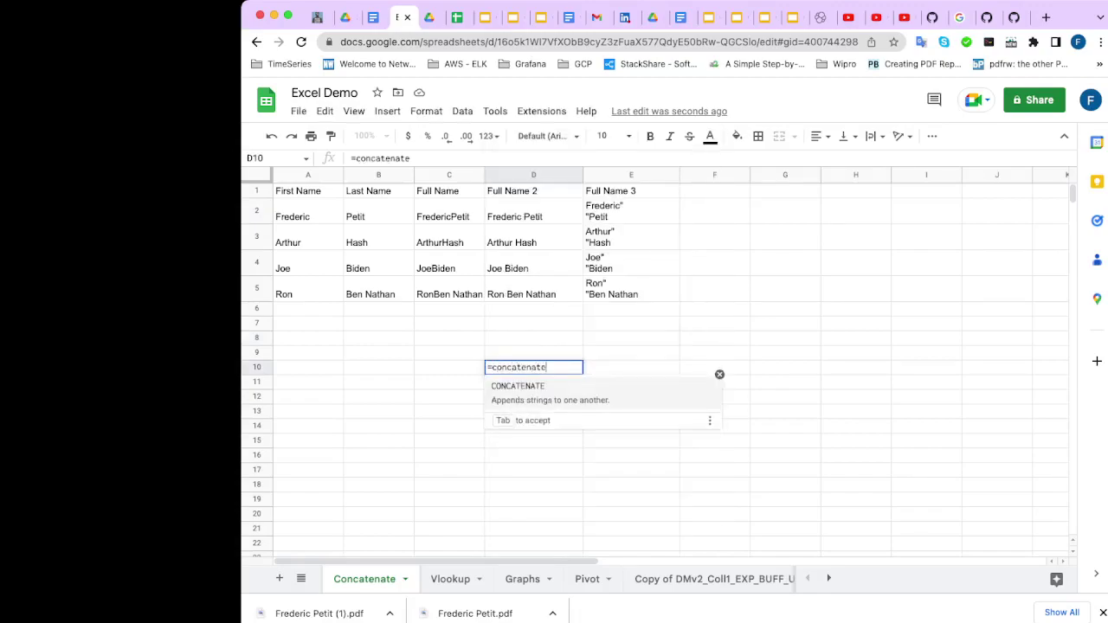
type("(")
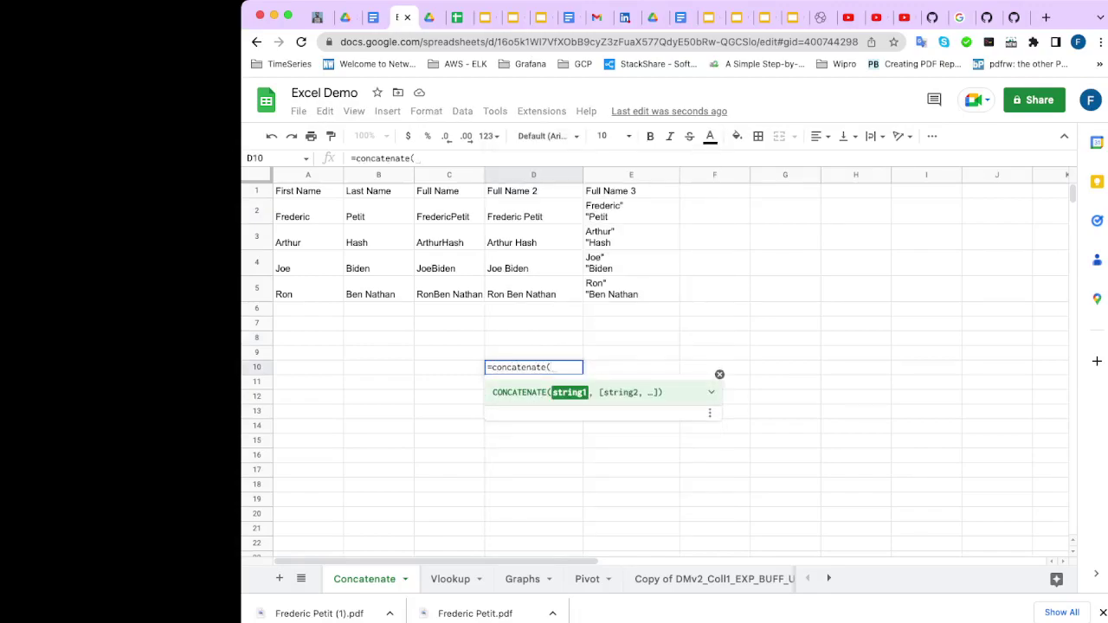
type("\"' '\"")
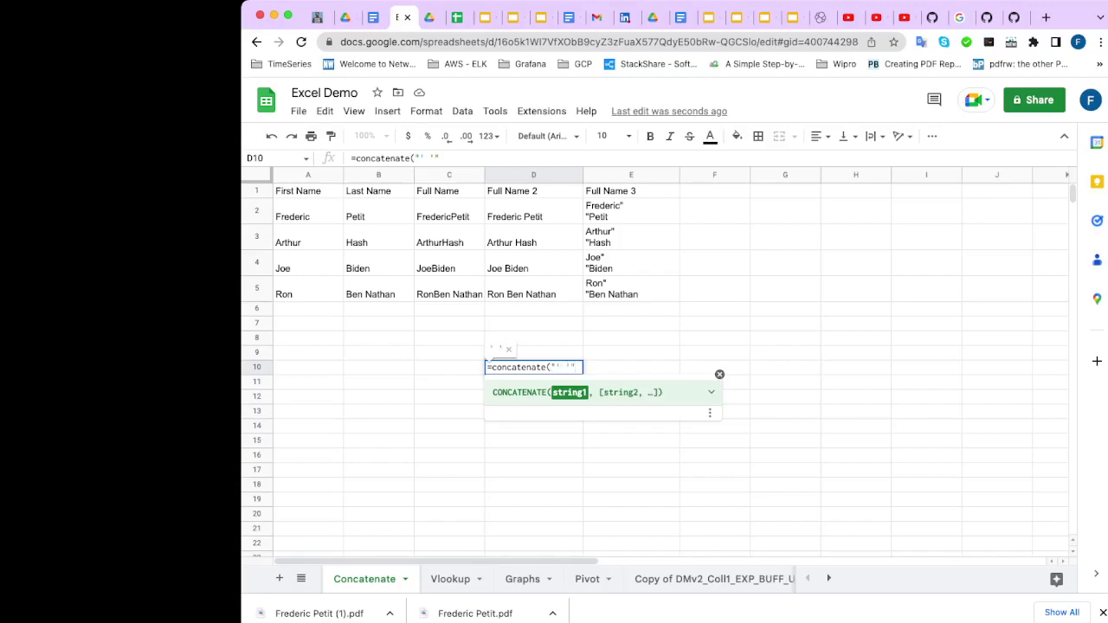
type(")")
key("Return")
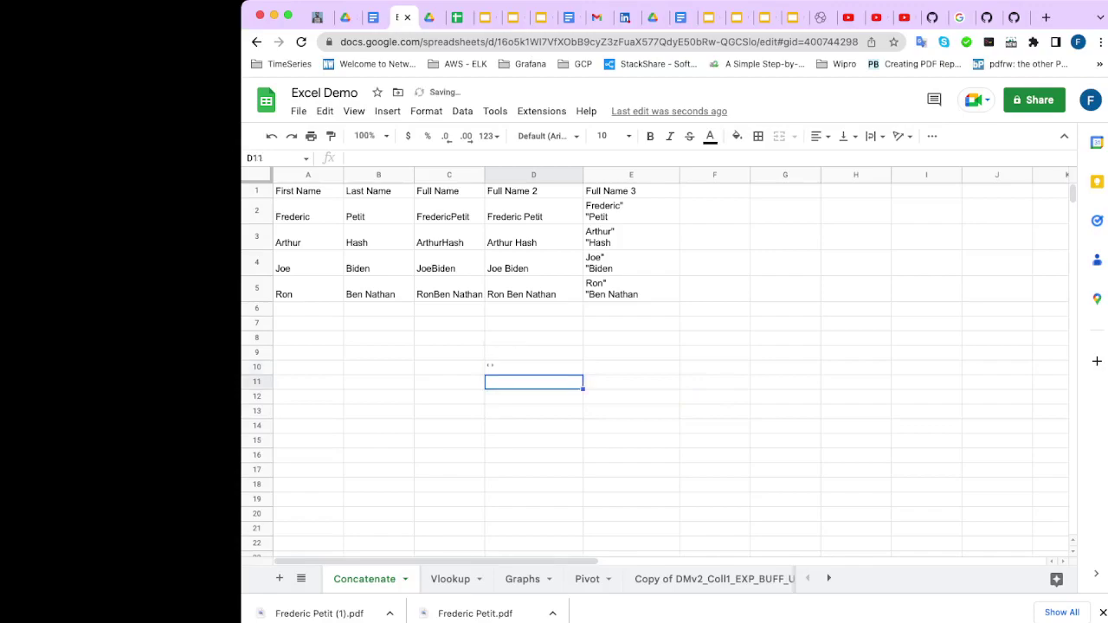
left_click(533, 368)
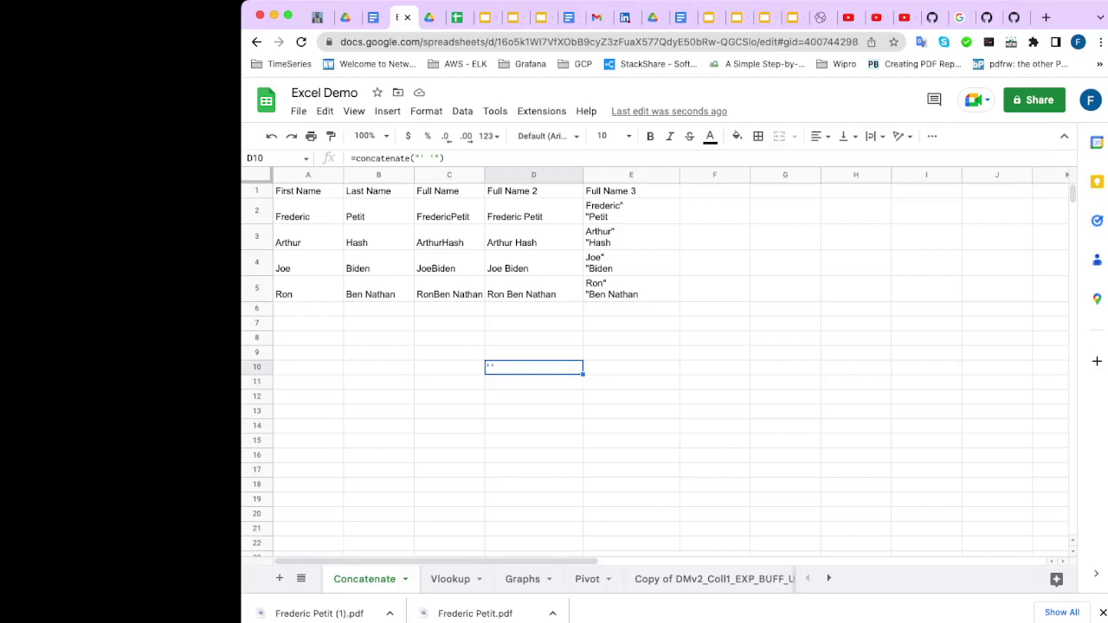
- Enter =concatenate , Char(34), Char(20), Char(34) in cell E10
left_click(631, 368)
type("=")
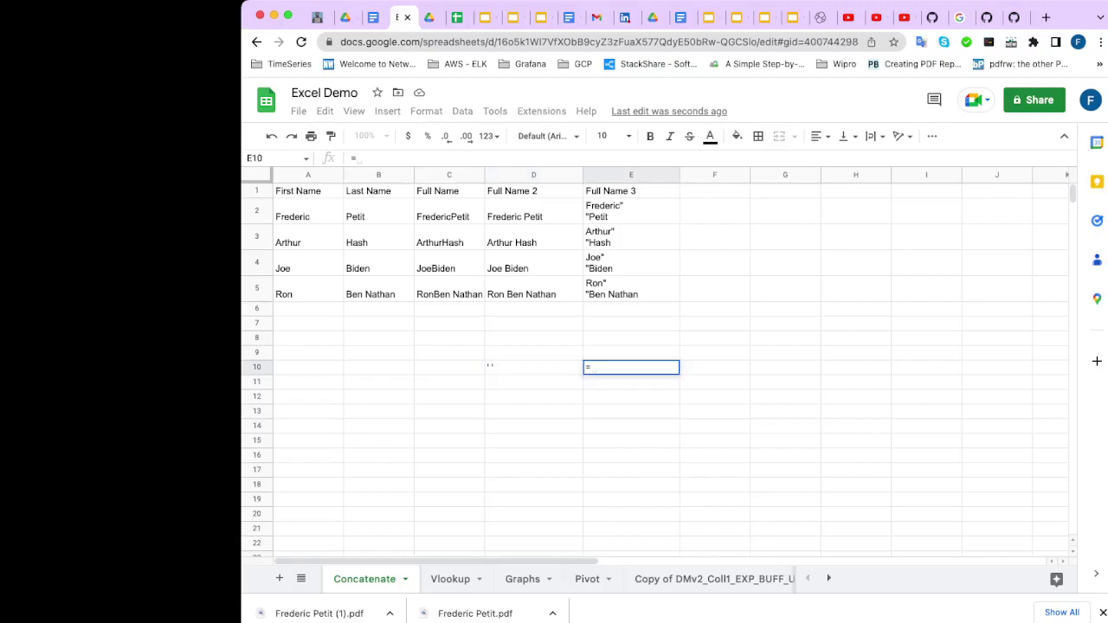
type("concatenate")
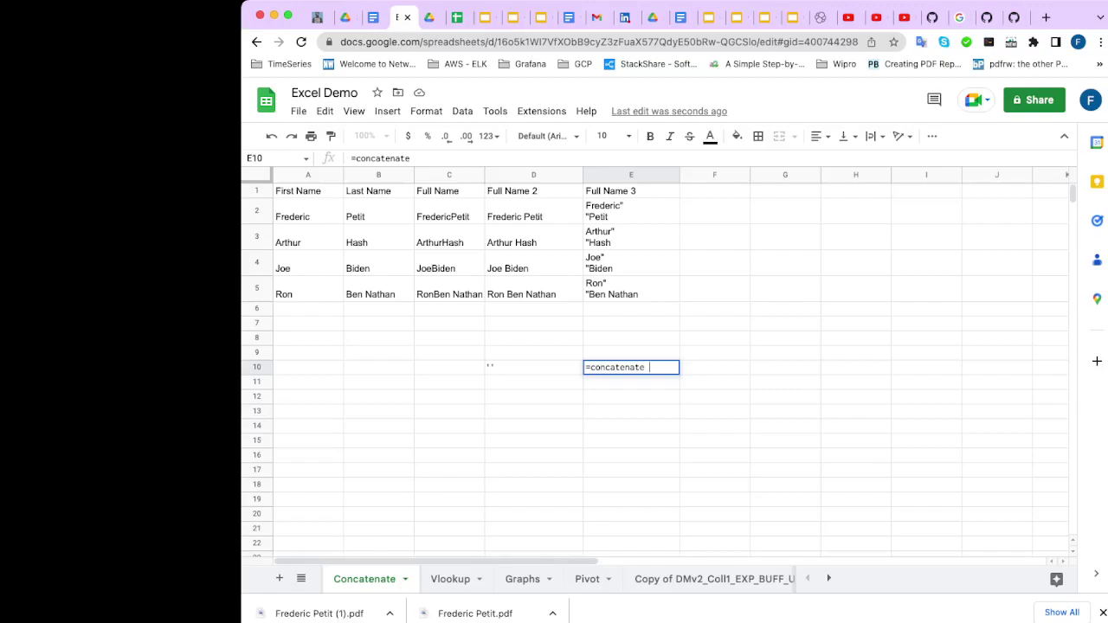
type(", ")
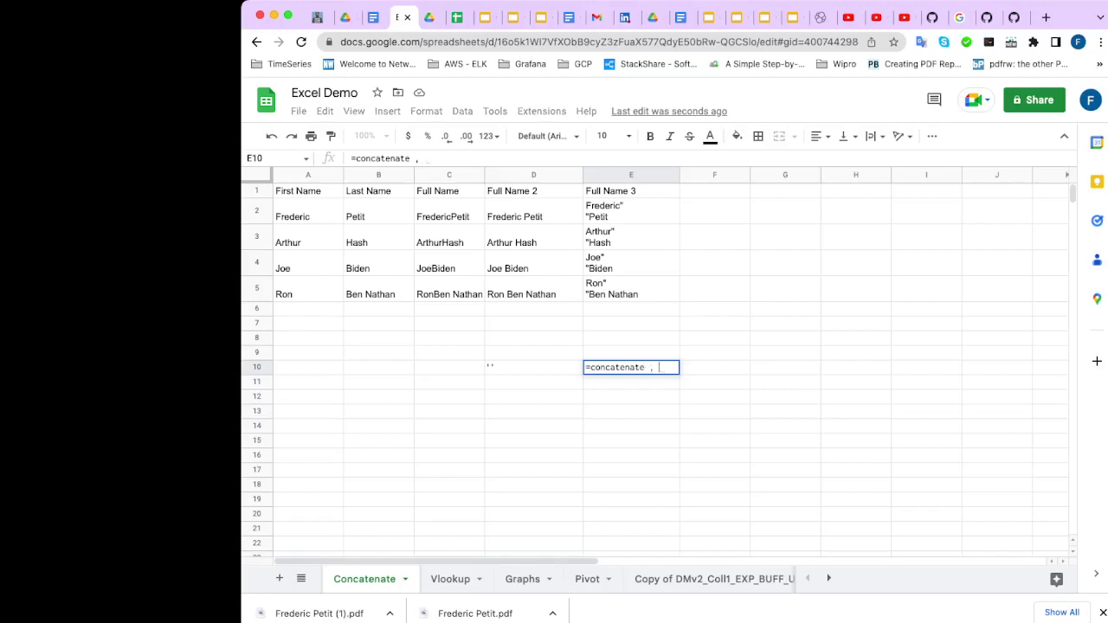
type("Char")
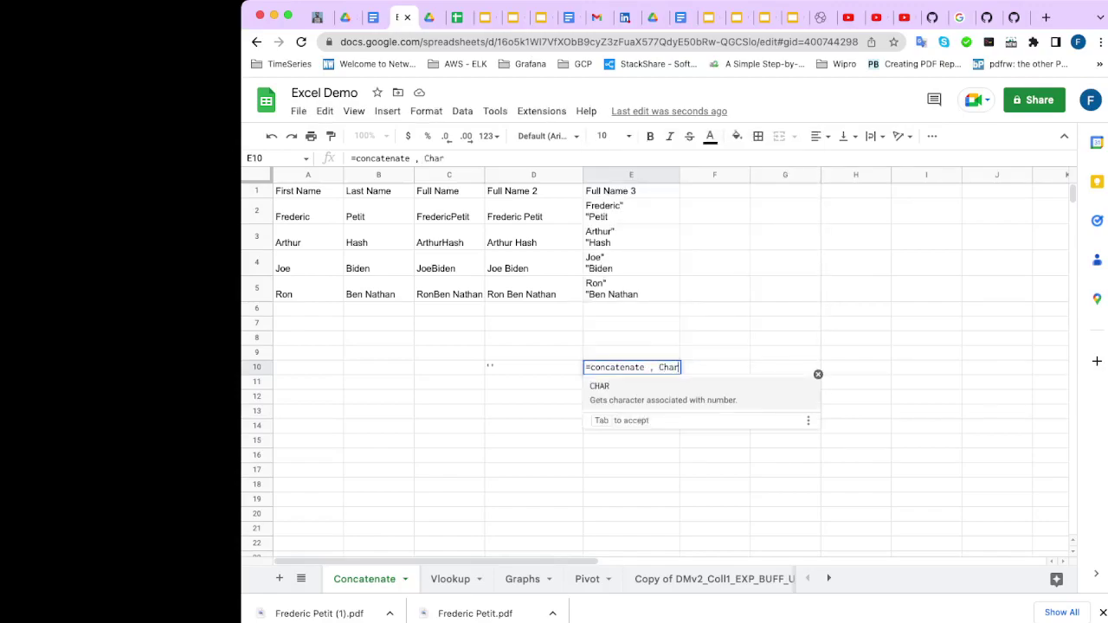
type("(3")
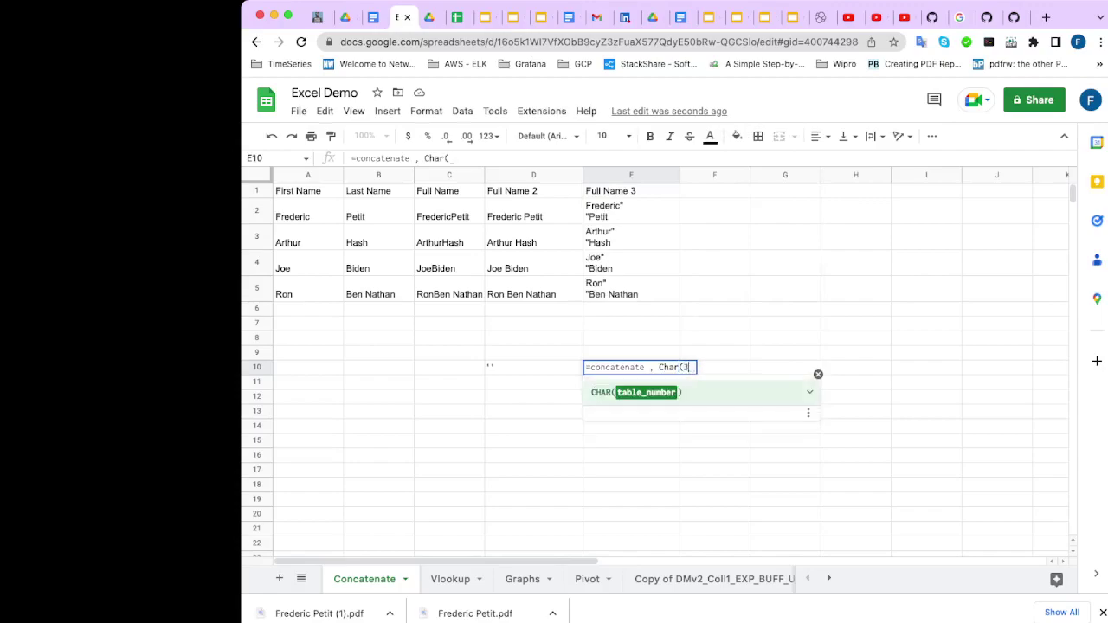
type("4)")
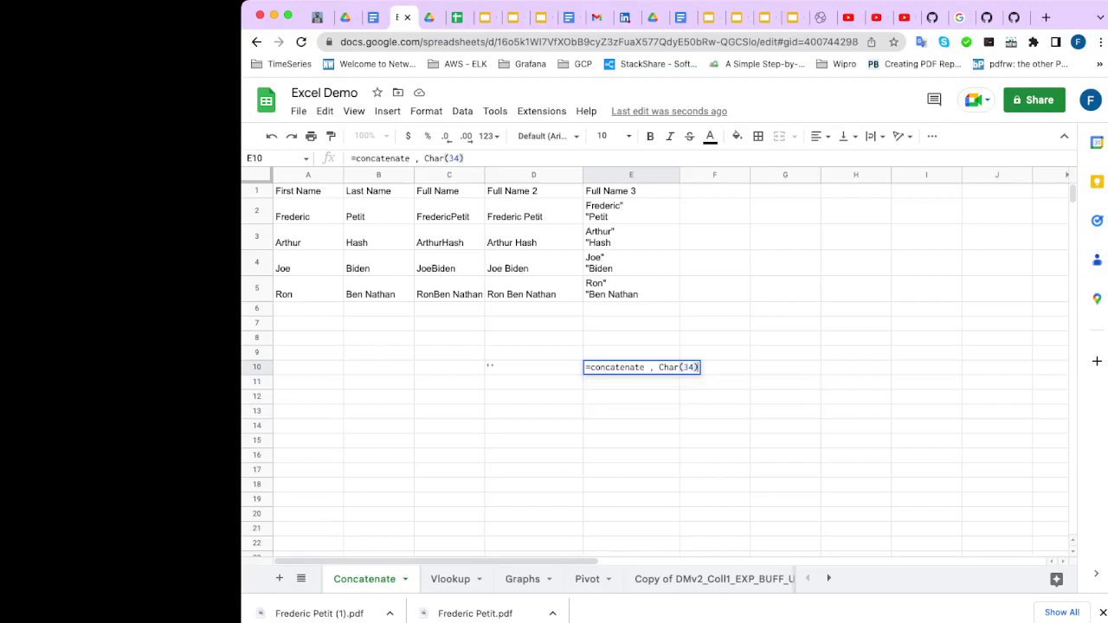
type(",")
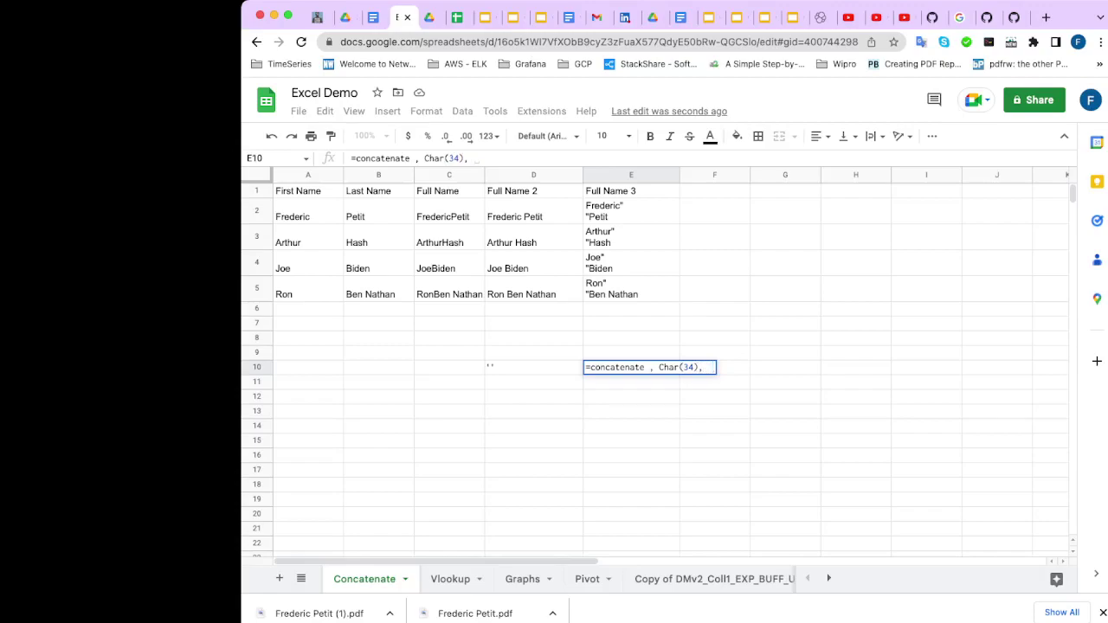
type(" Char(")
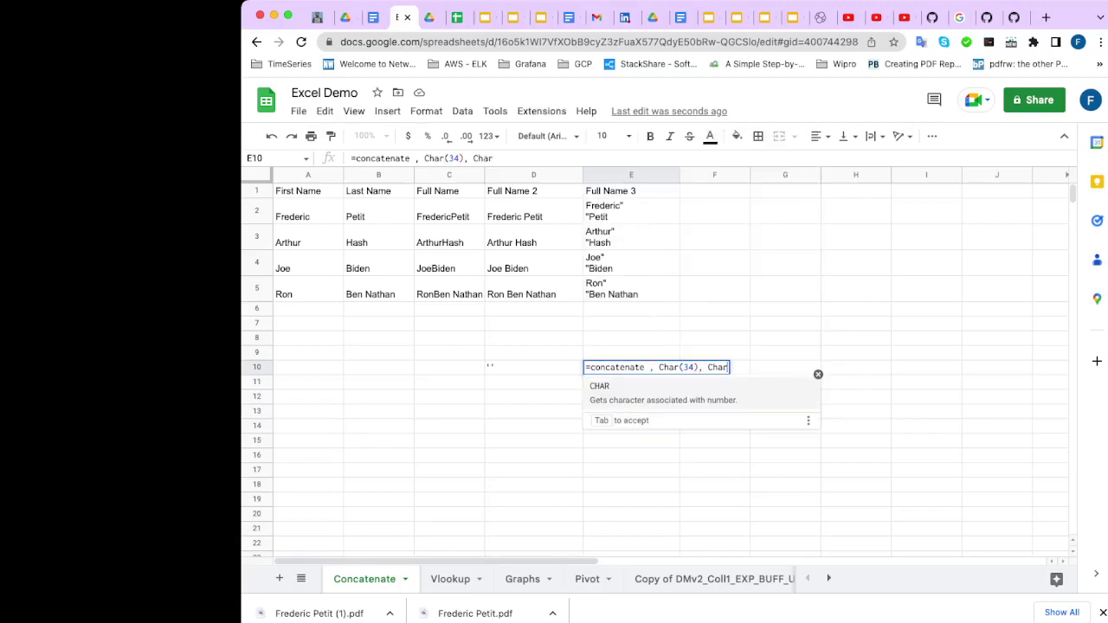
type("20)")
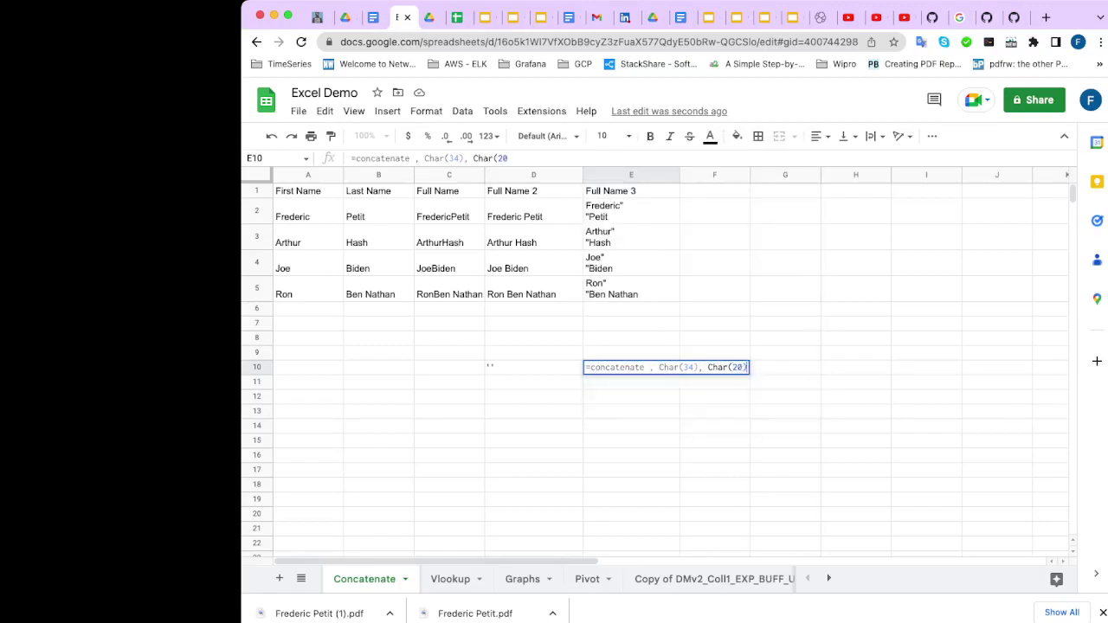
type(", ")
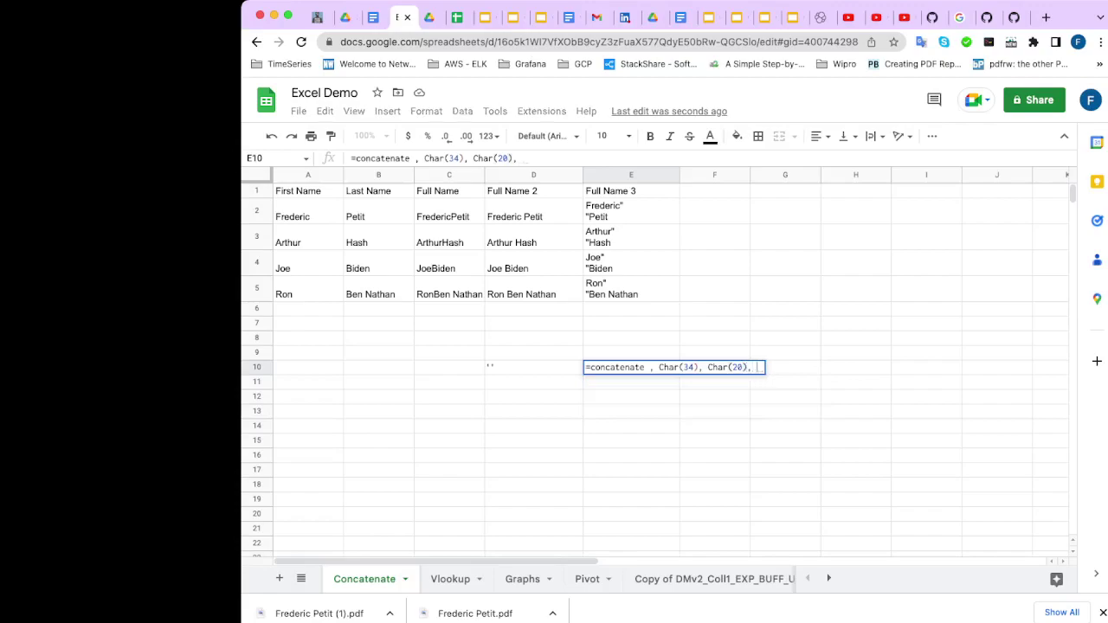
type("Char")
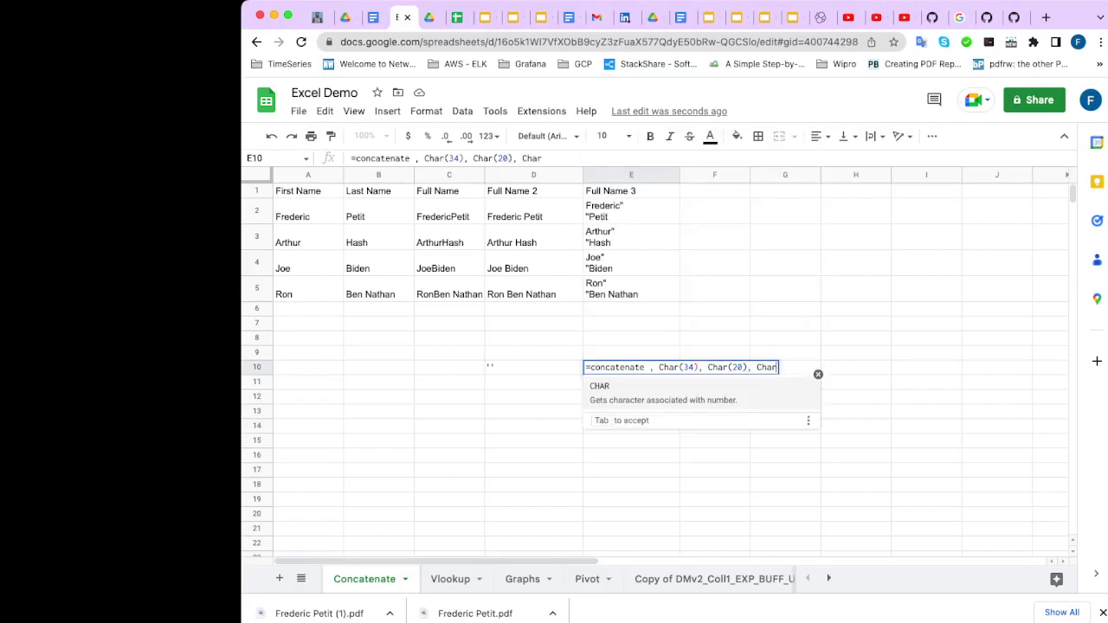
type("(34)")
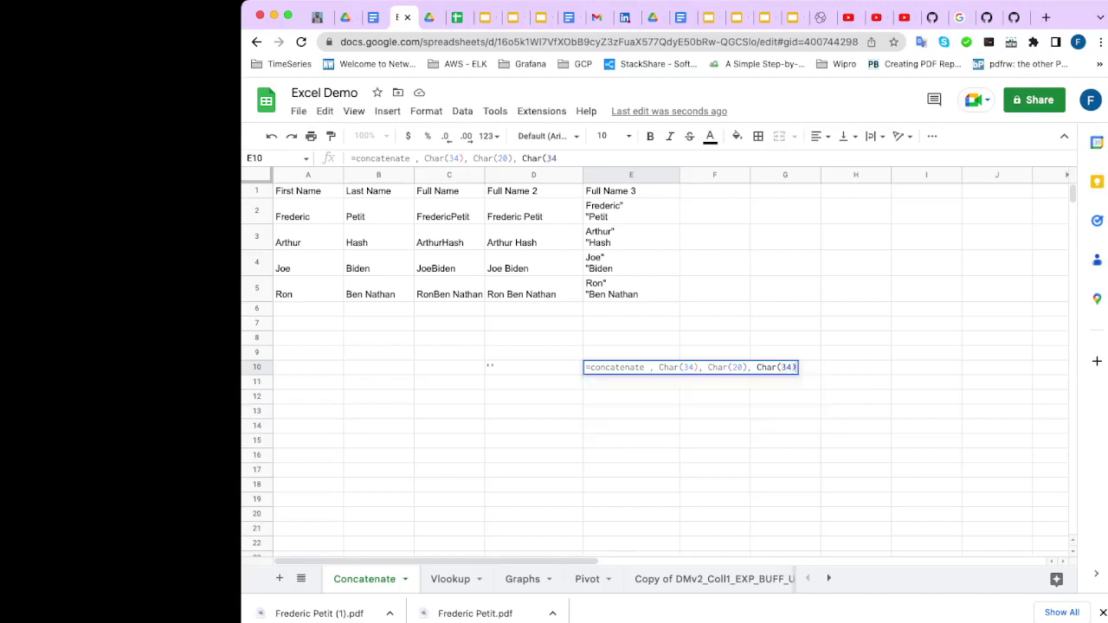
key("Return")
- Correct the E10 formula by removing the stray comma and adding parentheses: =concatenate (Char(34), Char(20), Char(34))
left_click(631, 368)
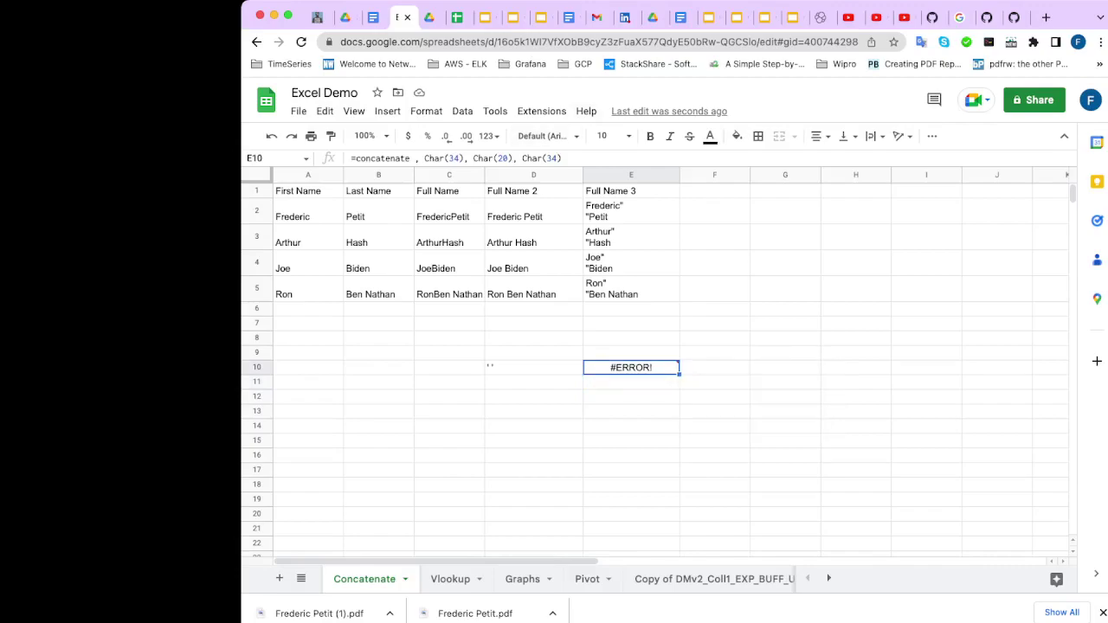
key("Return")
left_click(424, 159)
key("BackSpace")
key("BackSpace")
key("BackSpace")
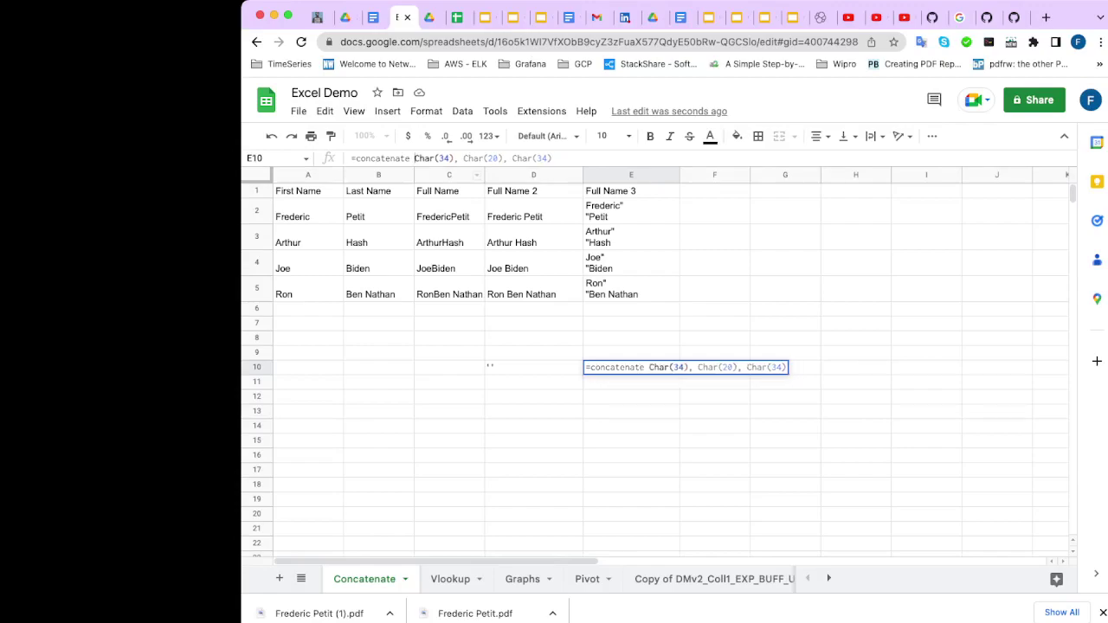
type("(")
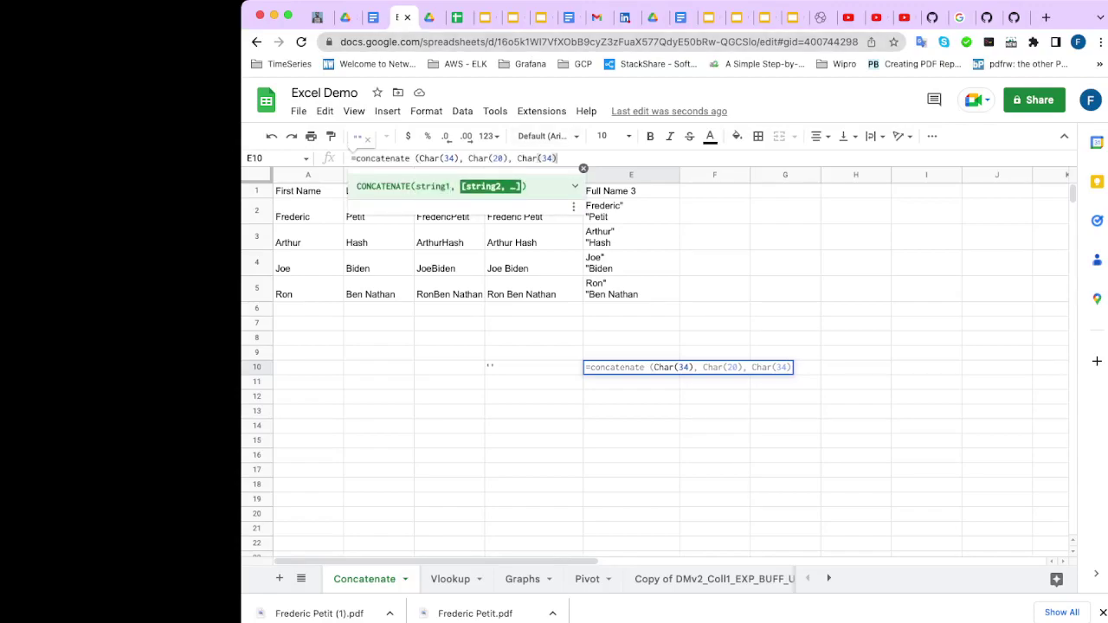
type(")")
key("Return")
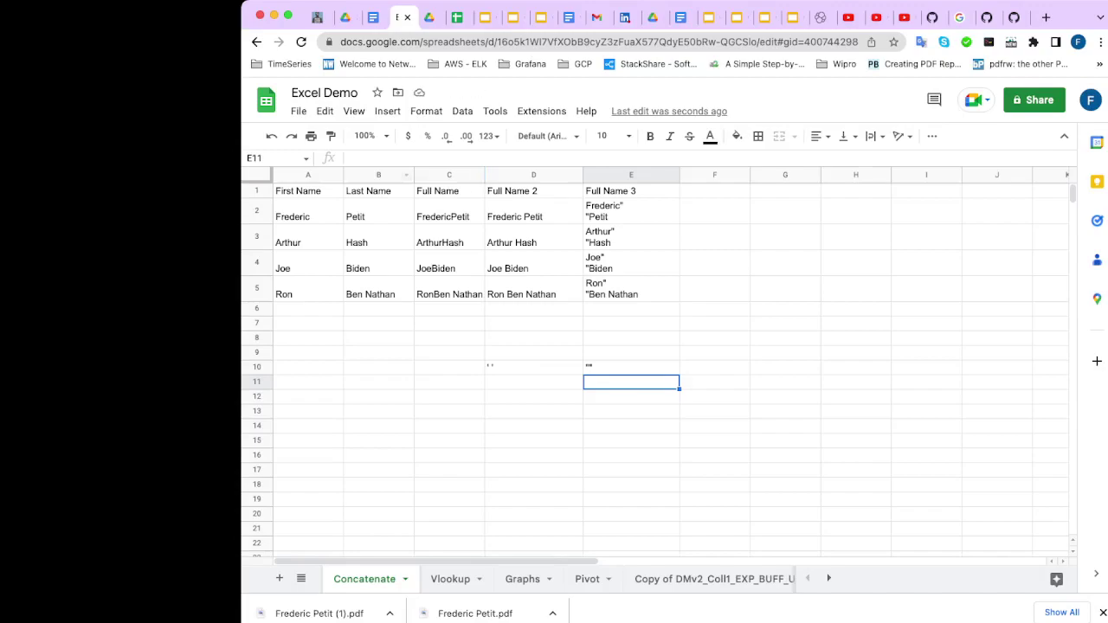
left_click(631, 368)
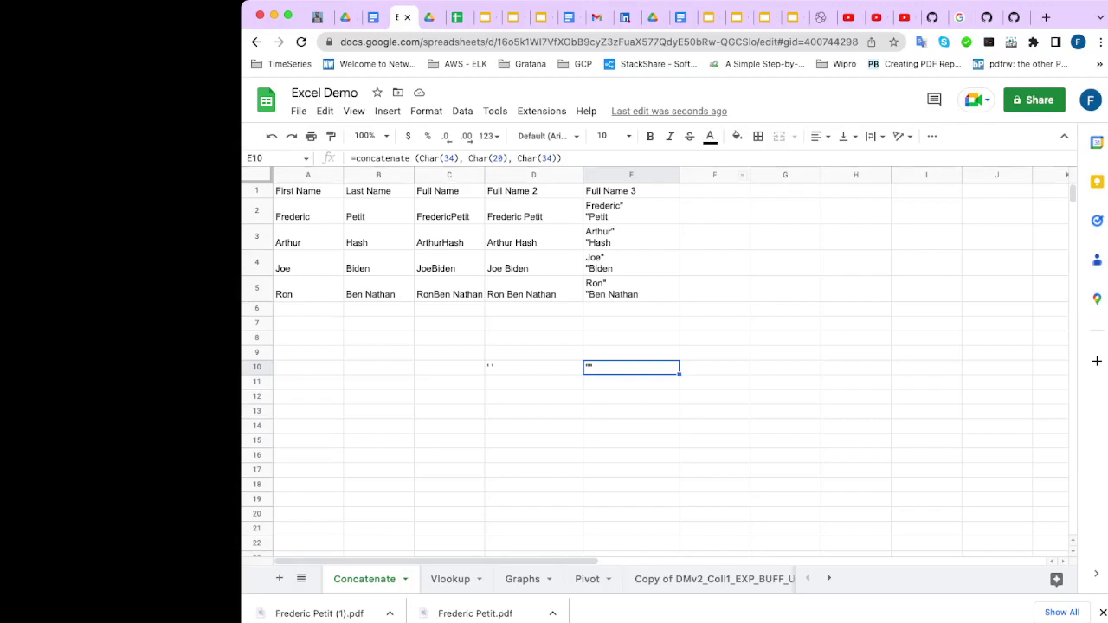
- Search the web for "ascii table" in a new browser tab and look up the decimal code for a space on asciitable.com
left_click(1045, 17)
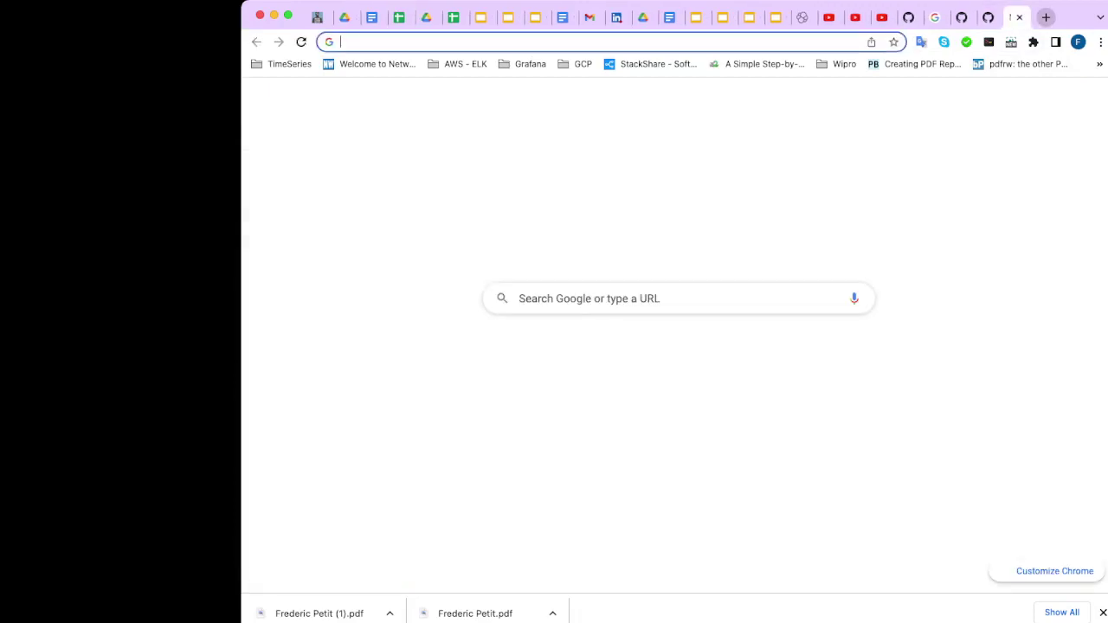
type("as")
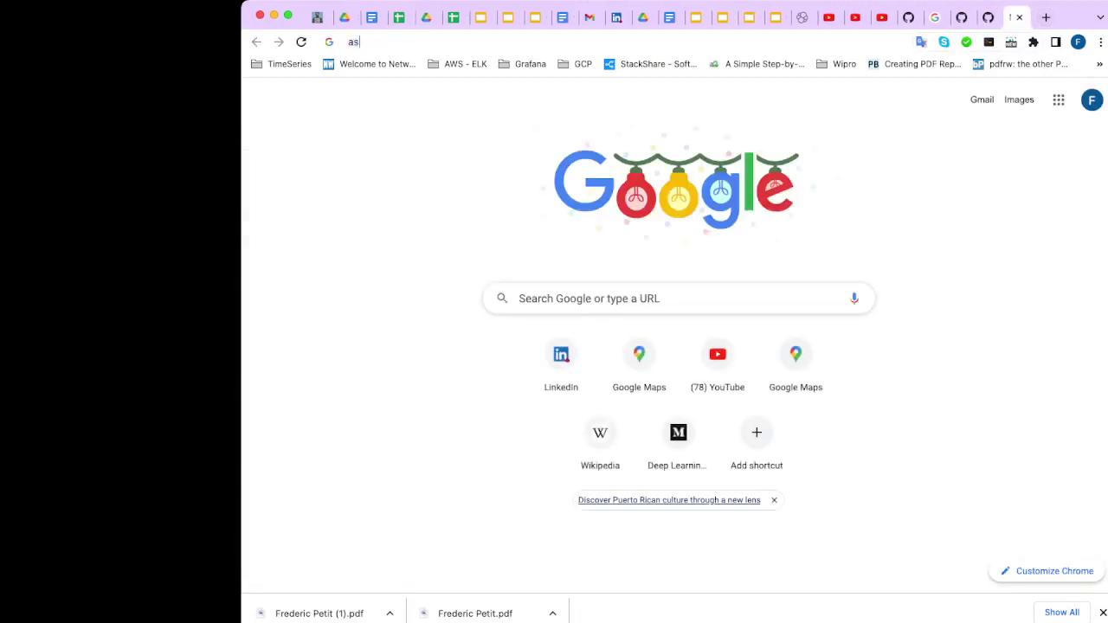
type("cii table")
key("Return")
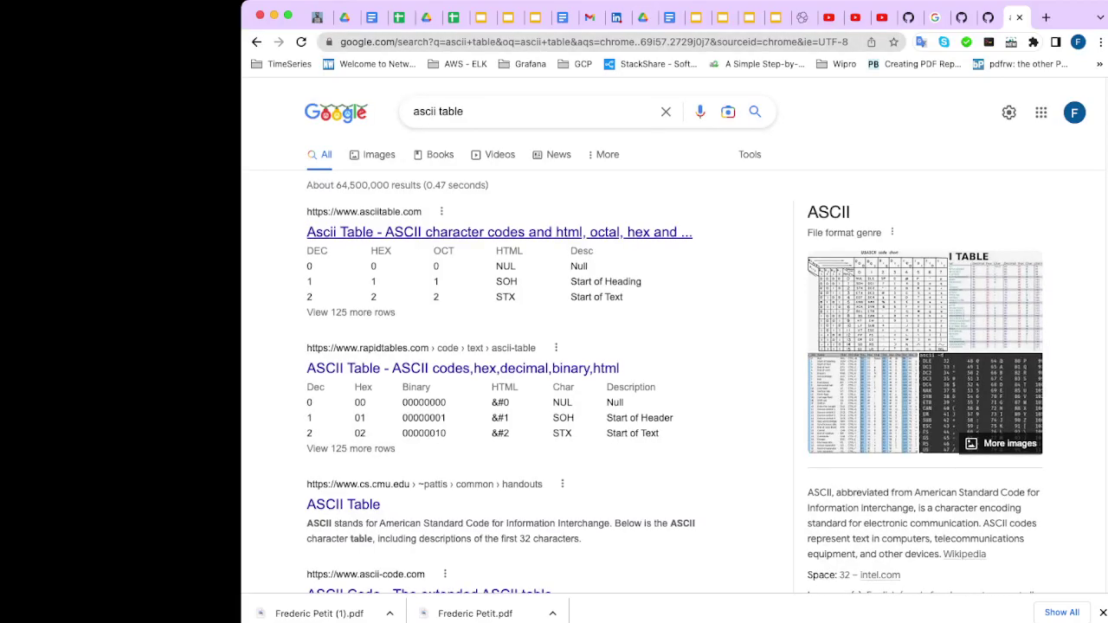
left_click(500, 232)
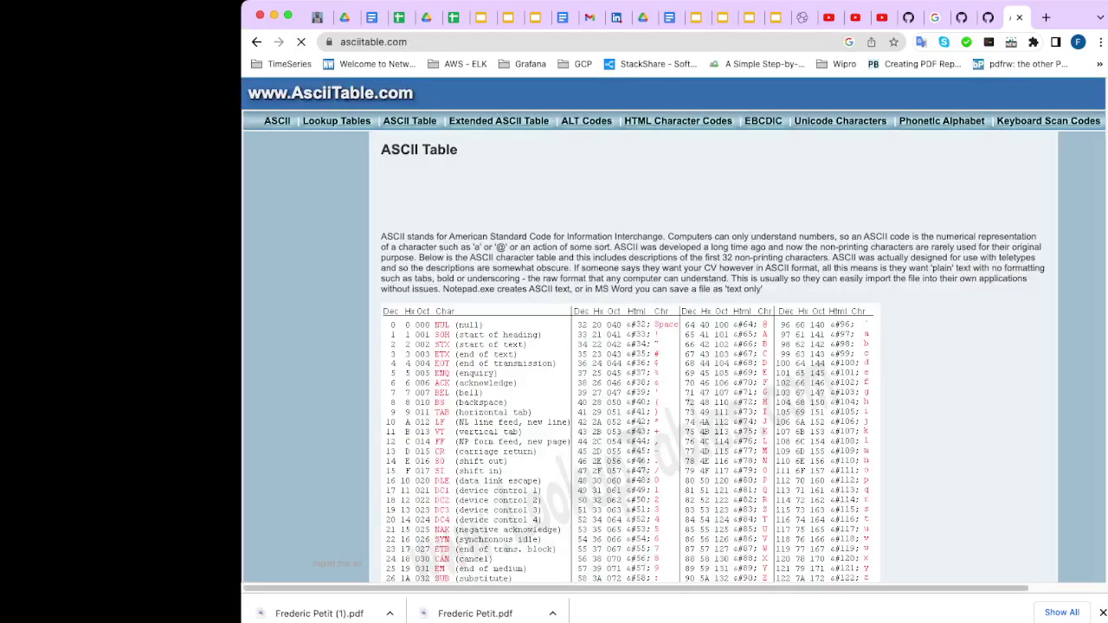
scroll(649, 346, "down", 3)
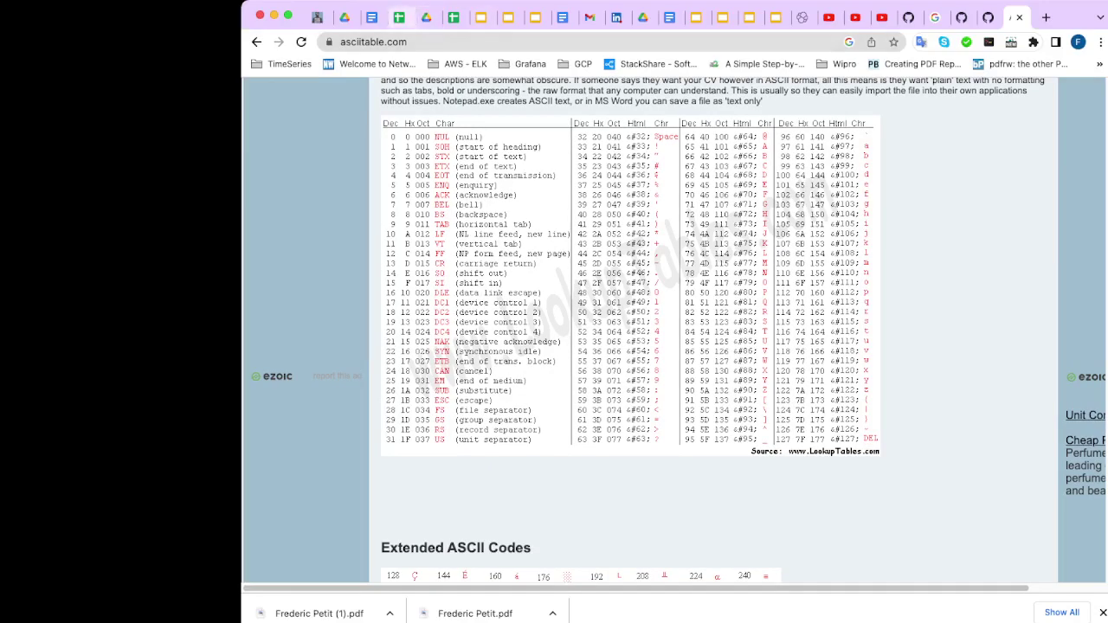
- Return to the Excel Demo spreadsheet and set the middle CHAR code in the E10 formula to 32
left_click(397, 17)
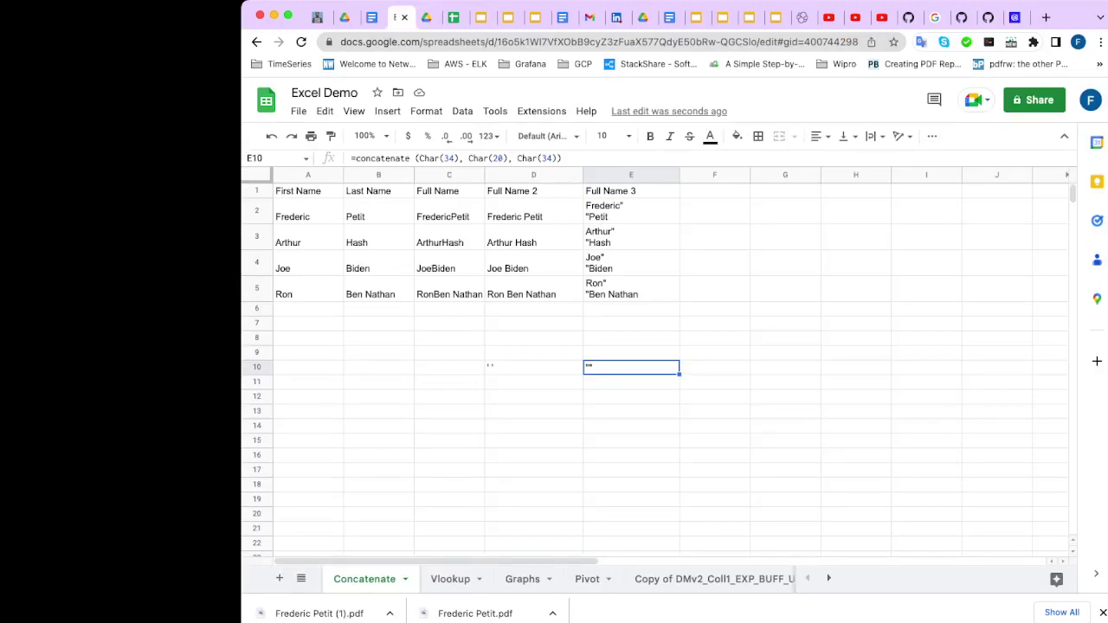
left_click(501, 158)
key("BackSpace")
key("BackSpace")
type("32")
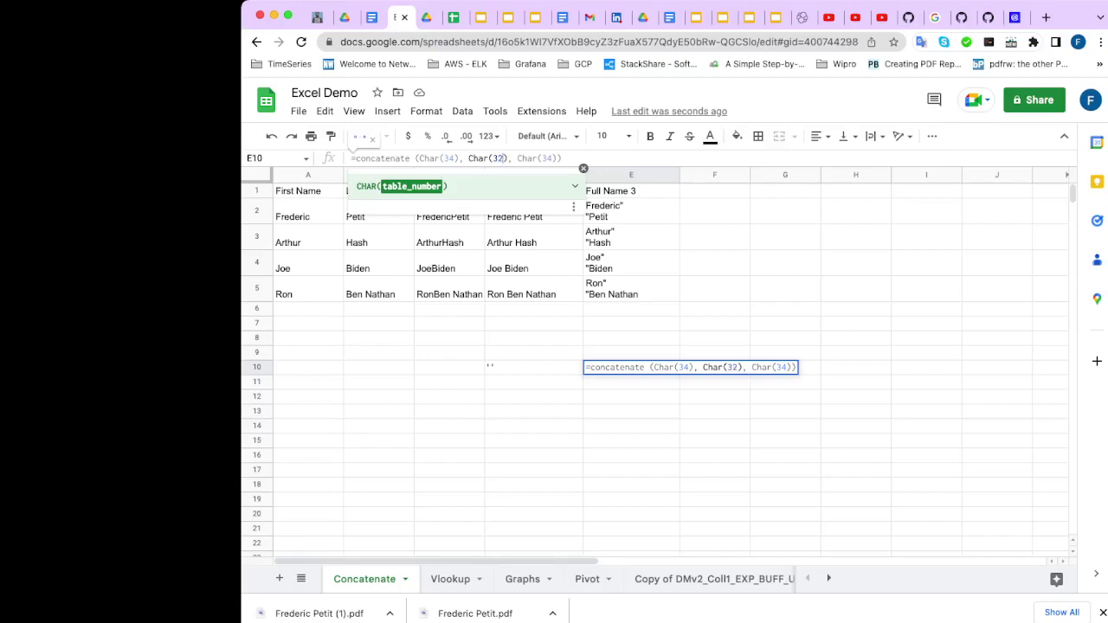
key("Return")
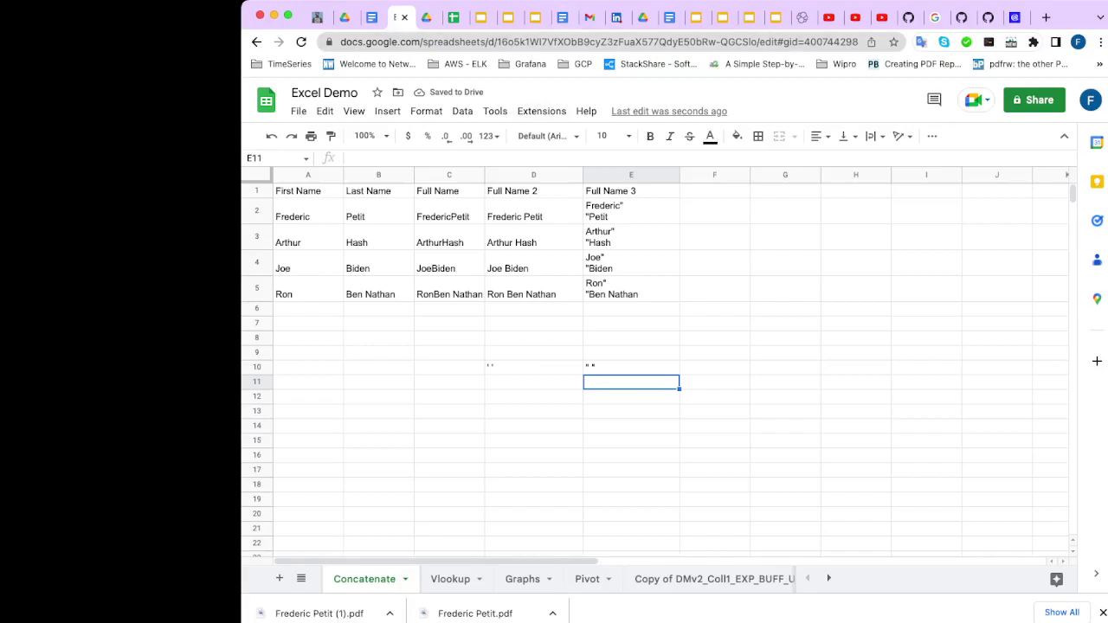
- Review the ASCII table again and compare its codes with the CHAR functions in the E2 formula
left_click(1014, 18)
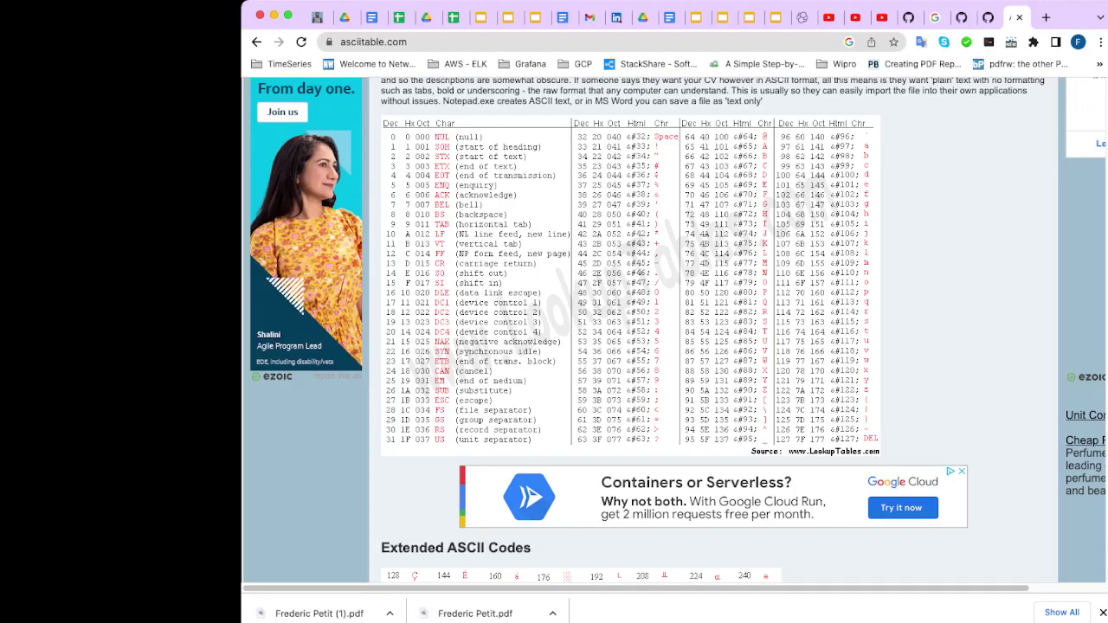
left_click(397, 17)
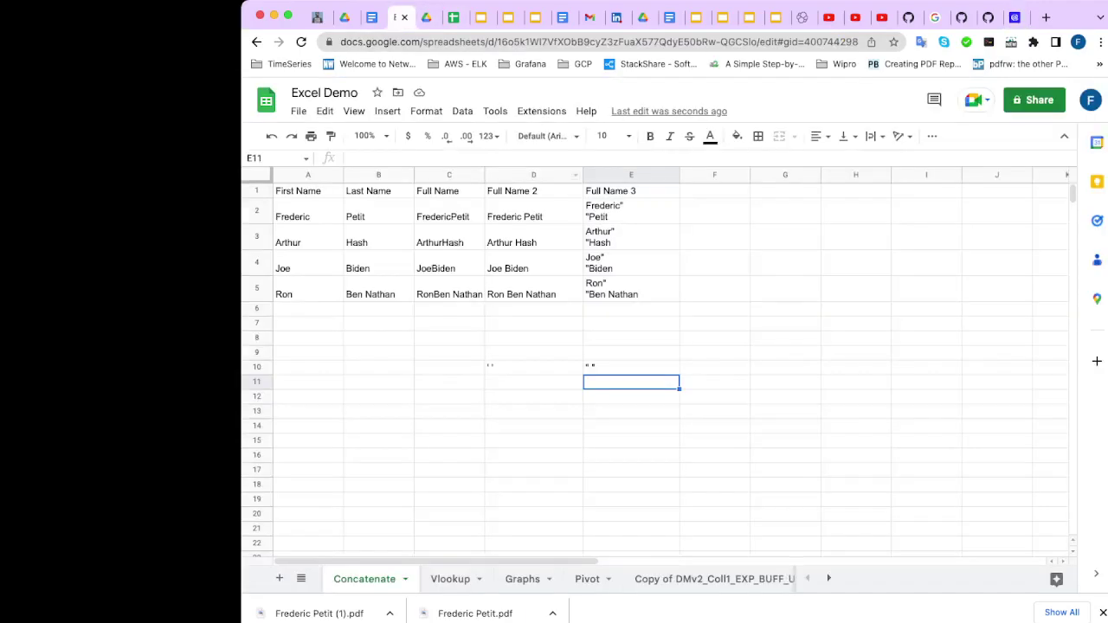
left_click(631, 210)
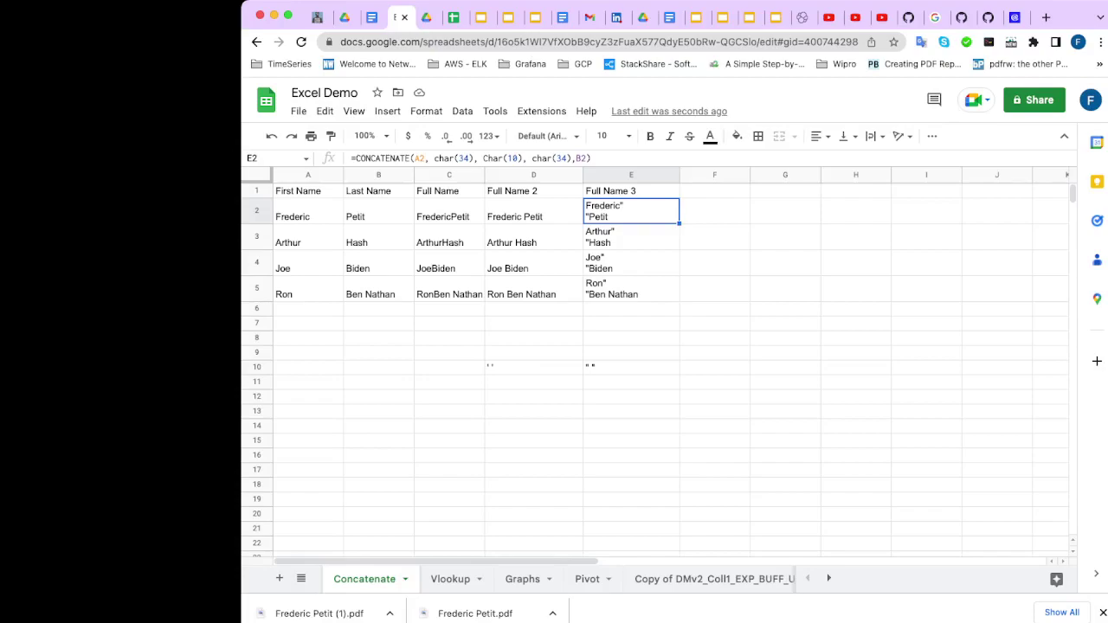
- Switch to the Guardium Administration presentation in Google Slides and show its VLOOKUP slide
left_click(694, 17)
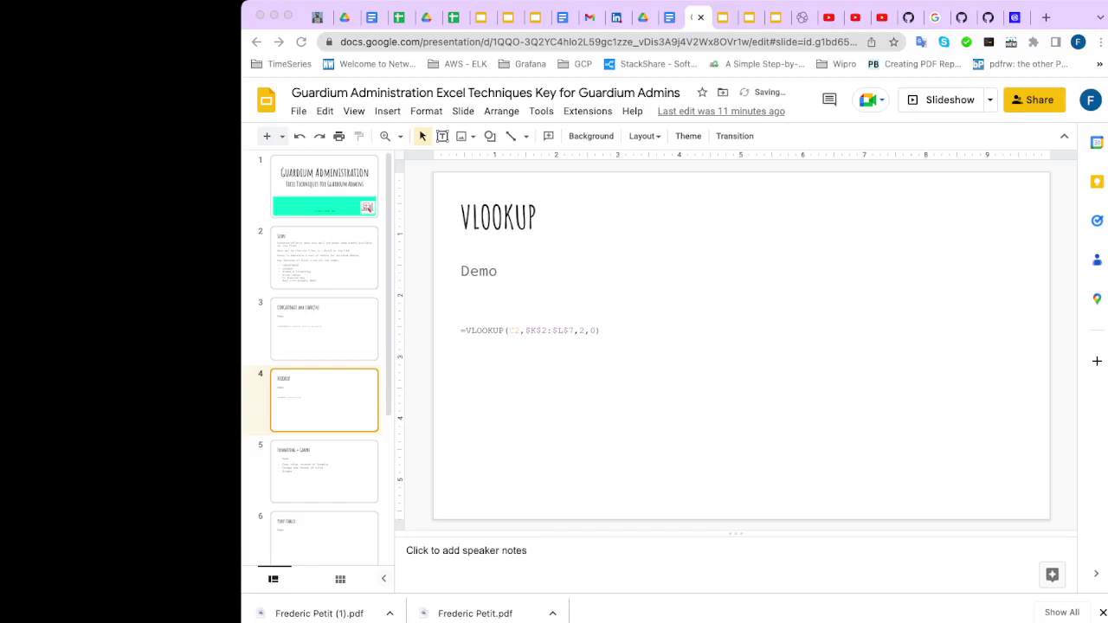
- Return to the Excel Demo spreadsheet's Vlookup sheet and delete the empty column F
left_click(399, 17)
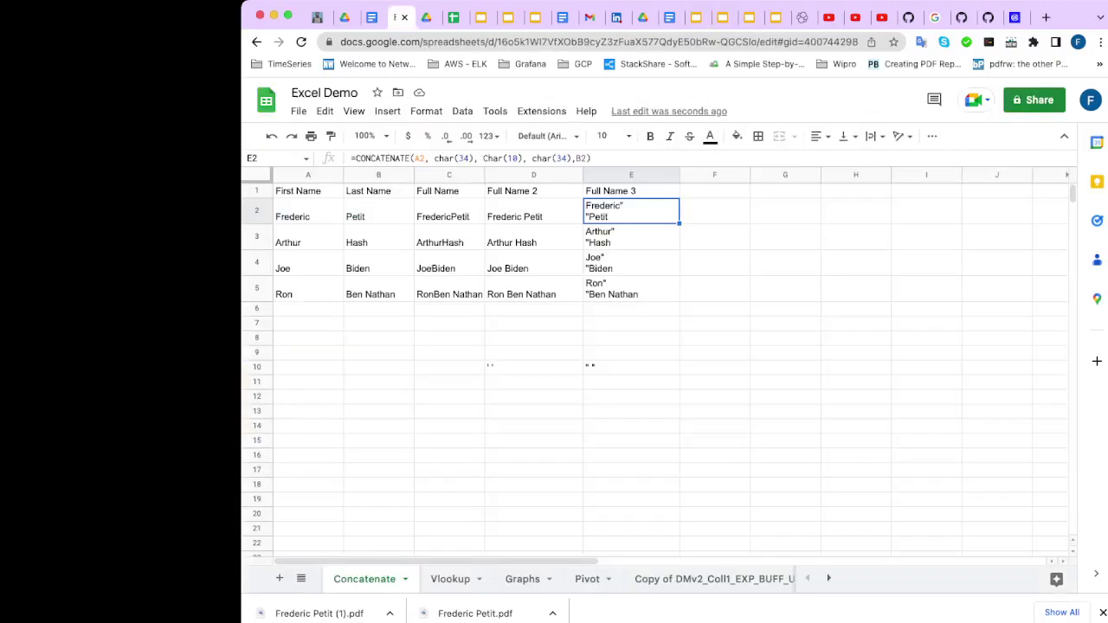
left_click(450, 579)
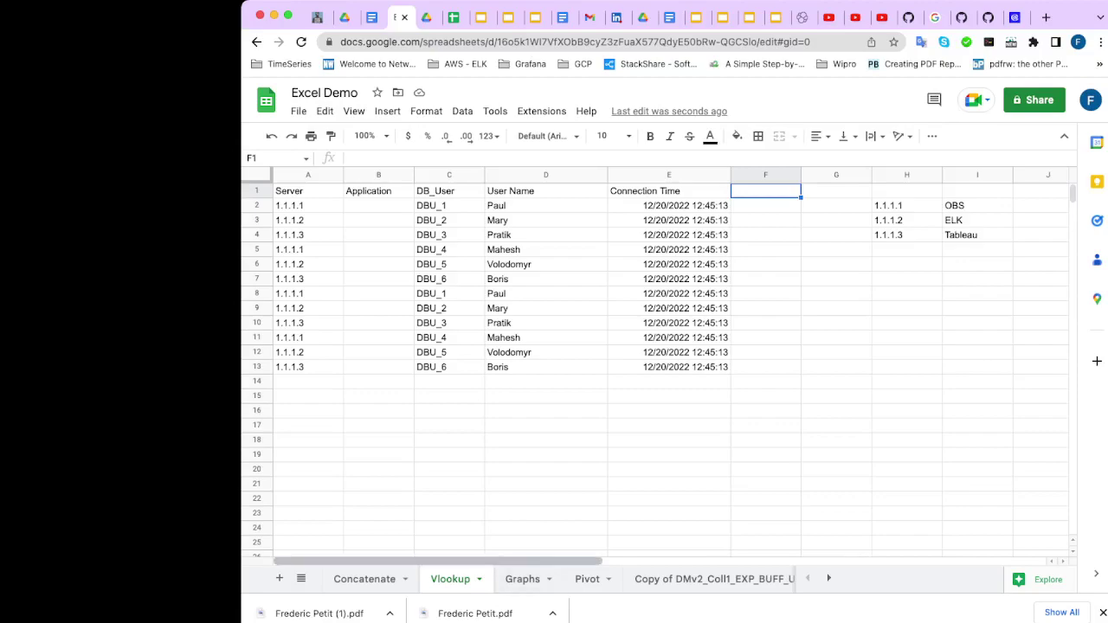
scroll(658, 364, "right", 3)
scroll(658, 363, "left", 3)
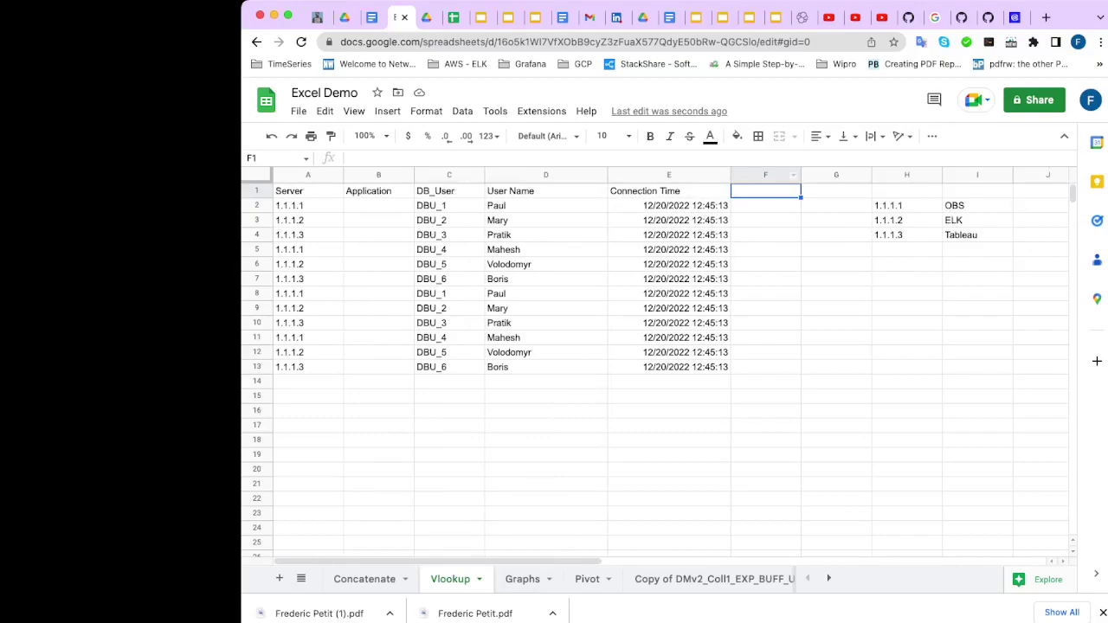
left_click(762, 175)
right_click(761, 175)
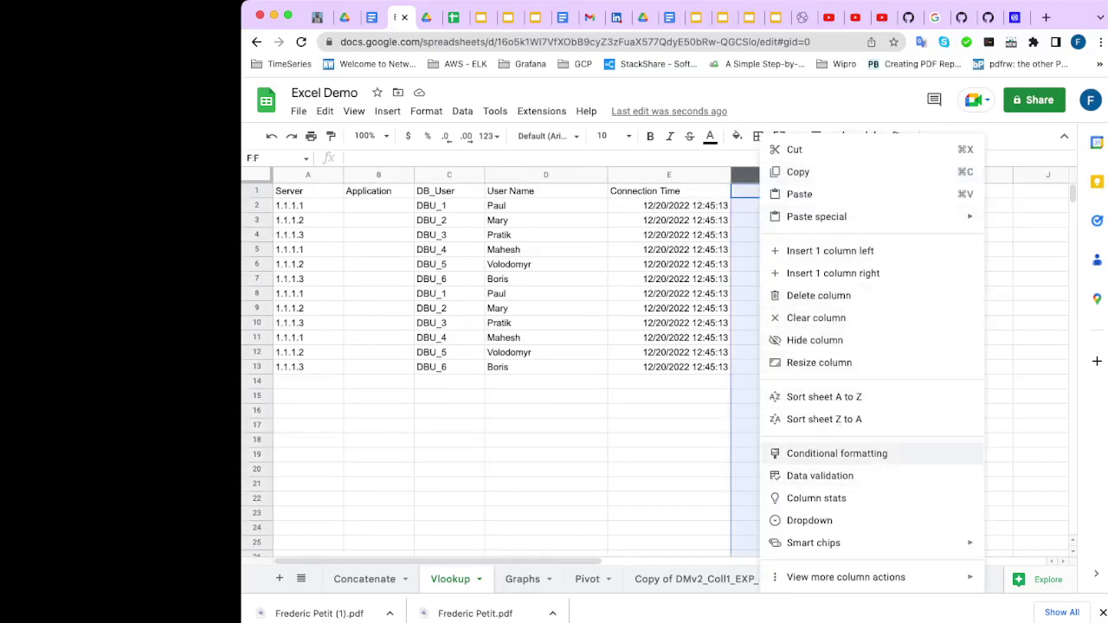
left_click(817, 295)
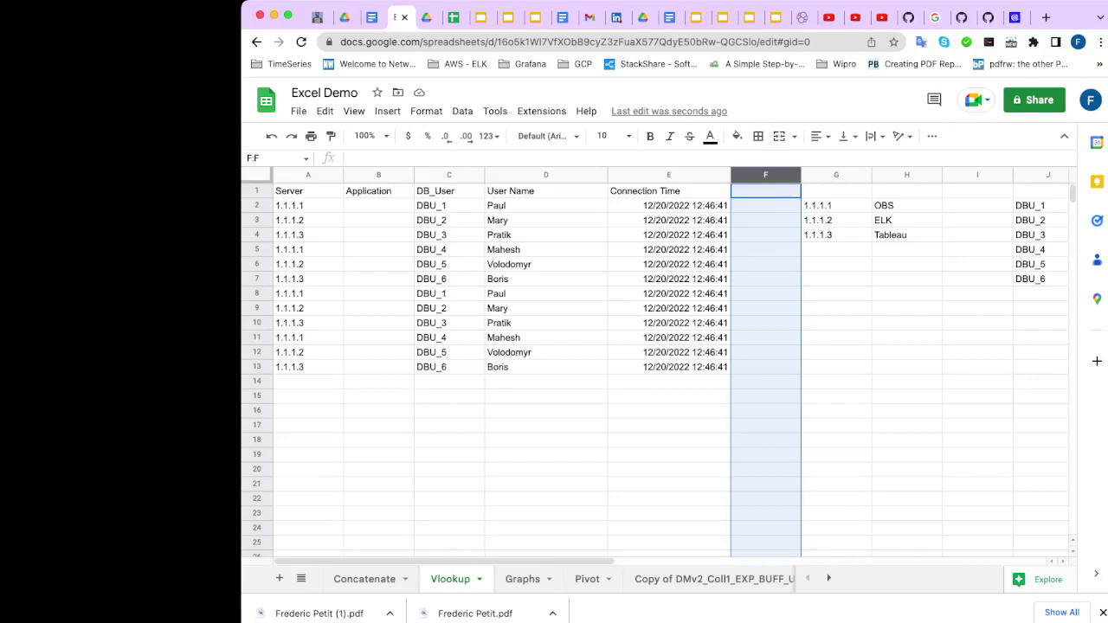
- Examine the repeated Server addresses, the empty Application column and the server-to-application lookup table in G2:H4
left_click_drag(308, 205, 307, 234)
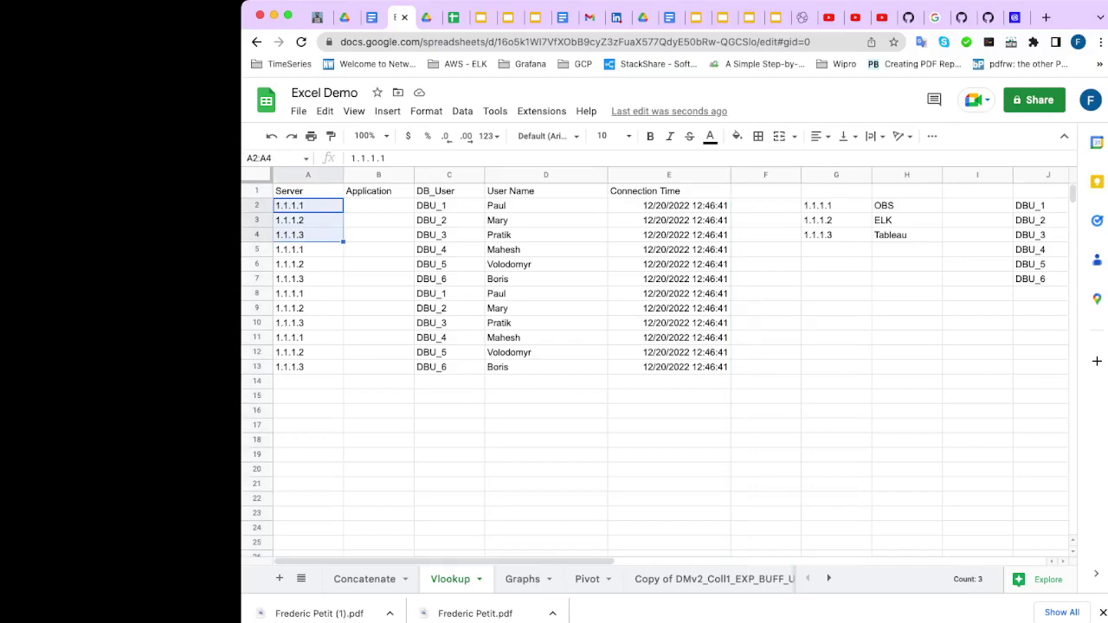
left_click_drag(307, 249, 307, 323)
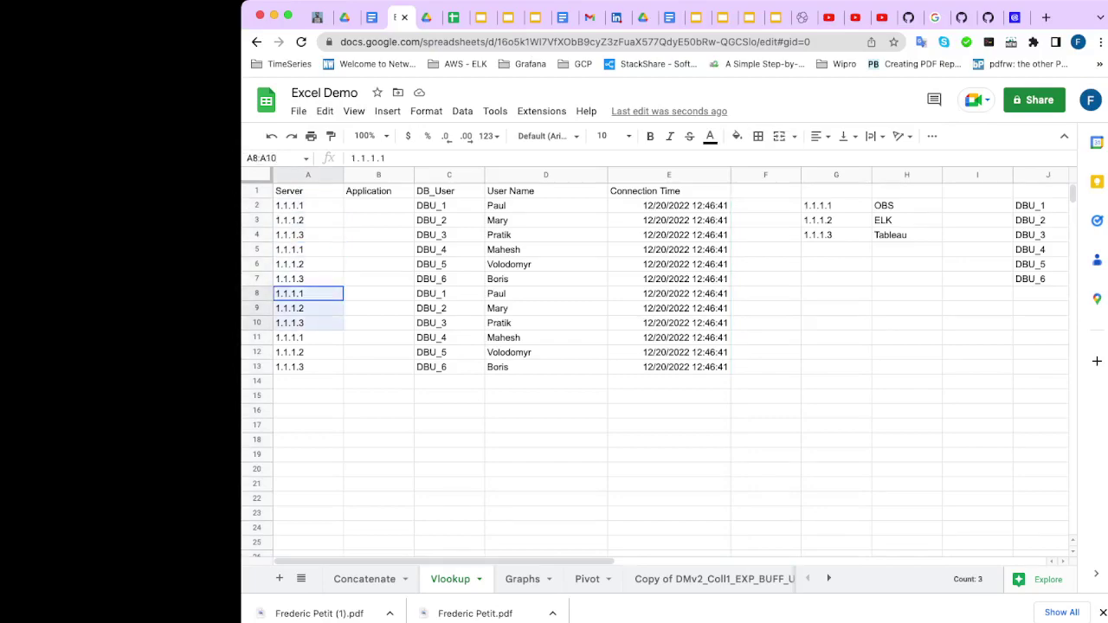
left_click(378, 205)
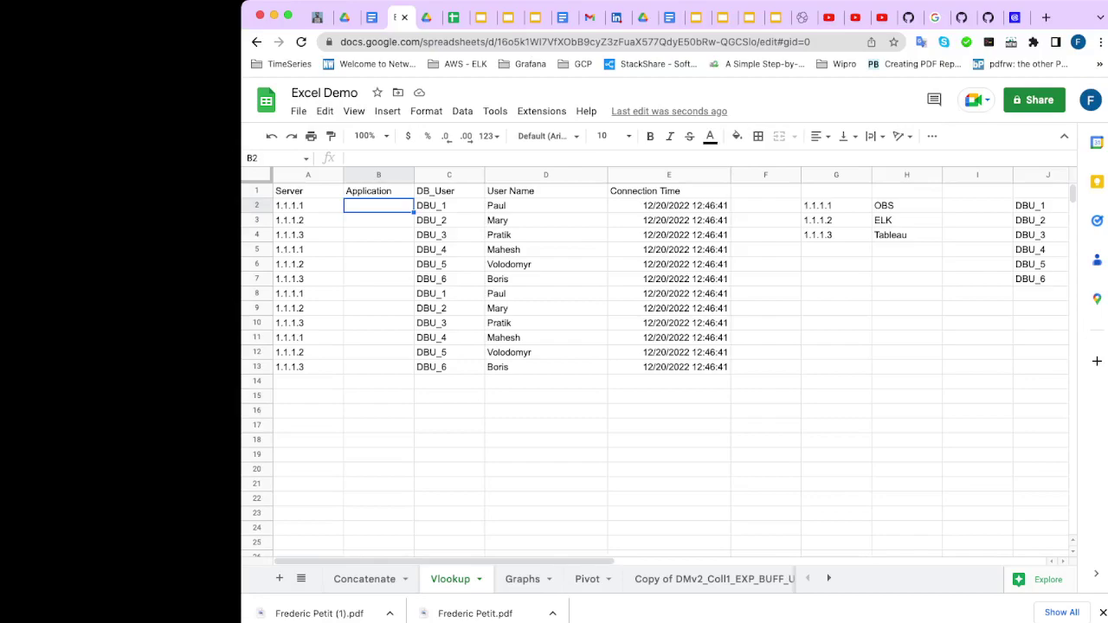
left_click_drag(835, 206, 904, 234)
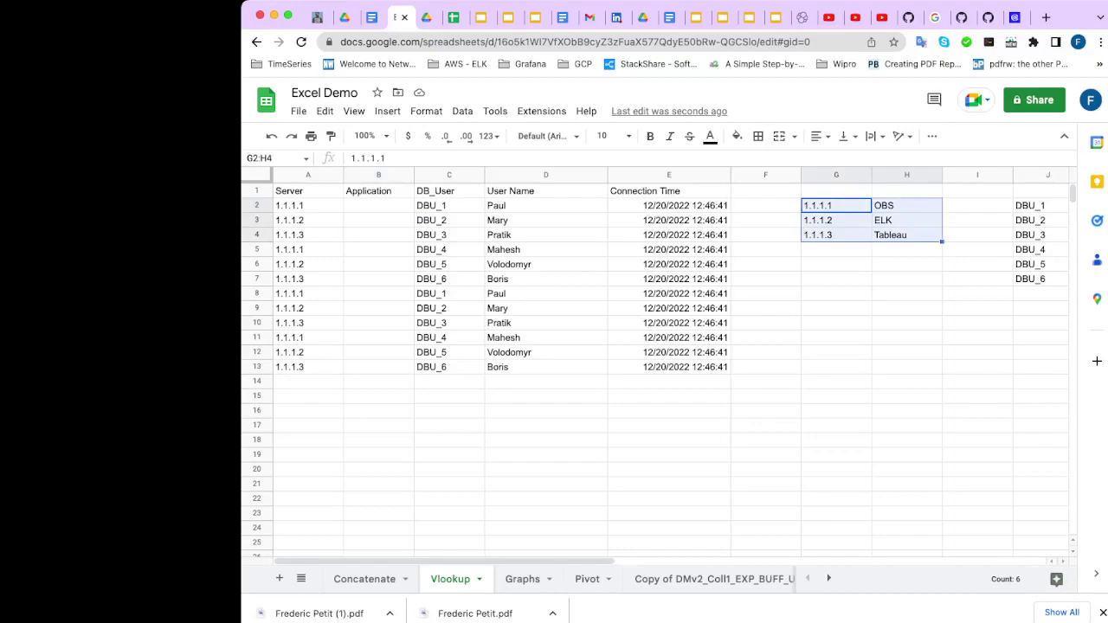
left_click(906, 205)
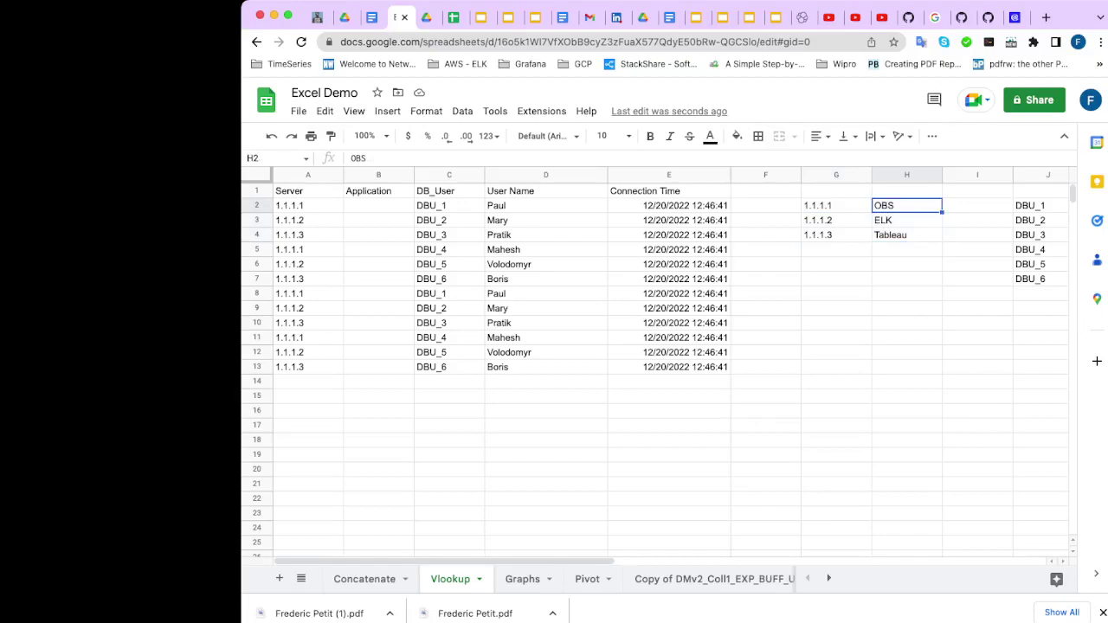
left_click(906, 219)
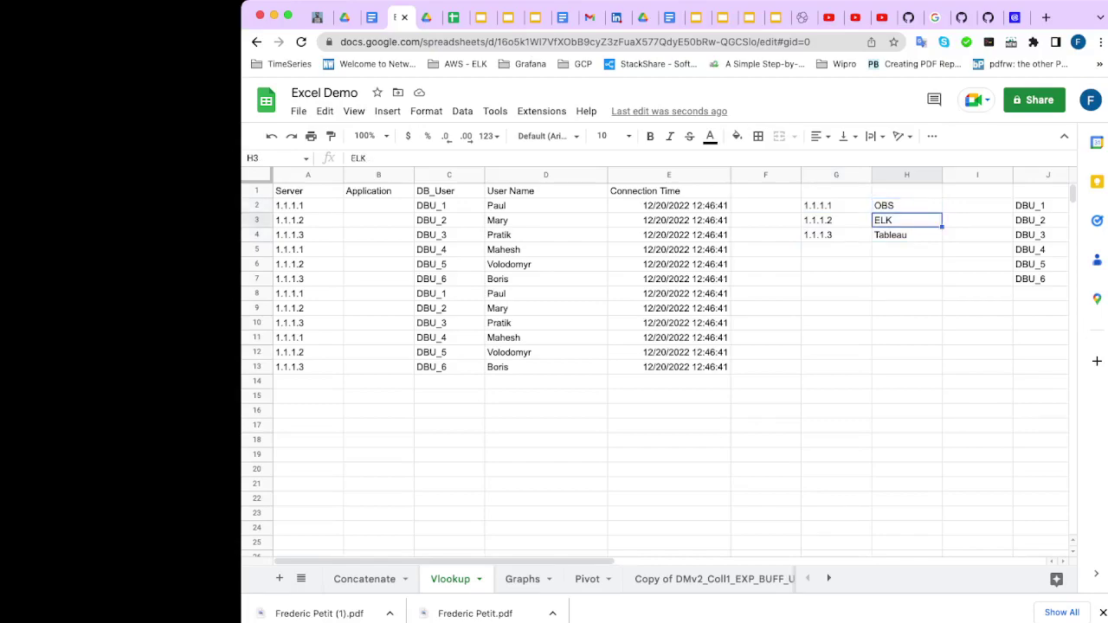
left_click(906, 235)
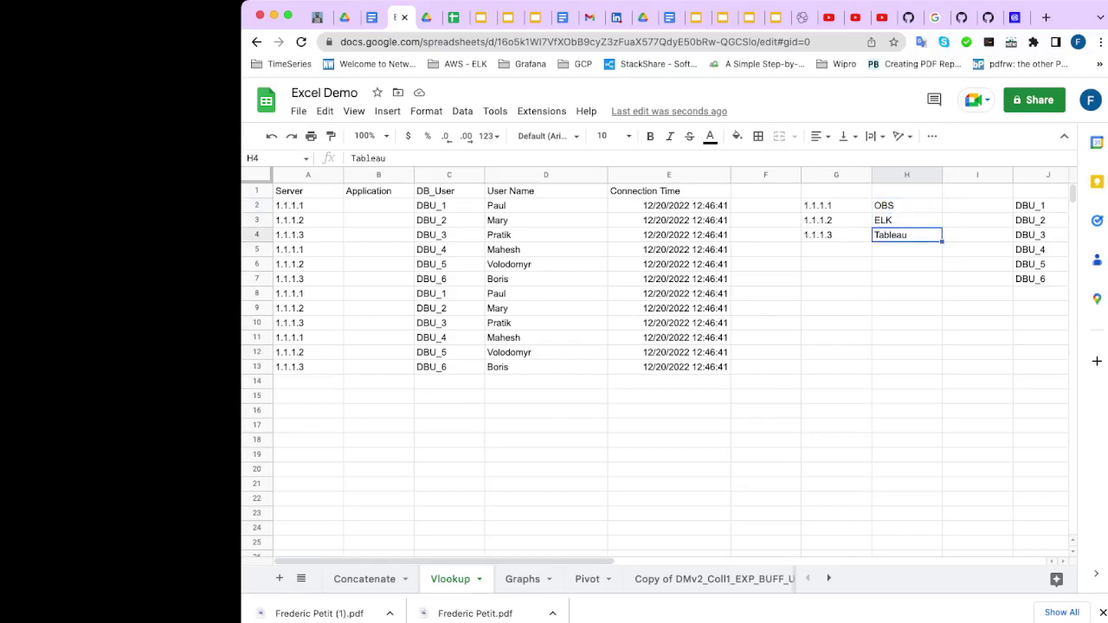
- Clear the User Name values in D2:D13 and check the DB user lookup table in columns J and K
left_click_drag(545, 205, 545, 367)
key("Delete")
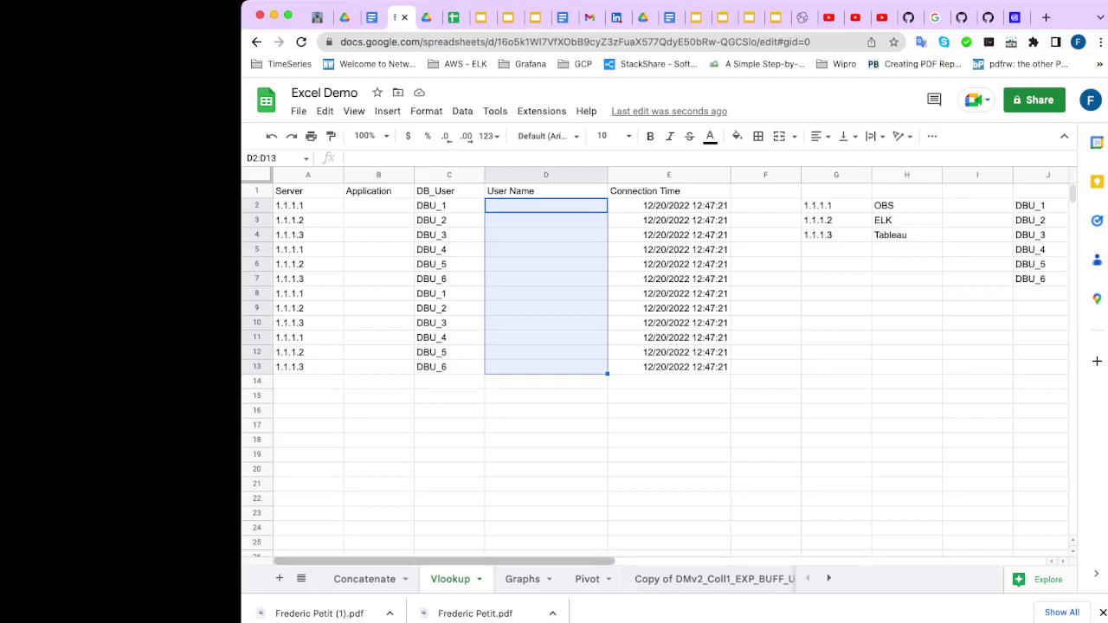
scroll(658, 364, "right", 2)
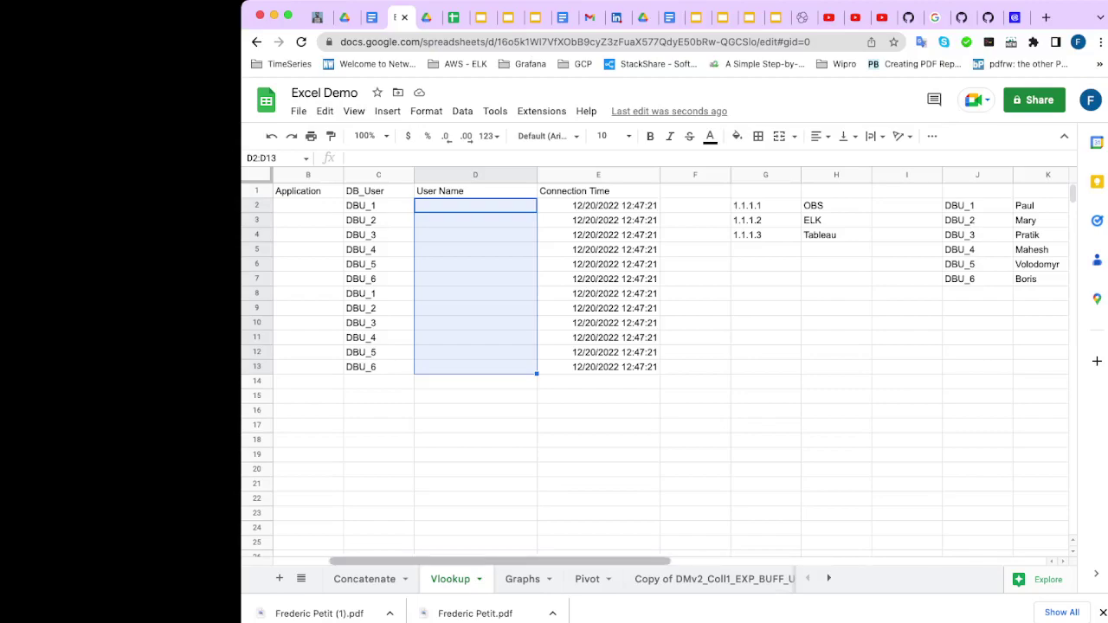
scroll(658, 364, "left", 2)
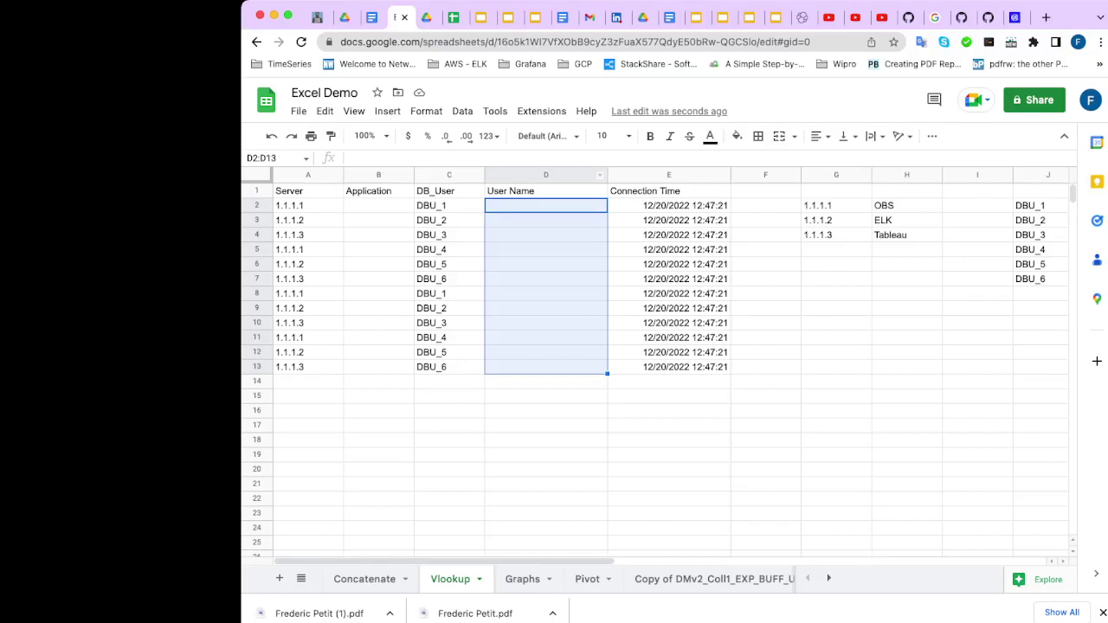
- Start a LOOKUP formula in cell B2 of the Application column
left_click(378, 206)
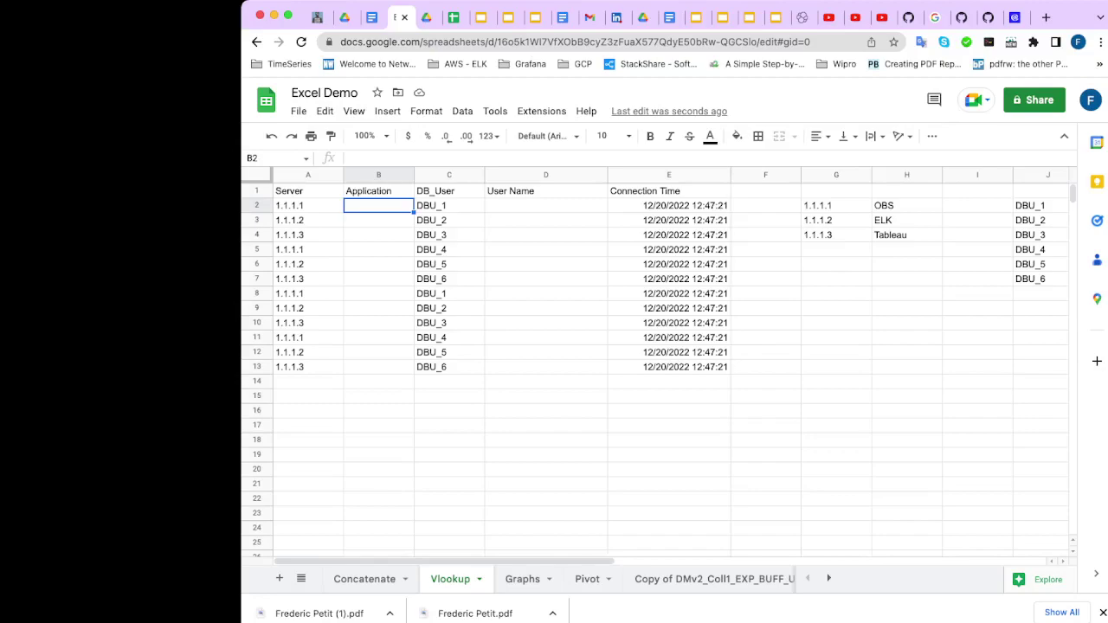
type("=lookup(")
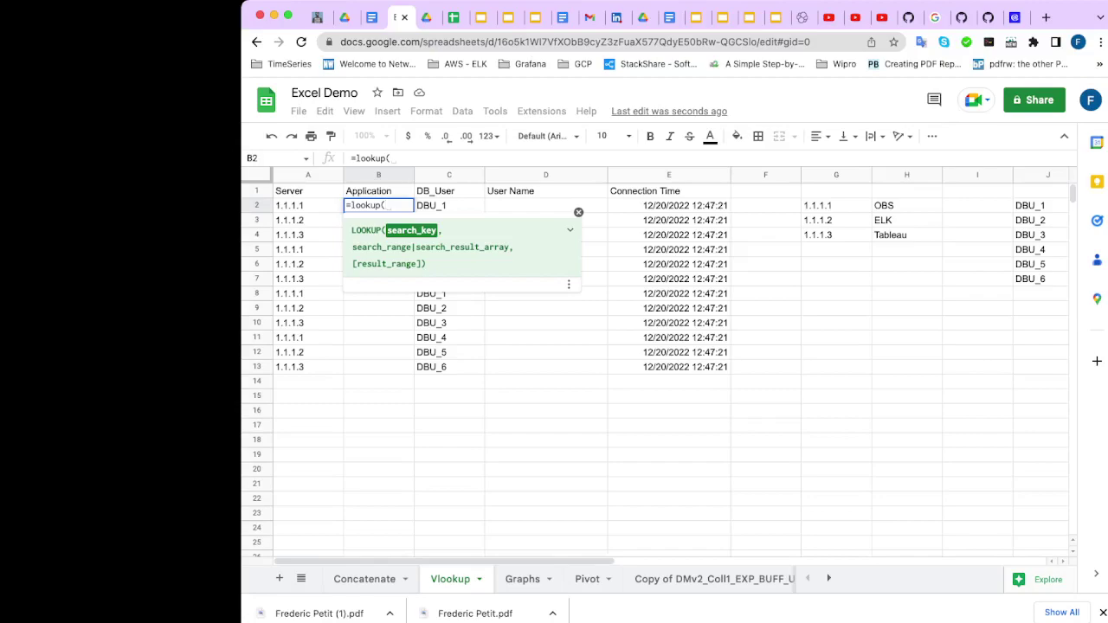
type("A2")
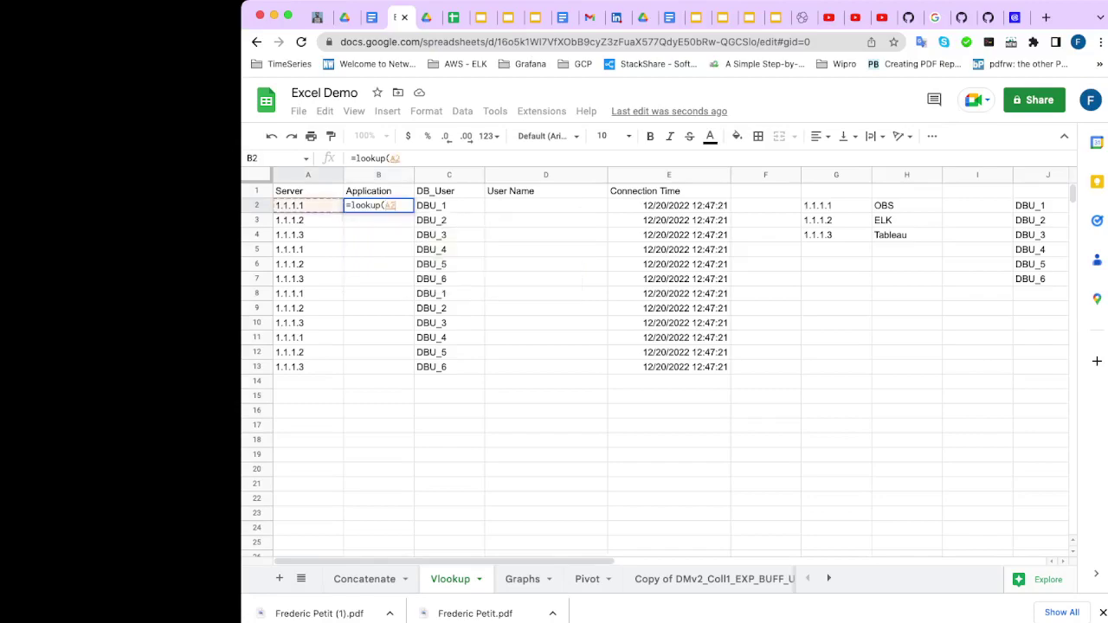
left_click_drag(836, 206, 906, 234)
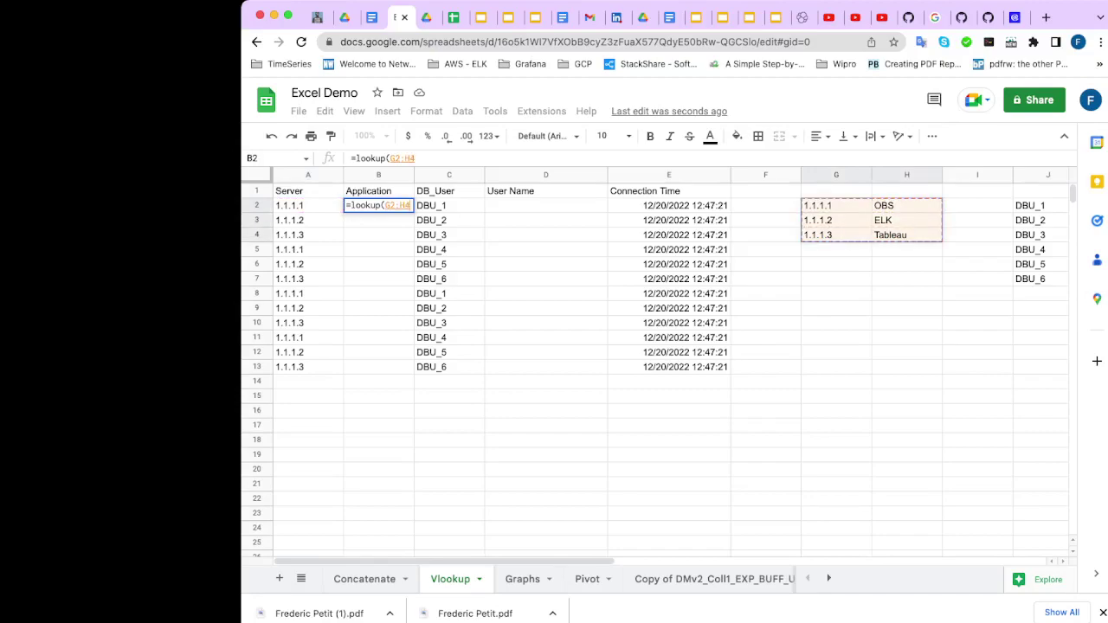
key("F4")
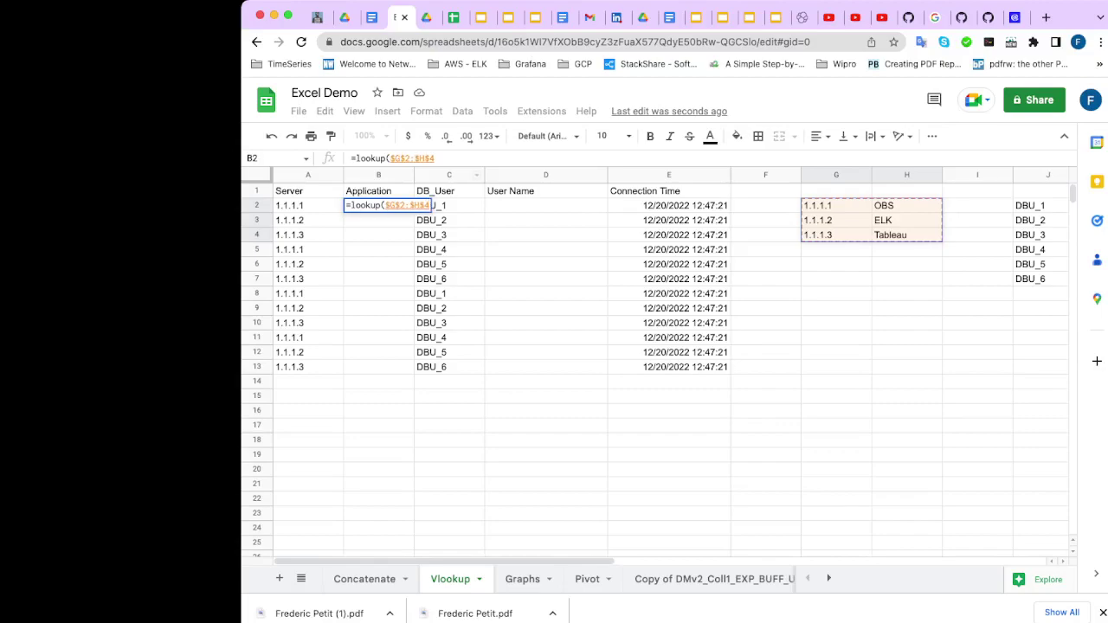
key("BackSpace")
key("BackSpace")
key("BackSpace")
key("BackSpace")
key("BackSpace")
key("BackSpace")
key("BackSpace")
key("BackSpace")
key("BackSpace")
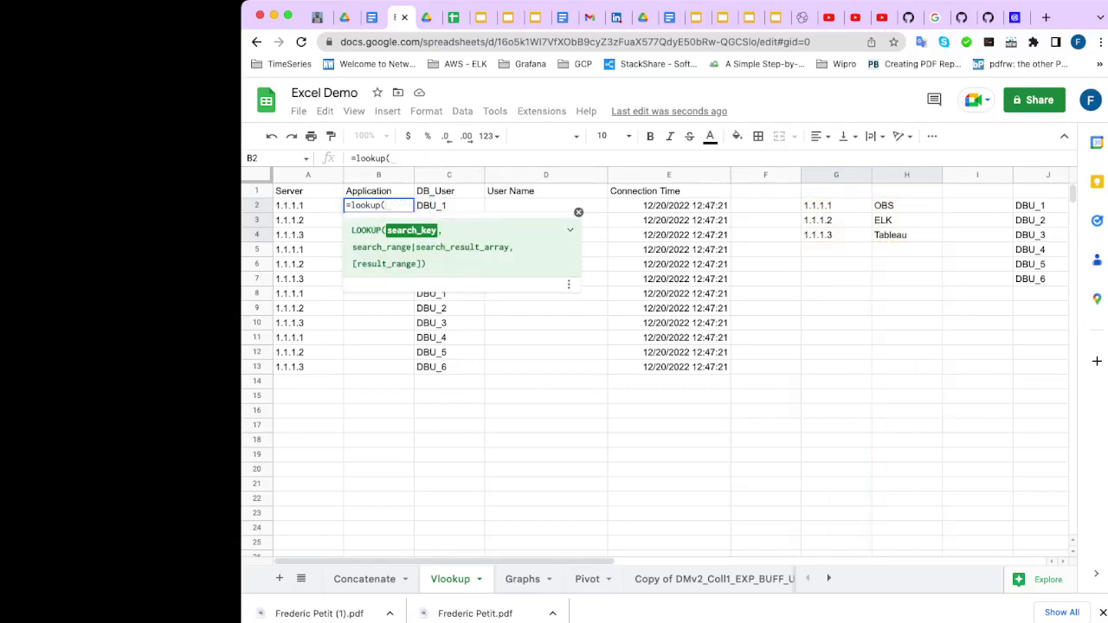
- Complete the B2 formula as =lookup(A2,$G$2:$H$4,2,0), locking the lookup table range with absolute references
type("A2,")
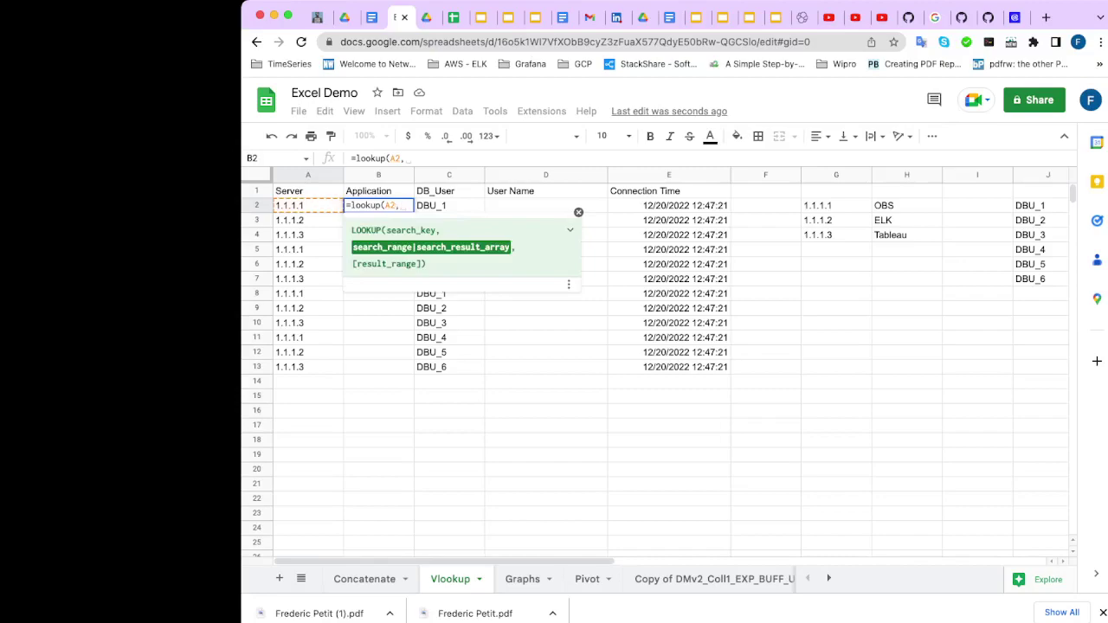
left_click_drag(836, 205, 906, 234)
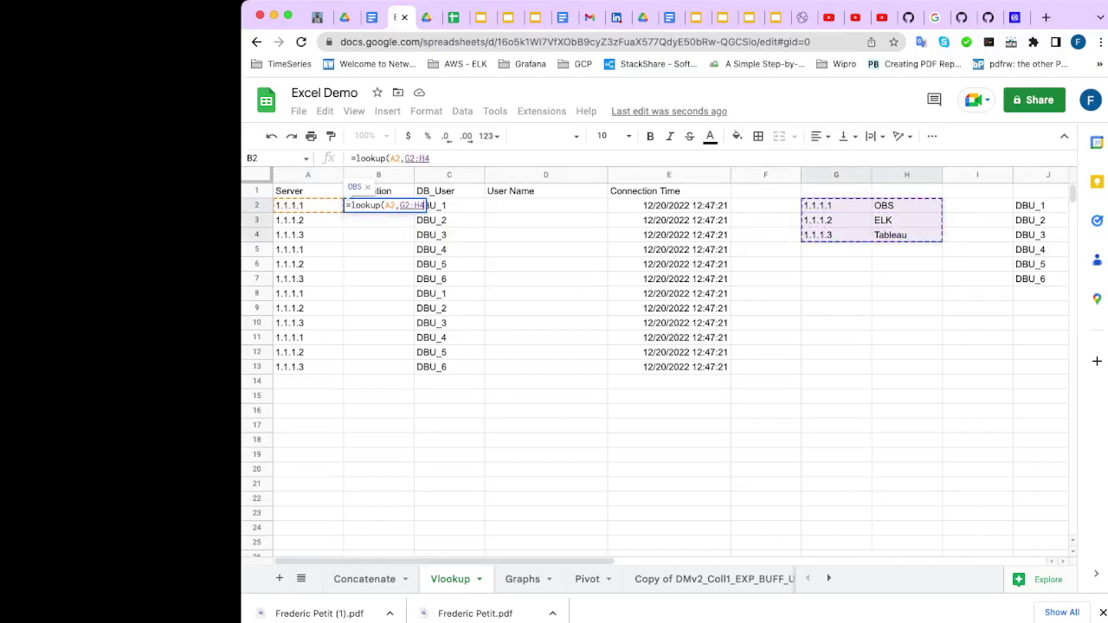
key("F4")
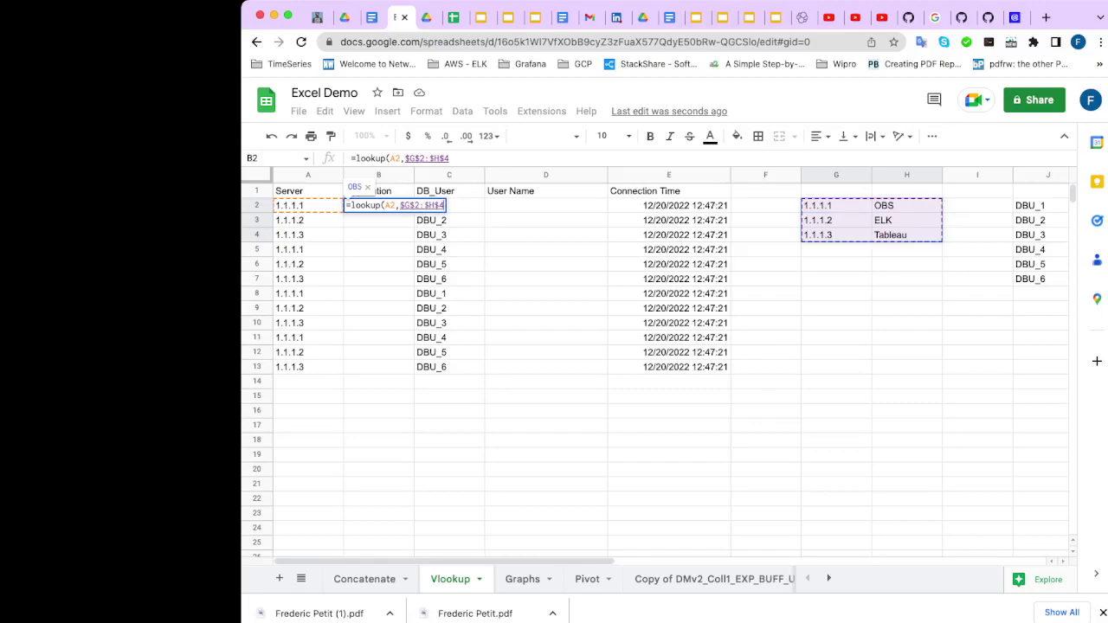
type(",")
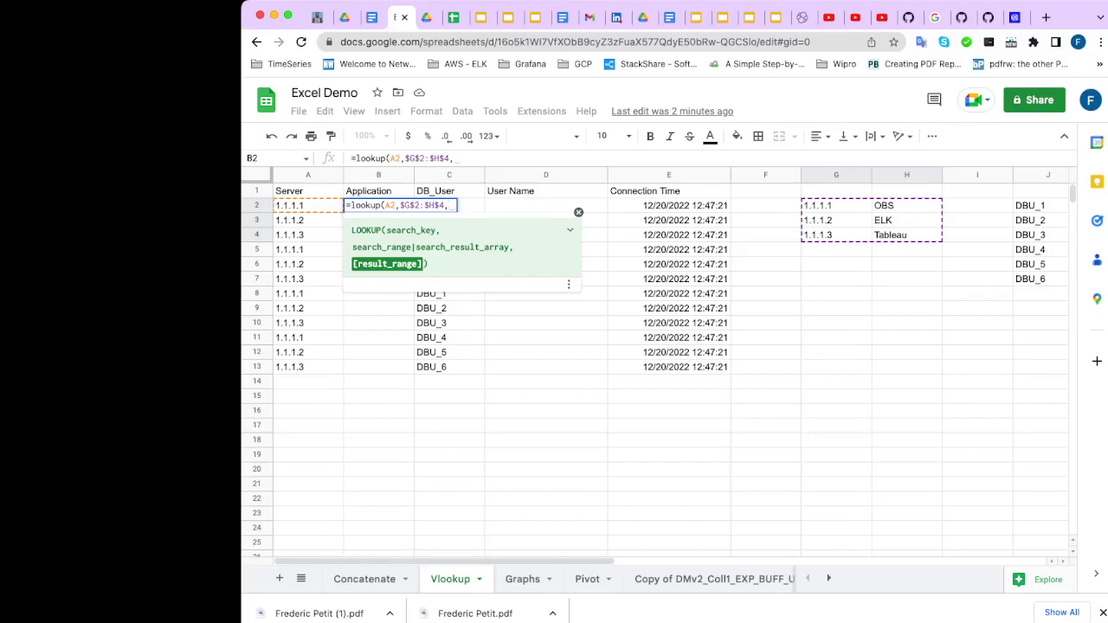
type("2,0")
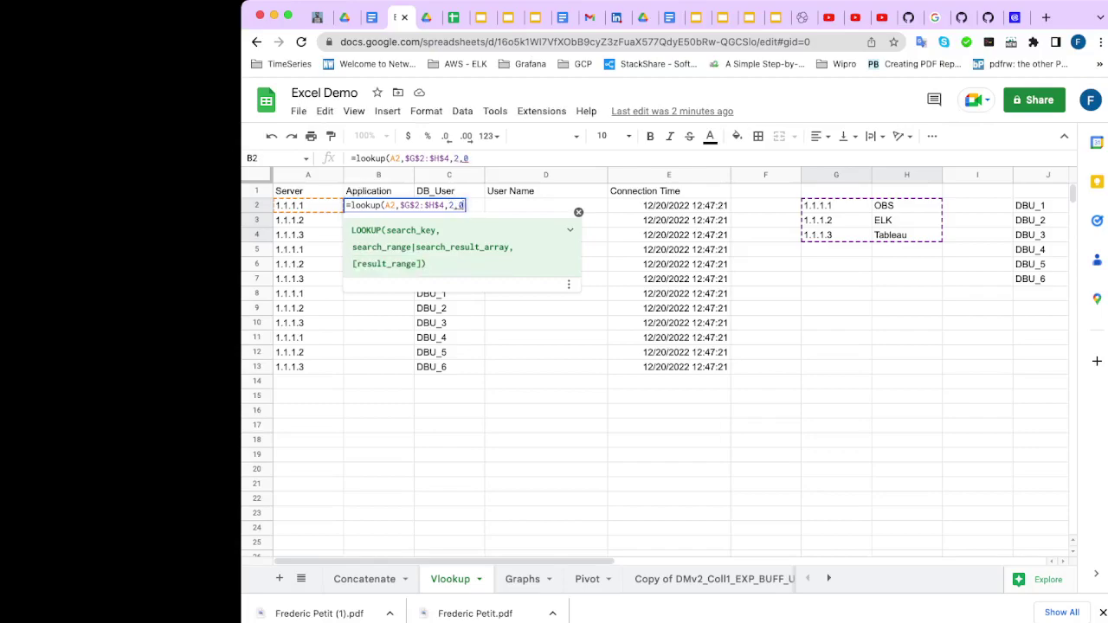
type(")")
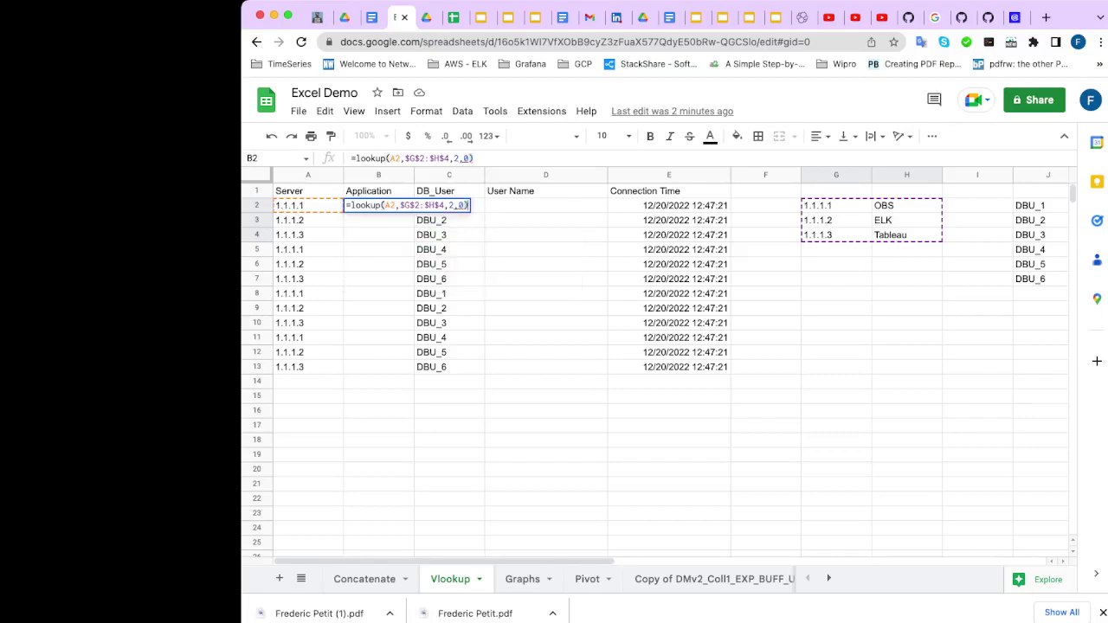
key("Return")
- Change the function in the B2 formula from LOOKUP to VLOOKUP, keeping its arguments
left_click(378, 206)
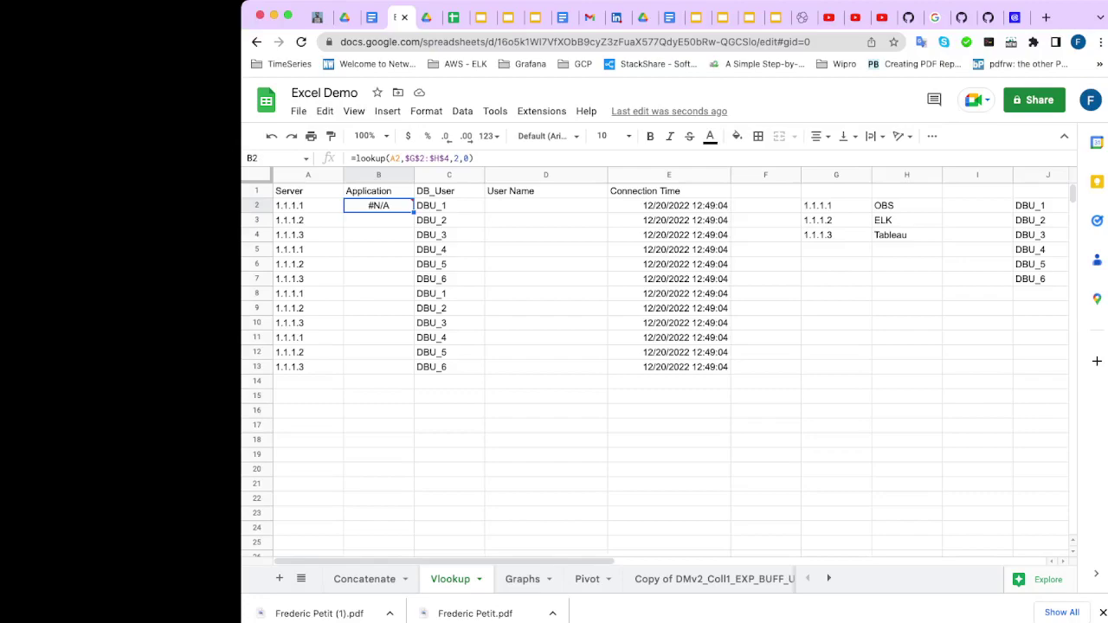
left_click(355, 159)
type("v")
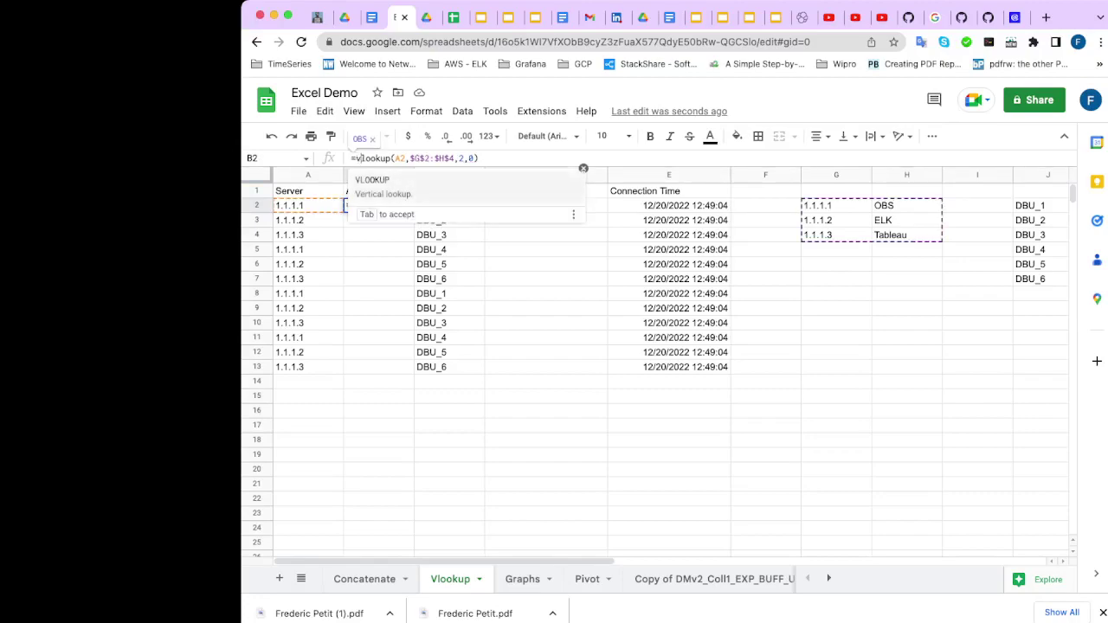
key("Tab")
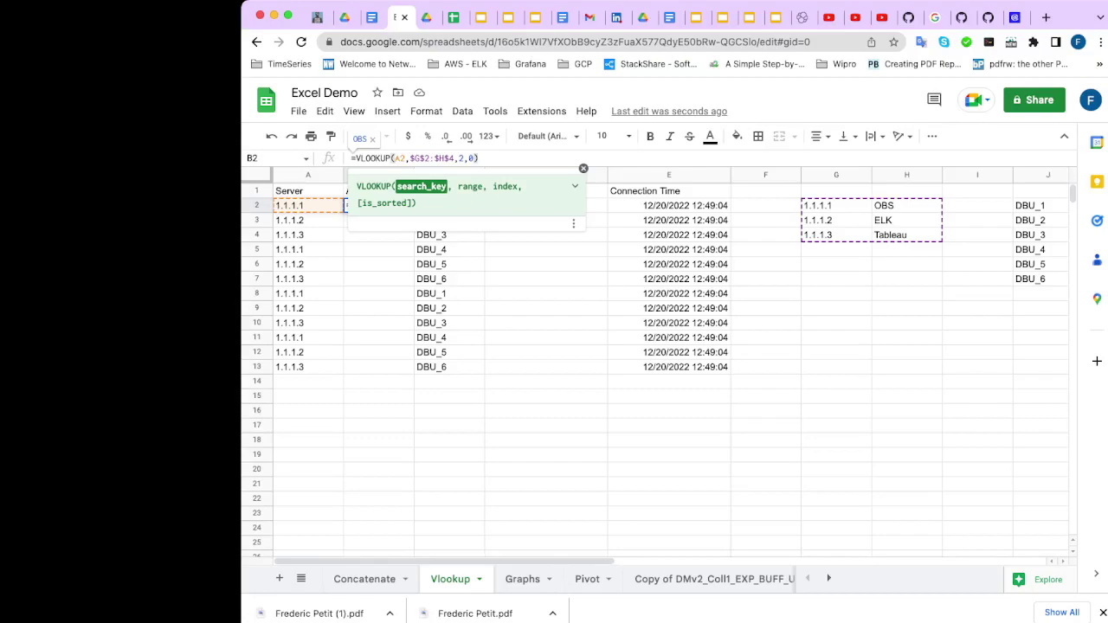
key("Return")
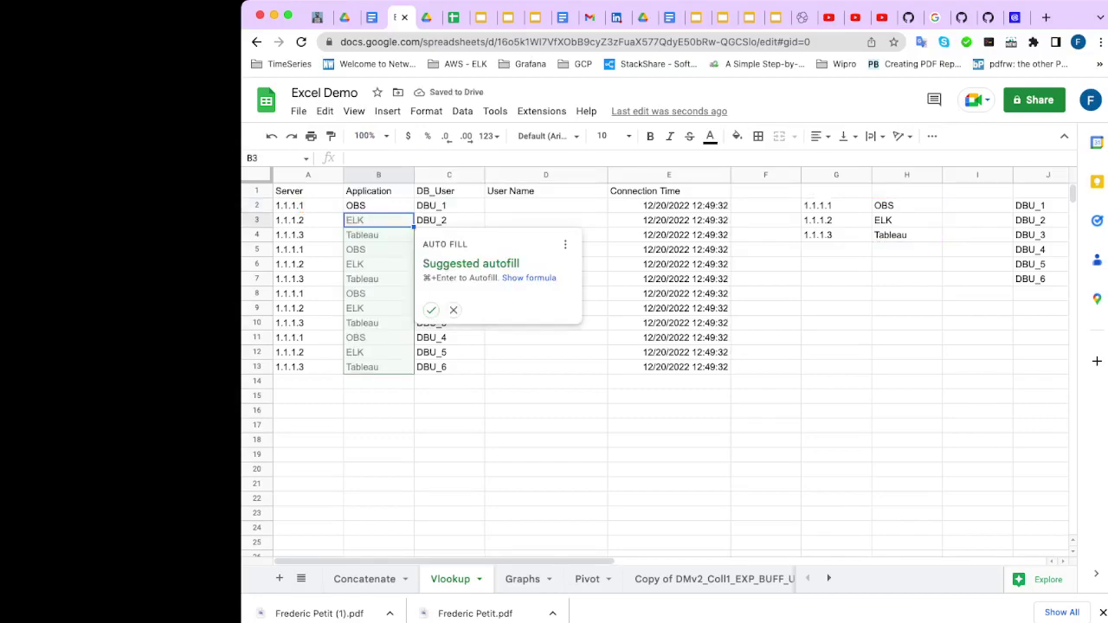
- Dismiss the suggested autofill and fill the B2 VLOOKUP formula down the Application column to row 13
key("Escape")
left_click(378, 205)
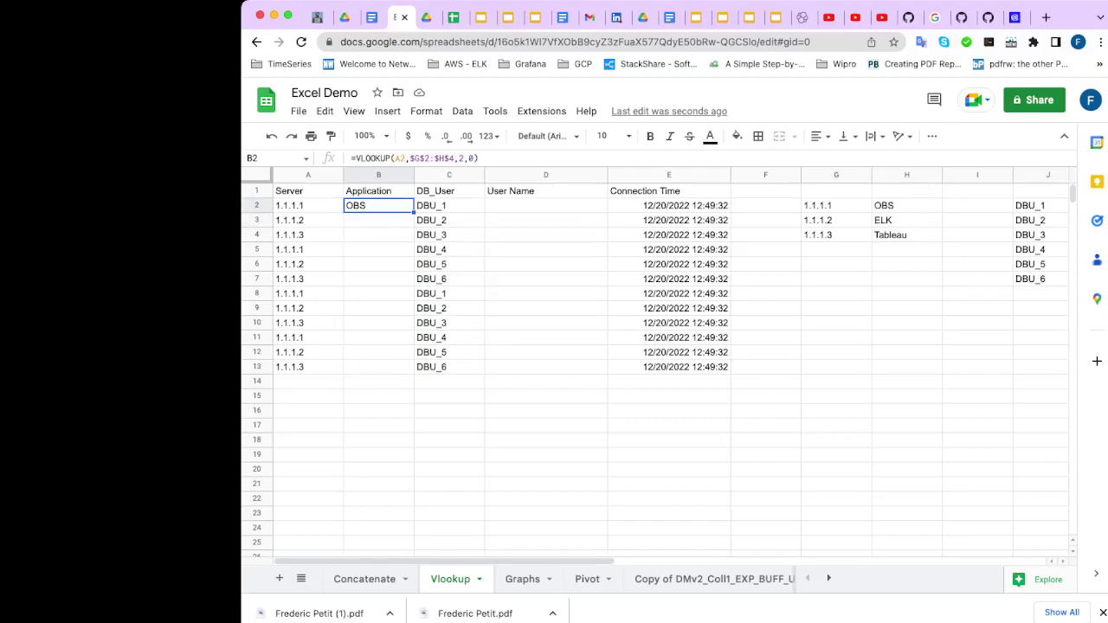
double_click(414, 212)
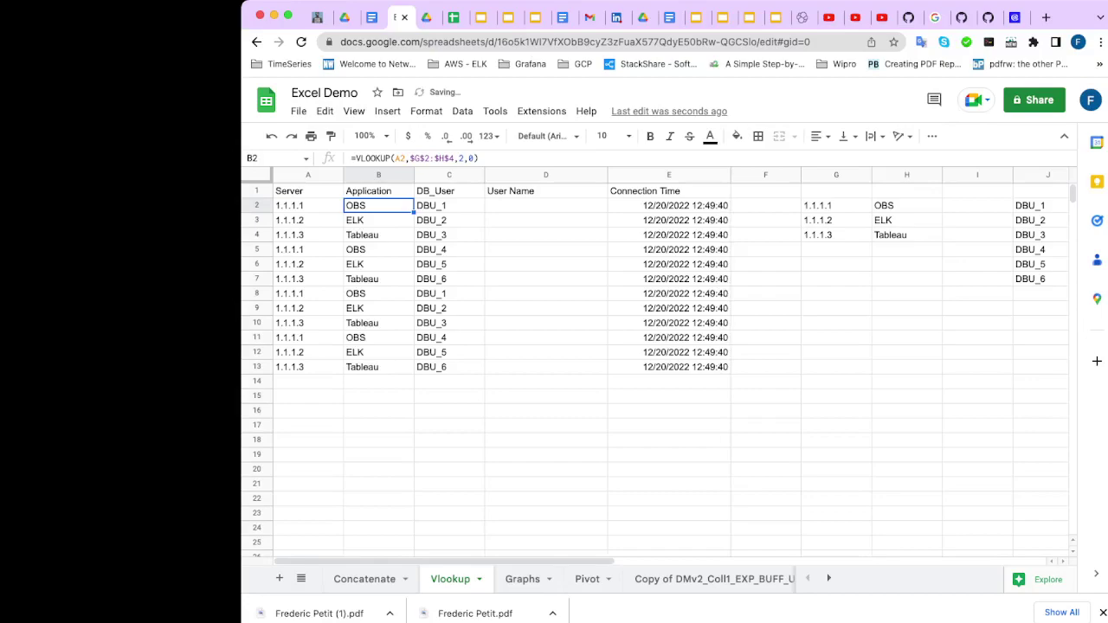
- Start a VLOOKUP formula in cell D2 of the User Name column with C2 as the search key
left_click(546, 205)
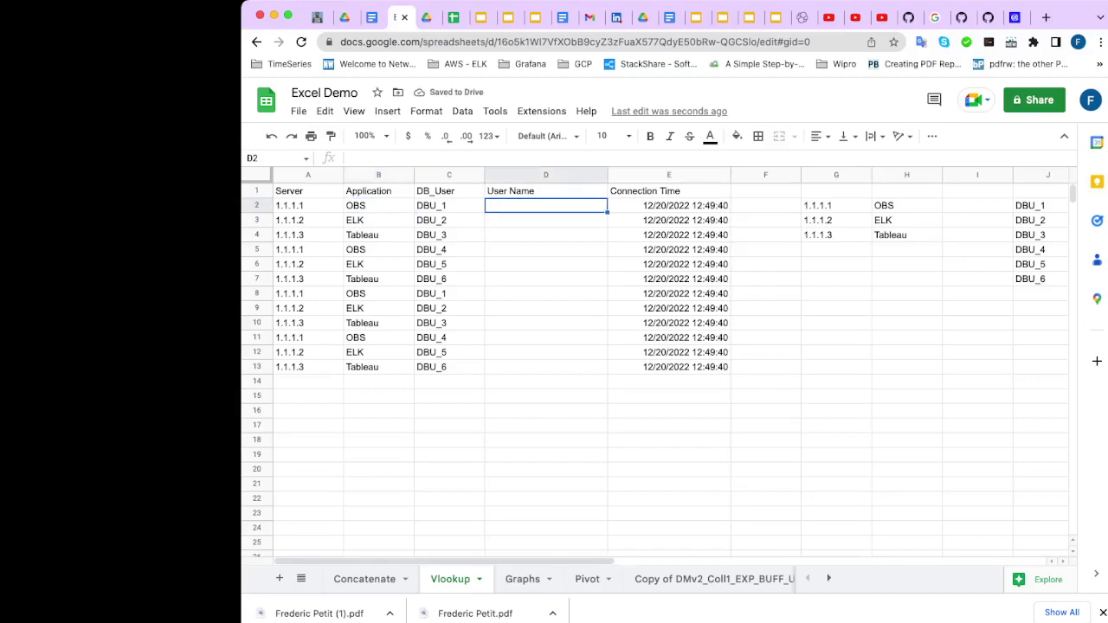
type("=vlook")
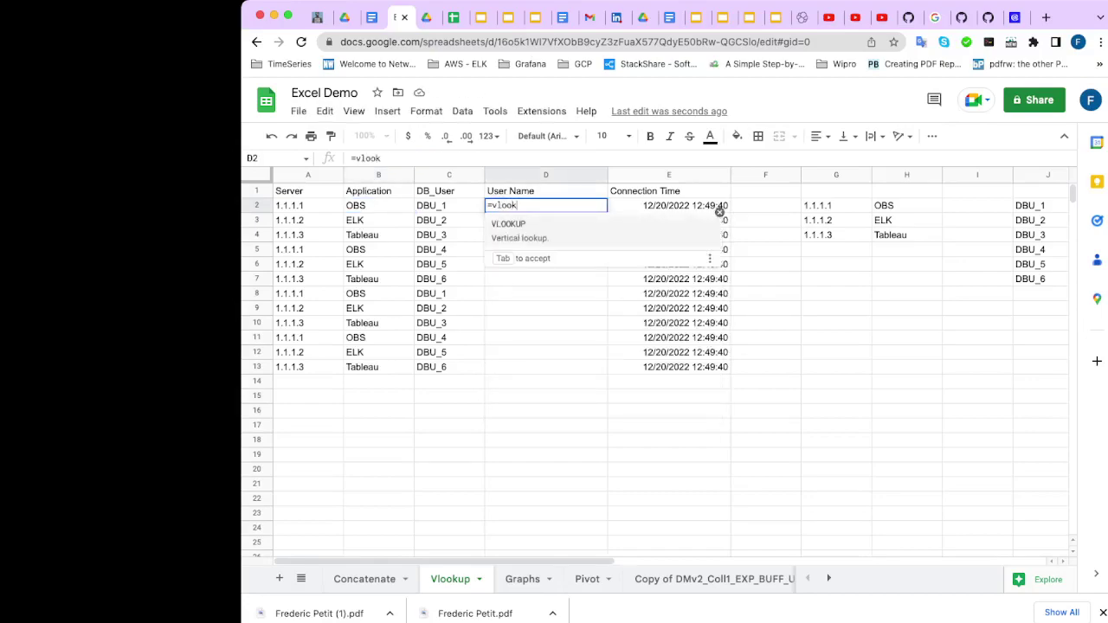
type("up(")
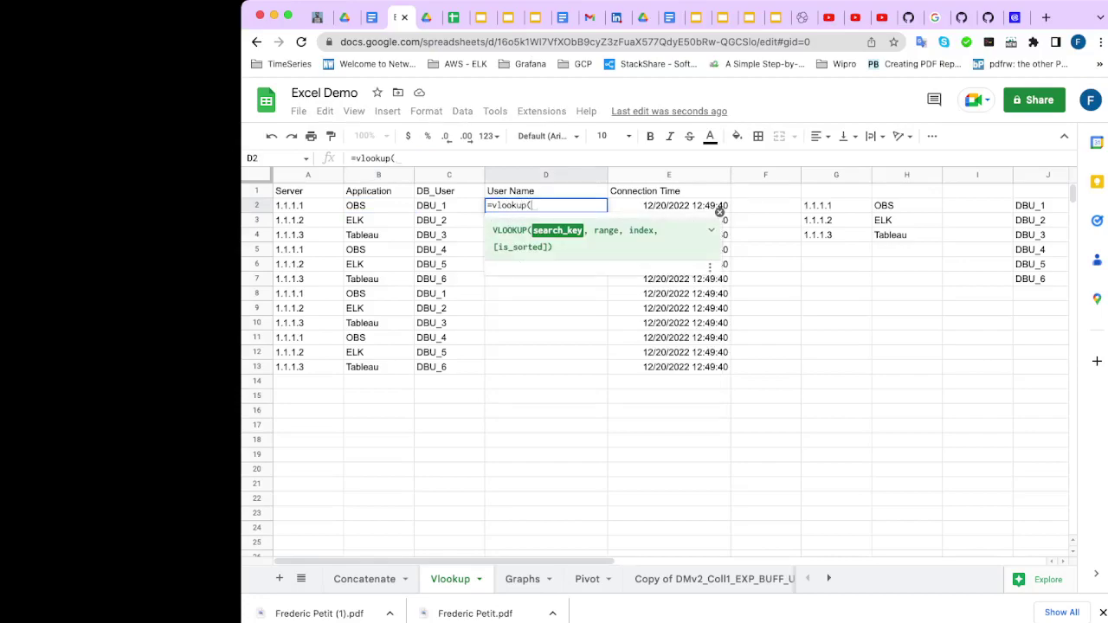
left_click(719, 212)
type("C2")
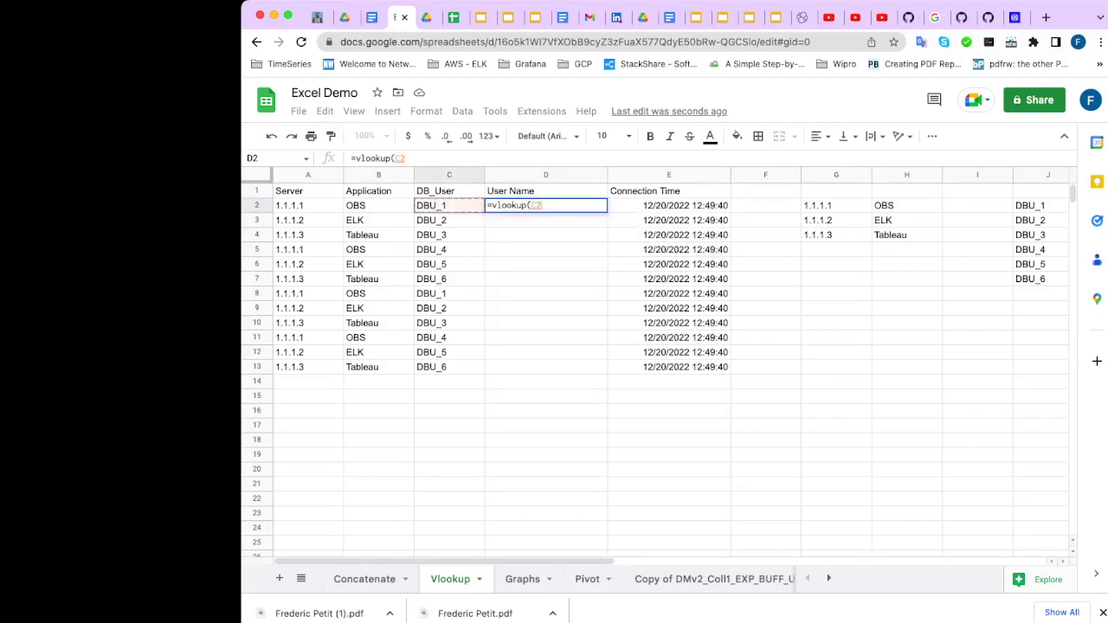
type(",")
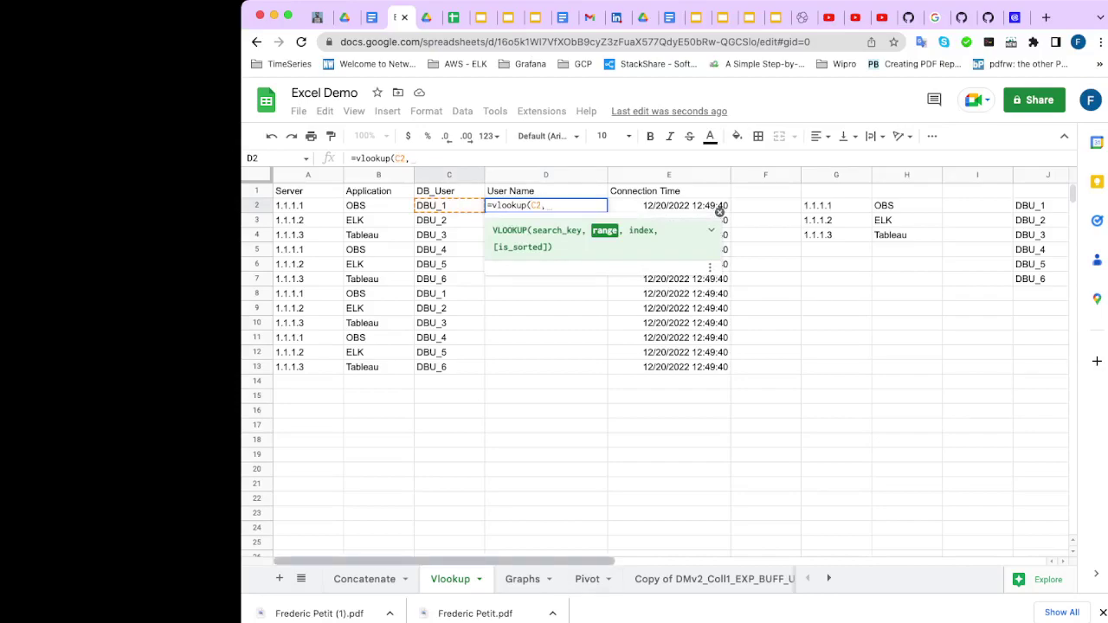
- Complete the D2 formula as =vlookup(C2,$J$2:$K$7,2,0), locking the user lookup table range with absolute references
scroll(719, 212, "right", 3)
left_click_drag(891, 206, 978, 279)
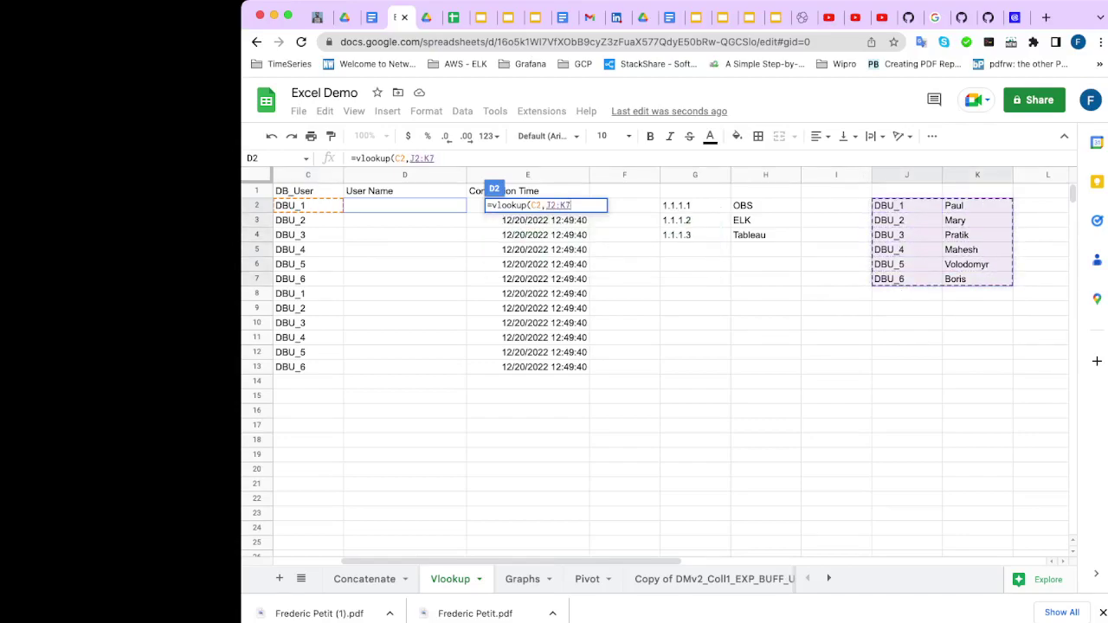
left_click_drag(977, 279, 978, 554)
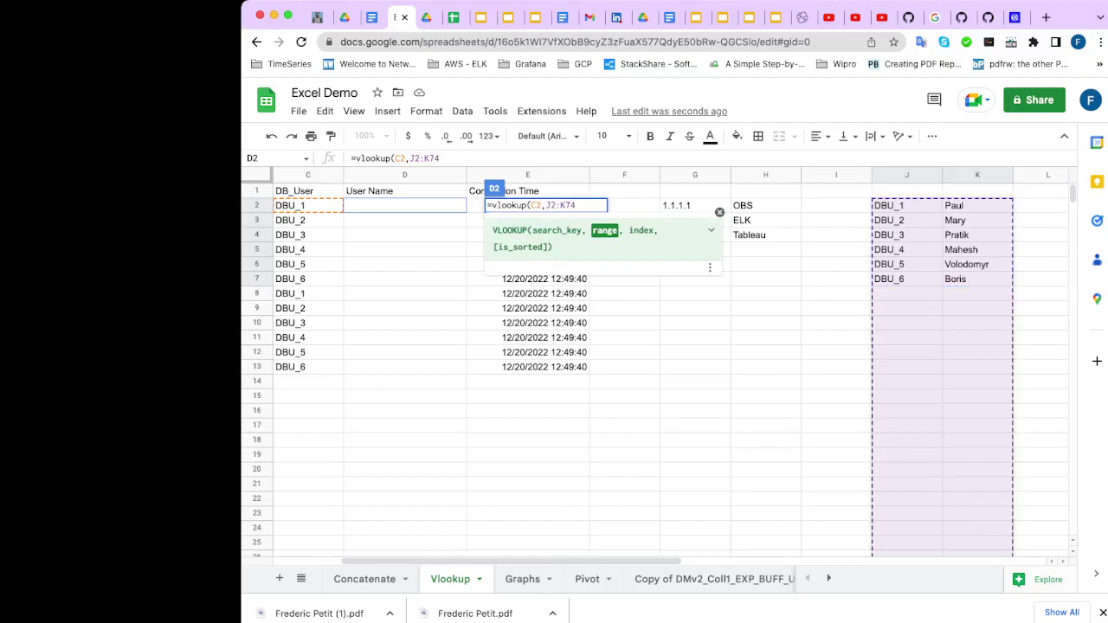
key("BackSpace")
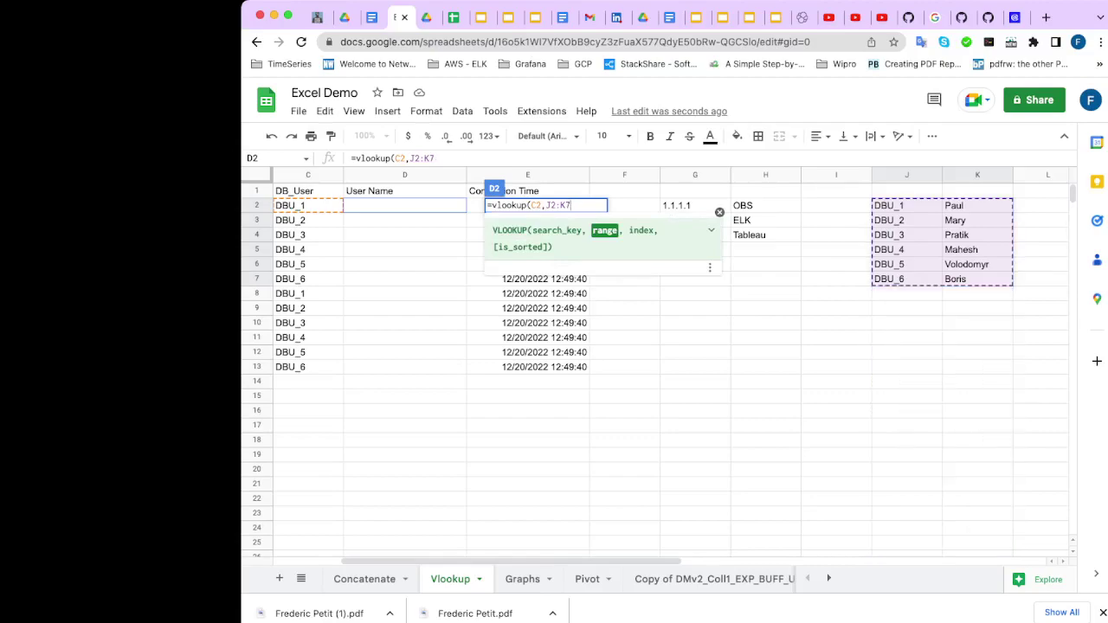
key("F4")
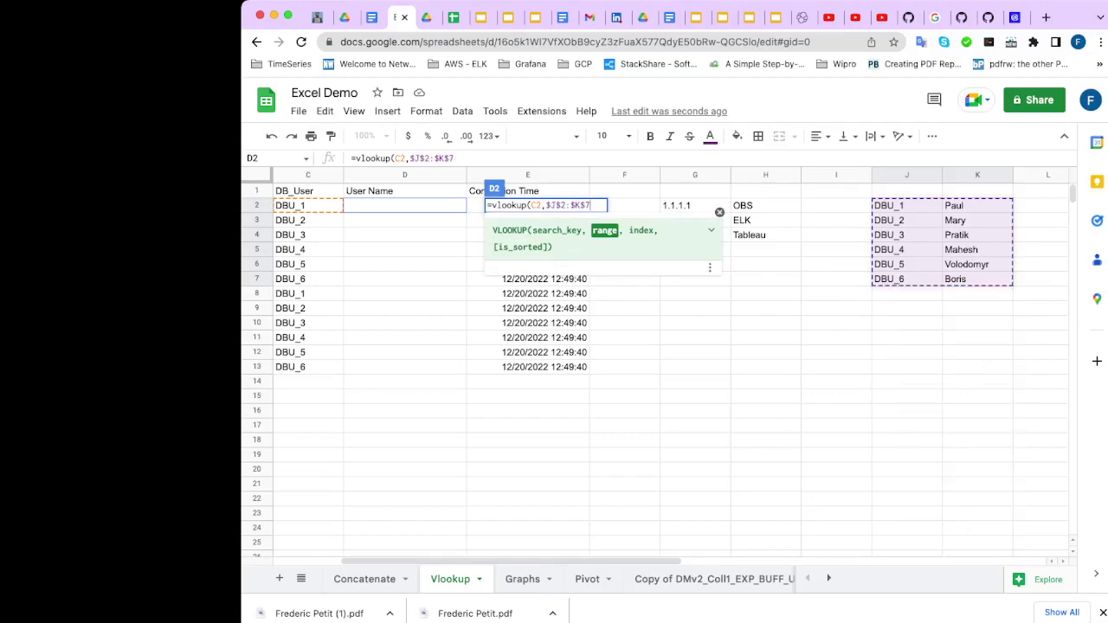
type(",")
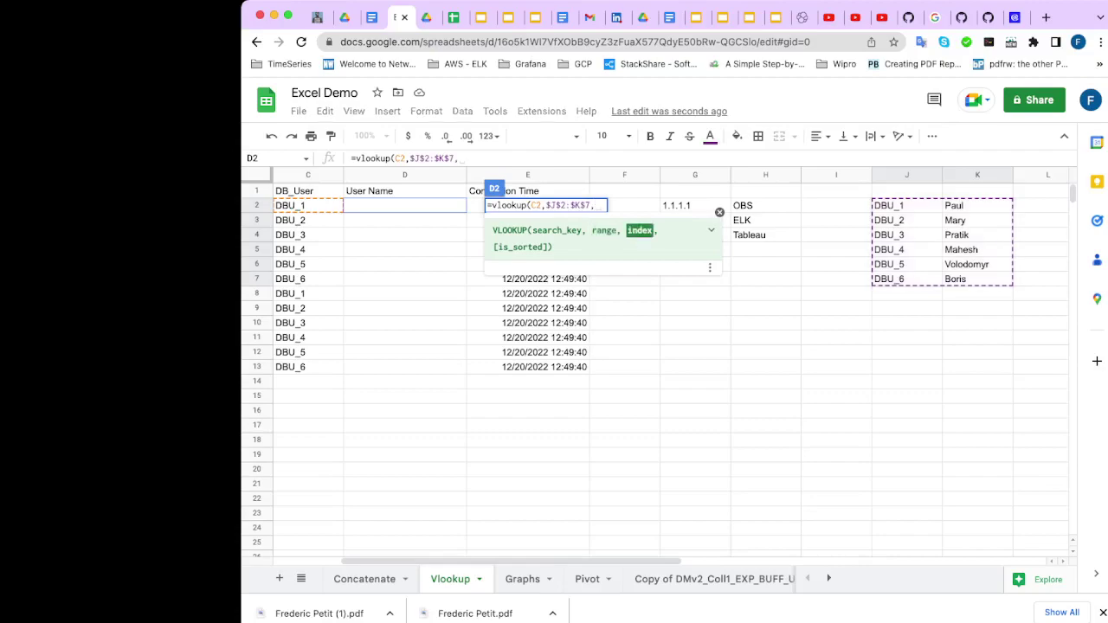
type("2,0)")
key("Return")
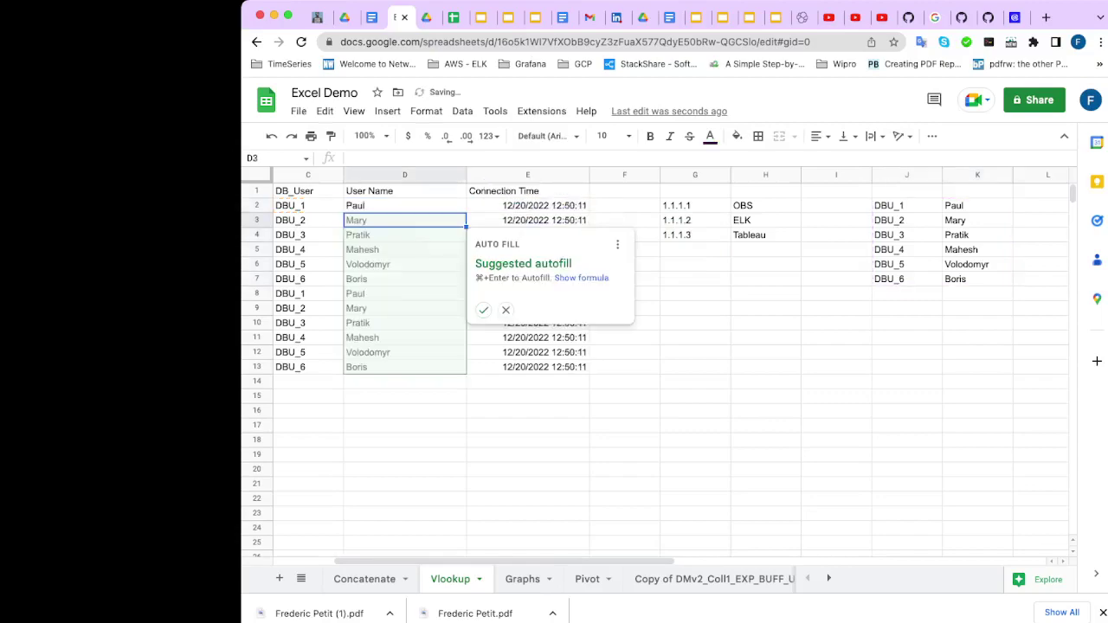
- Dismiss the suggested autofill and fill the D2 VLOOKUP formula down the User Name column to row 13
left_click(505, 309)
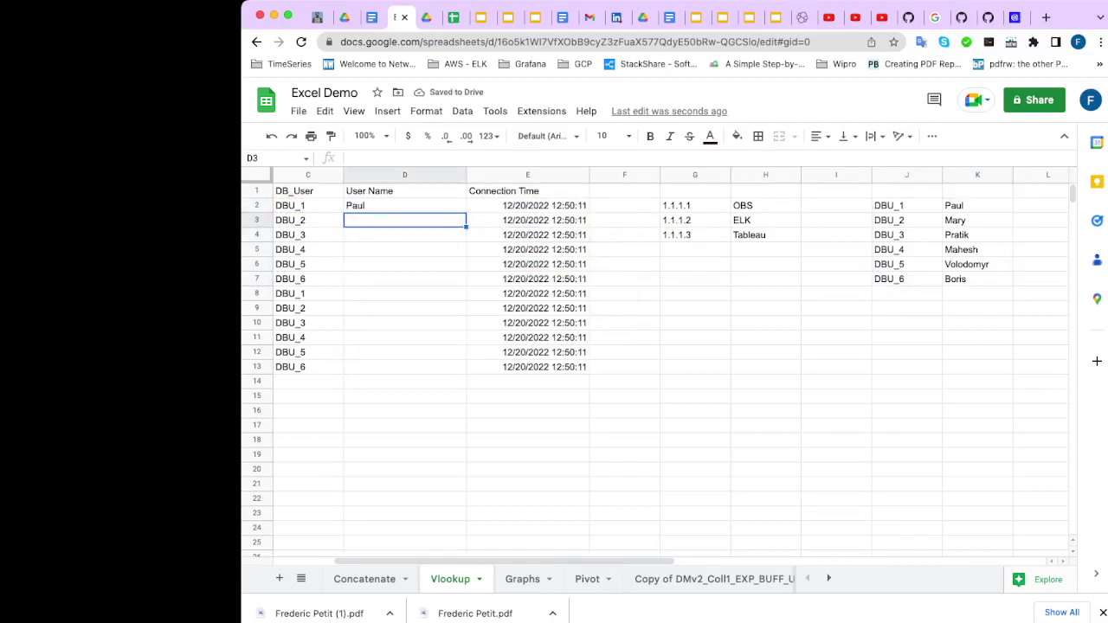
left_click(404, 206)
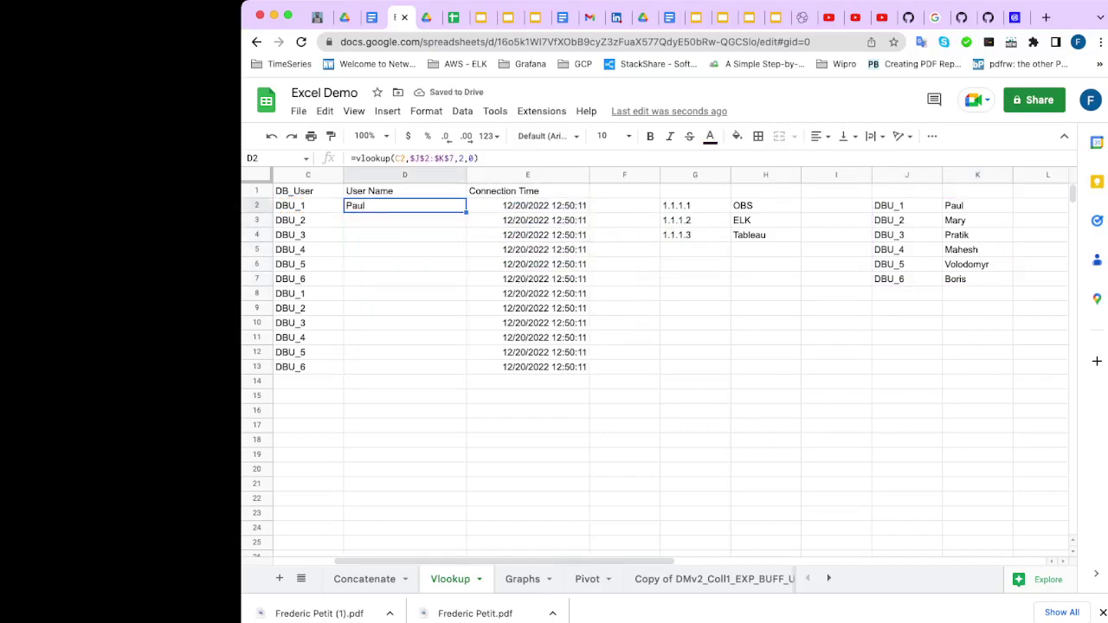
double_click(466, 212)
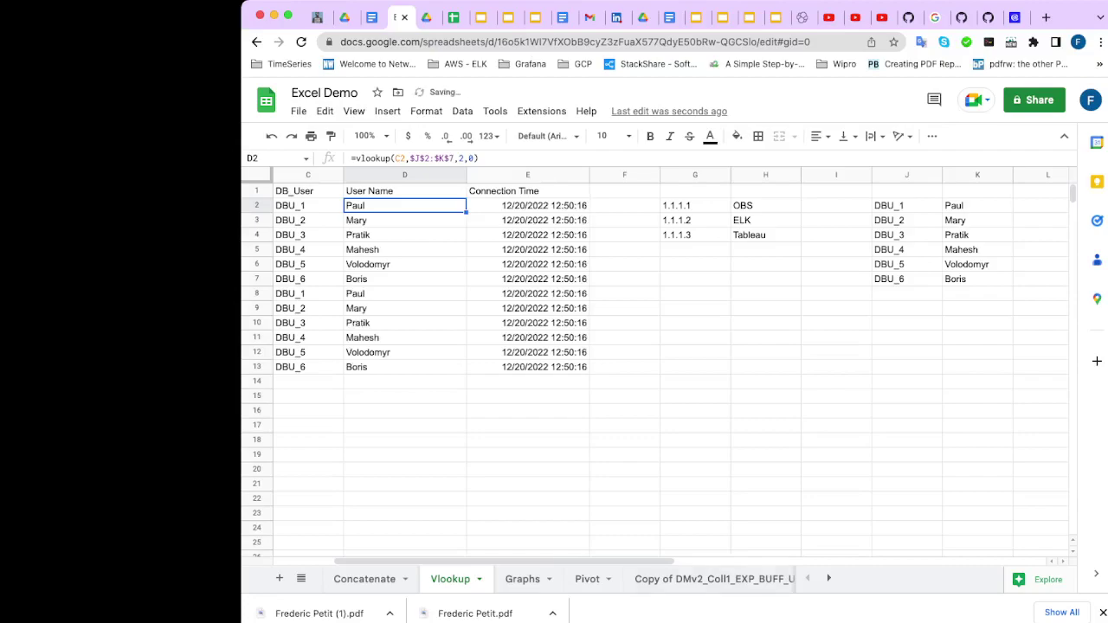
scroll(657, 373, "left", 5)
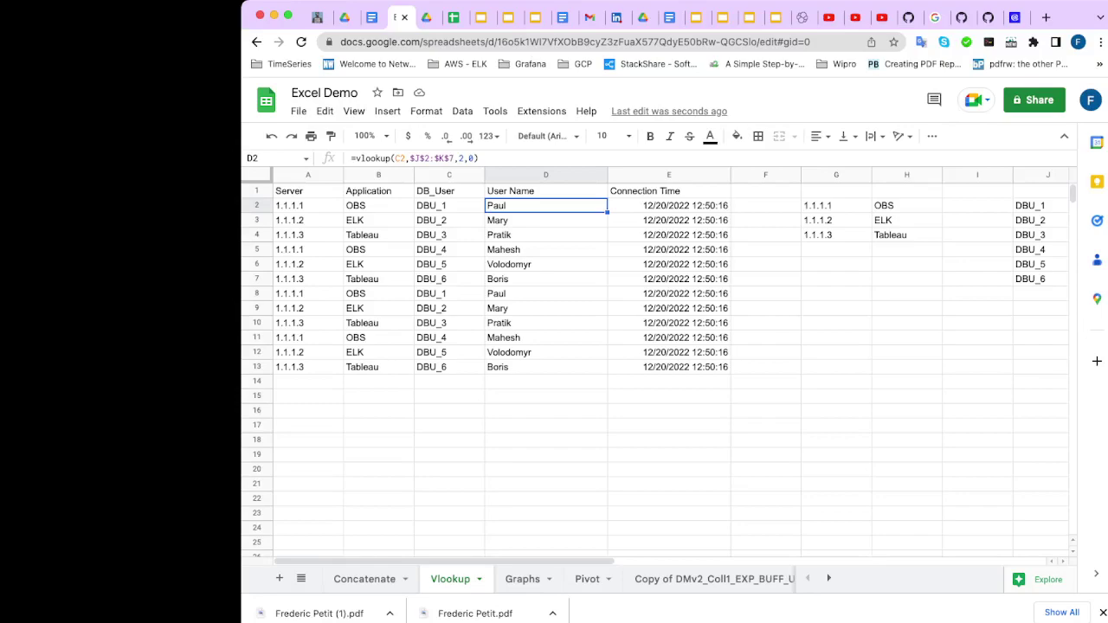
- Switch to the Guardium Administration presentation in Google Slides and show the Formatting + Graphs slide
left_click(696, 17)
key("super+Tab")
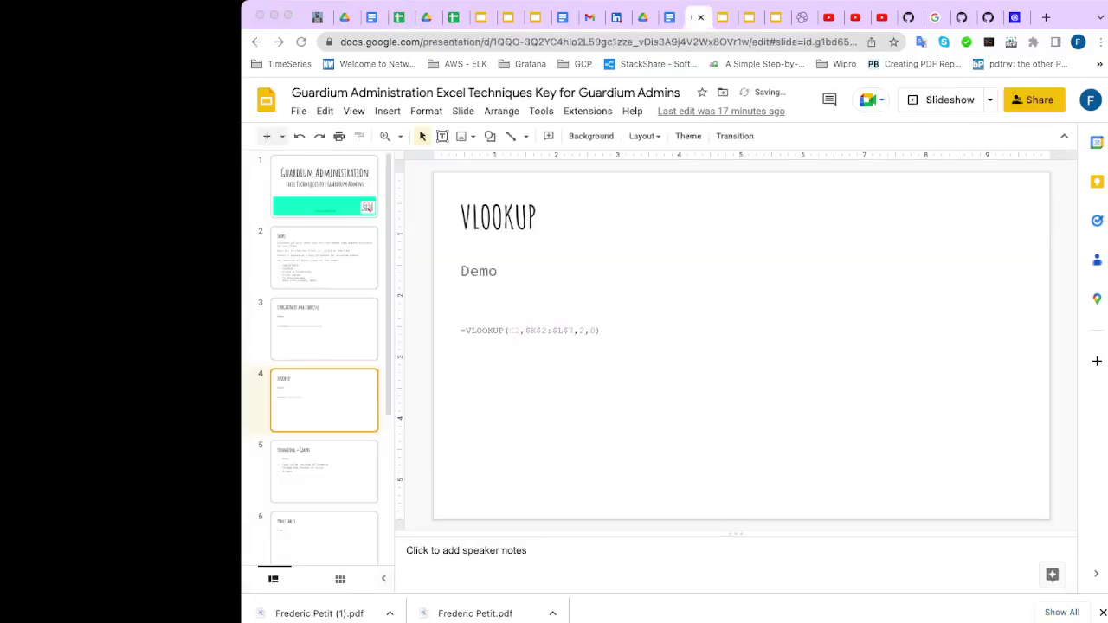
key("super+Tab")
left_click(324, 471)
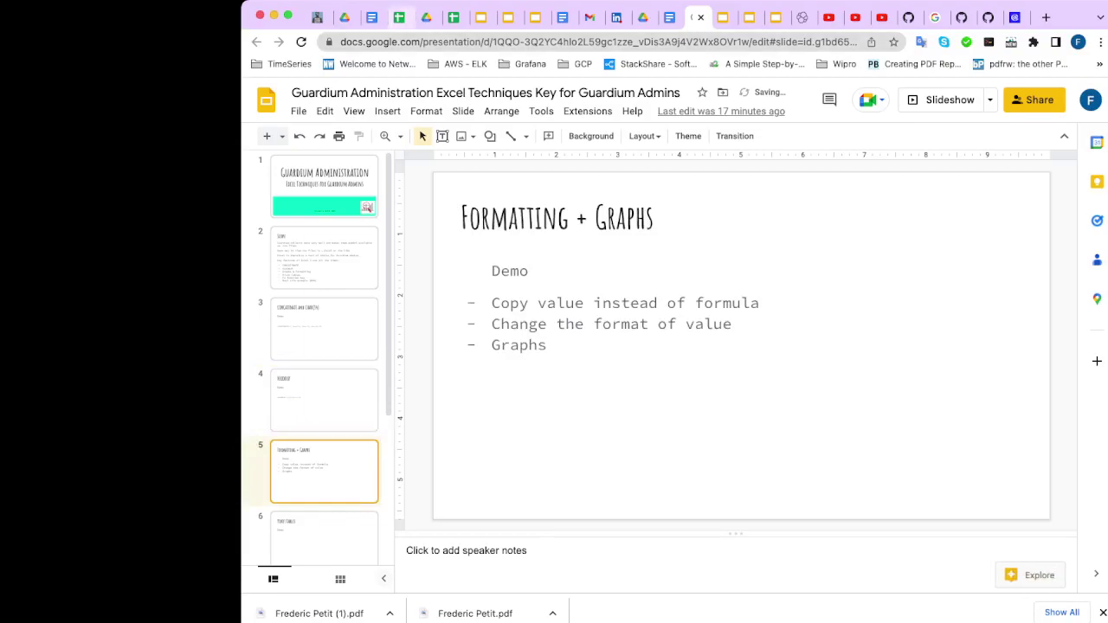
- Return to the Graphs sheet of the Excel Demo spreadsheet and delete the Analyzer Rate vs. TimeStamp chart
left_click(399, 17)
left_click(522, 579)
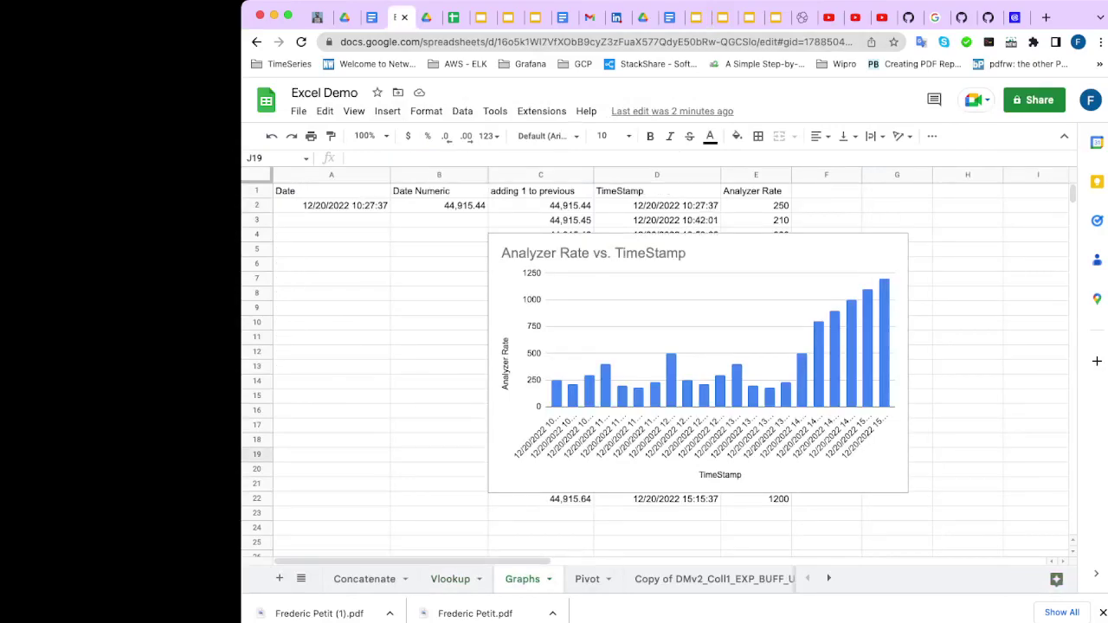
left_click(697, 363)
key("Delete")
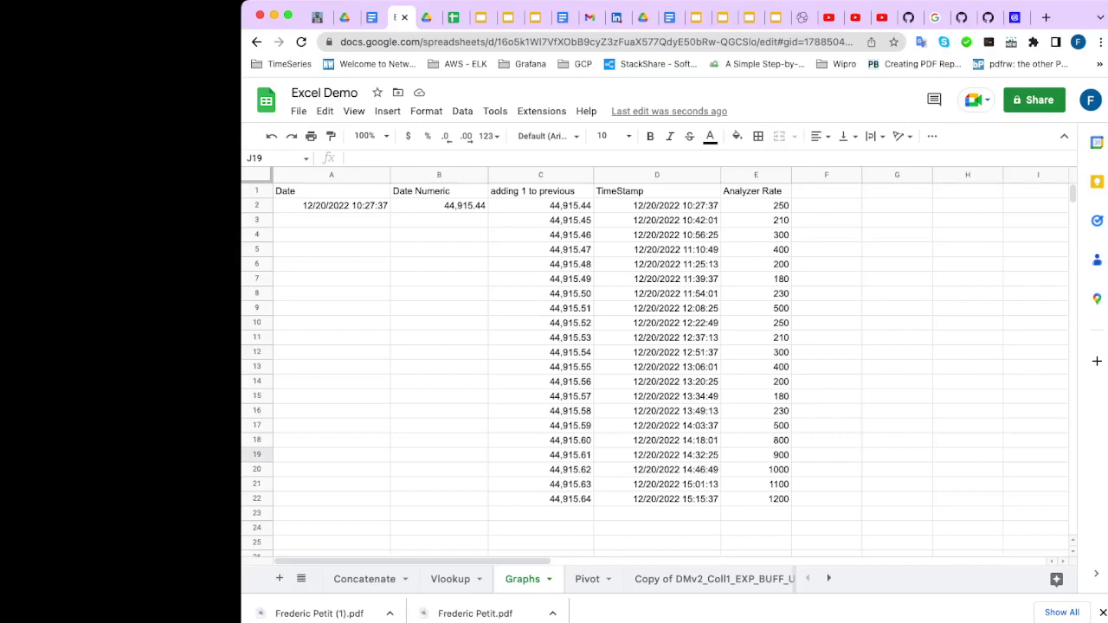
- Enter the formula =now() in cell A4 of the Date column
left_click(331, 206)
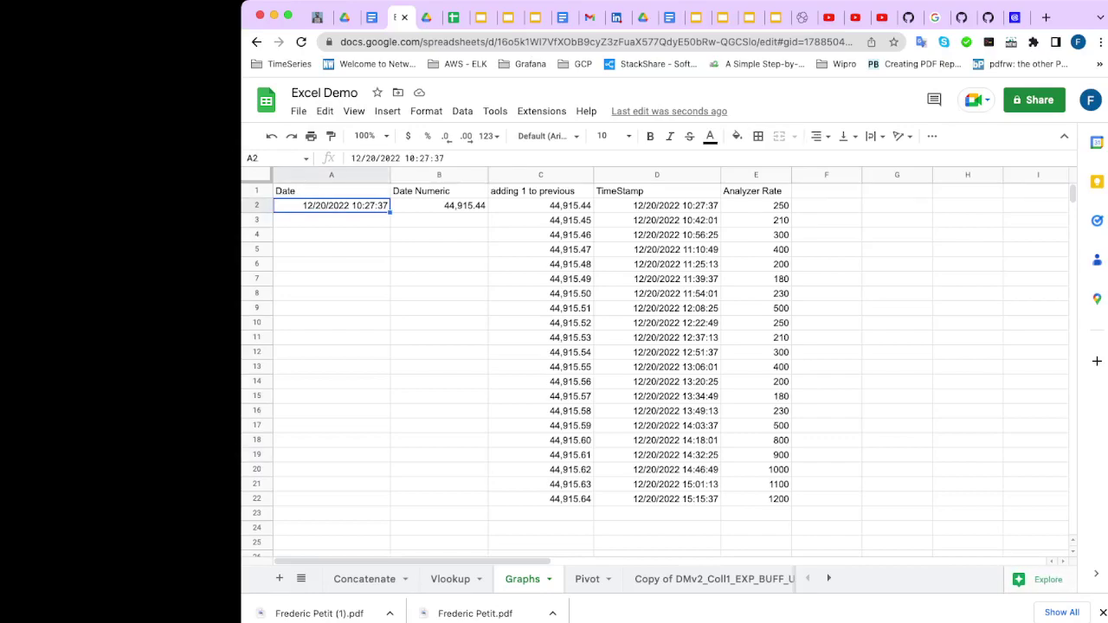
left_click(331, 234)
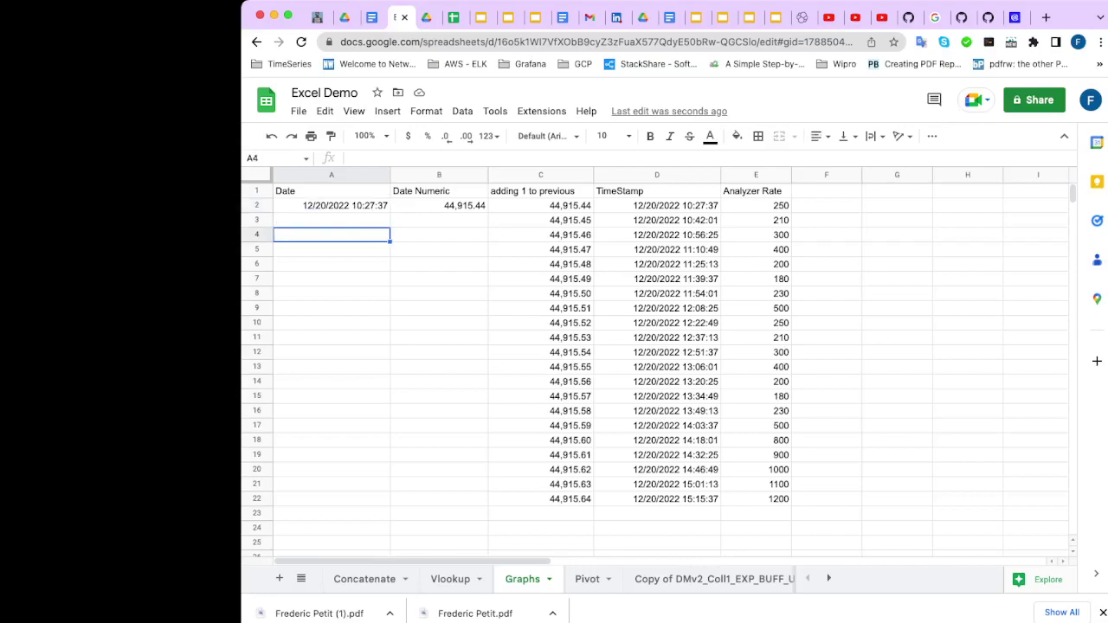
type("=now()")
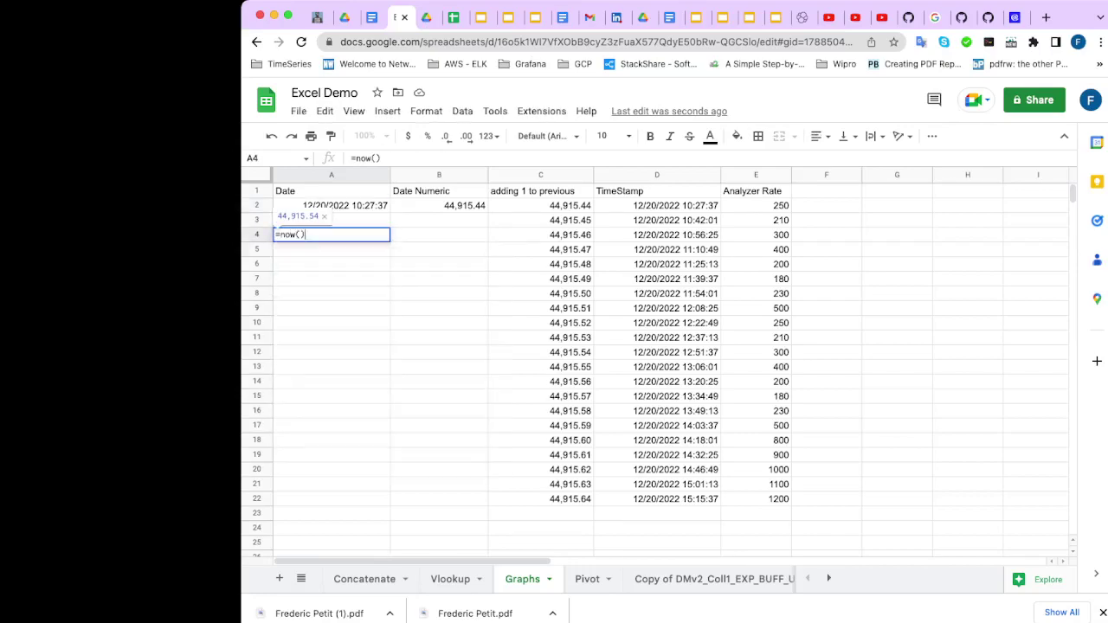
key("Return")
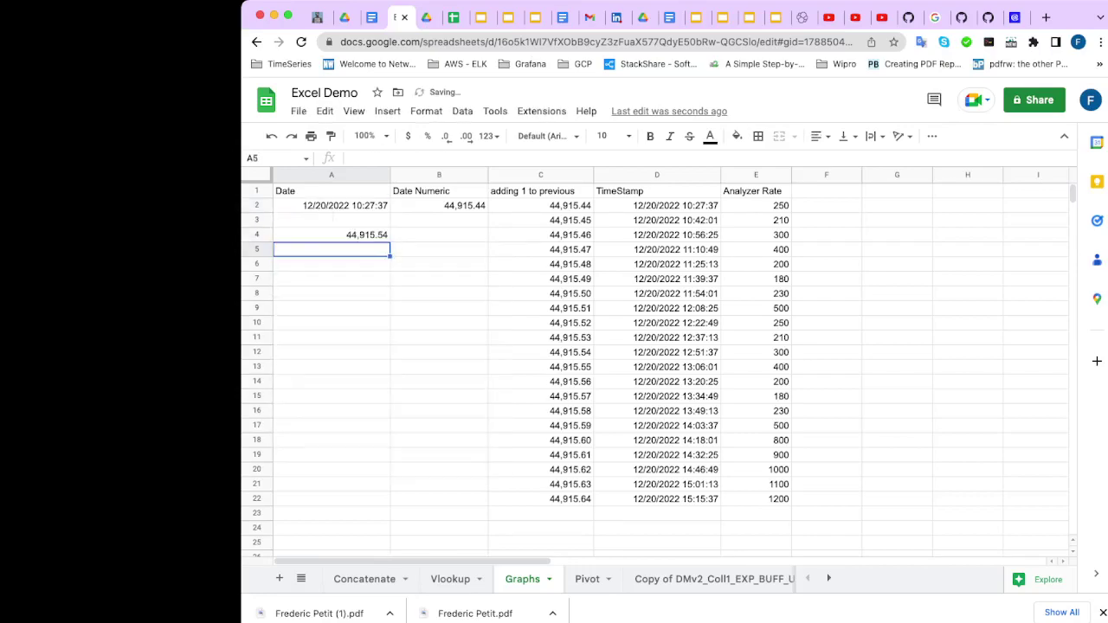
- Apply the Date time number format to cell A4
left_click(332, 235)
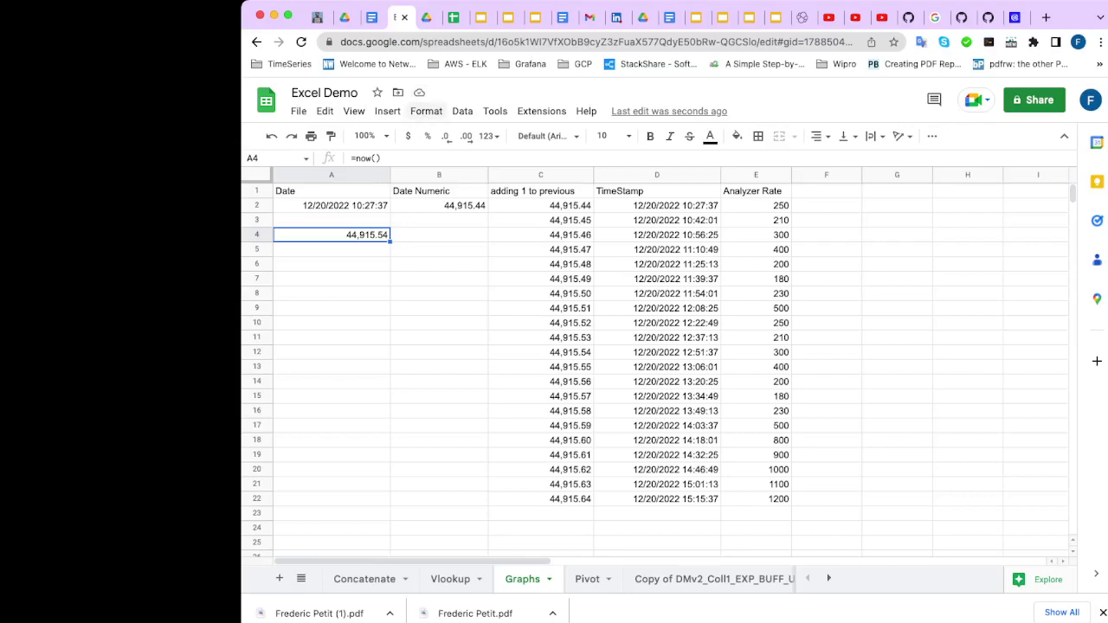
left_click(426, 110)
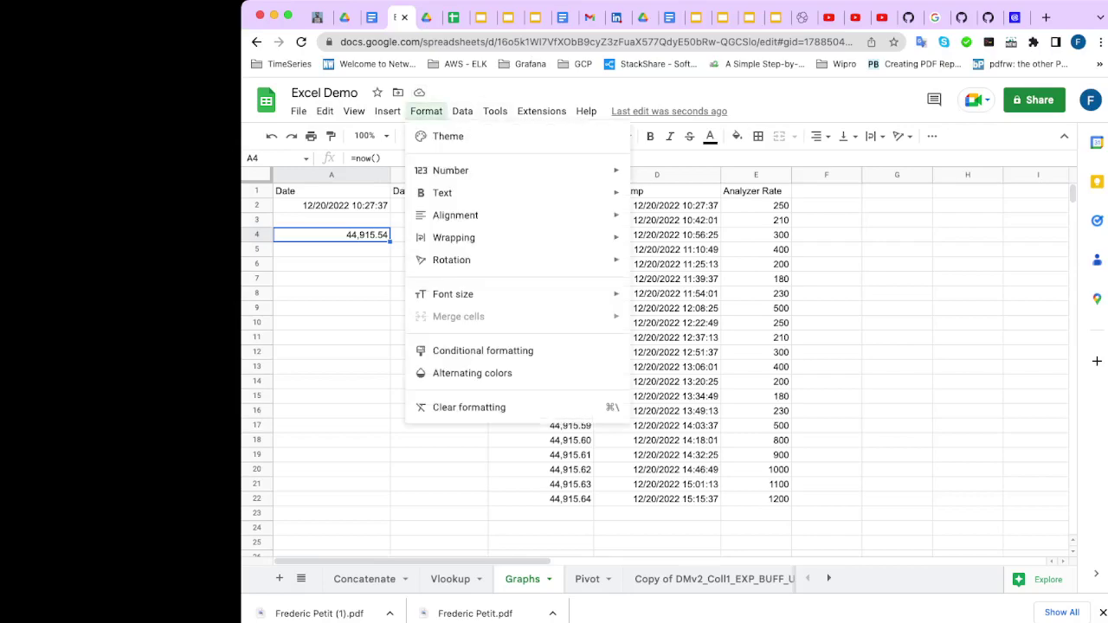
mouse_move(450, 170)
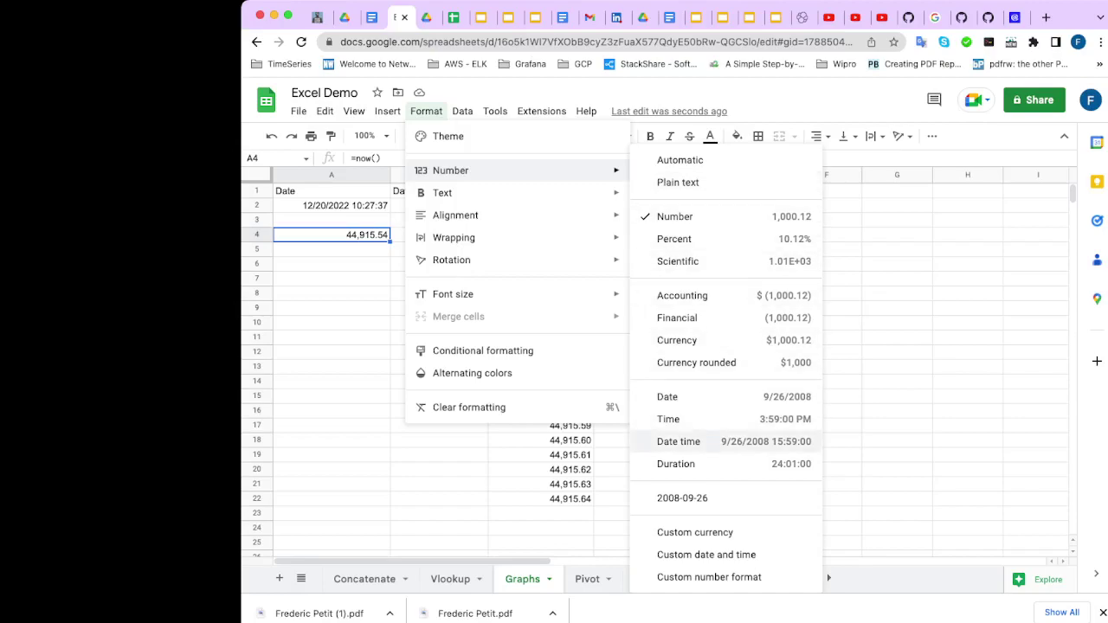
left_click(678, 441)
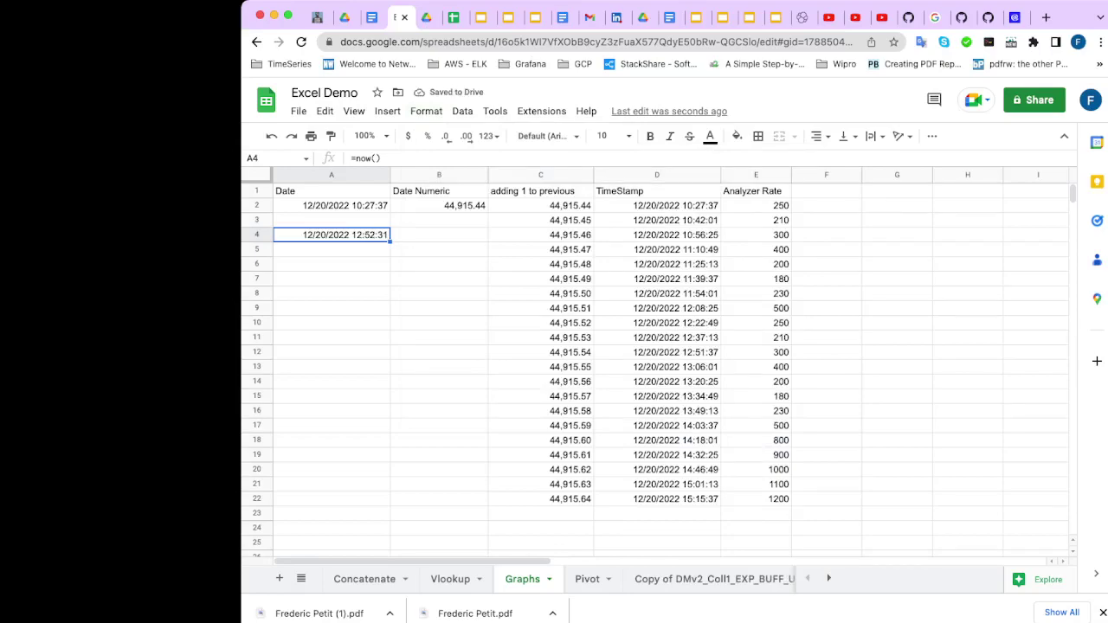
- Examine the date in A2, the formula and number format of B2, and the formulas in C2 and C3
left_click(332, 206)
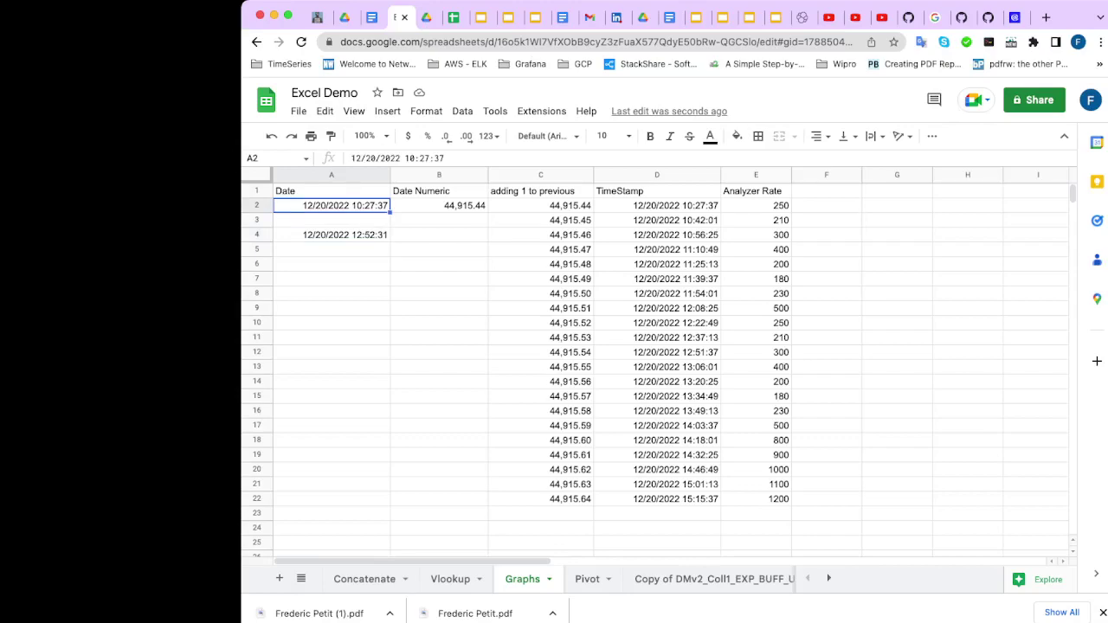
left_click(439, 205)
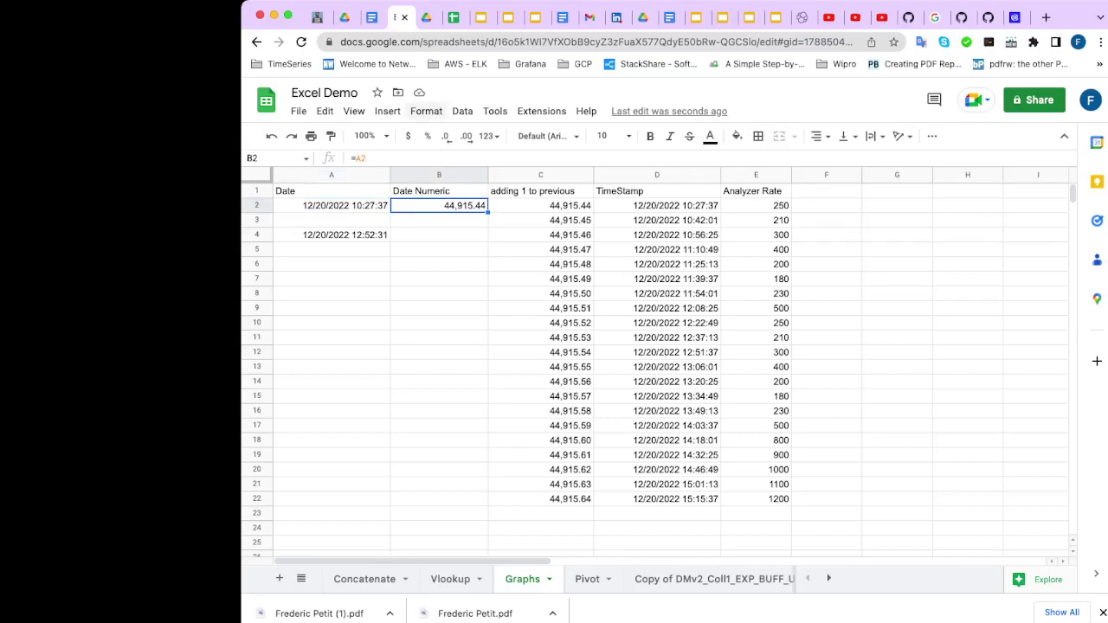
left_click(426, 110)
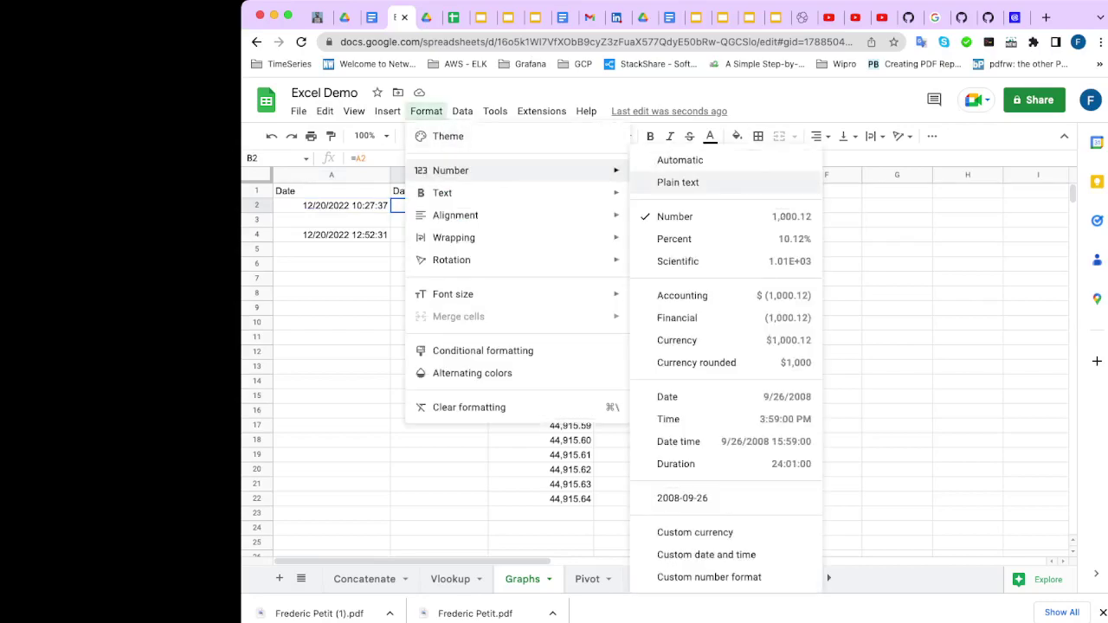
left_click(674, 217)
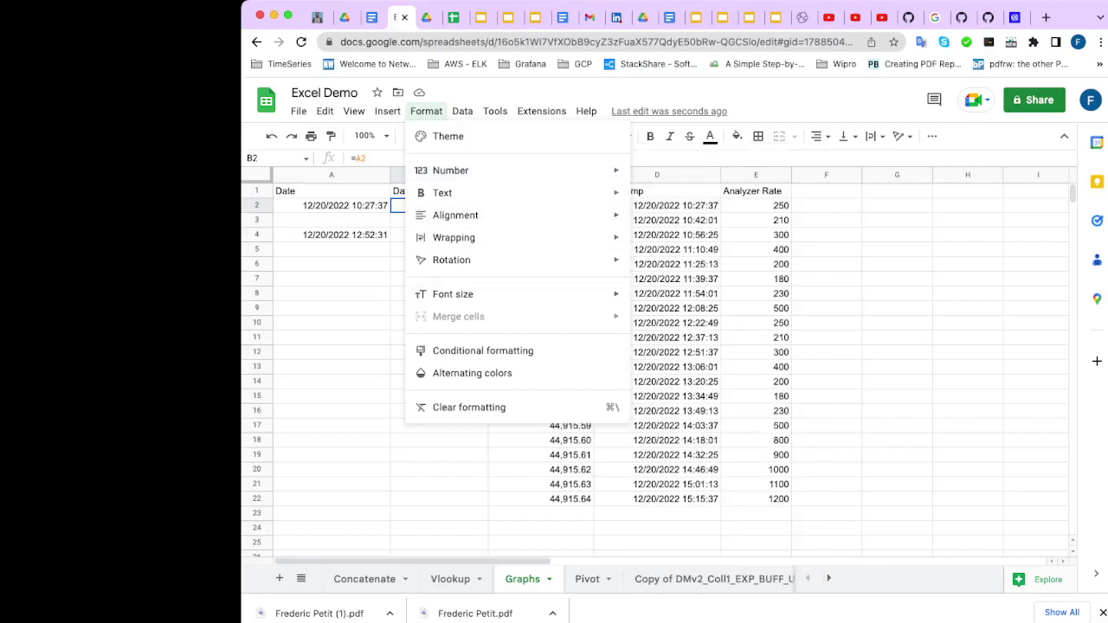
left_click(332, 338)
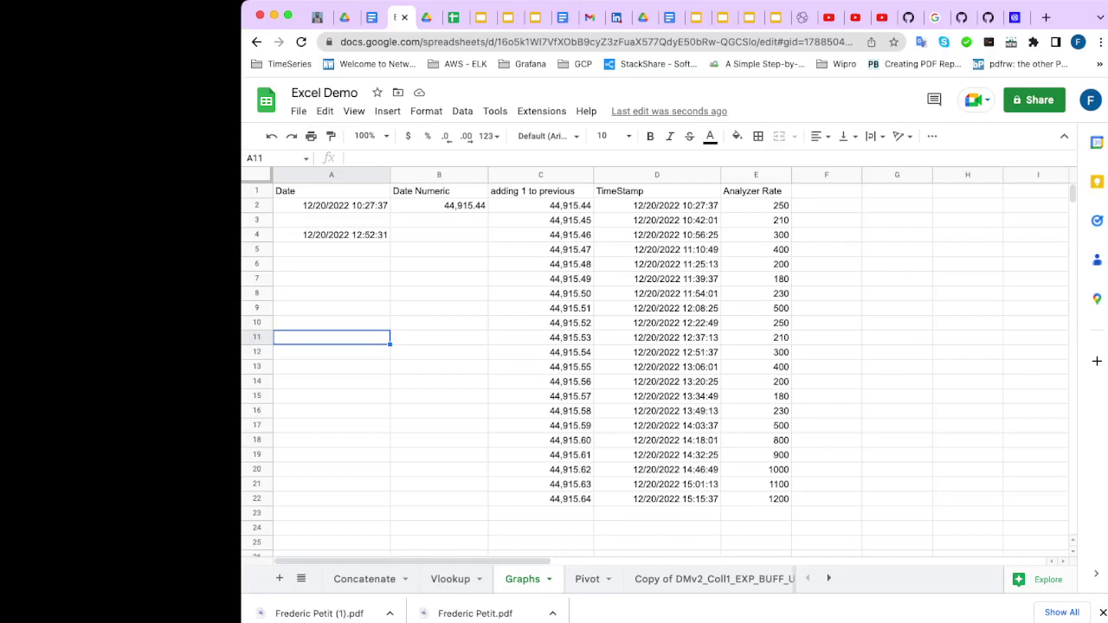
left_click(541, 206)
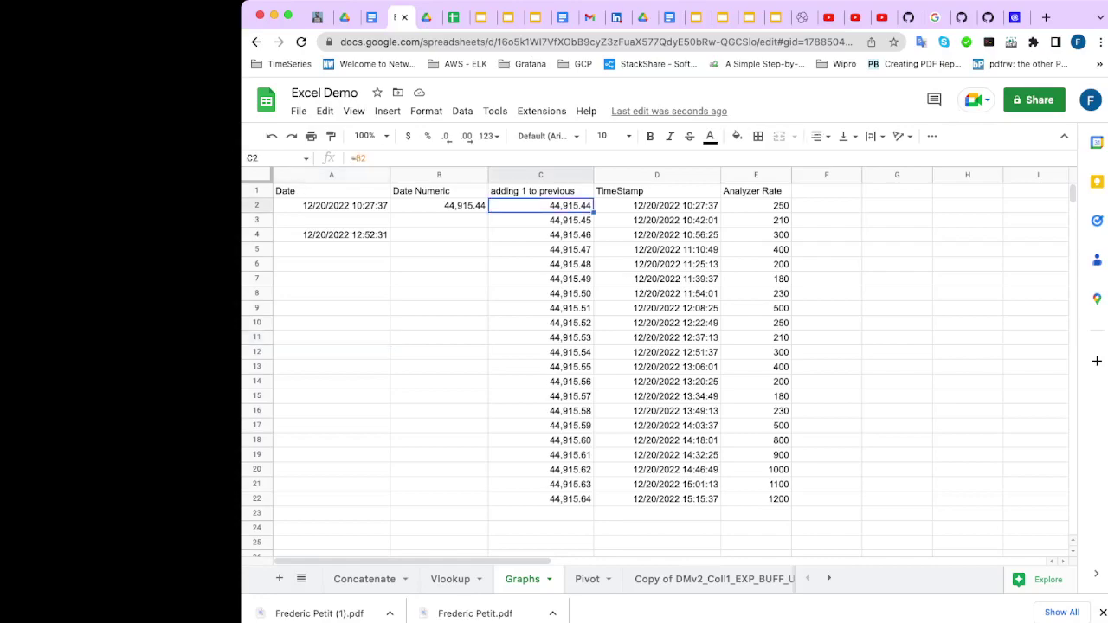
left_click(540, 221)
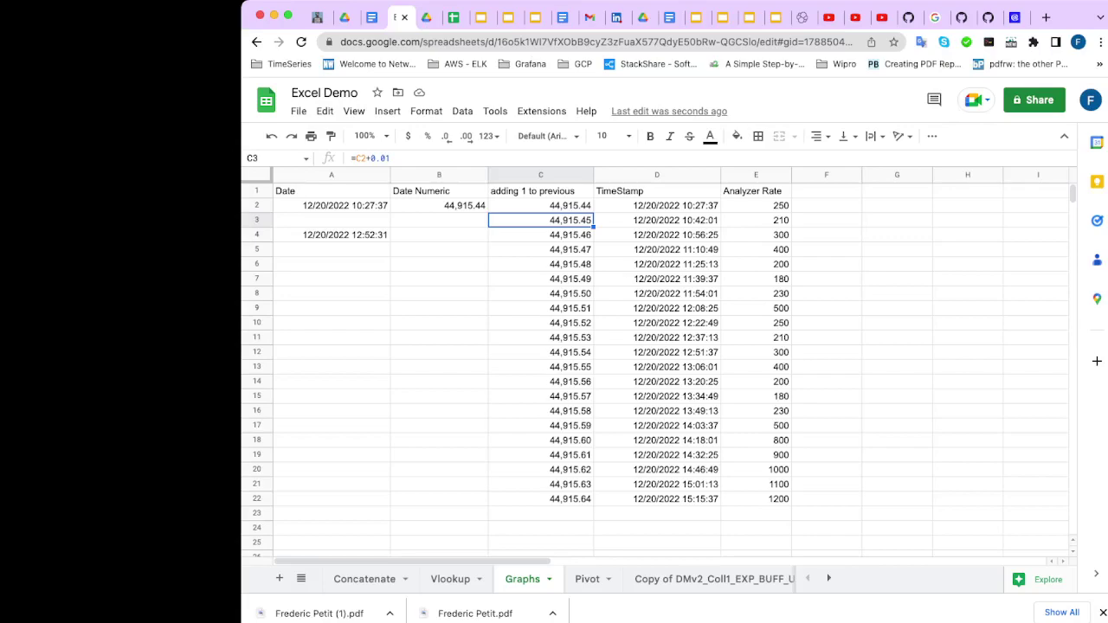
left_click(439, 206)
left_click(541, 206)
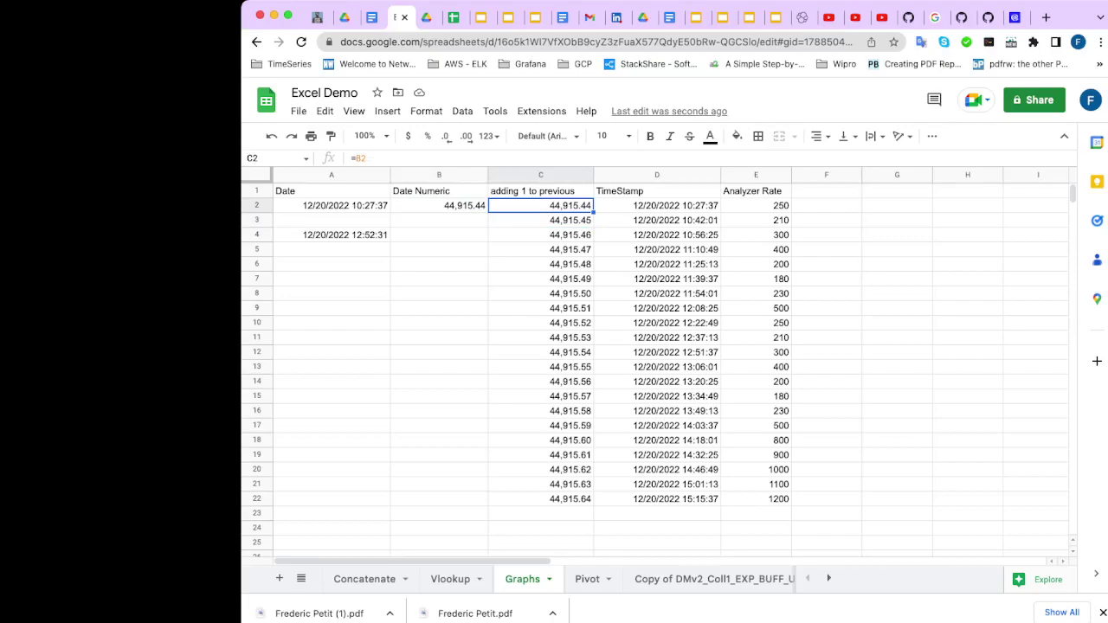
- Examine the formulas in B2, C2 and C3 and the ones further down the "adding 1 to previous" column
left_click(439, 206)
left_click(541, 206)
left_click(541, 219)
left_click(541, 206)
left_click(541, 219)
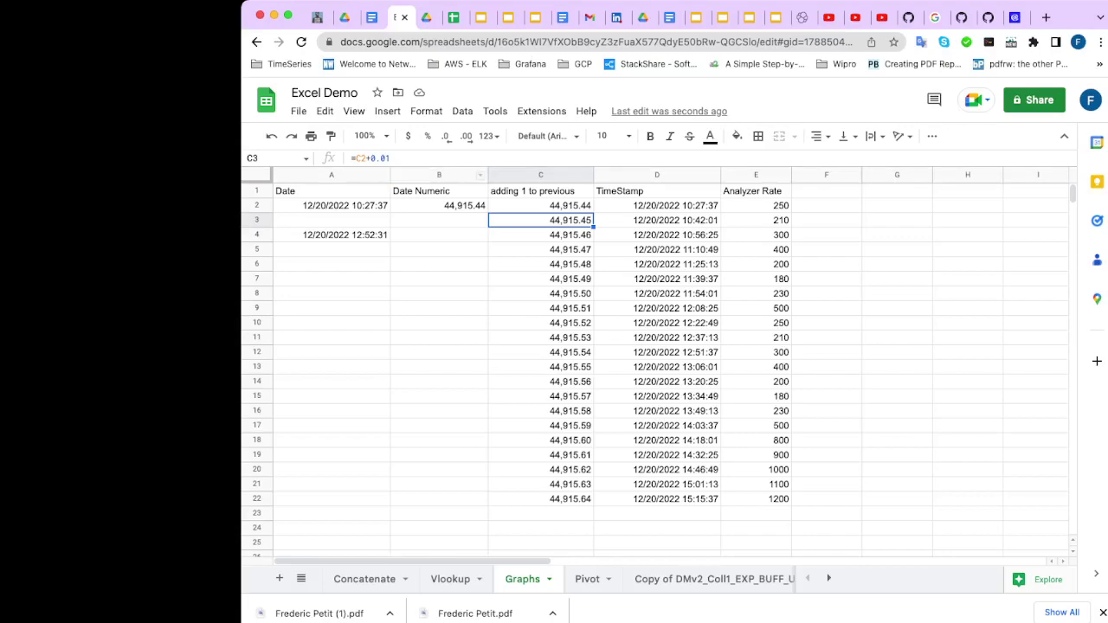
key("Down")
key("Down")
key("Down")
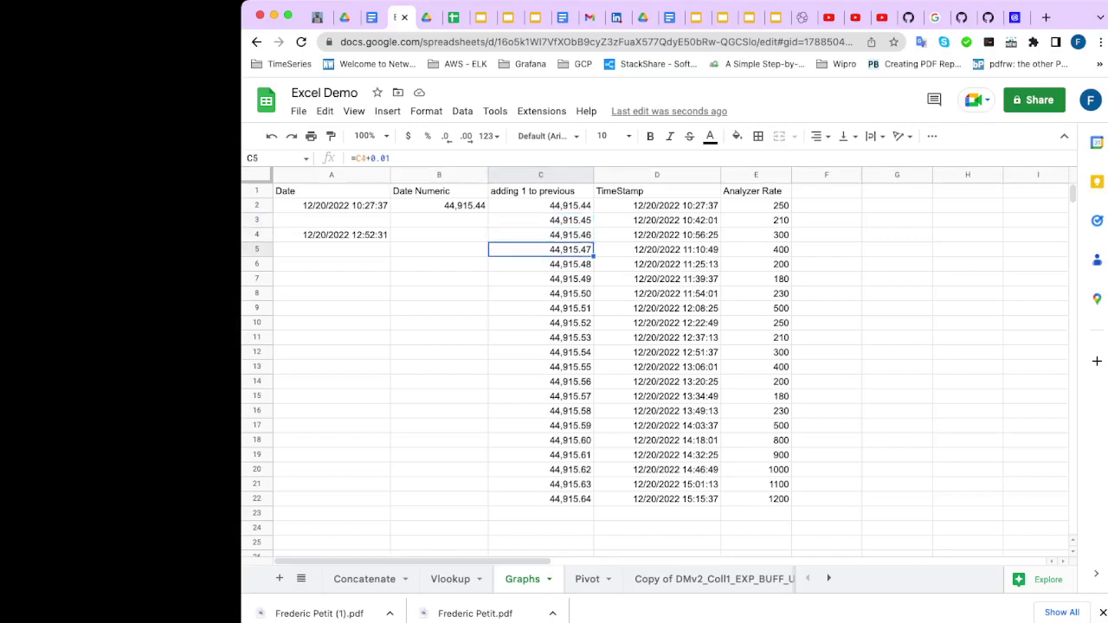
key("Down")
key("Down")
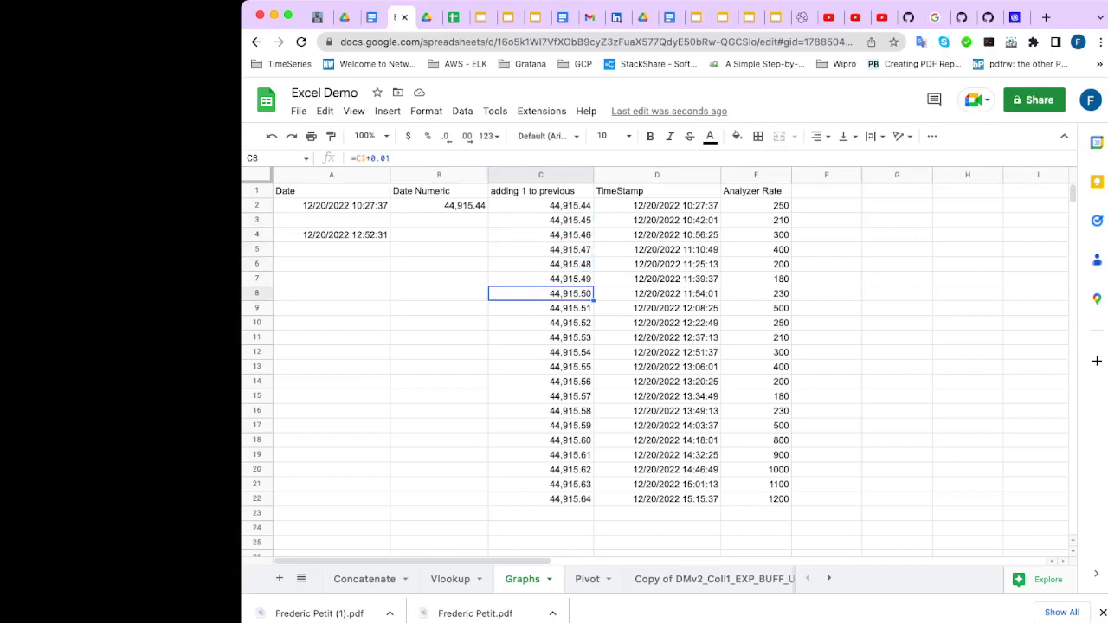
- Clear cells C4:C22 and refill them by extending the C3 formula =C2+0.01 down to row 22
left_click_drag(541, 235, 541, 499)
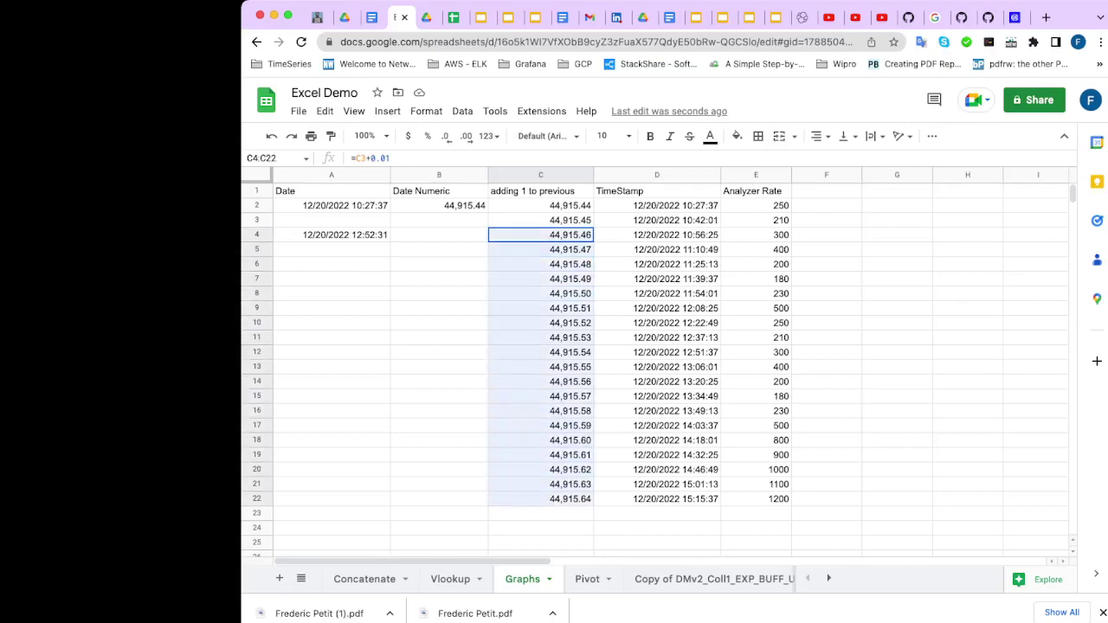
key("Delete")
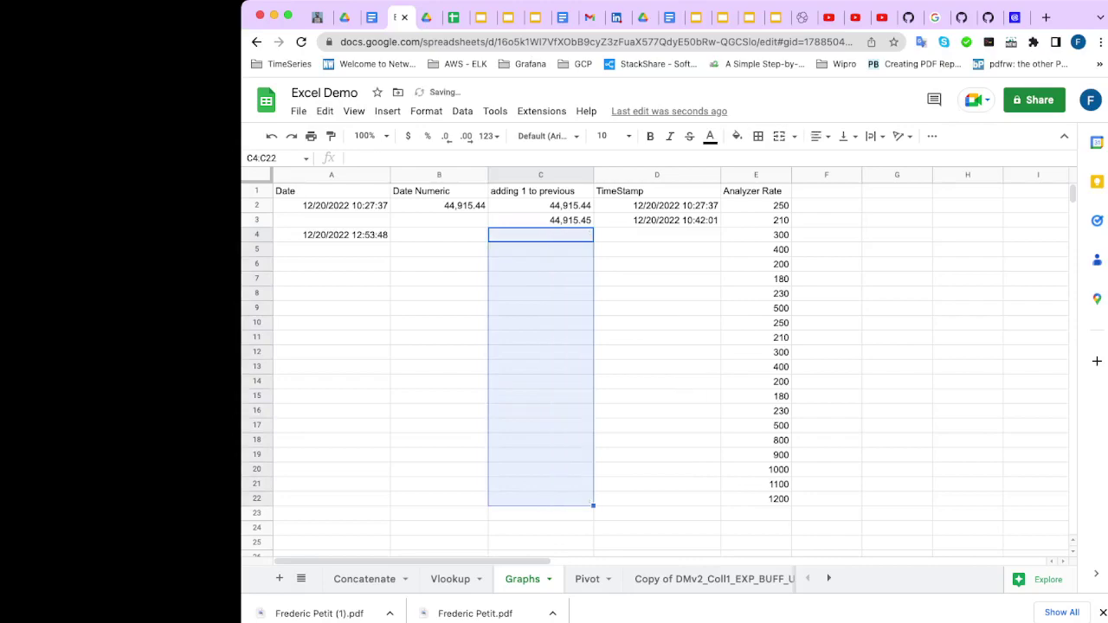
left_click(540, 220)
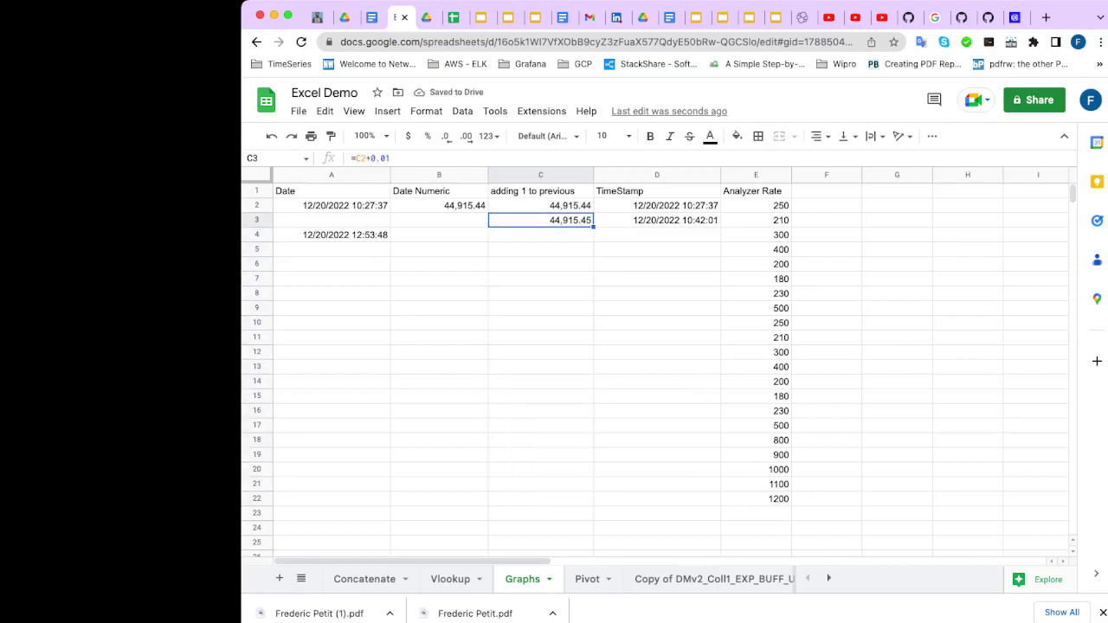
left_click_drag(594, 227, 593, 502)
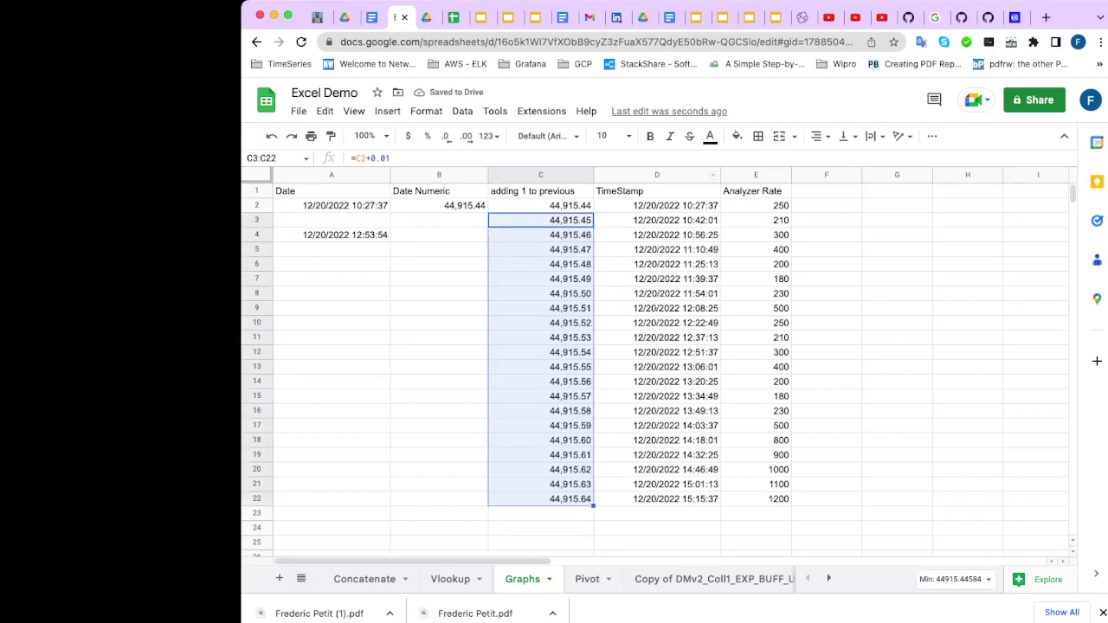
- Check the formula and the applied number format of cell D3 in the TimeStamp column
left_click(657, 221)
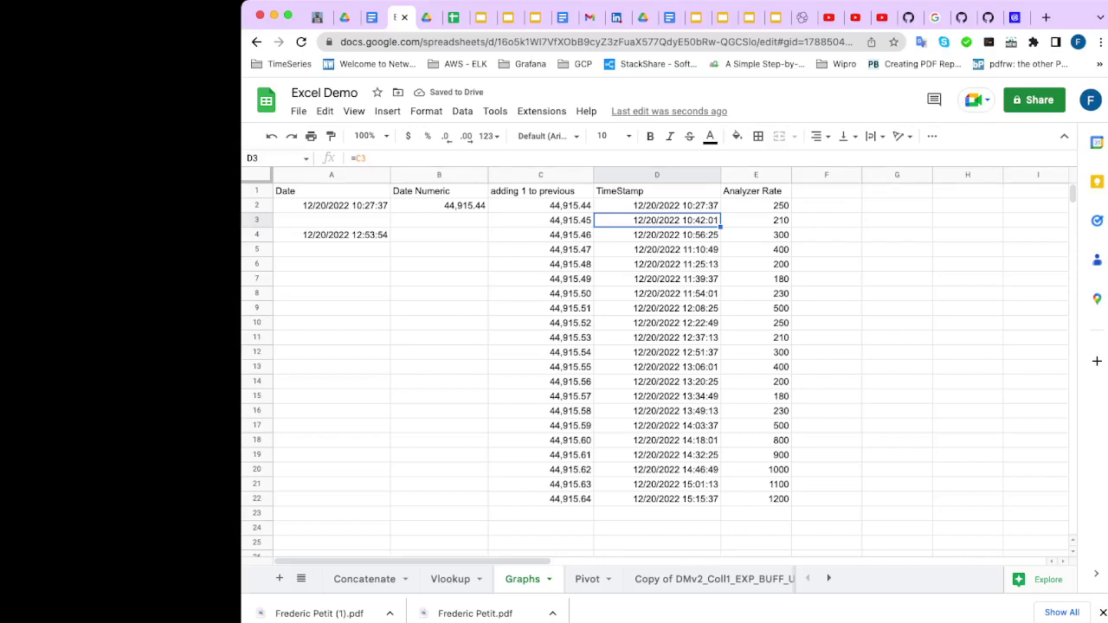
left_click(426, 111)
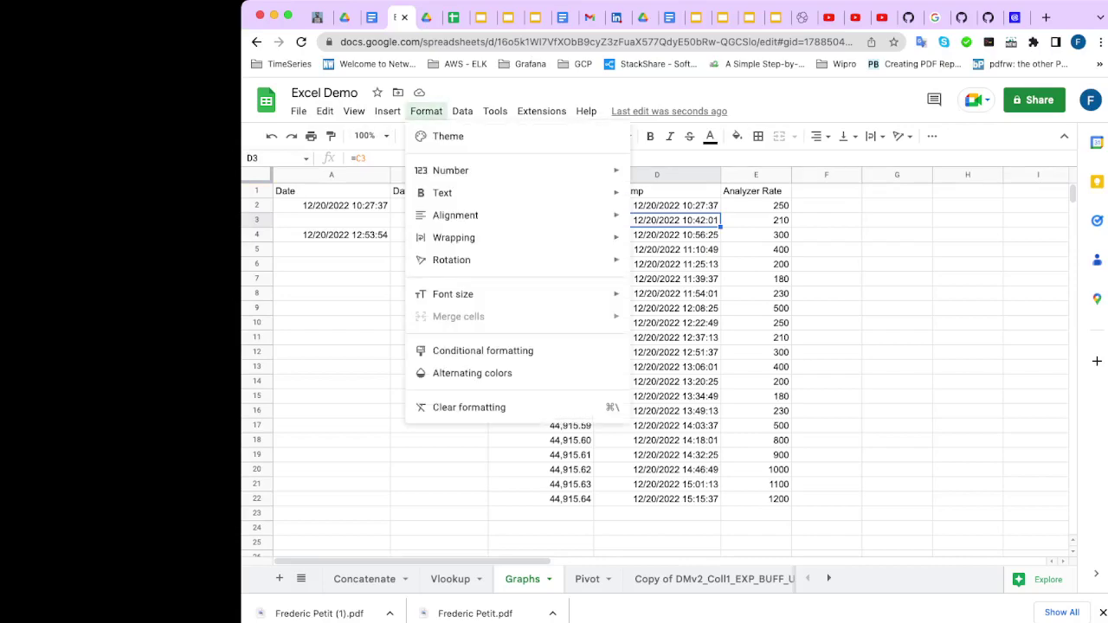
mouse_move(537, 170)
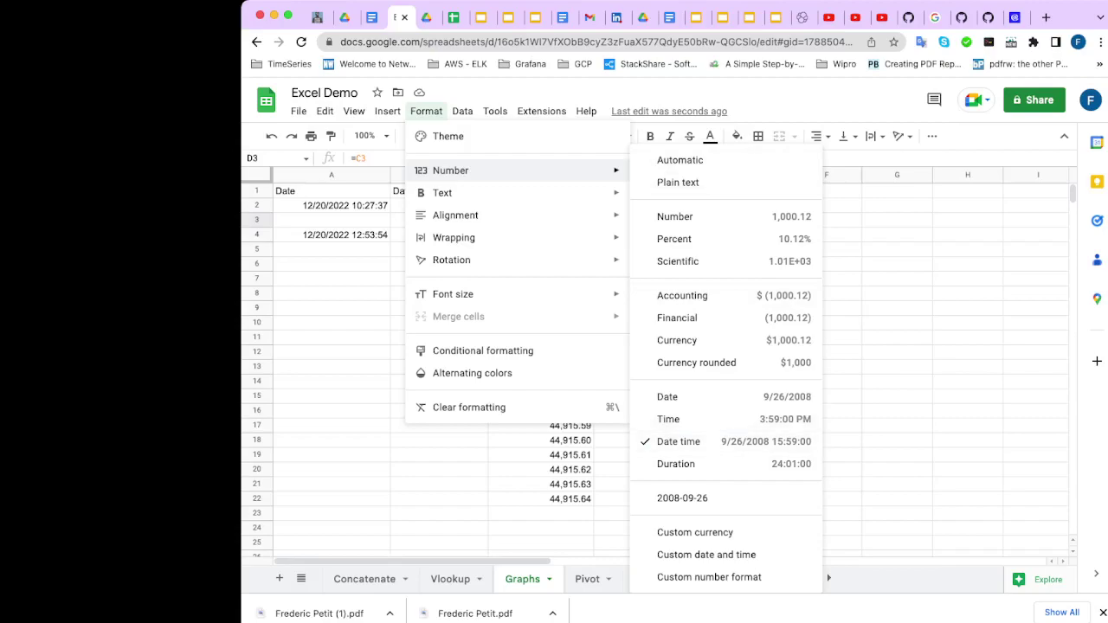
left_click(1035, 322)
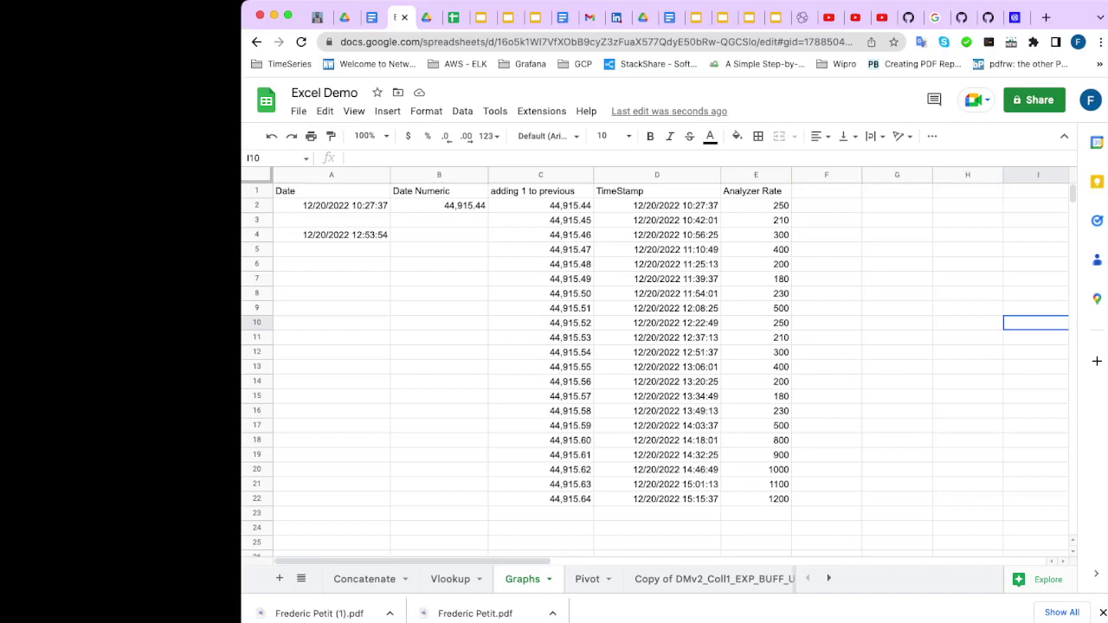
- Insert a line chart from the TimeStamp and Analyzer Rate columns and shift it slightly to the left
left_click_drag(657, 175, 755, 175)
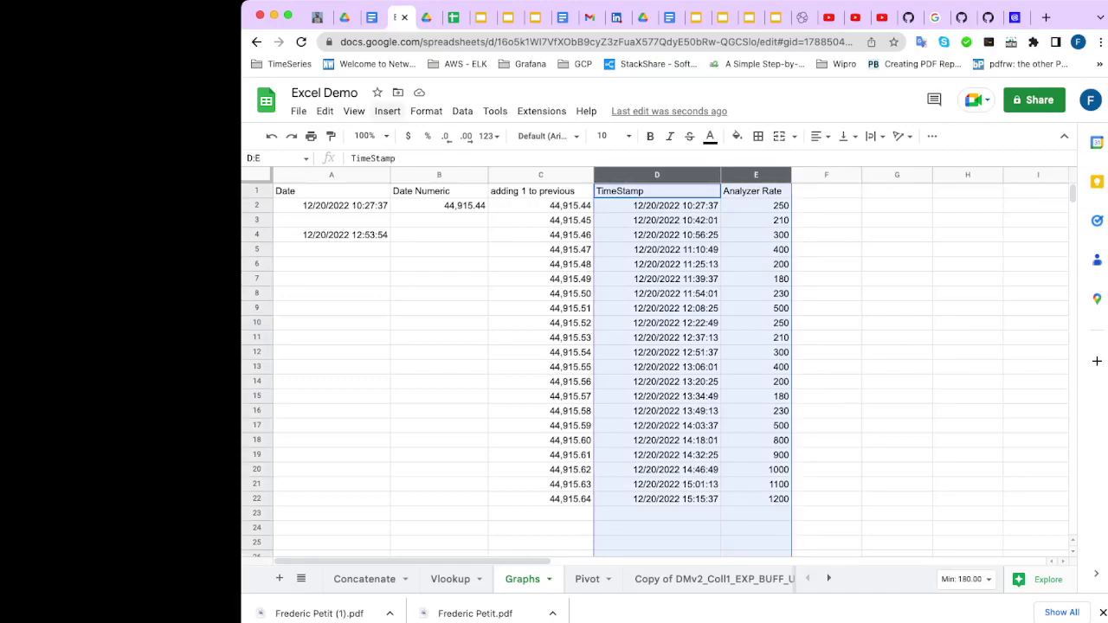
left_click(387, 111)
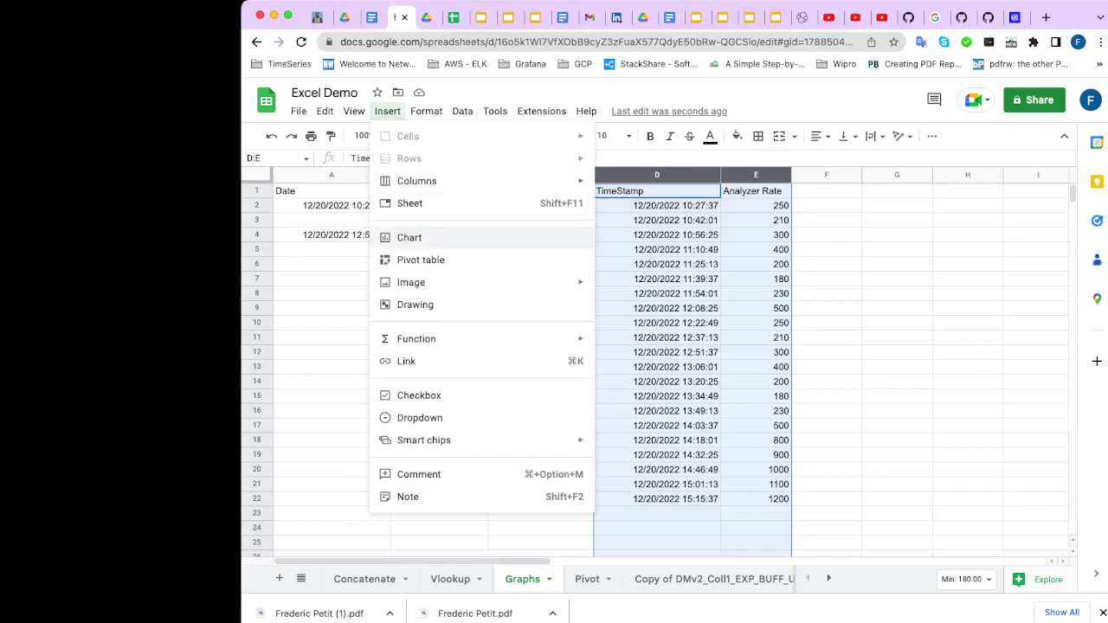
left_click(409, 238)
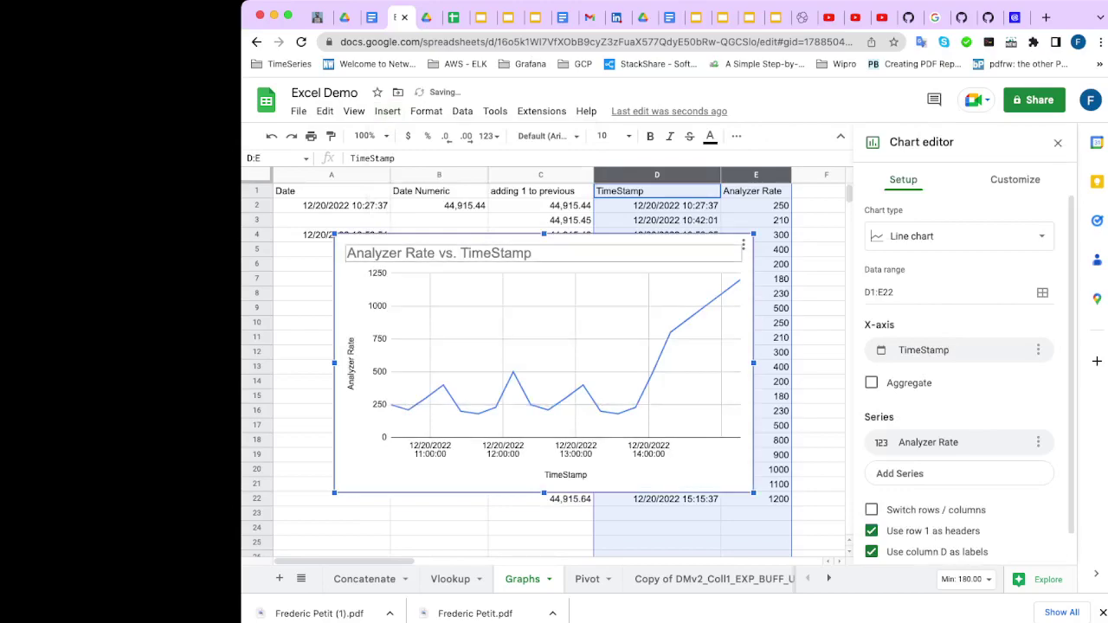
left_click_drag(541, 215, 502, 215)
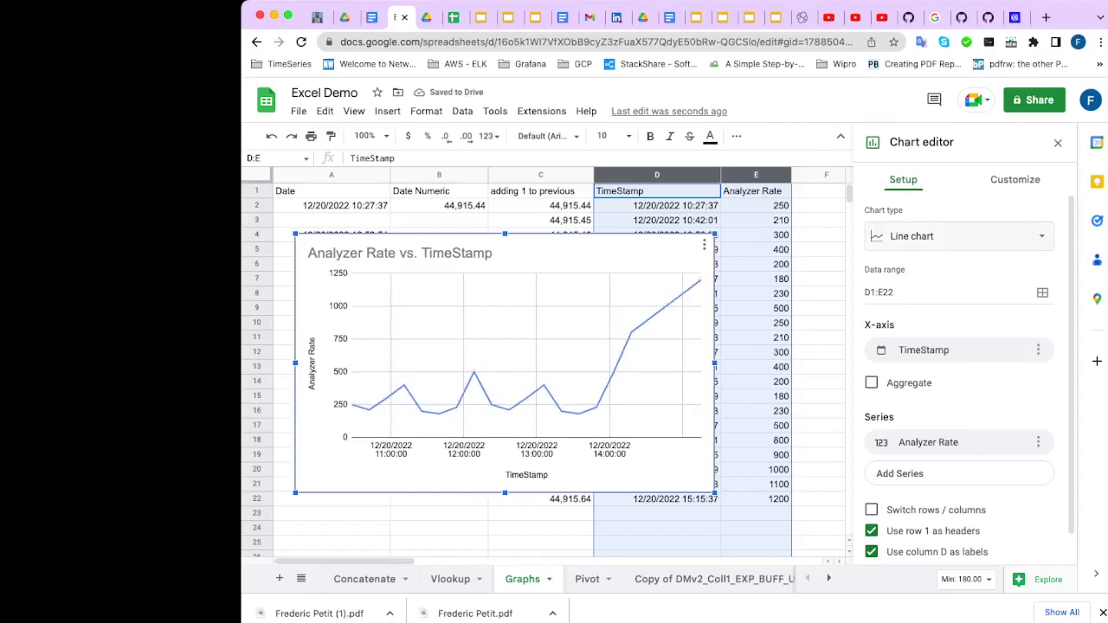
- Try the column chart type, switch the chart to Scatter chart, and move it down to about row 9
left_click(959, 237)
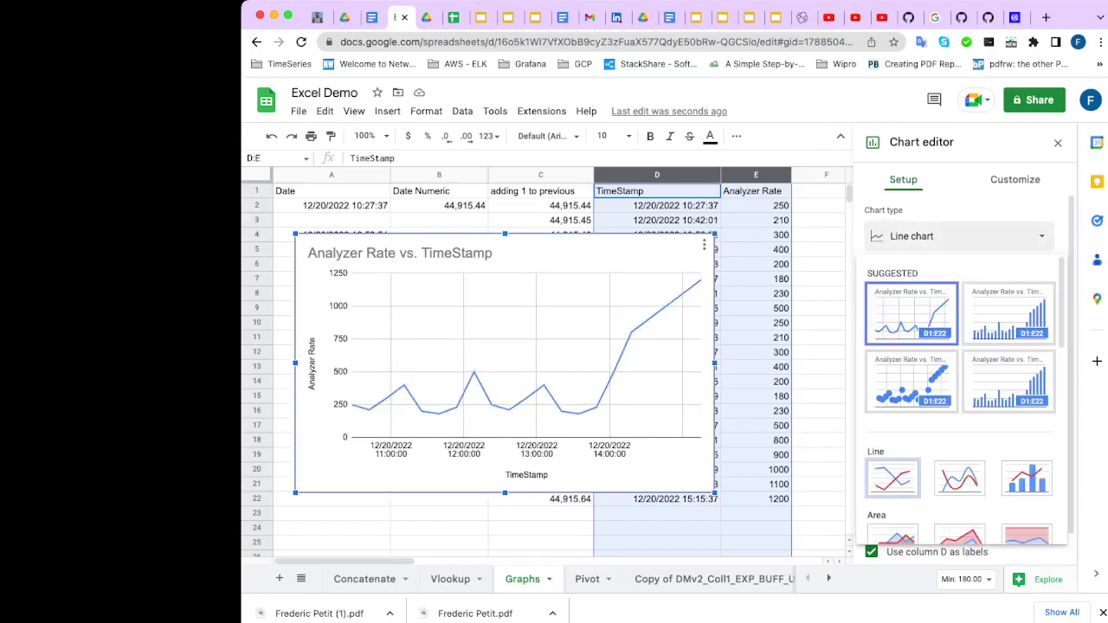
left_click(1007, 321)
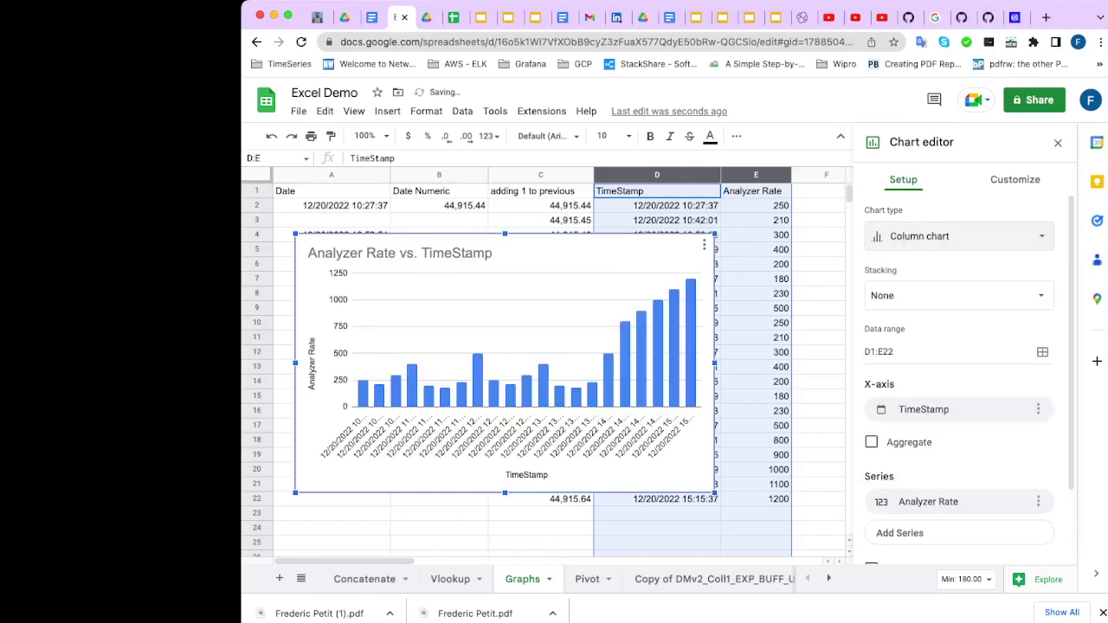
left_click(958, 236)
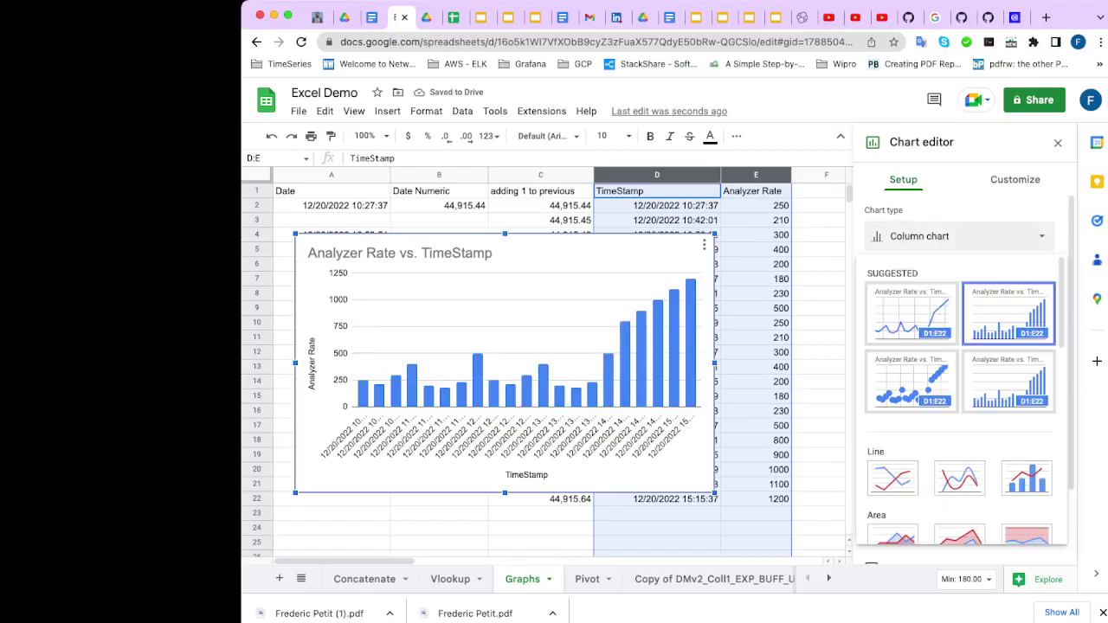
left_click(910, 381)
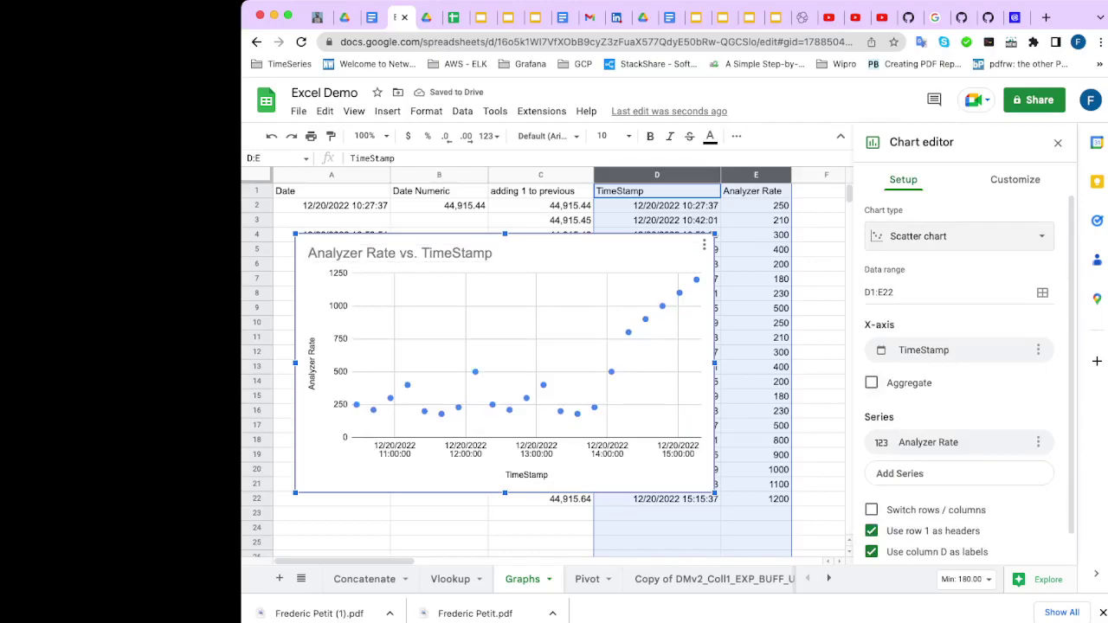
left_click_drag(502, 363, 493, 441)
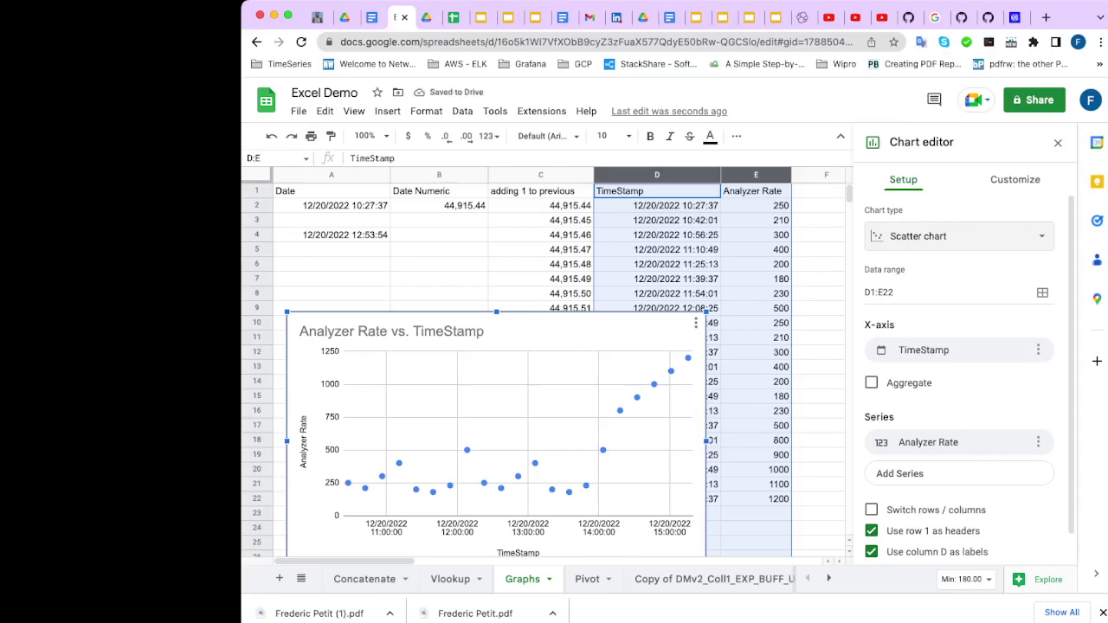
- Review the number format options for column C without changing its format
left_click(541, 175)
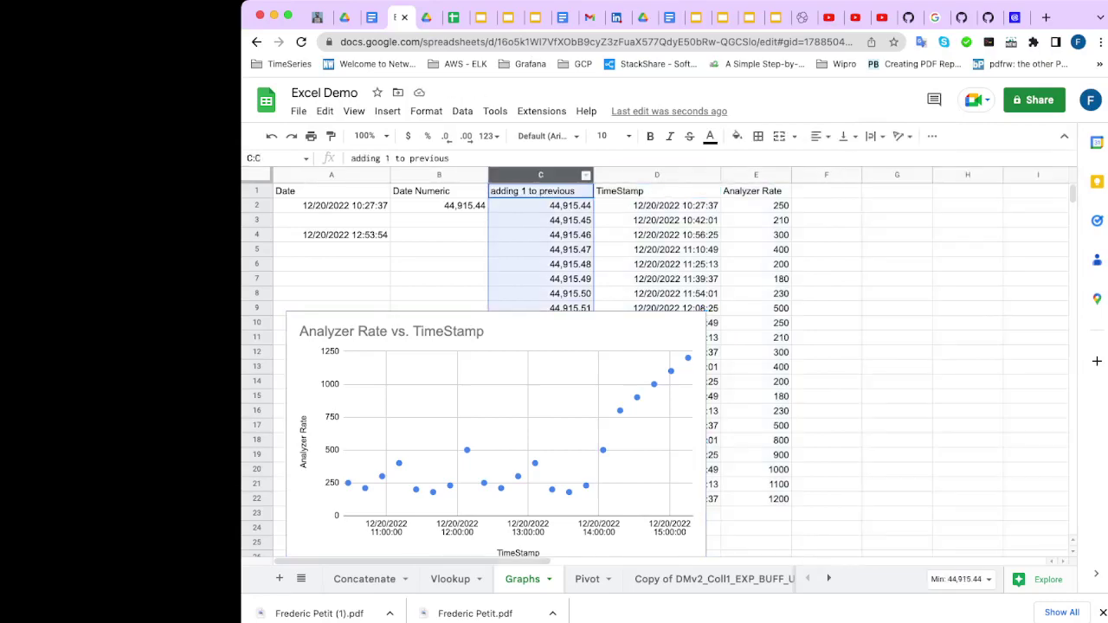
left_click(425, 110)
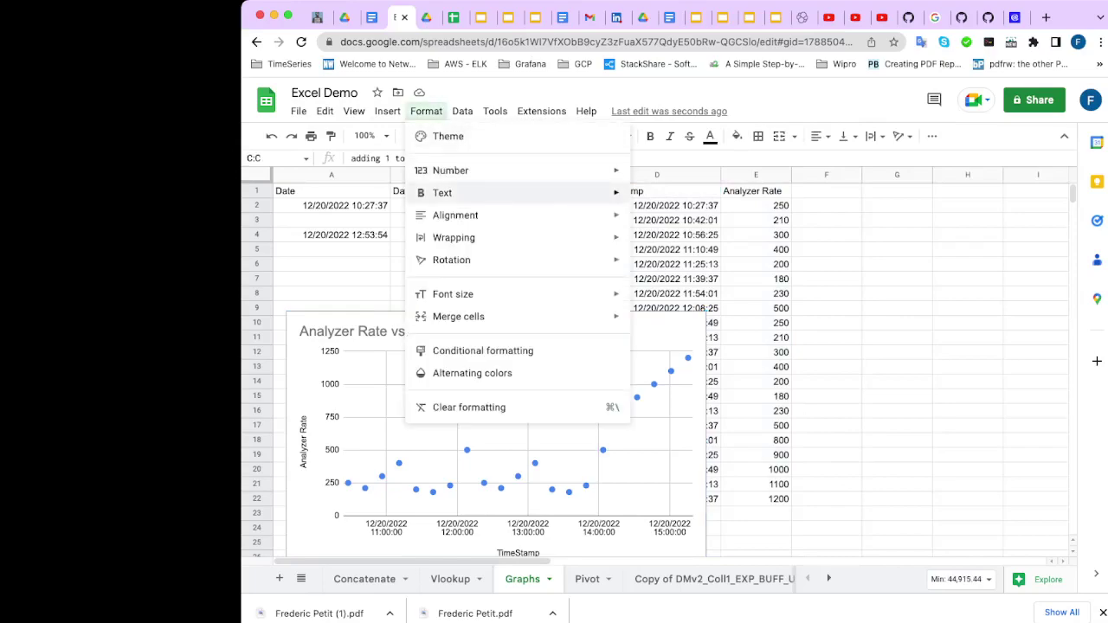
mouse_move(454, 171)
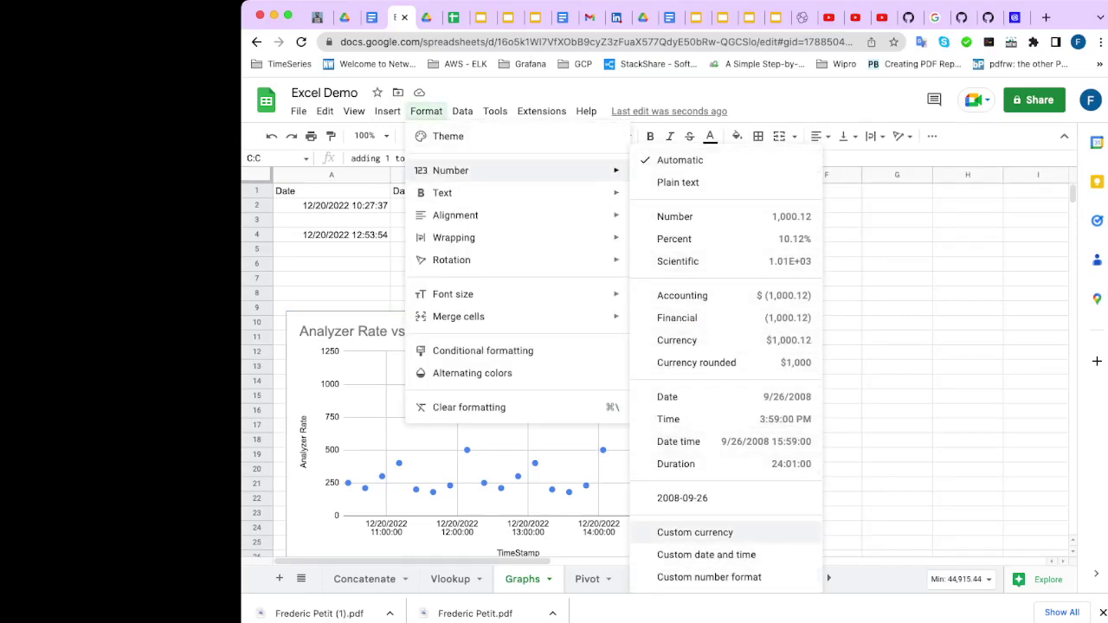
key("Escape")
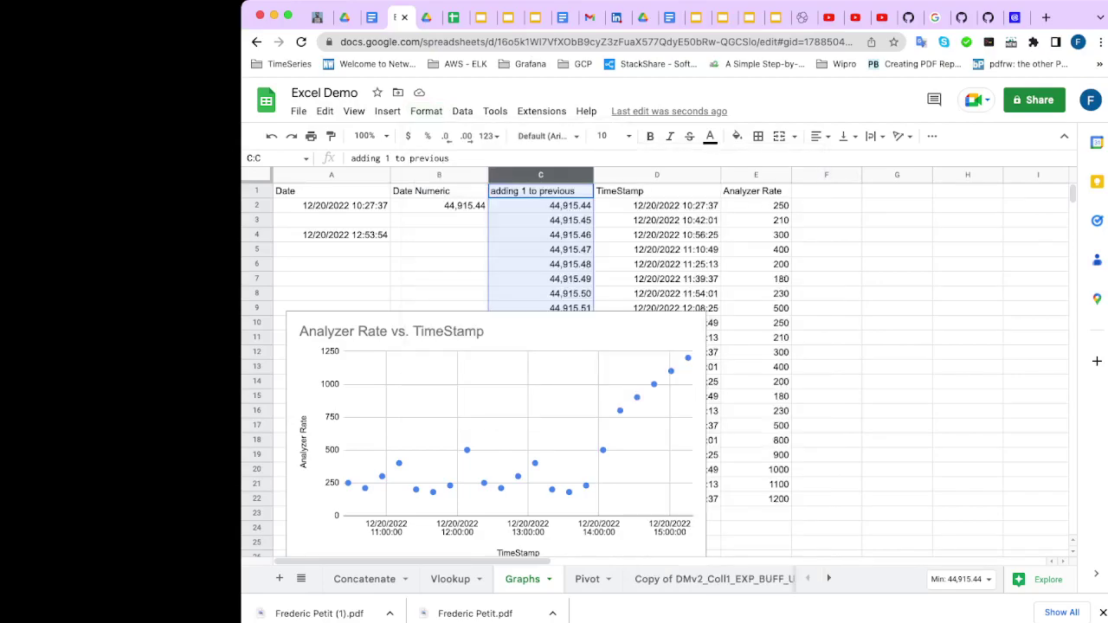
- Show the Pivot Tables slide in the Guardium presentation, and return to the Excel Demo spreadsheet's Pivot sheet
left_click(695, 17)
key("super+Tab")
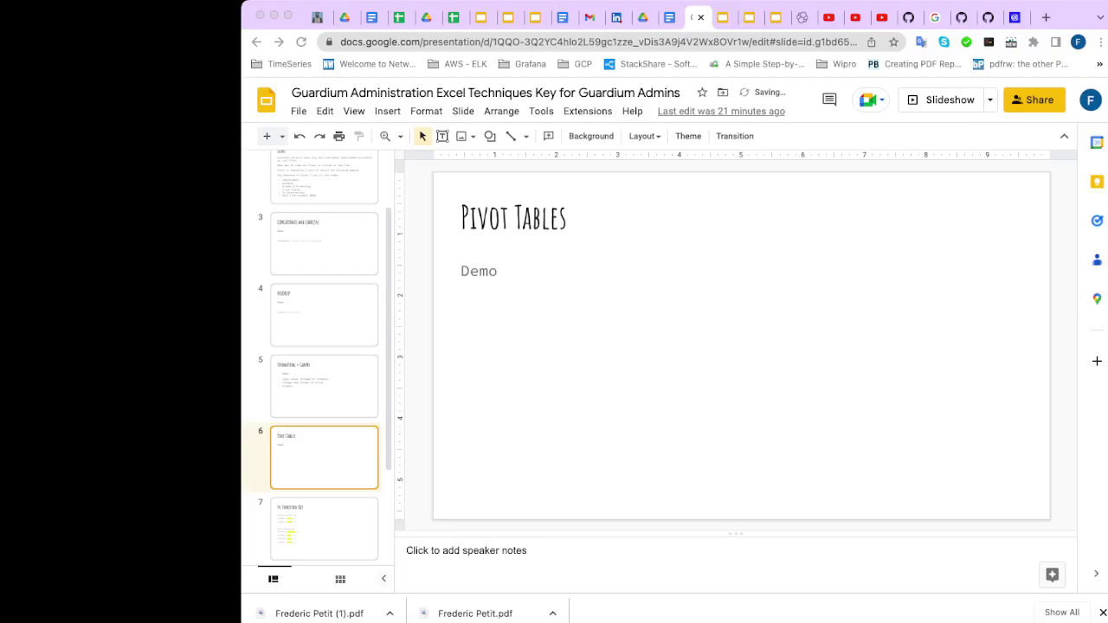
left_click(399, 17)
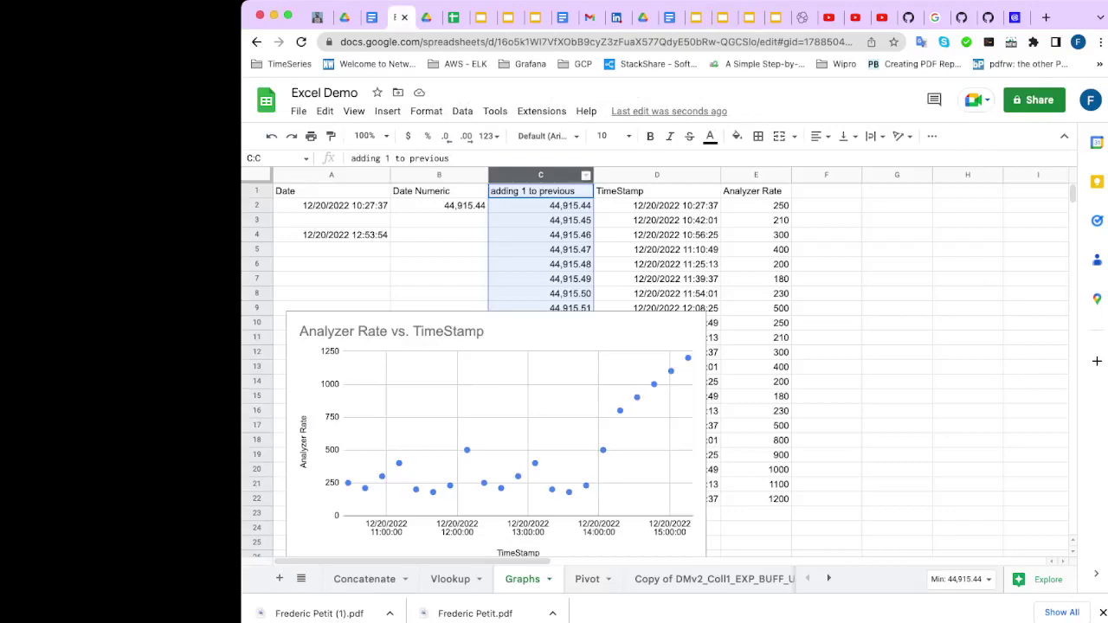
left_click(589, 578)
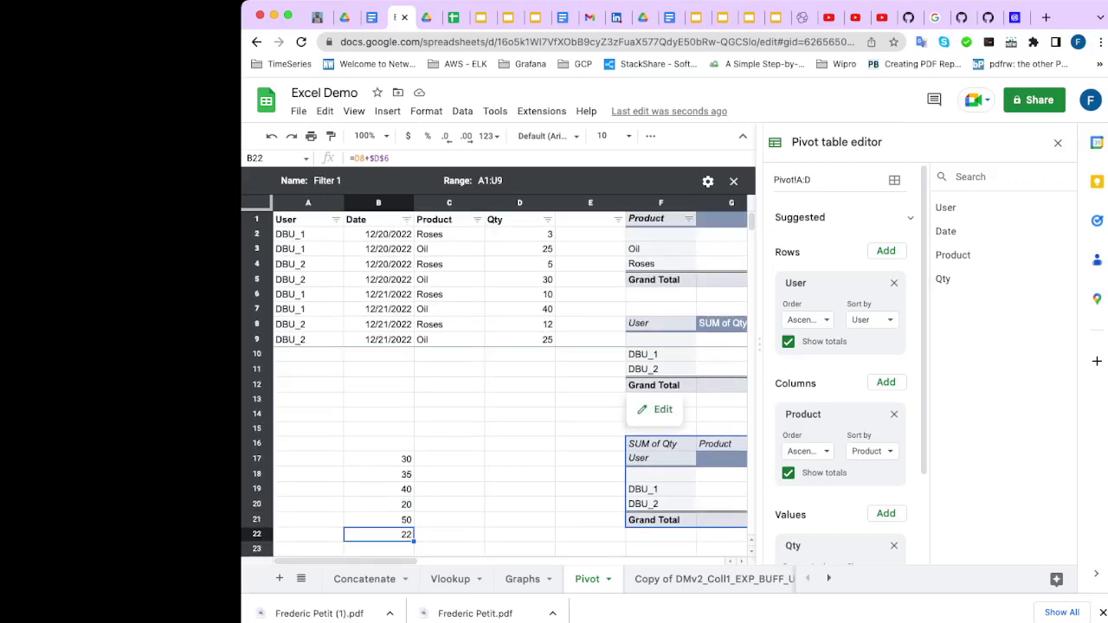
- Close the pivot table editor and delete columns F to J holding the existing pivot tables
left_click(1057, 142)
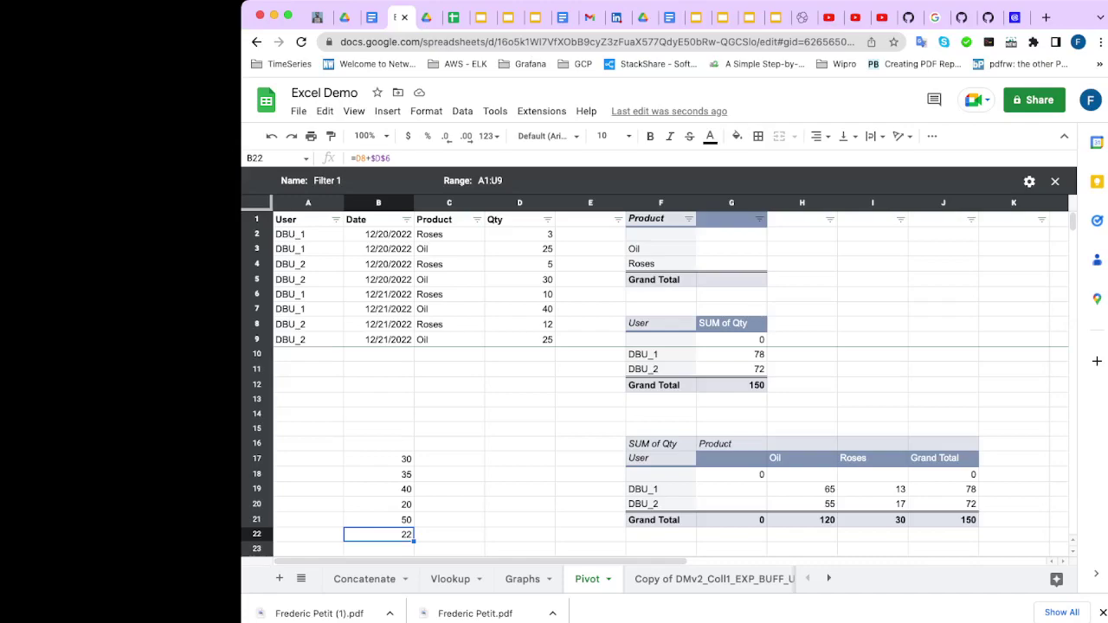
left_click_drag(660, 203, 943, 203)
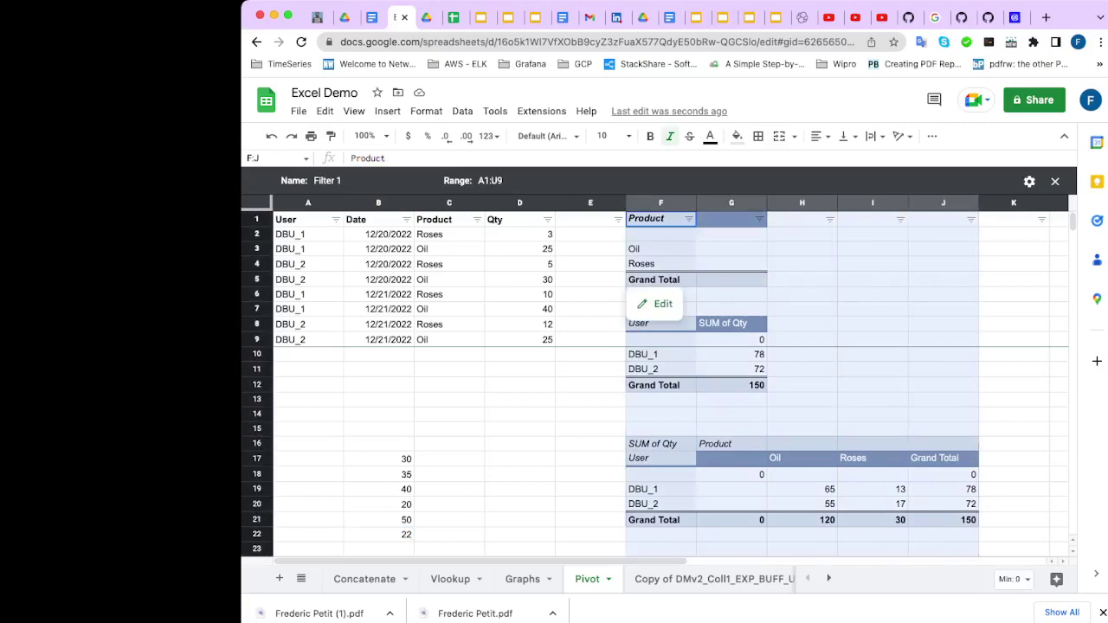
right_click(795, 259)
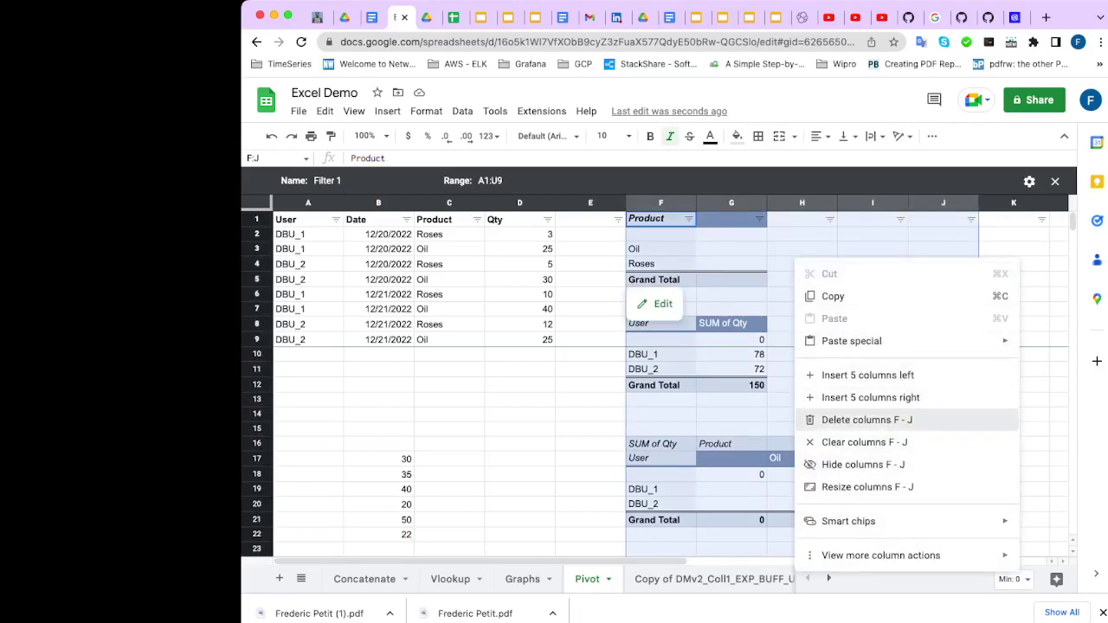
left_click(866, 420)
left_click(802, 425)
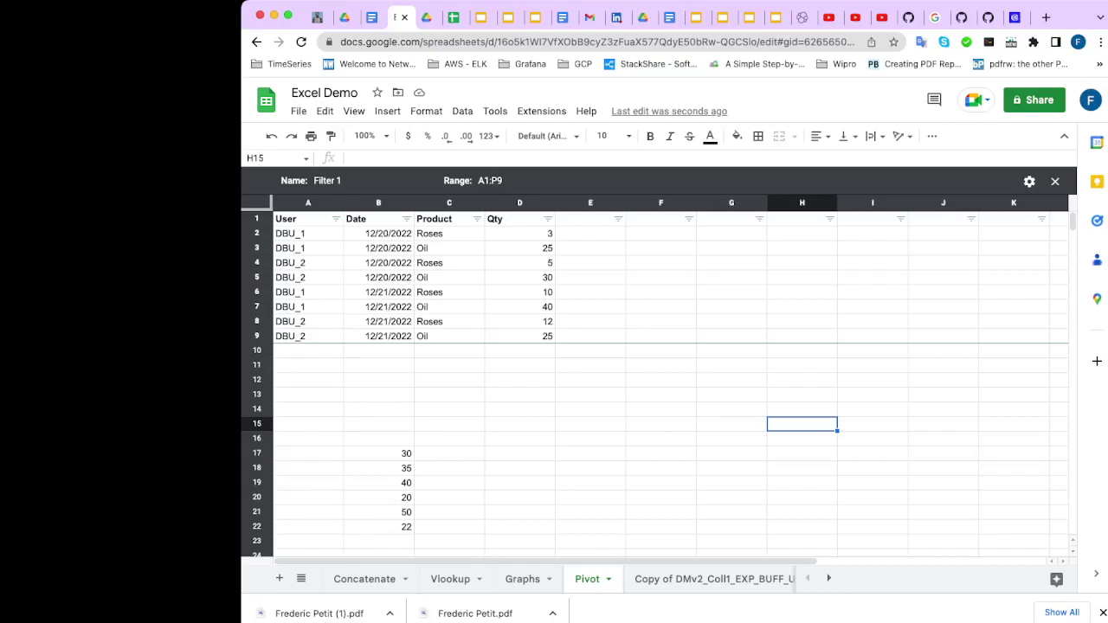
left_click_drag(320, 203, 519, 202)
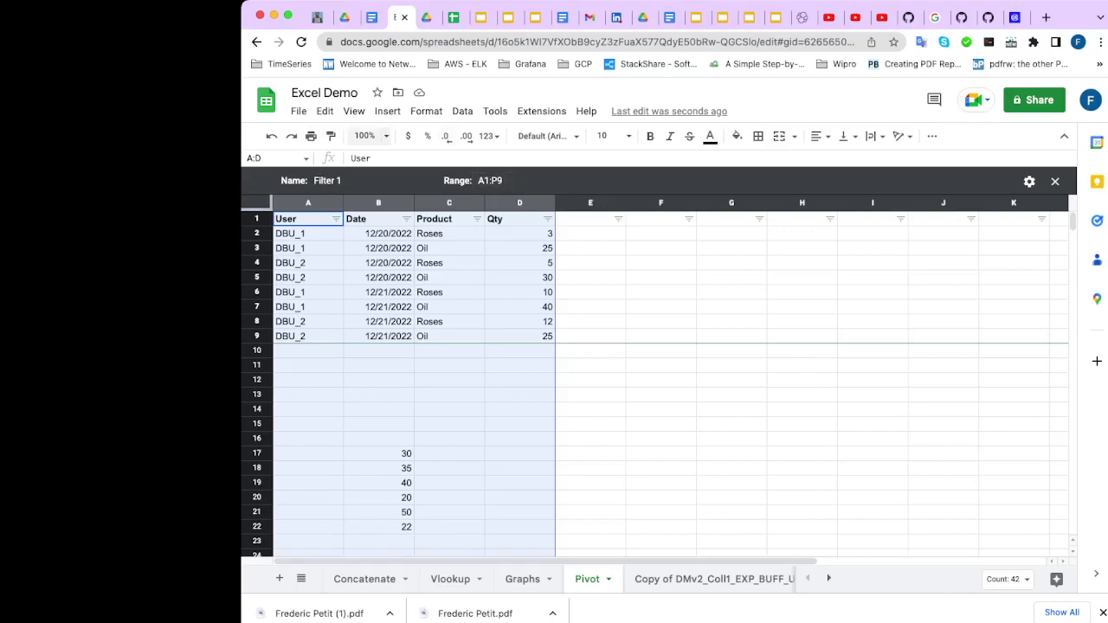
left_click(387, 111)
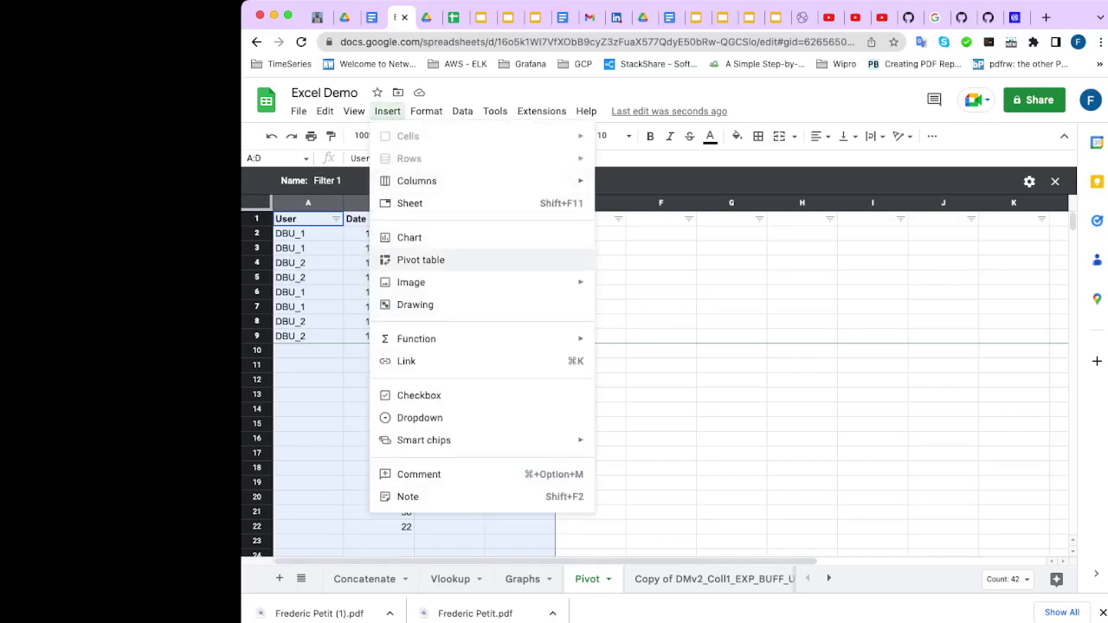
left_click(420, 260)
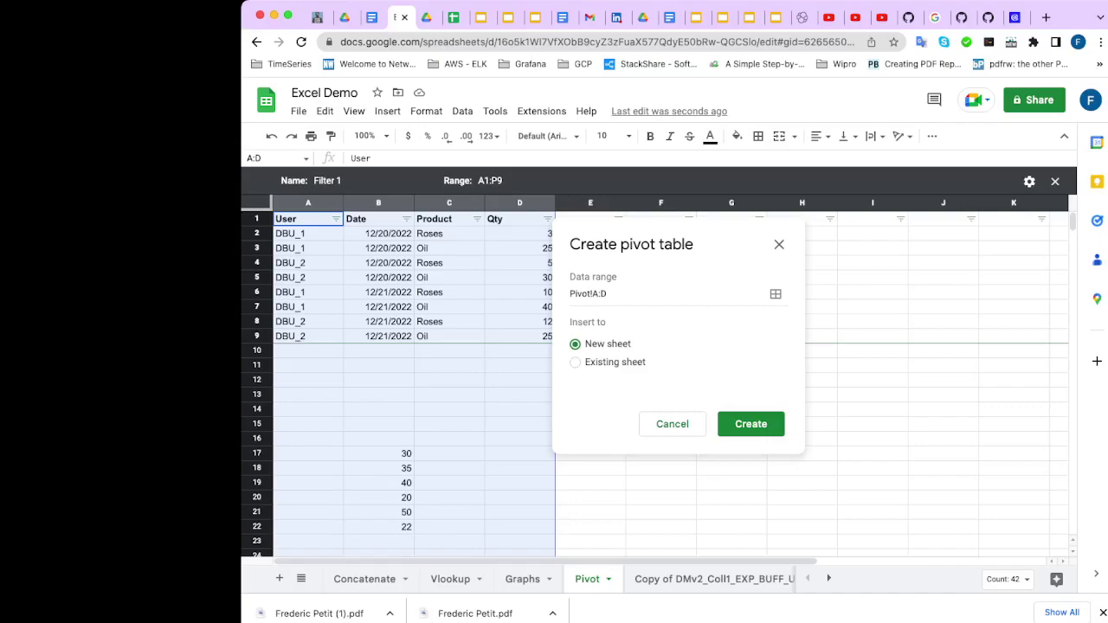
left_click(672, 423)
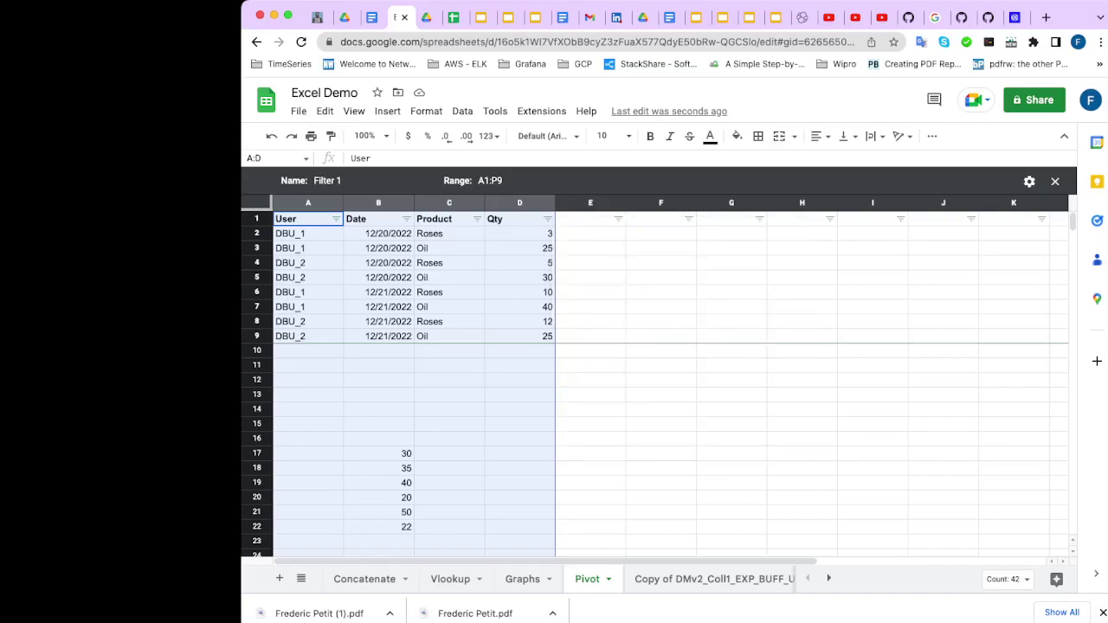
- Insert a pivot table from the data range A1:D9 into the existing sheet at Pivot!F1
left_click(661, 439)
left_click_drag(308, 203, 519, 202)
left_click_drag(305, 219, 522, 336)
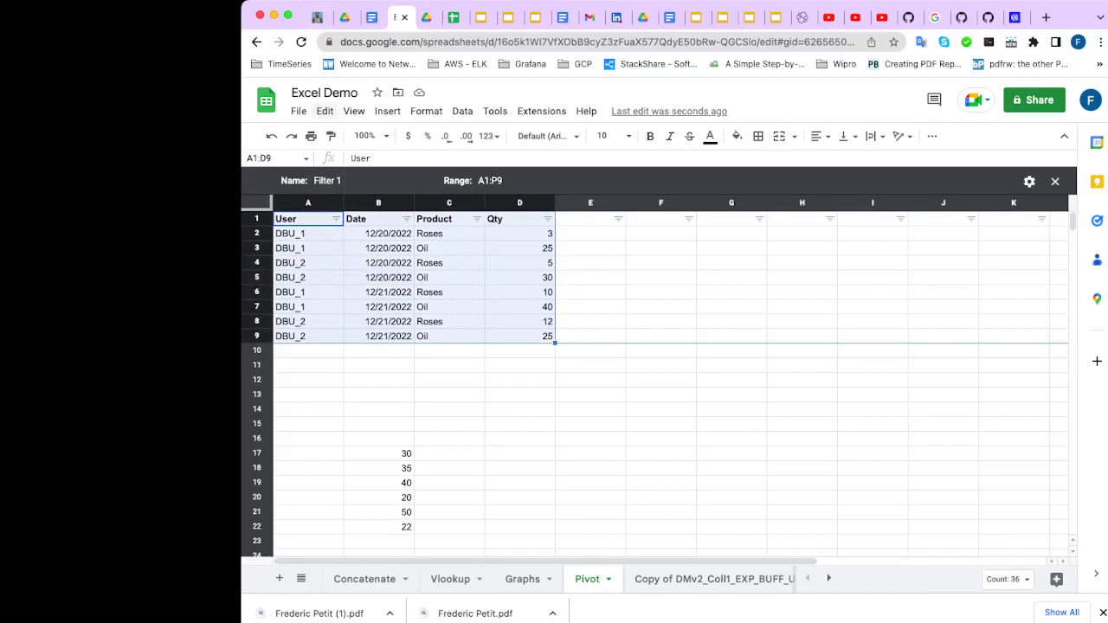
left_click(387, 111)
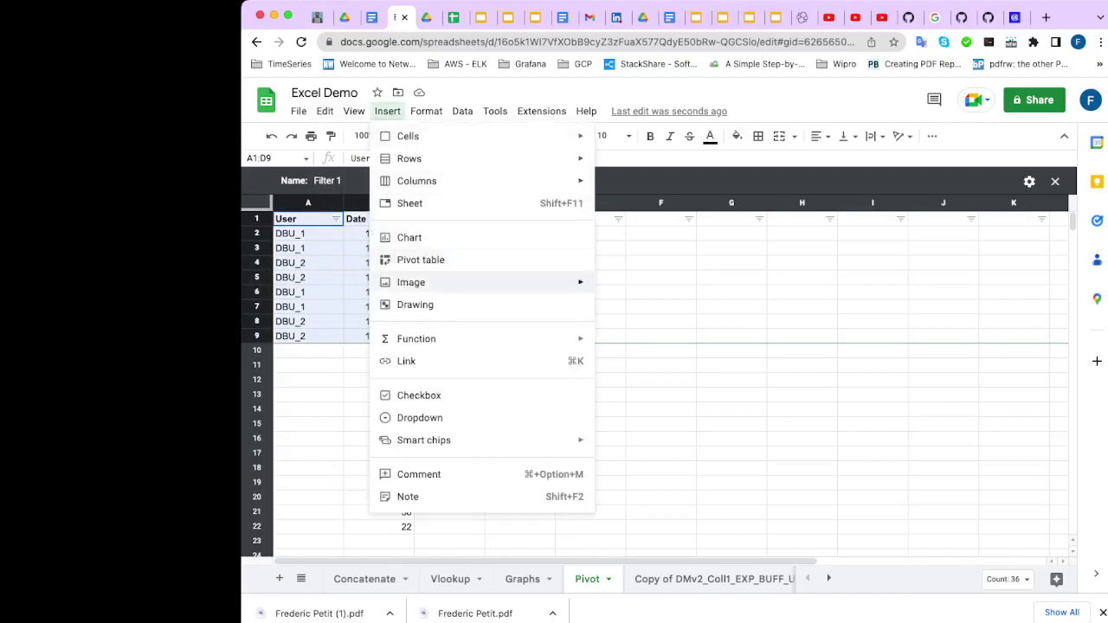
left_click(421, 259)
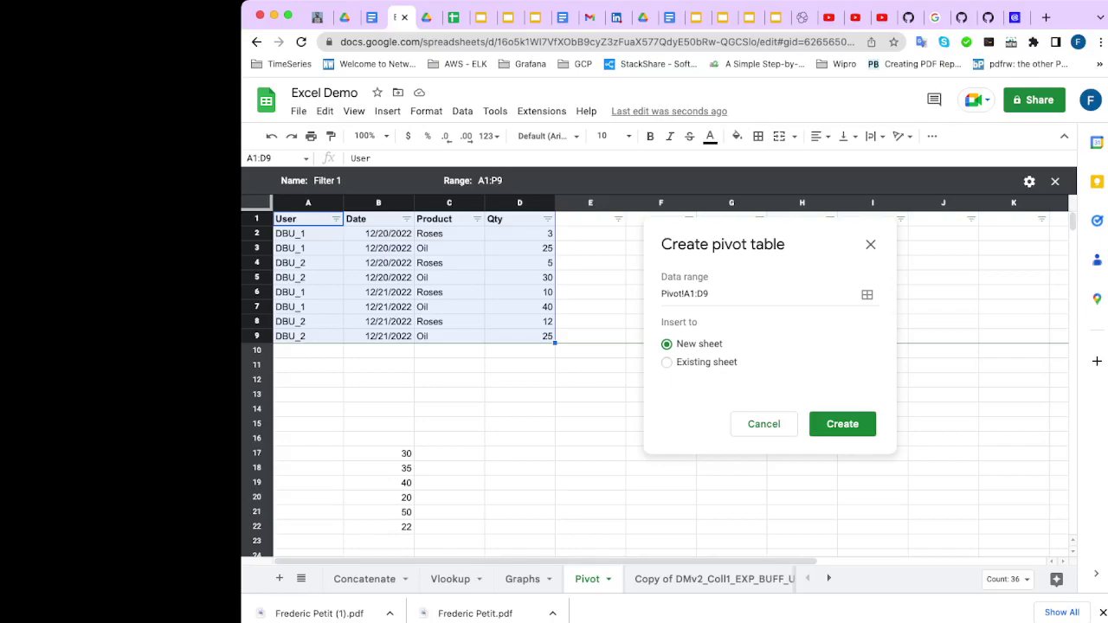
left_click(666, 362)
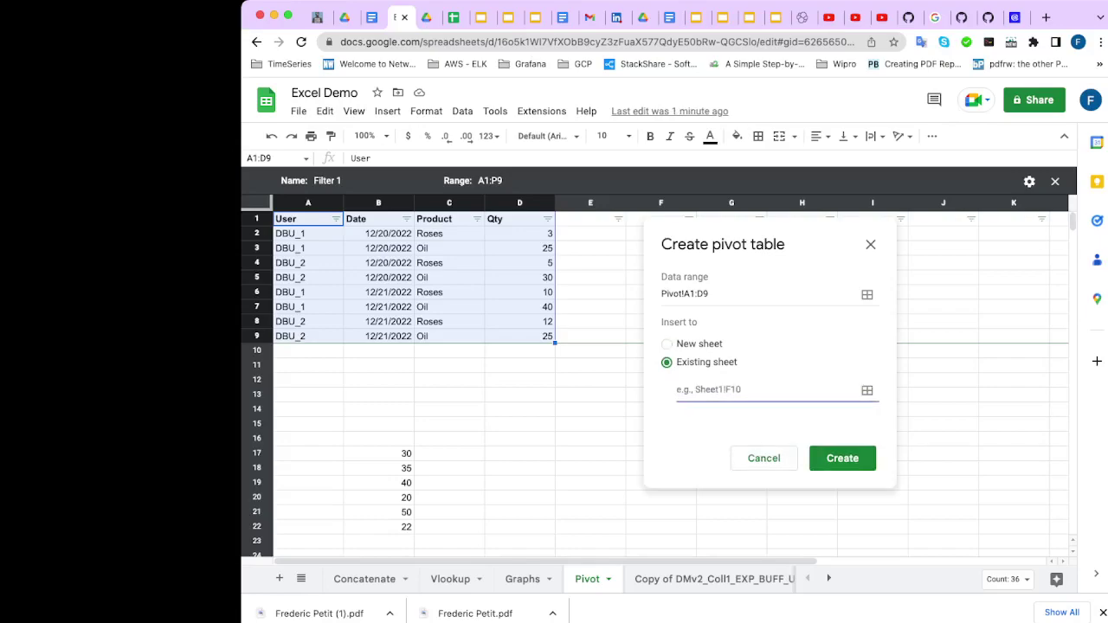
left_click_drag(770, 244, 898, 274)
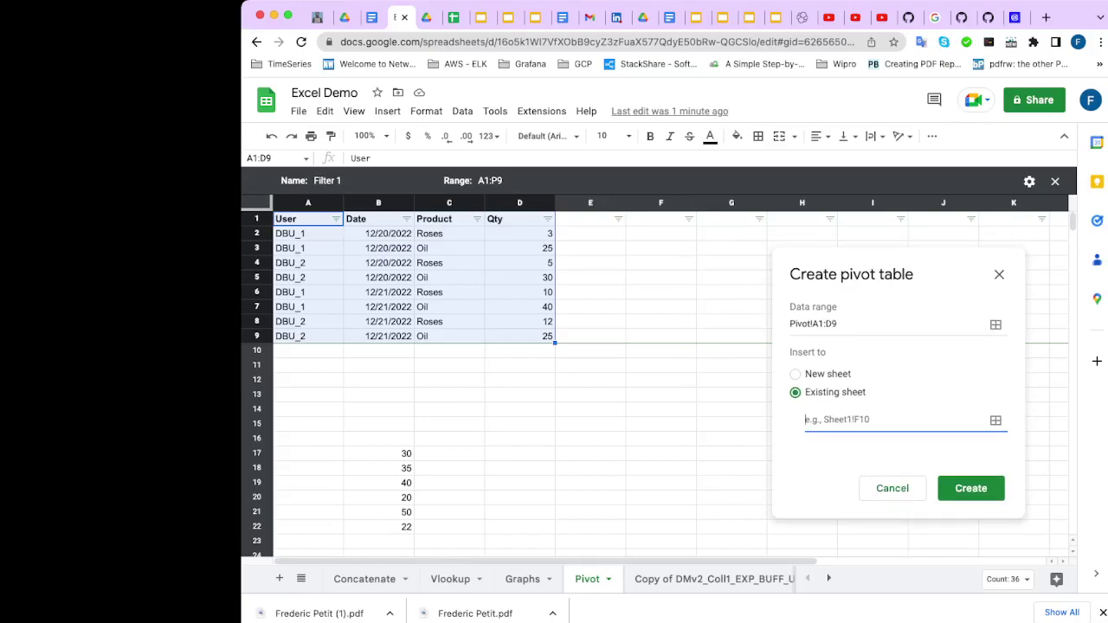
left_click(661, 219)
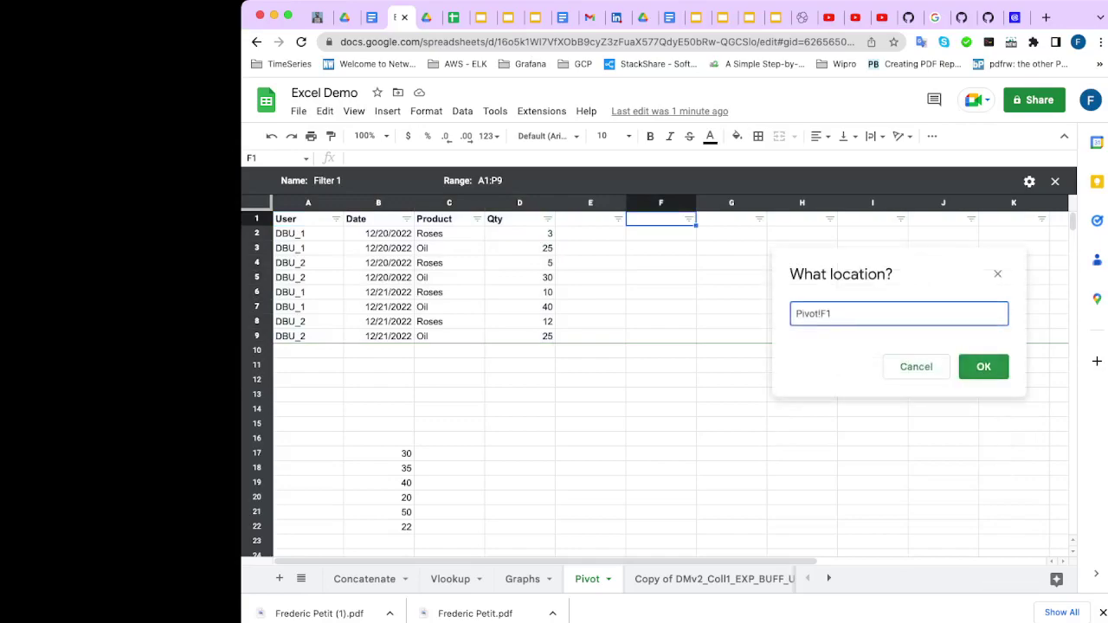
key("Return")
left_click(750, 441)
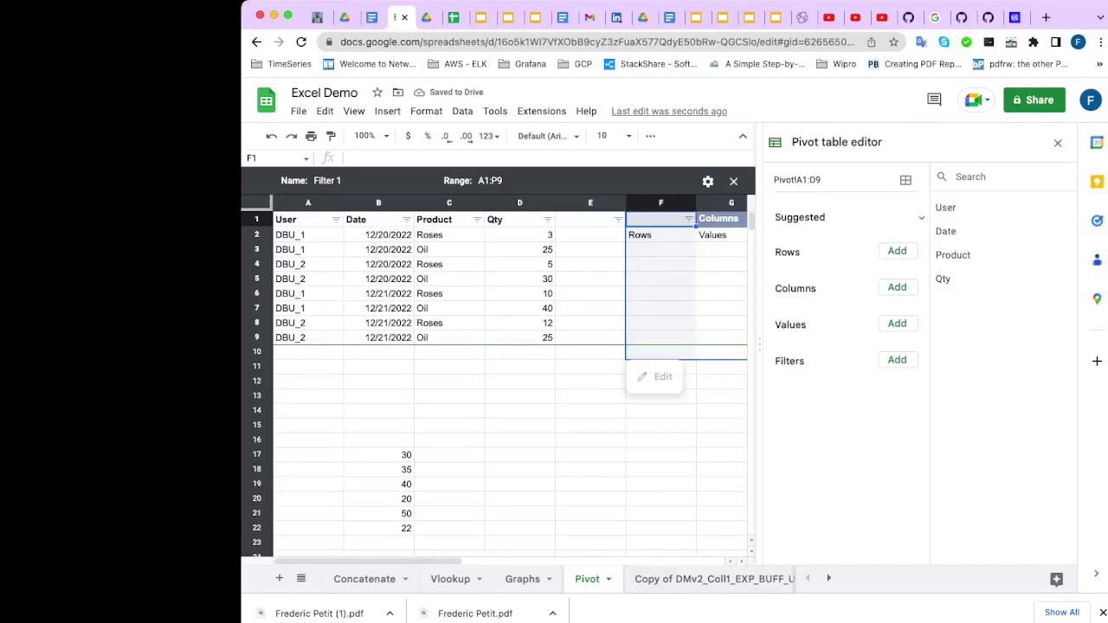
- Set up the pivot table at F1 with Product as rows and Qty as values
scroll(510, 372, "right", 1)
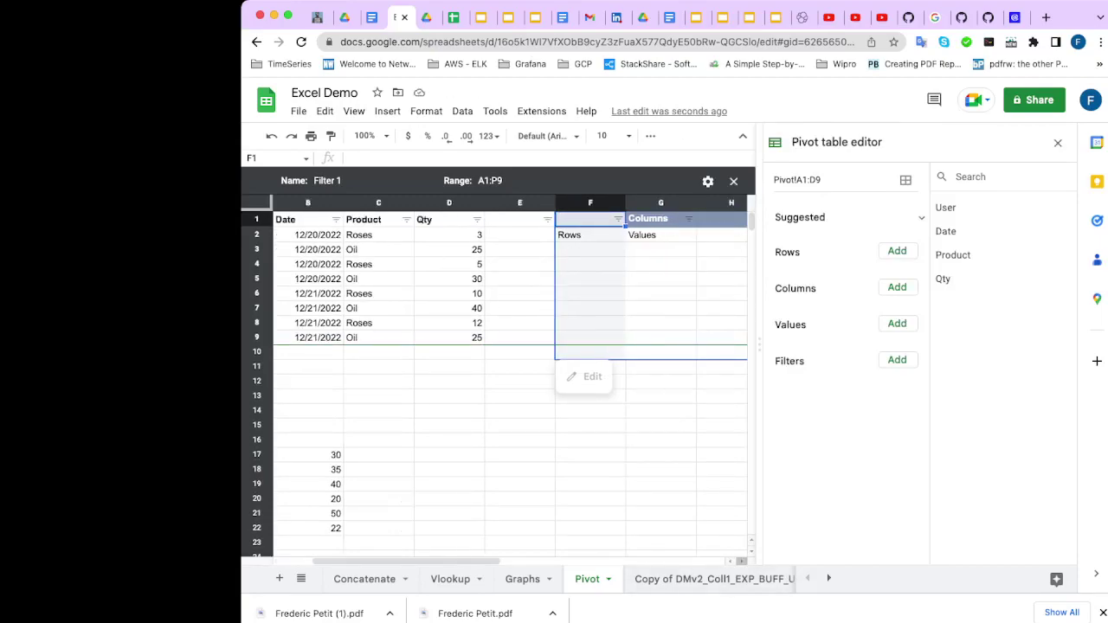
scroll(510, 372, "right", 1)
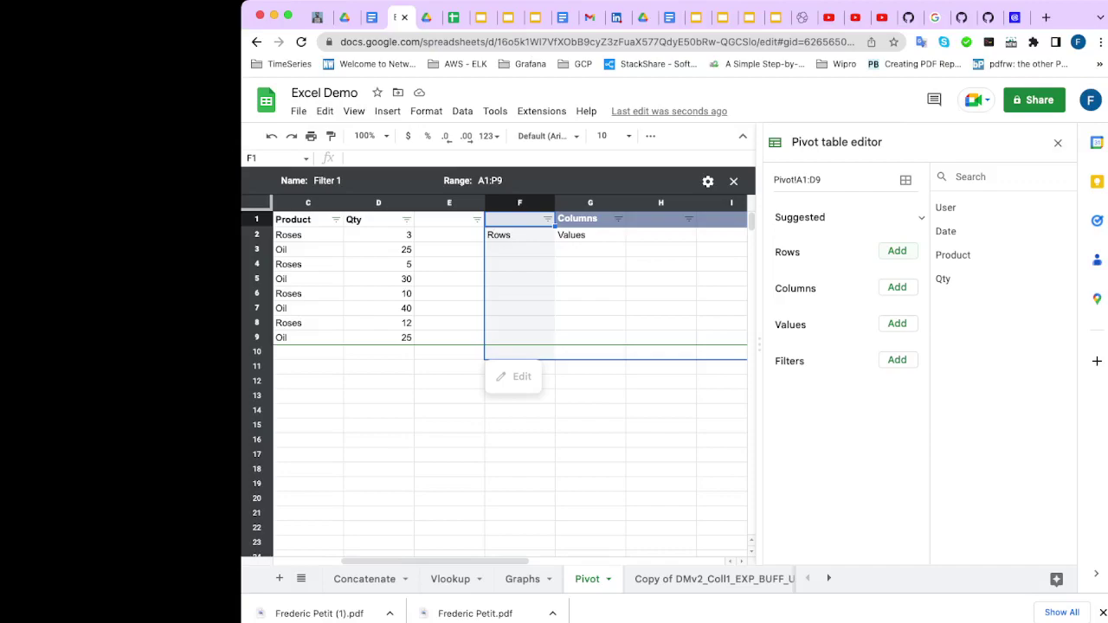
left_click(897, 251)
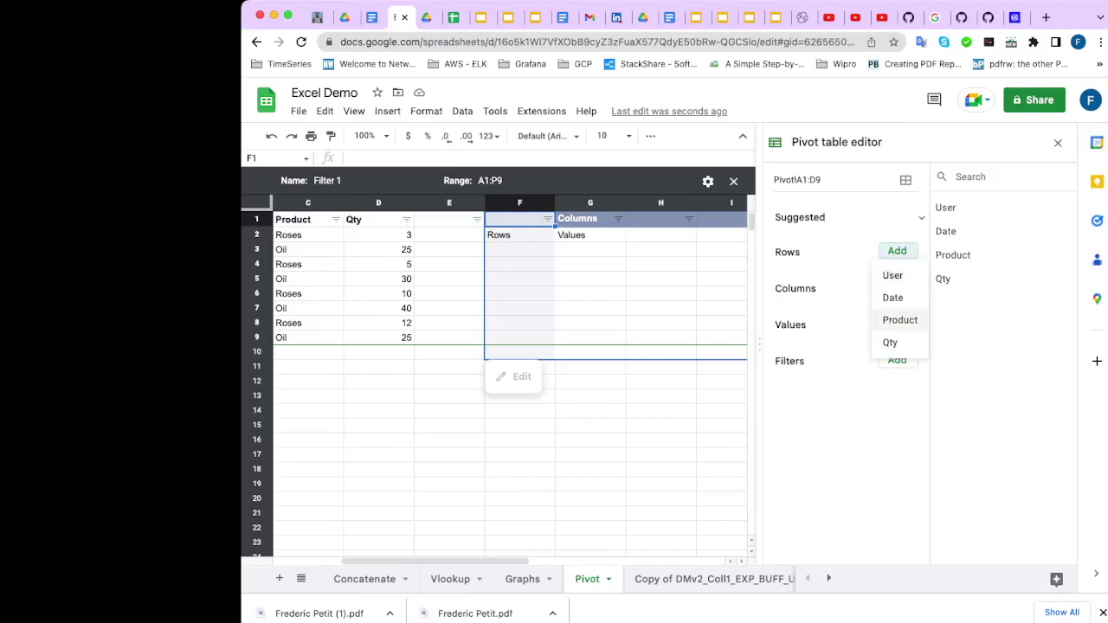
left_click(899, 319)
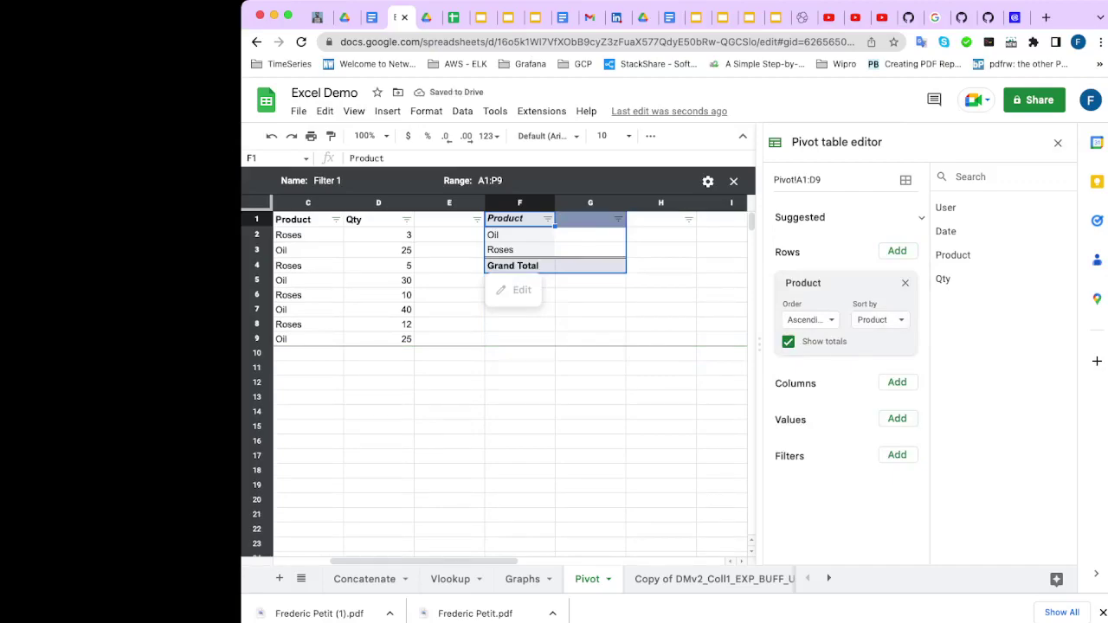
left_click(898, 419)
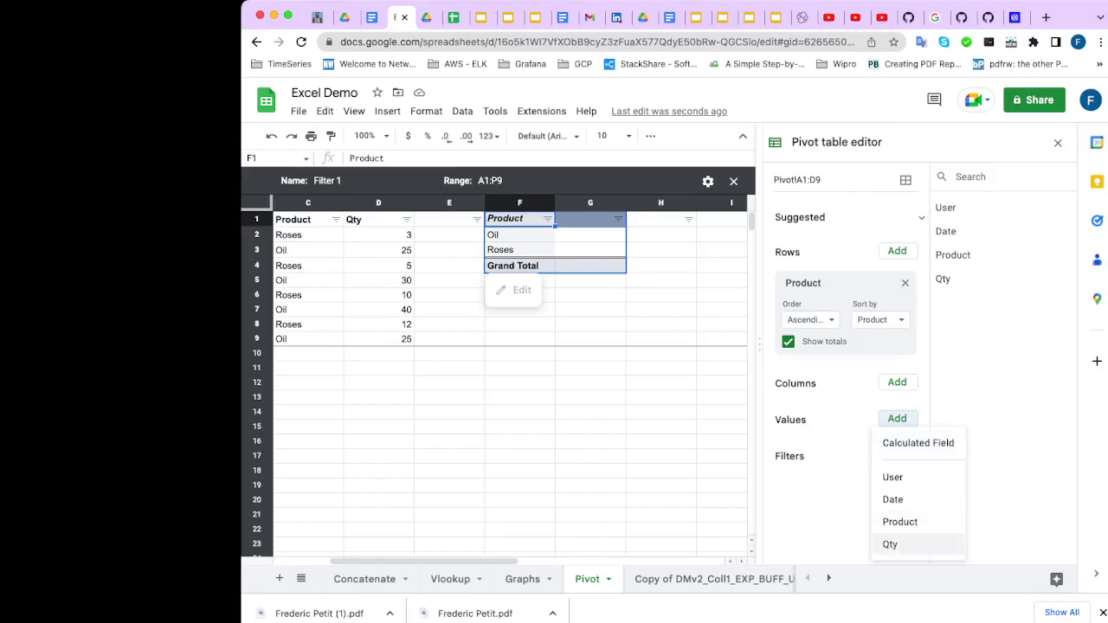
left_click(890, 543)
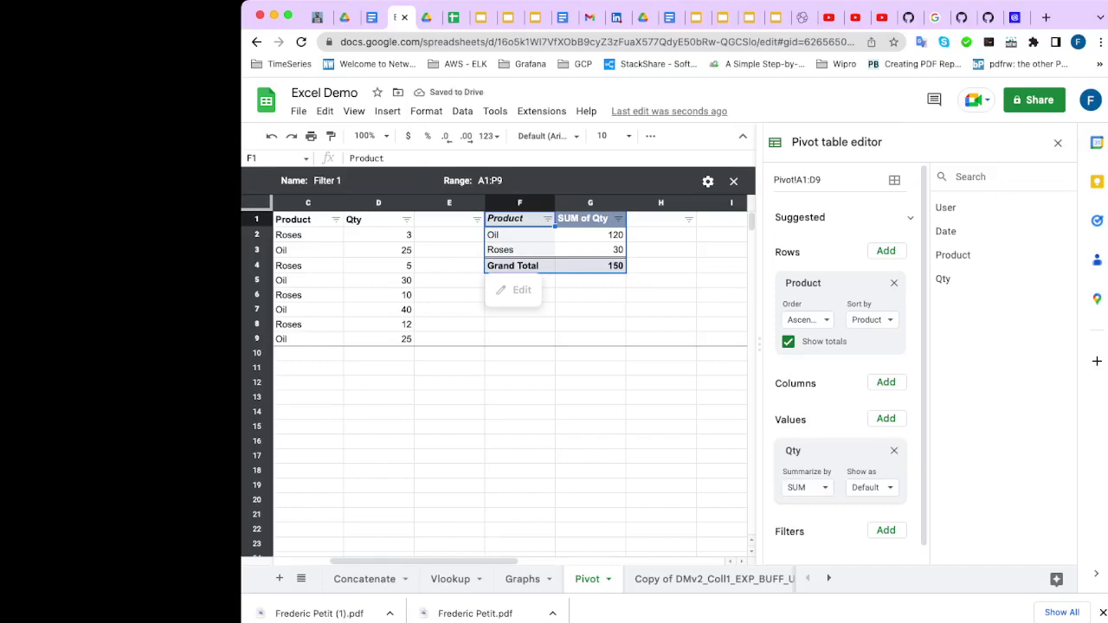
- Review the functions available for summarizing Qty, keep SUM, and close the pivot table editor
left_click(808, 488)
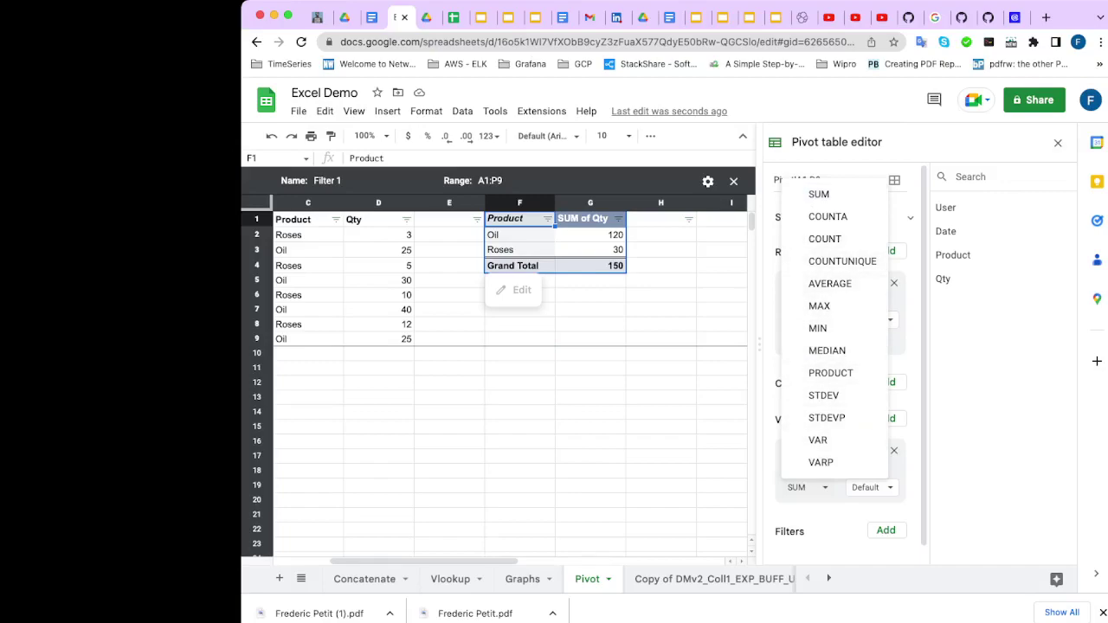
key("Escape")
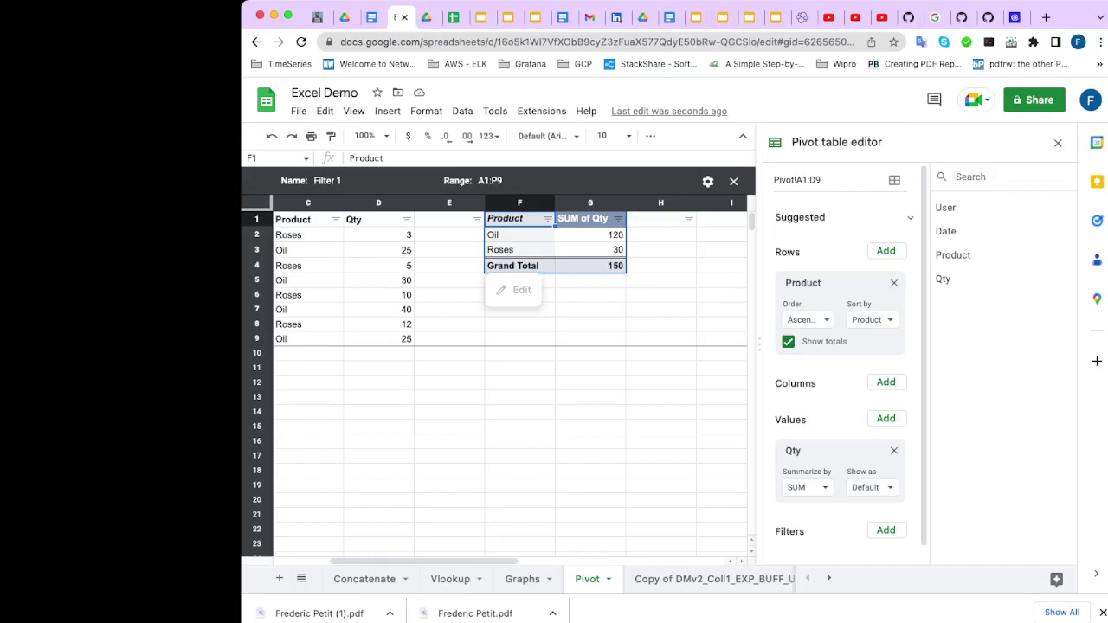
left_click(590, 426)
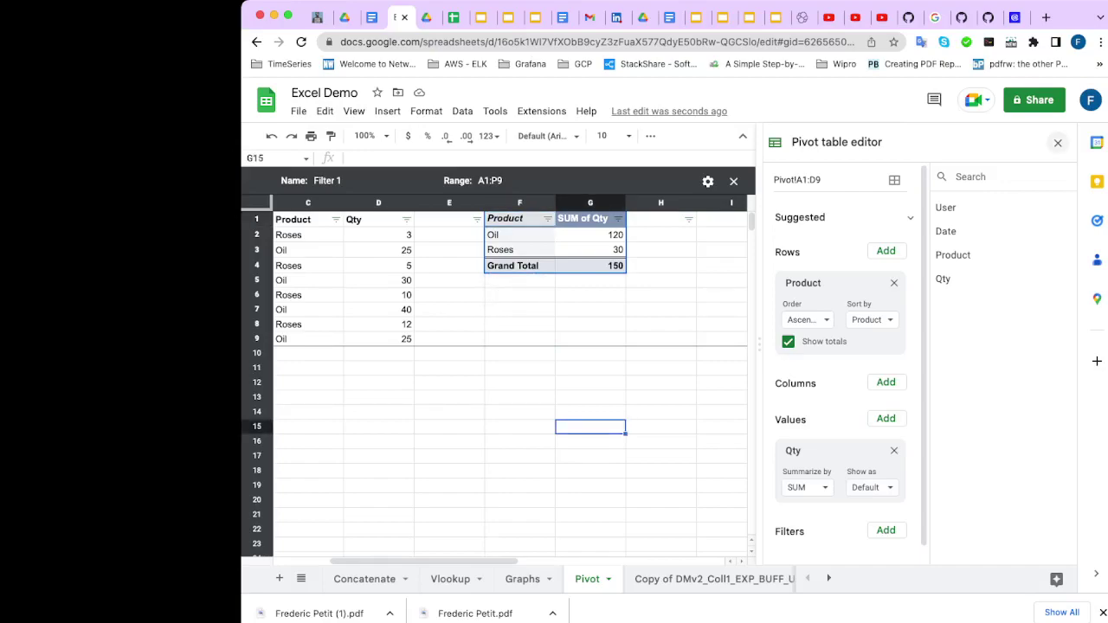
left_click(1057, 142)
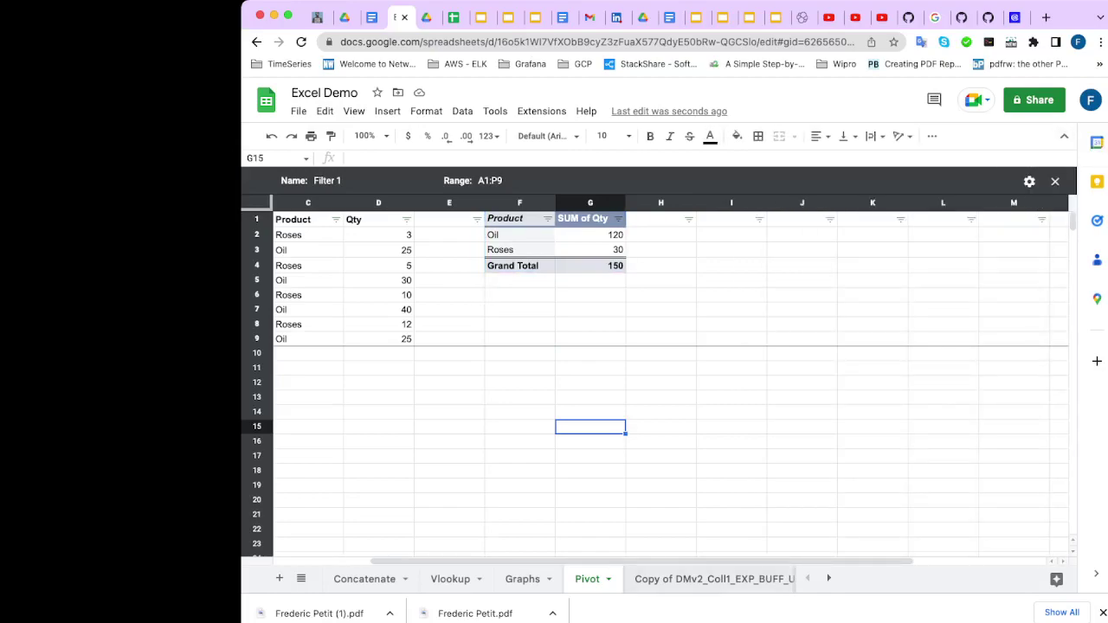
- Insert a second pivot table from the data range A1:D9 into the existing sheet at Pivot!F6
left_click_drag(606, 560, 509, 560)
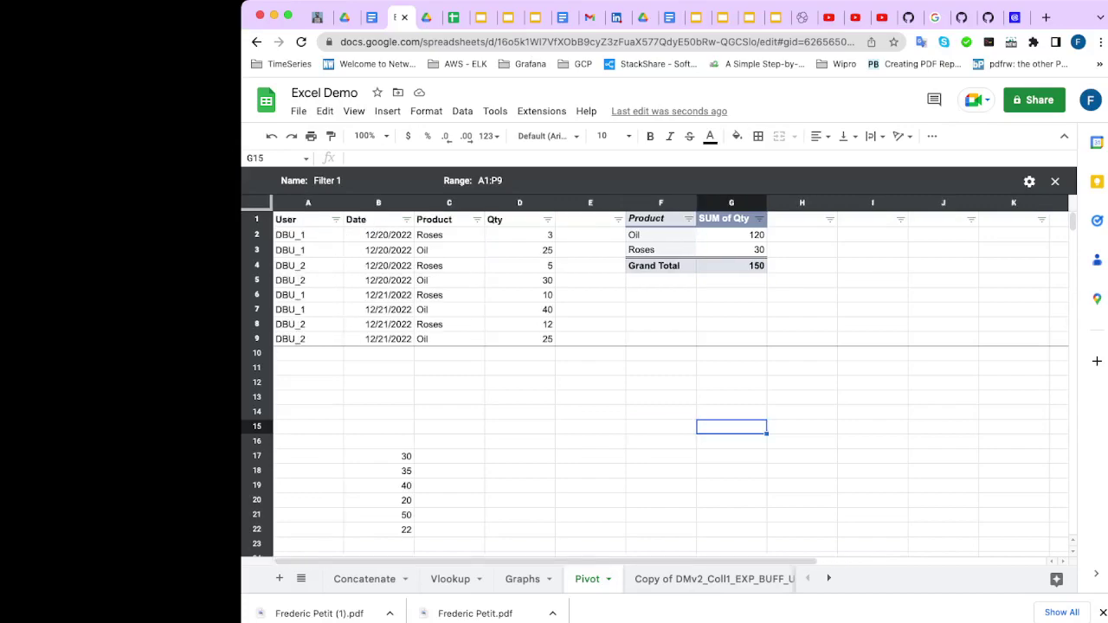
left_click_drag(294, 219, 520, 338)
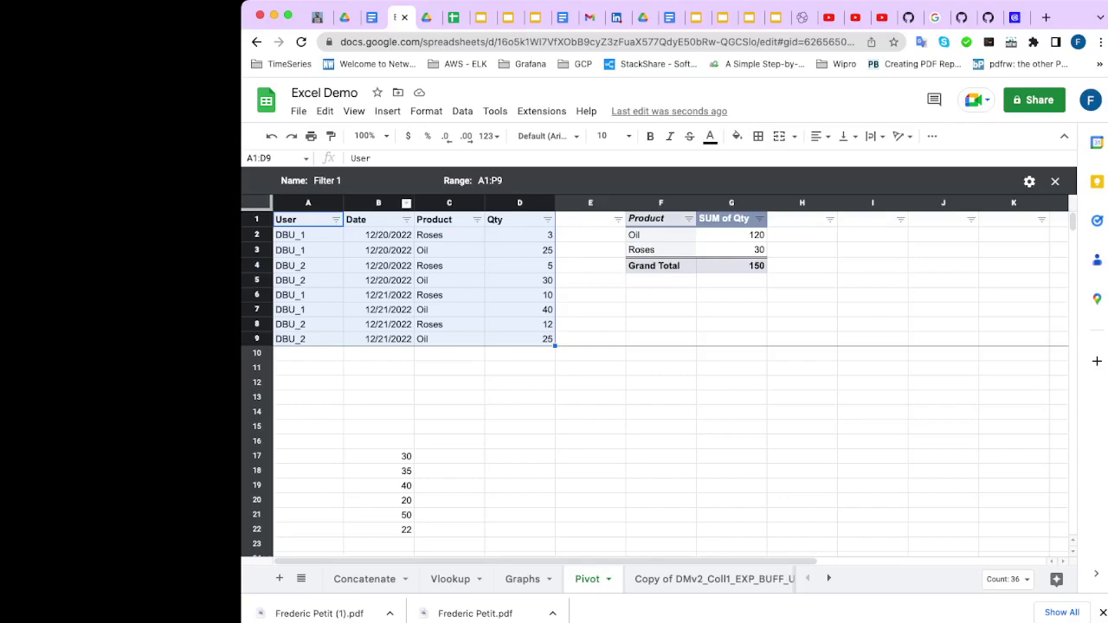
left_click(387, 111)
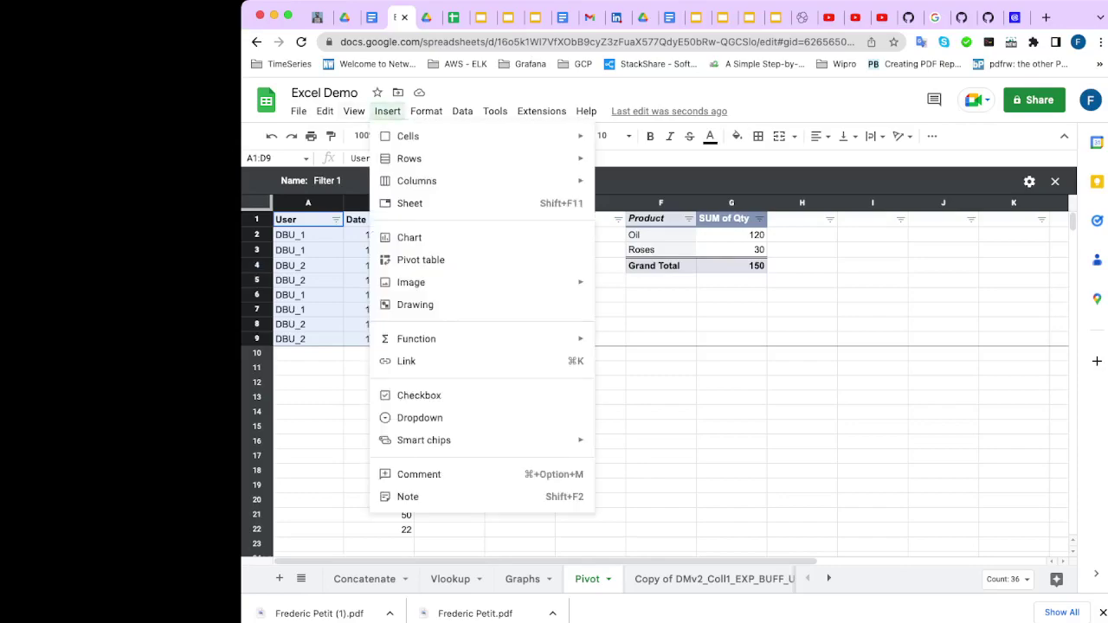
left_click(420, 260)
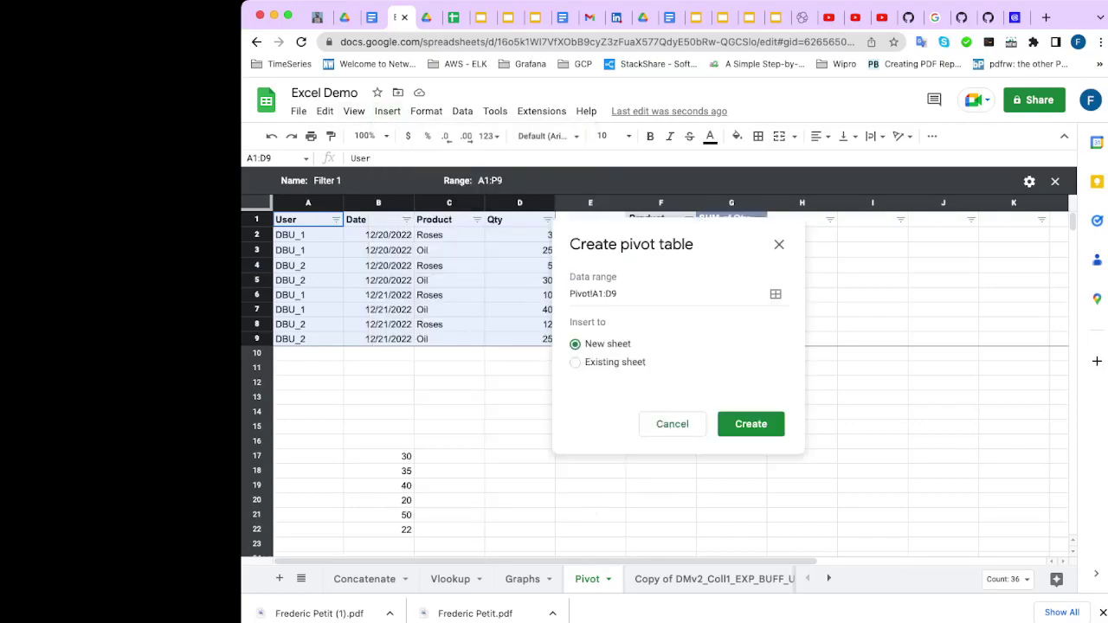
left_click(574, 362)
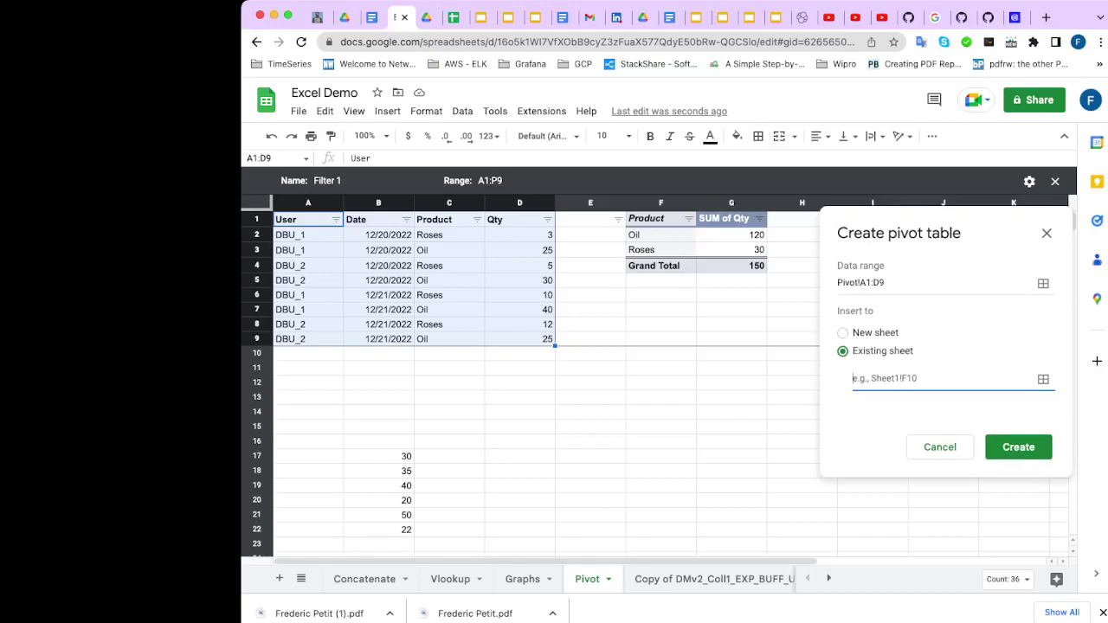
left_click_drag(900, 233, 936, 348)
left_click(660, 295)
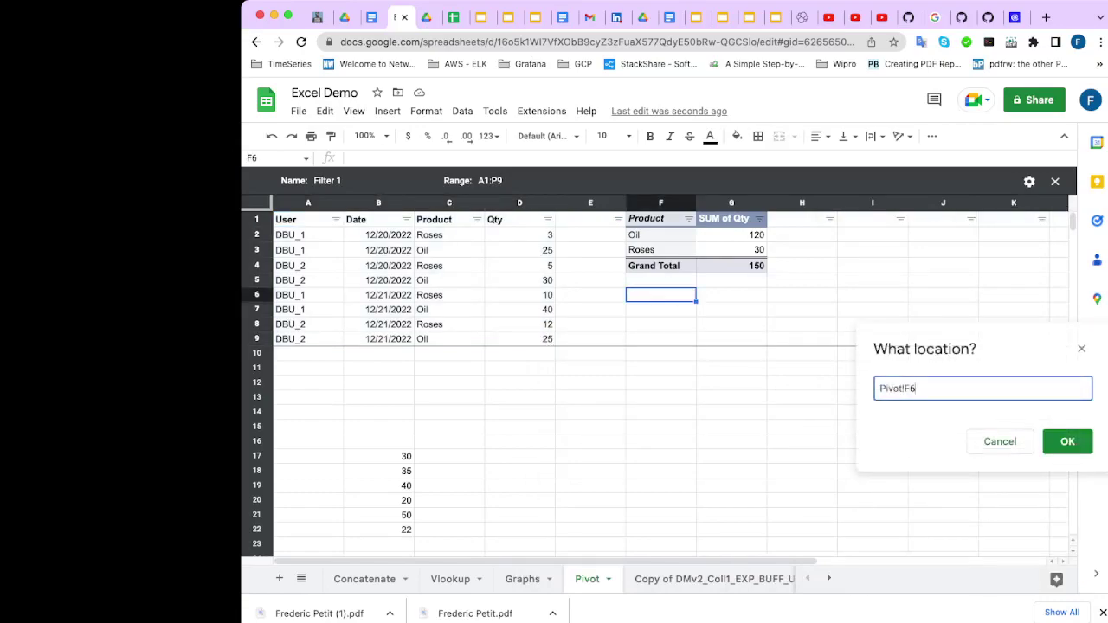
key("Return")
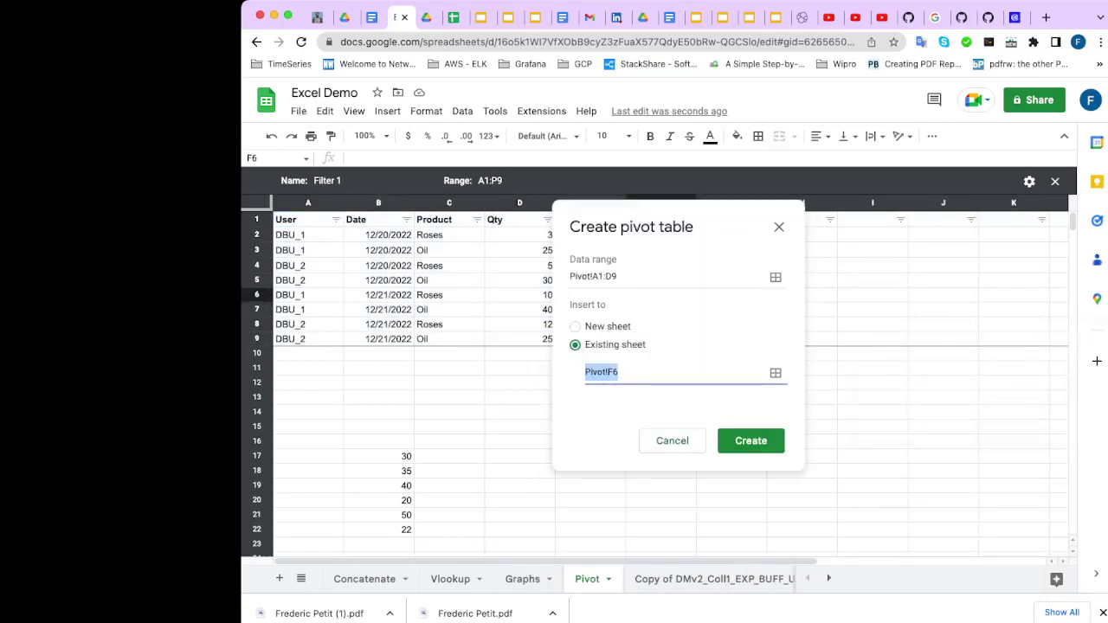
left_click(751, 441)
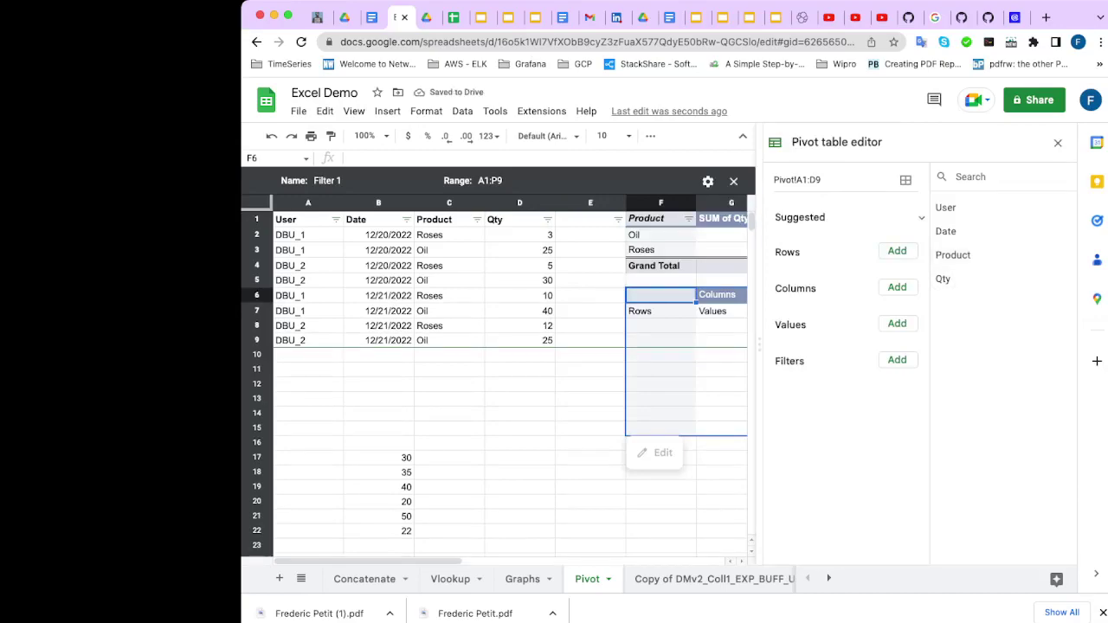
- Set up the pivot table at F6 with User as rows and Qty as values, and close its editor
left_click(896, 250)
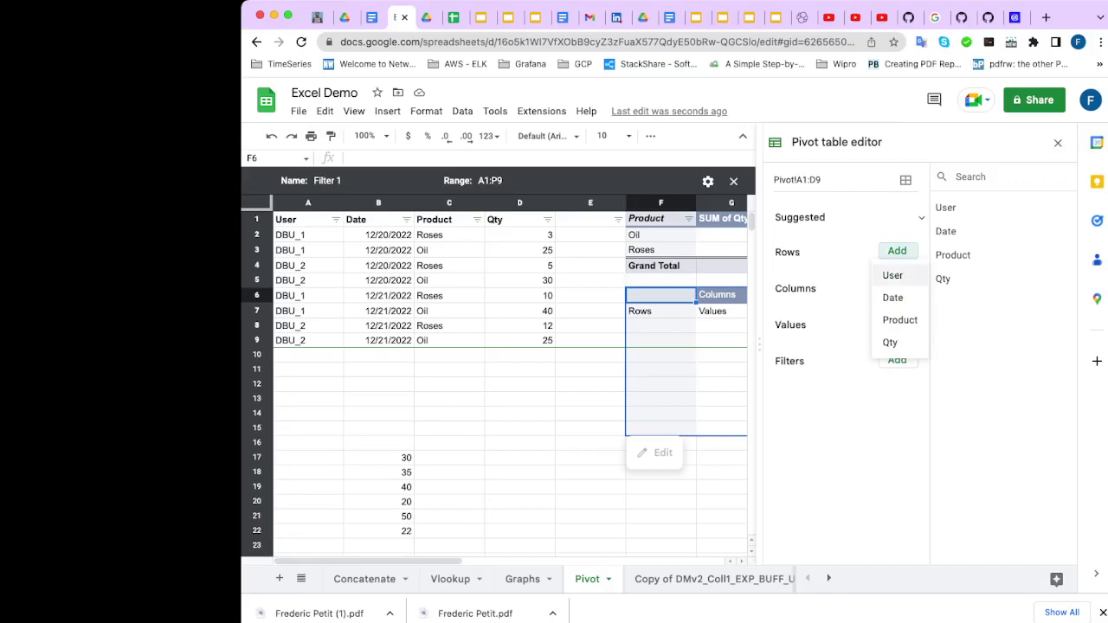
left_click(892, 275)
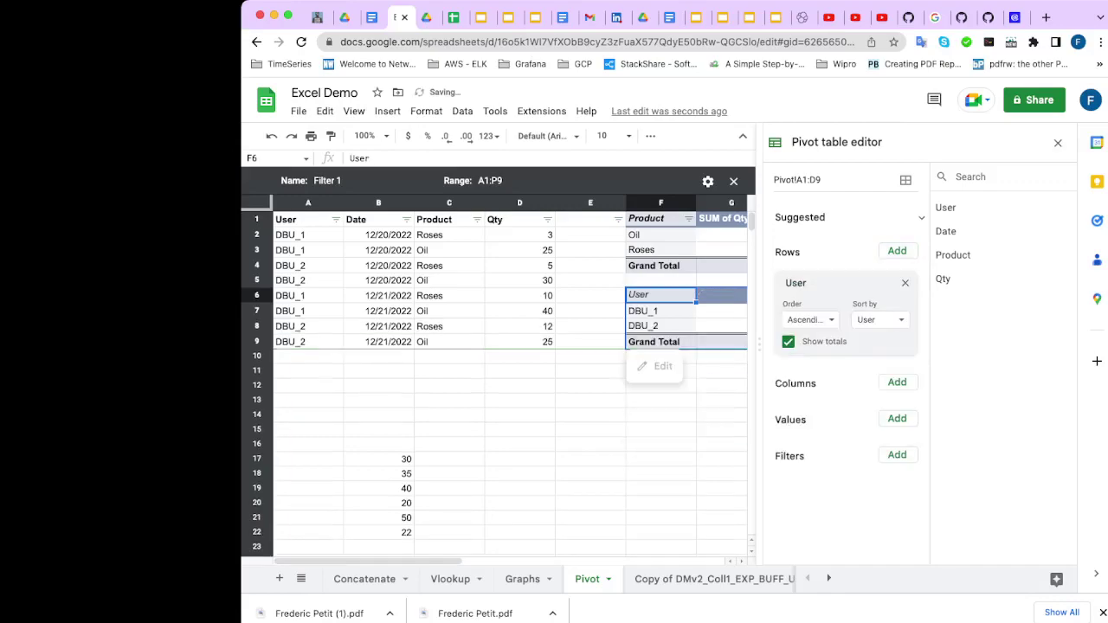
left_click(896, 418)
left_click(891, 544)
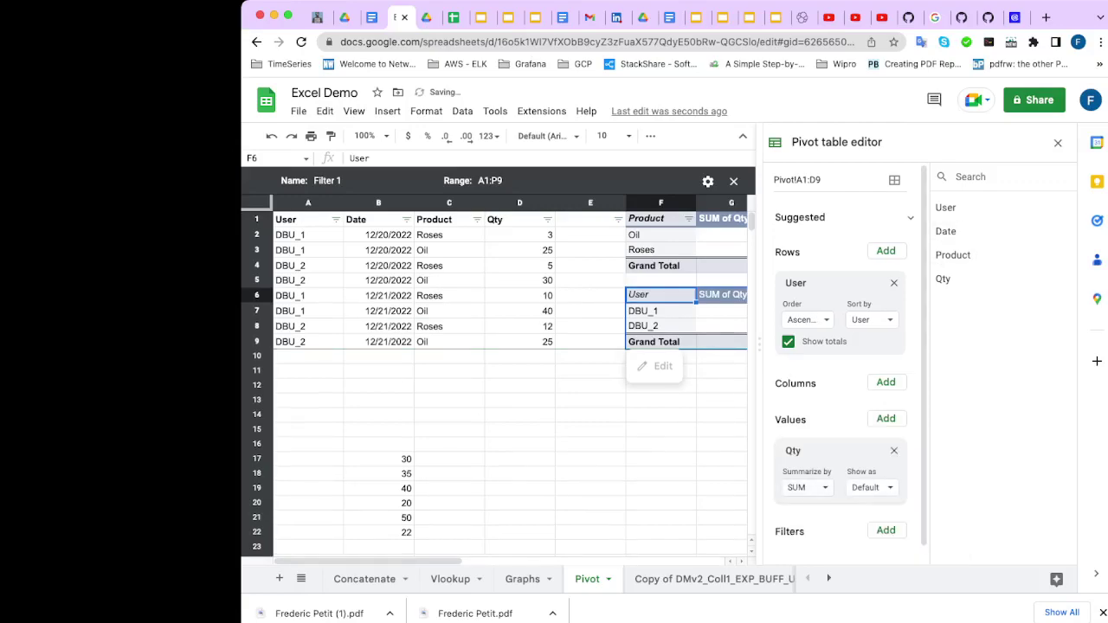
left_click(660, 474)
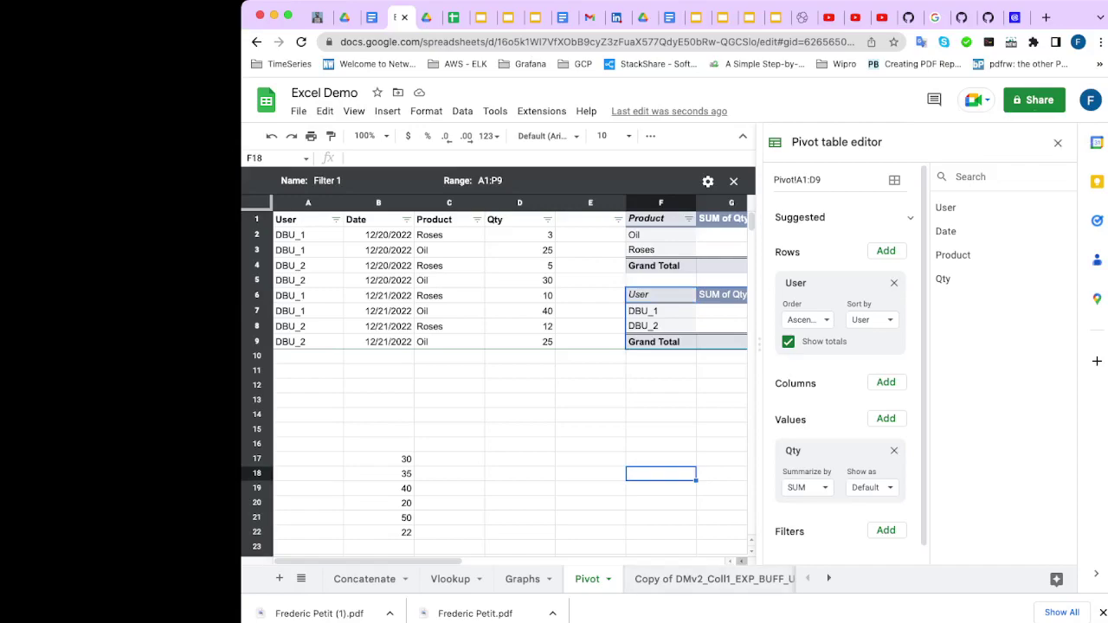
scroll(510, 364, "right", 3)
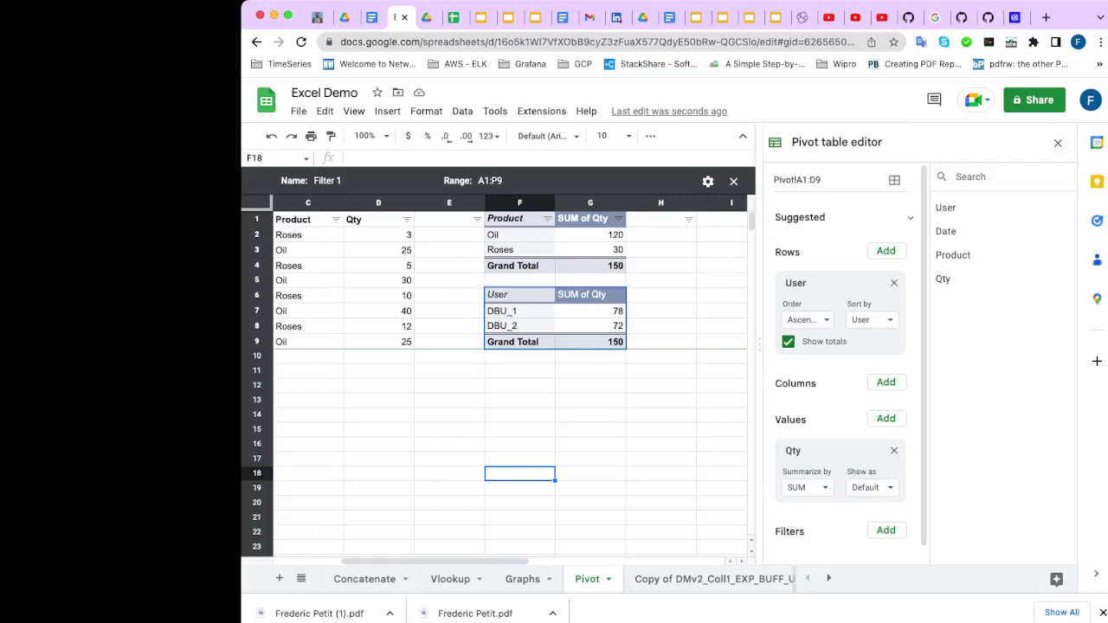
left_click(1057, 143)
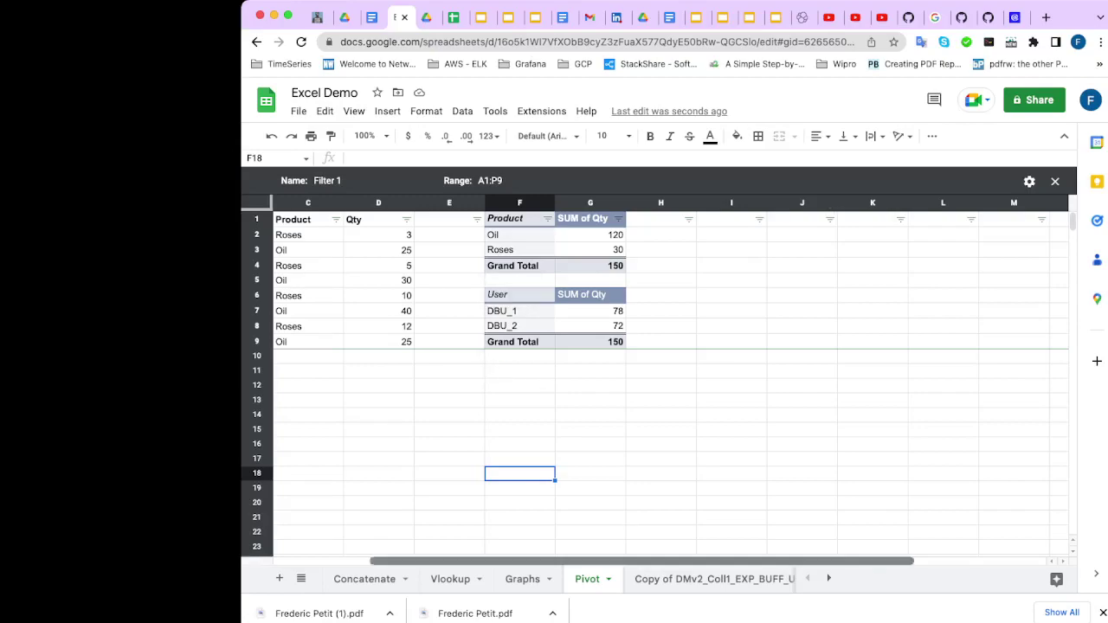
- Insert a third pivot table from the data range A1:D9 into the existing sheet at Pivot!F11
scroll(657, 363, "left", 3)
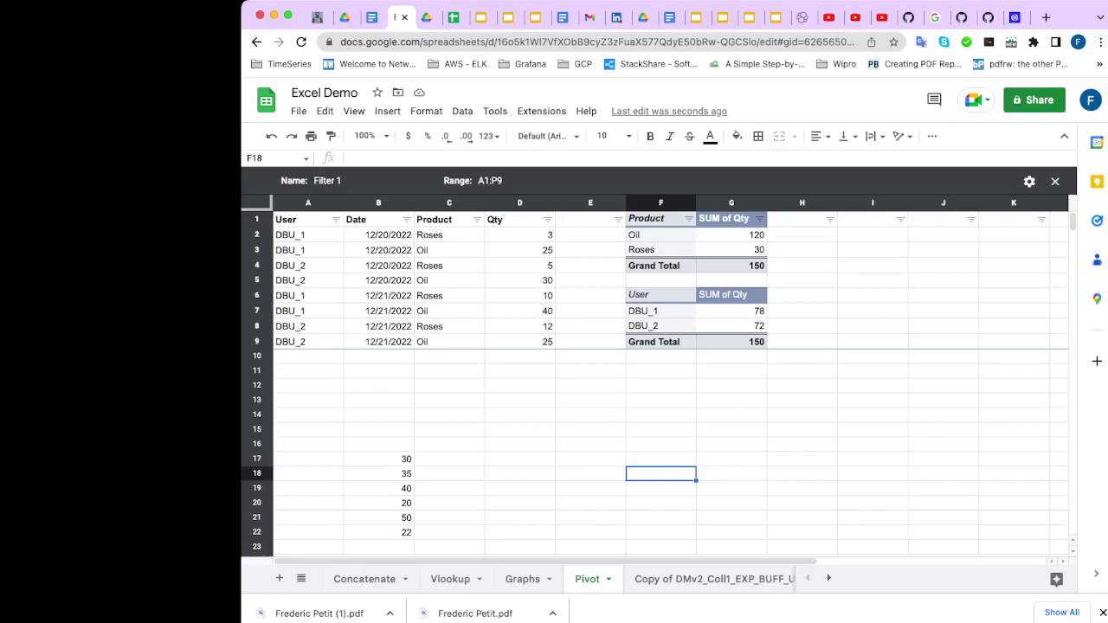
key("ctrl+Home")
key("shift+Right")
key("shift+Right")
key("shift+Right")
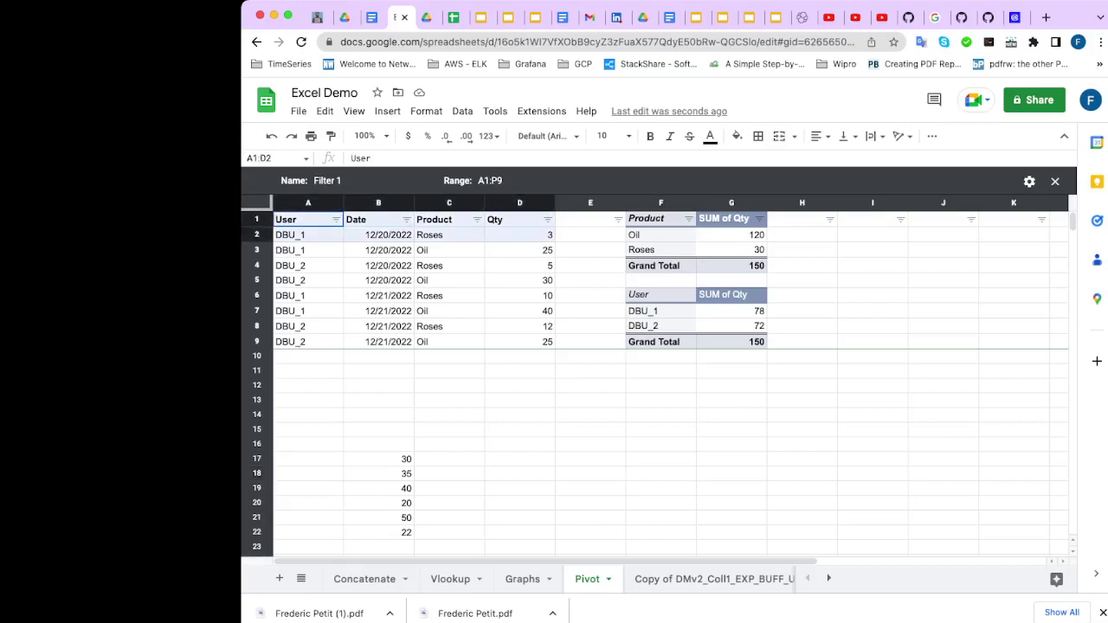
key("shift+Down")
key("shift+Down")
key("shift+Down")
key("shift+Down")
key("shift+Down")
key("shift+Down")
key("shift+Down")
key("shift+Down")
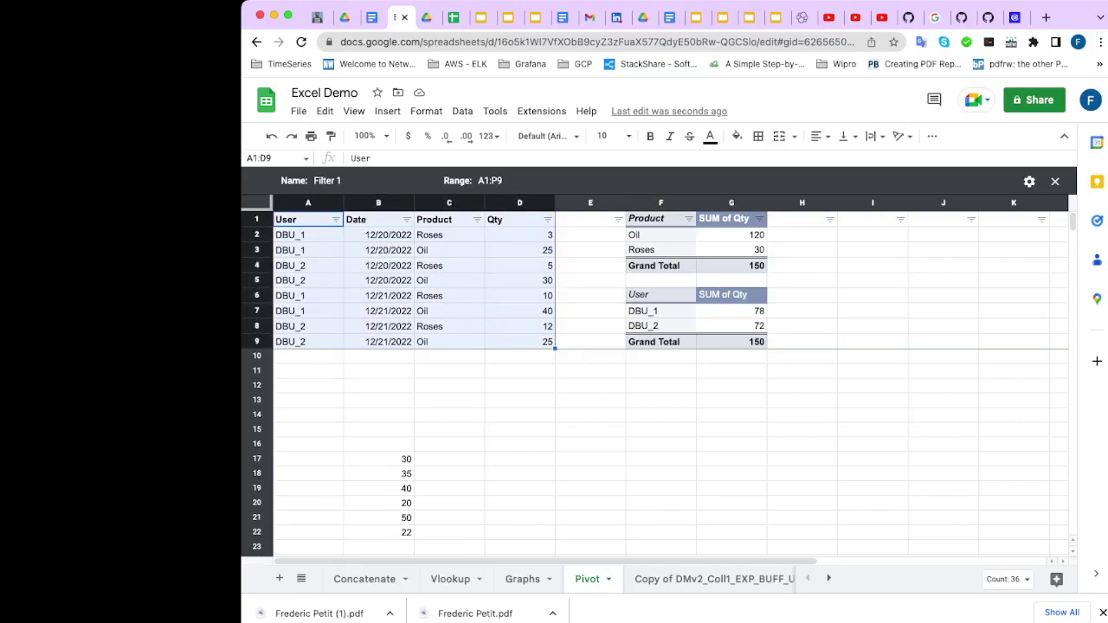
left_click(387, 110)
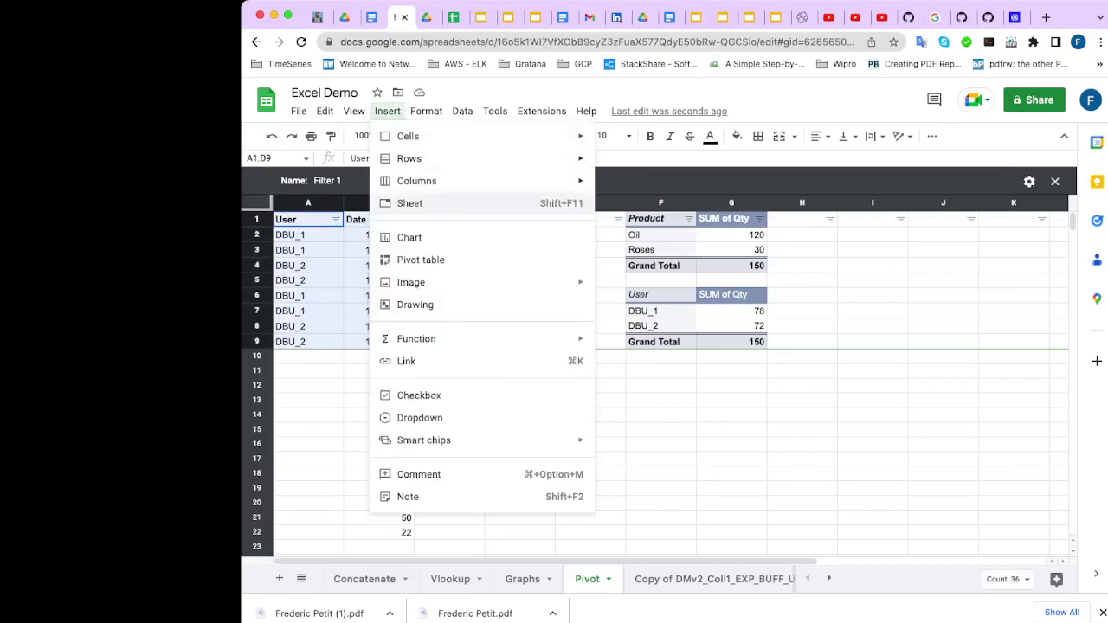
left_click(420, 260)
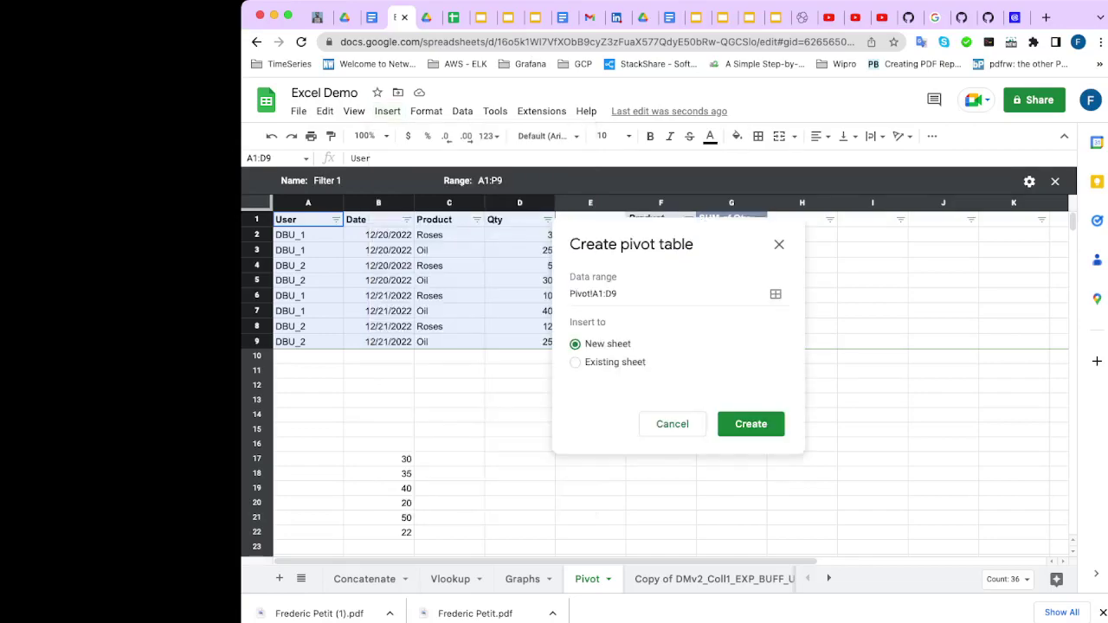
left_click(575, 362)
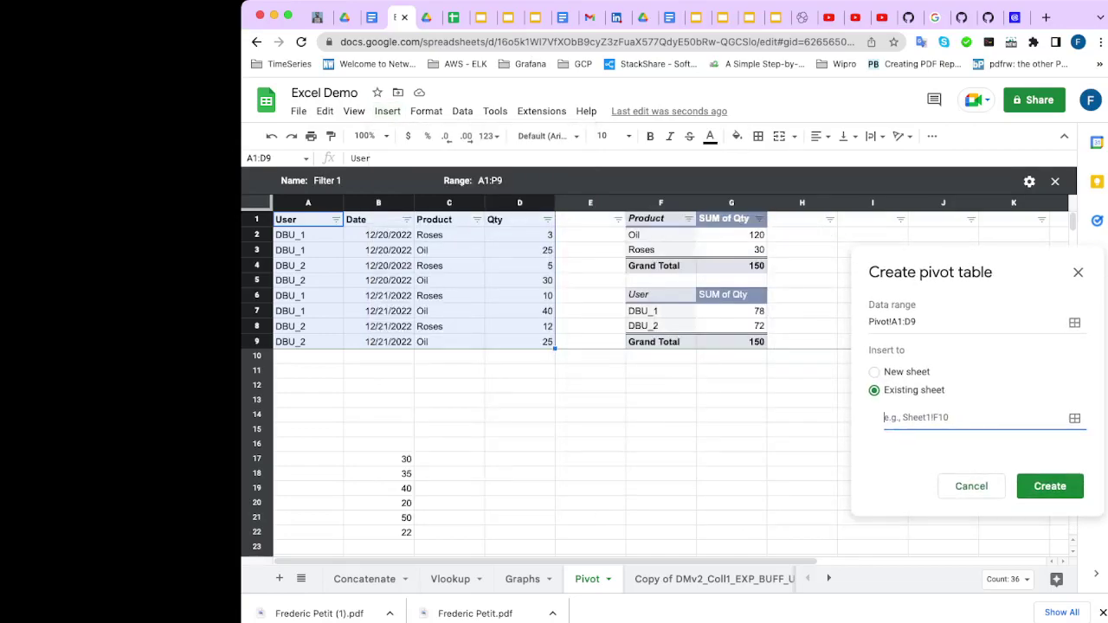
left_click(661, 370)
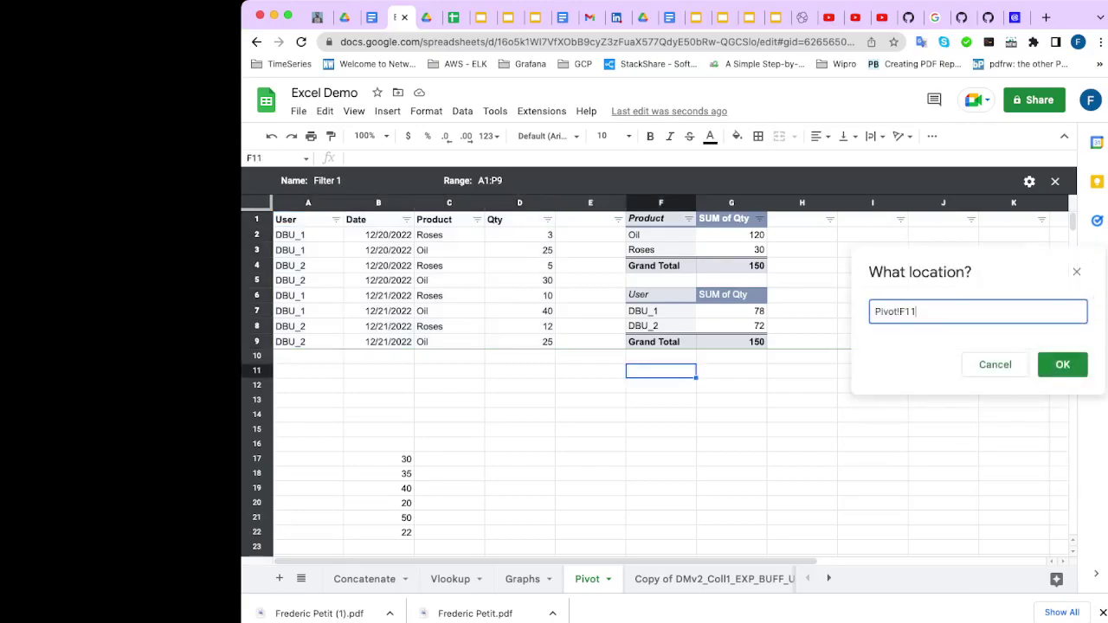
left_click(1062, 364)
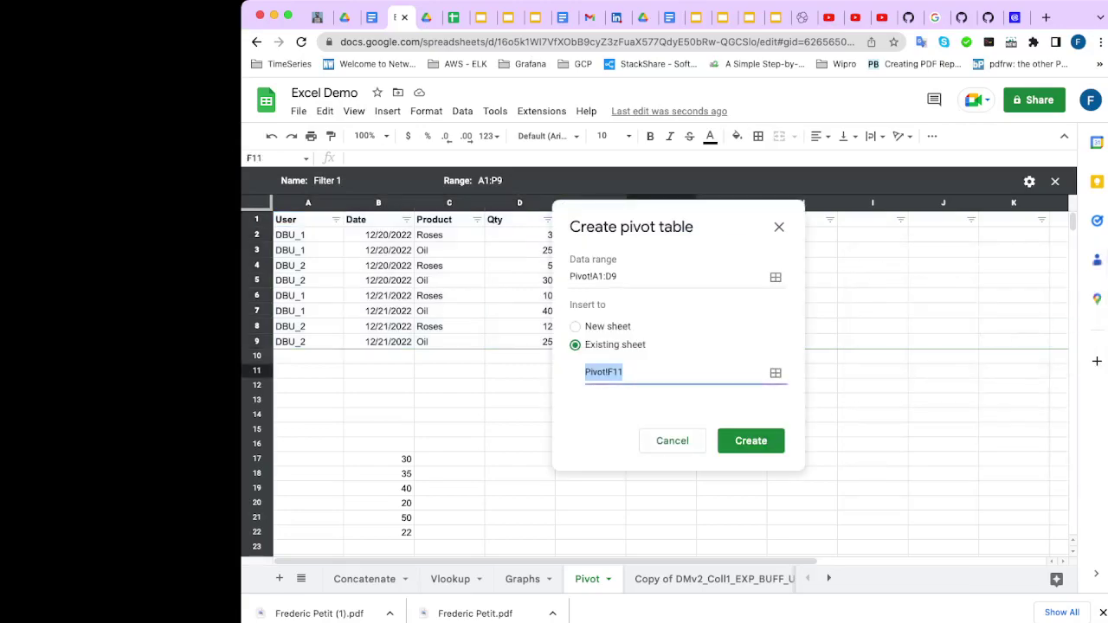
key("Return")
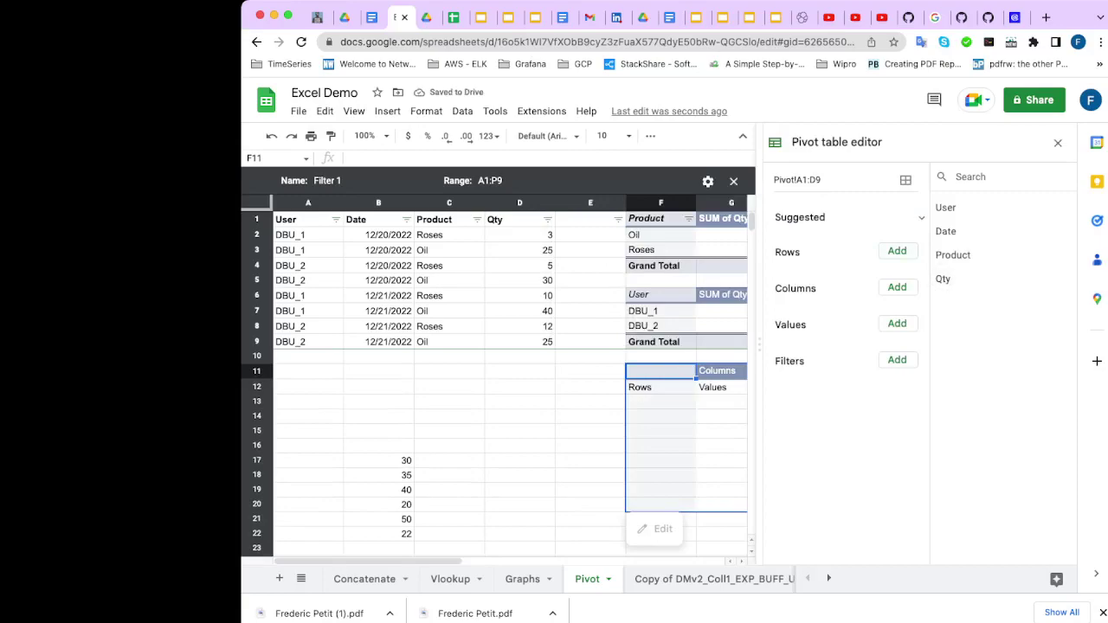
- Set up the pivot table at F11 with User as rows, Product as columns and Qty as values, and close its editor
left_click(896, 251)
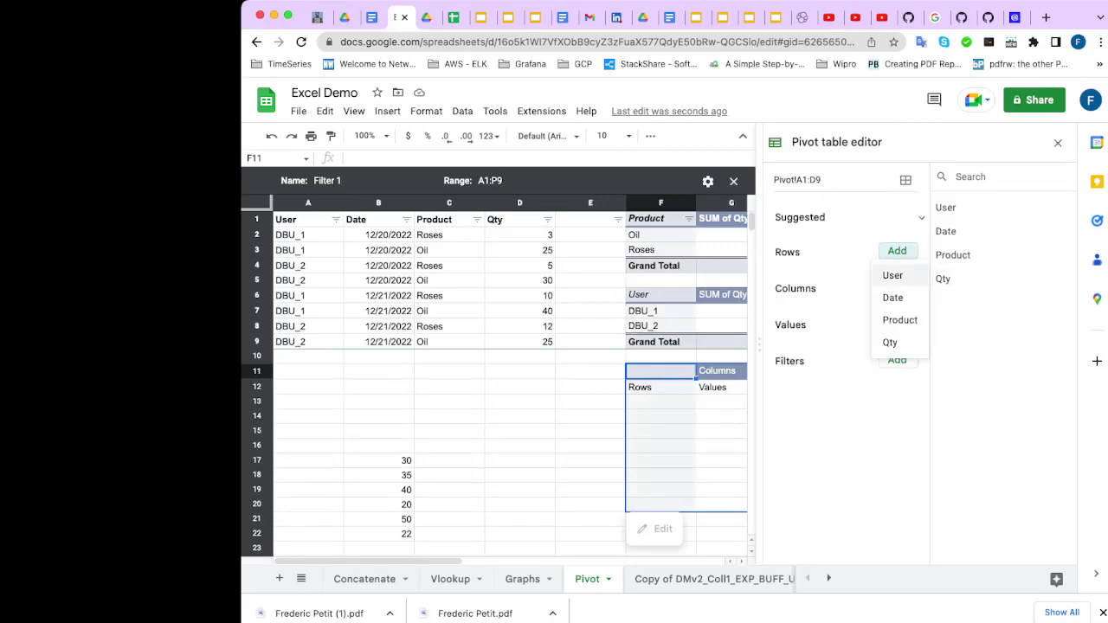
left_click(892, 275)
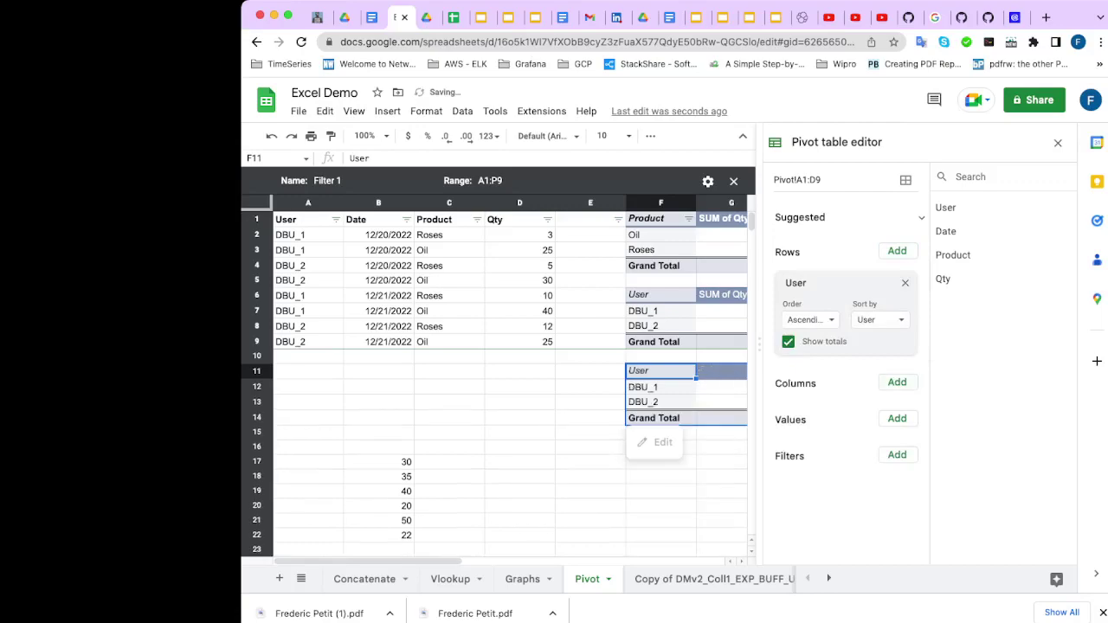
left_click(896, 381)
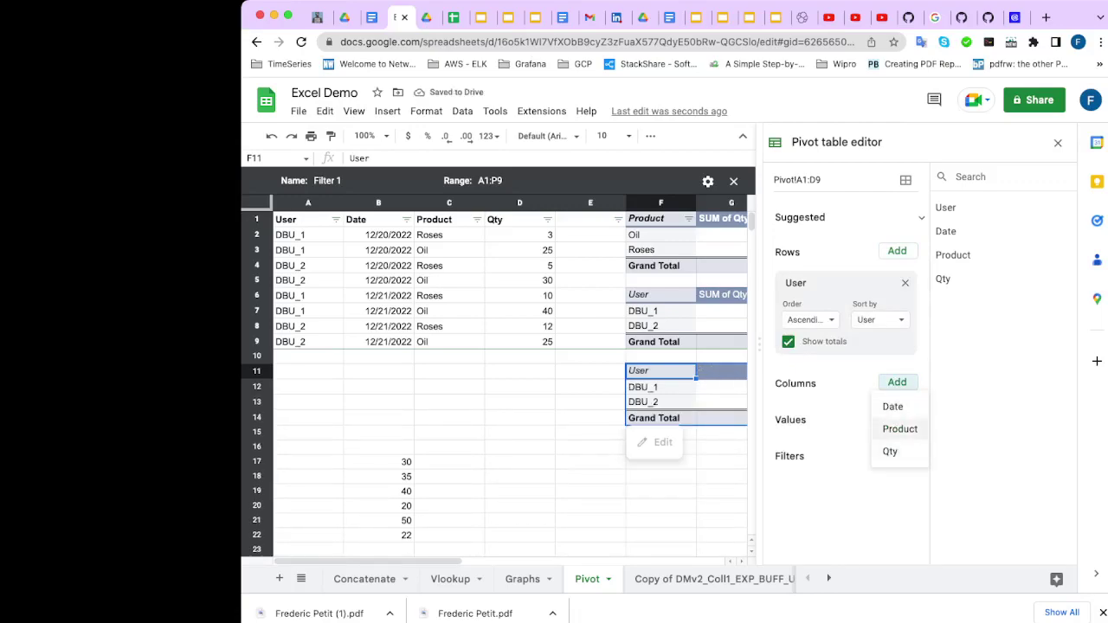
left_click(899, 428)
scroll(848, 389, "down", 1)
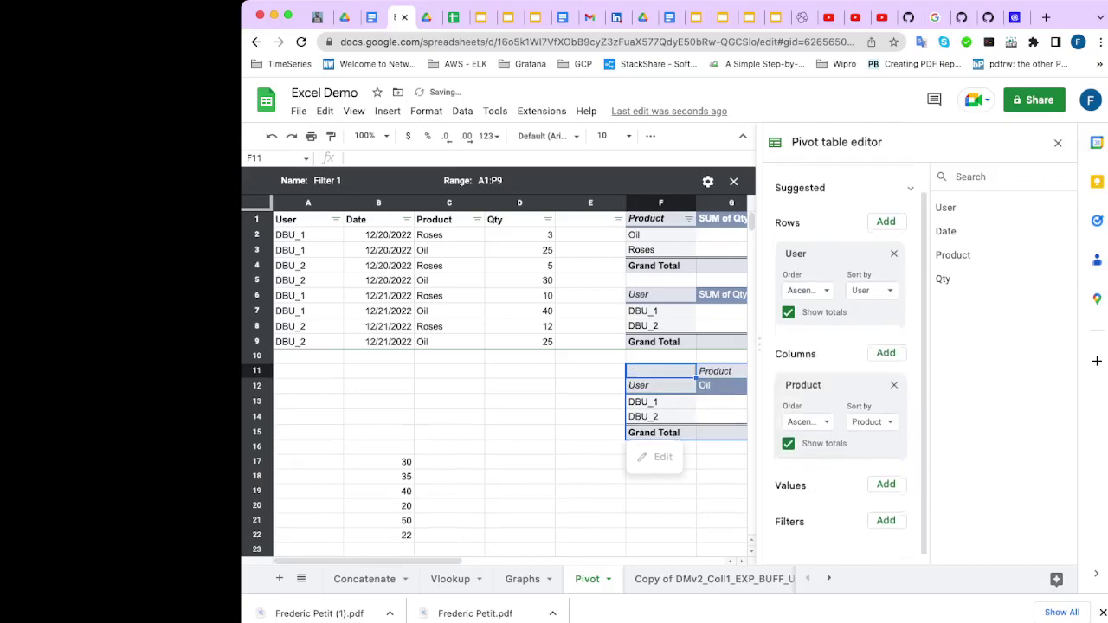
left_click(885, 477)
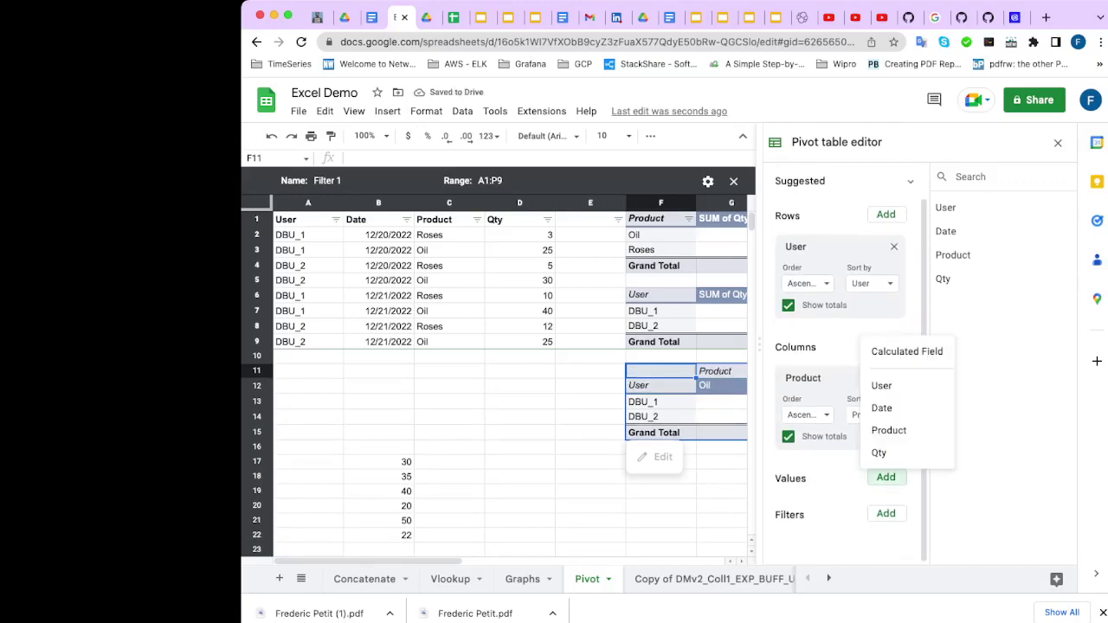
left_click(878, 452)
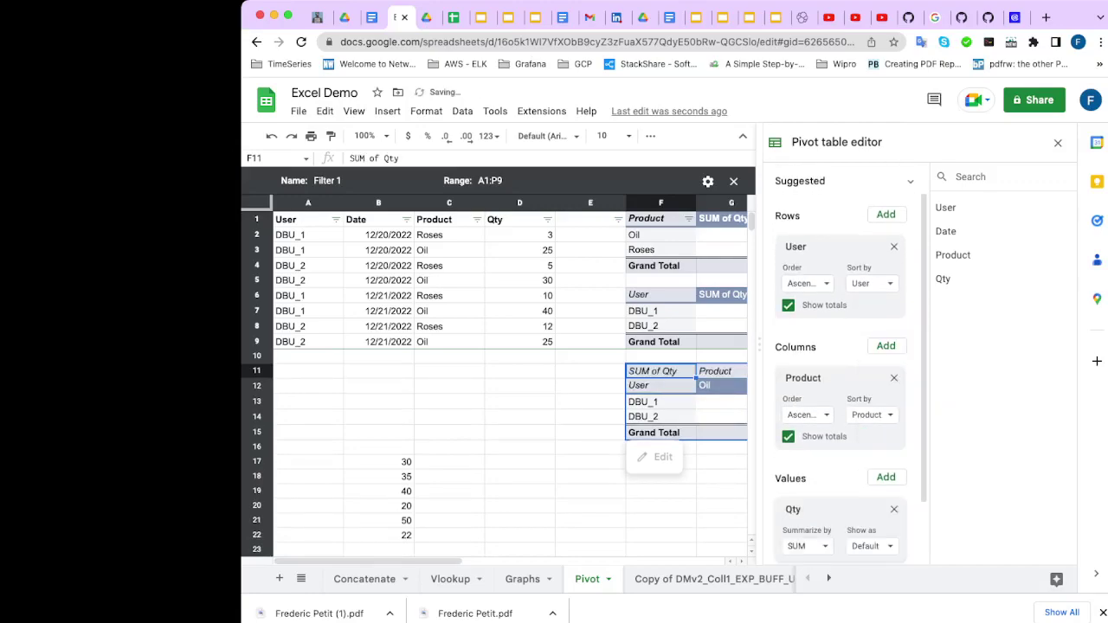
scroll(848, 364, "down", 2)
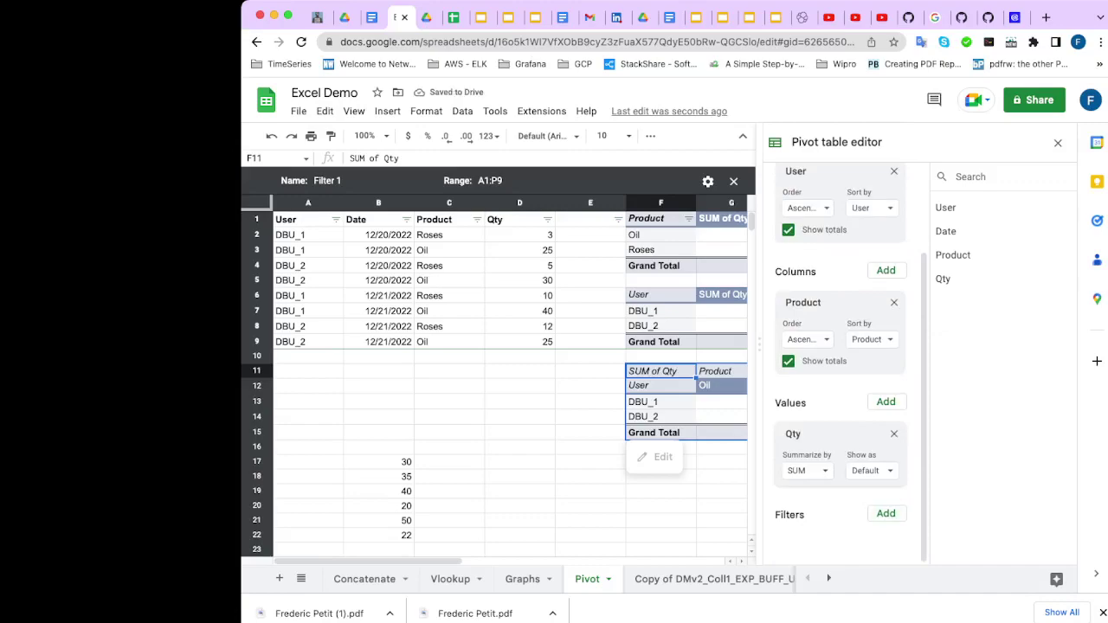
left_click(519, 447)
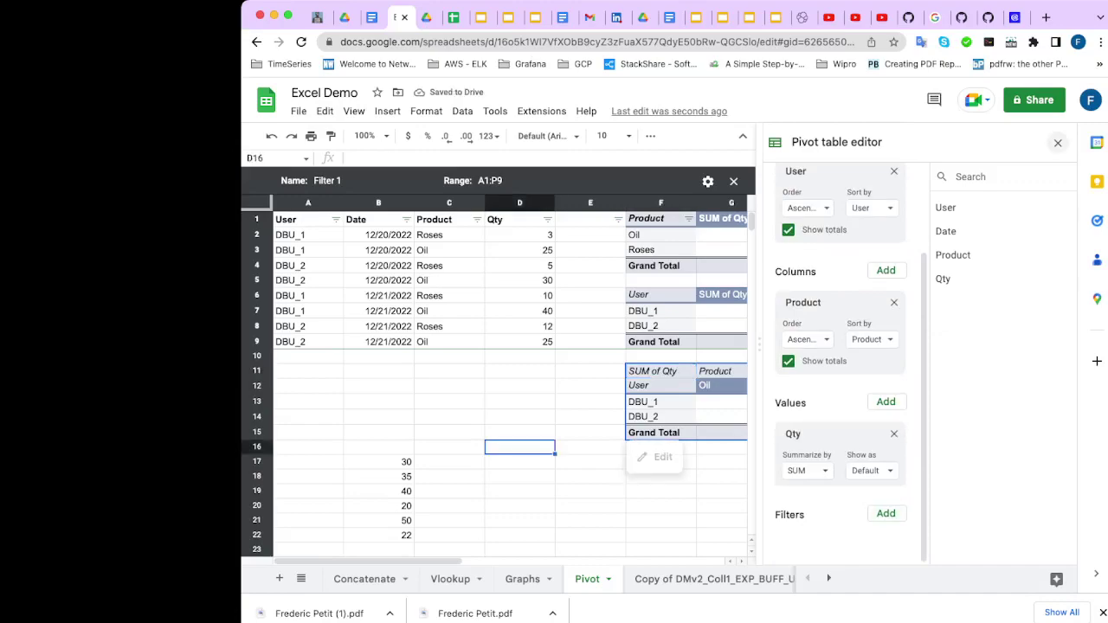
left_click(1056, 142)
left_click(943, 461)
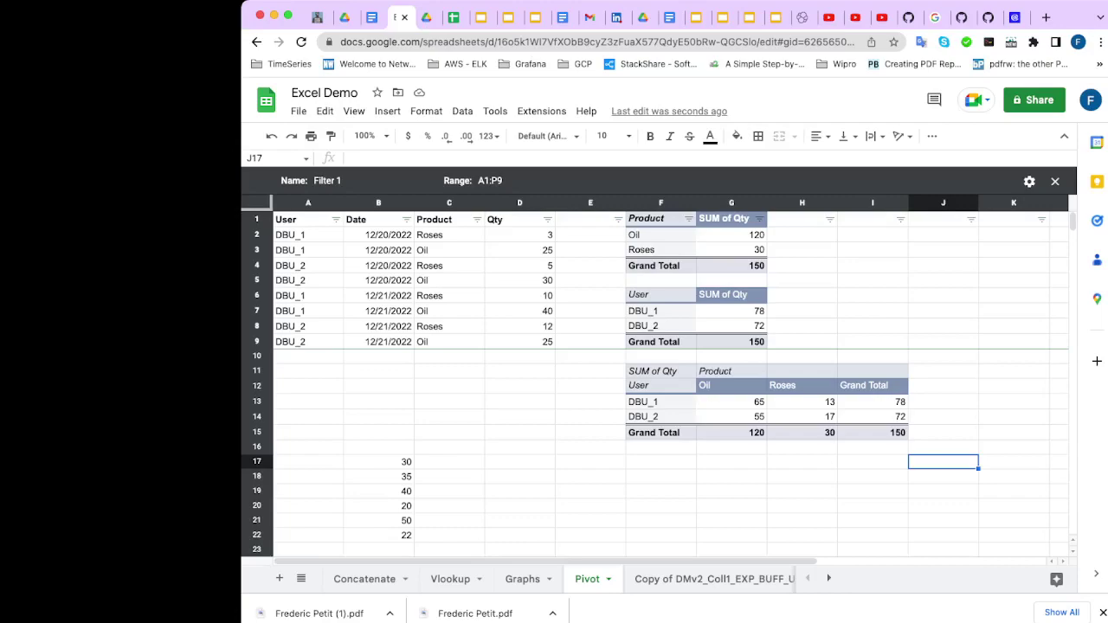
- Review the F4 Function Key slide in Google Slides alongside the absolute-range lookup formula in D2 of the Vlookup sheet
left_click(696, 17)
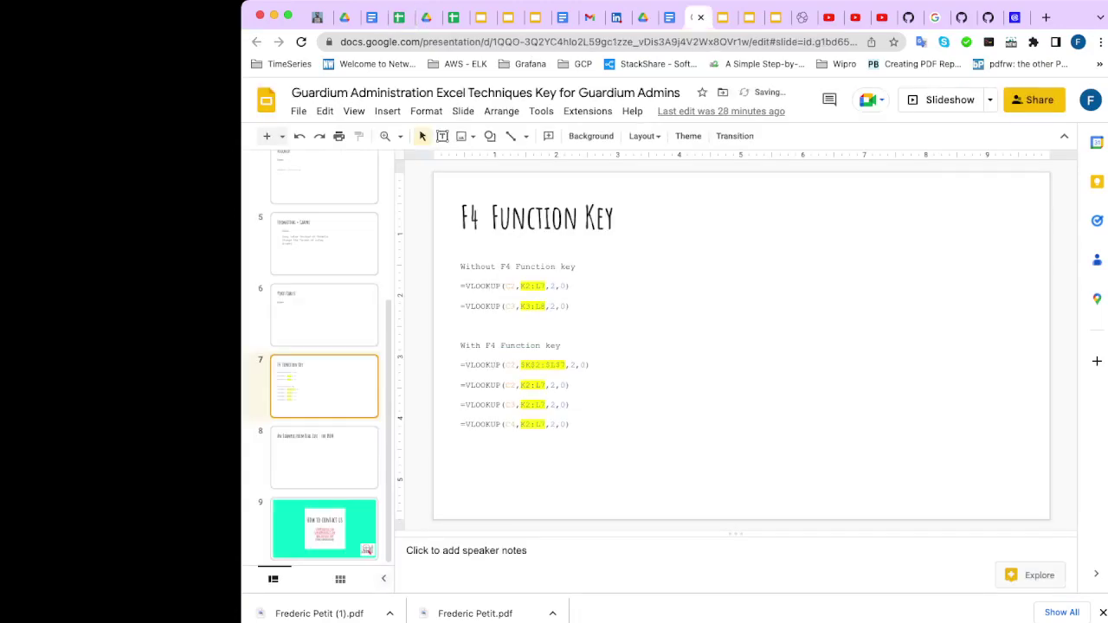
key("super+Tab")
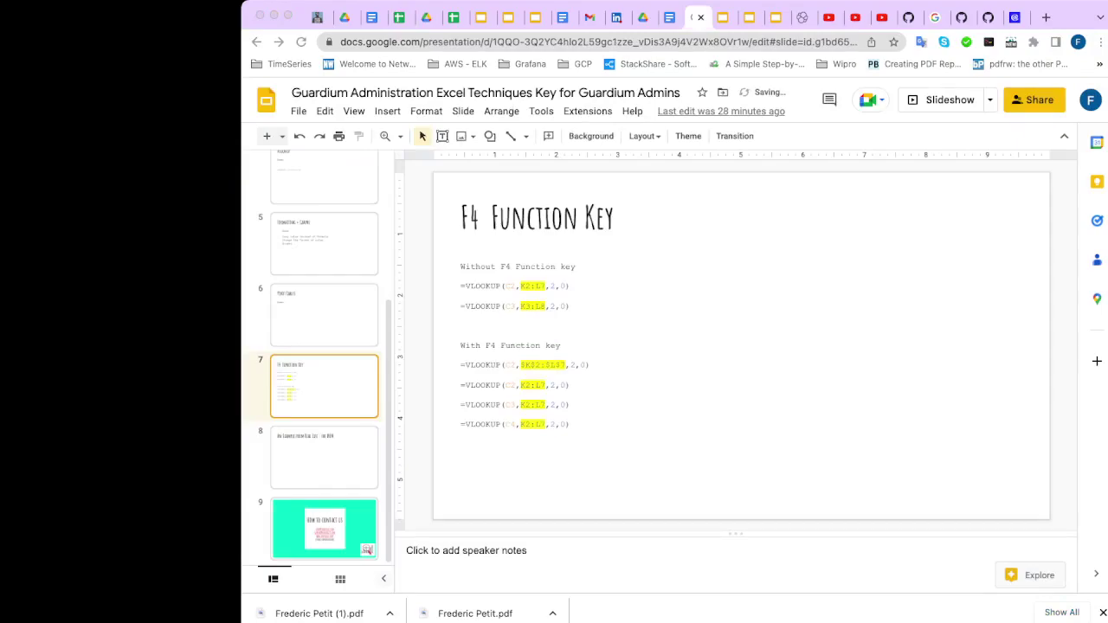
key("super+Tab")
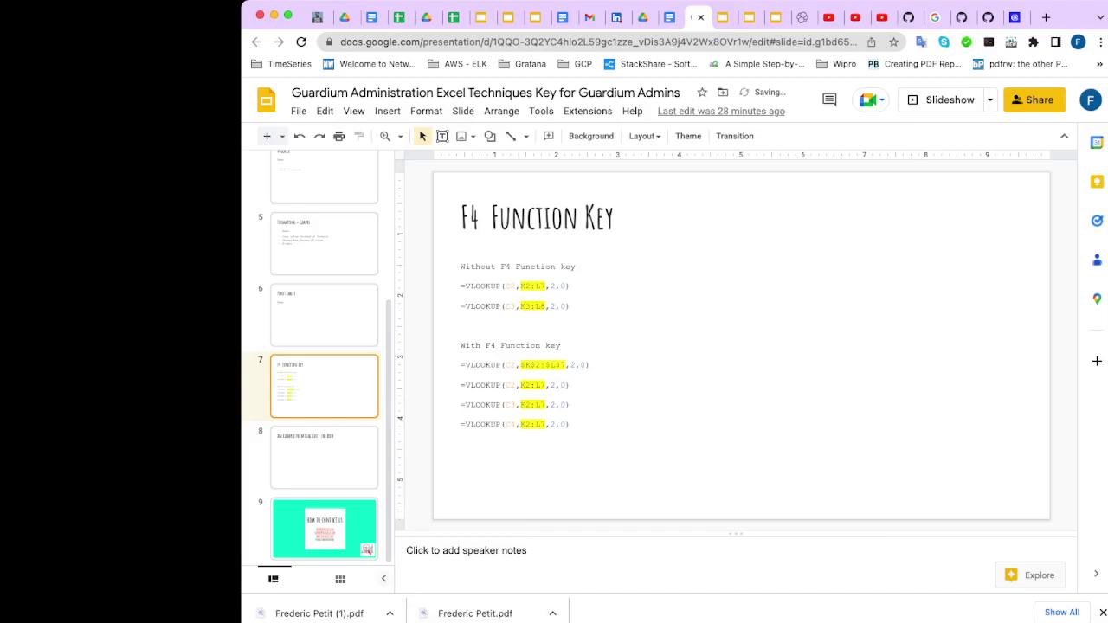
key("super+4")
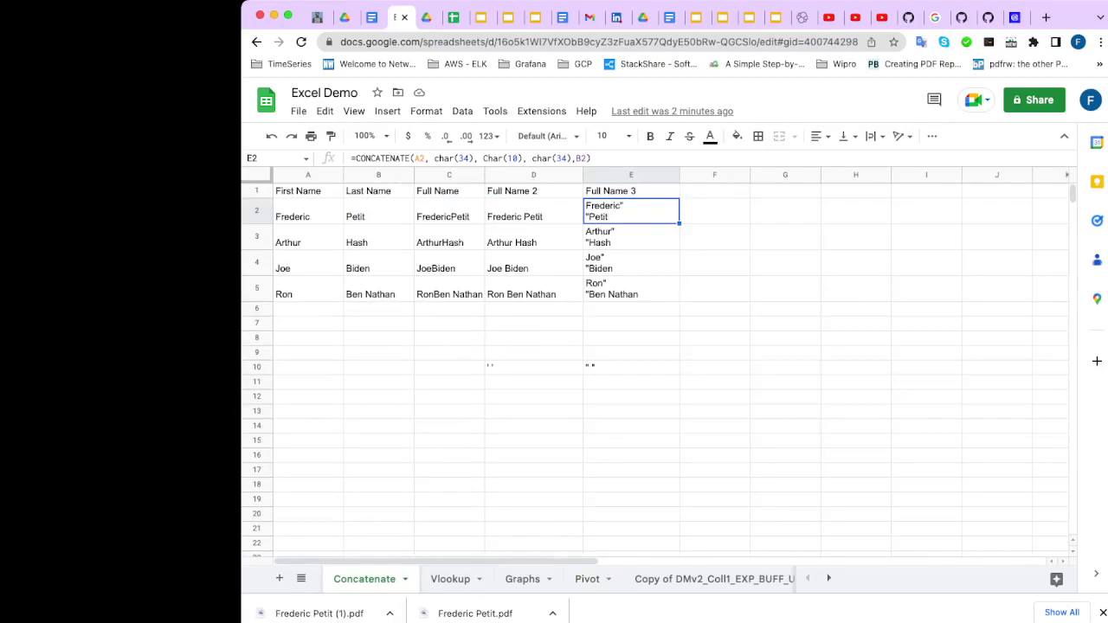
left_click(442, 578)
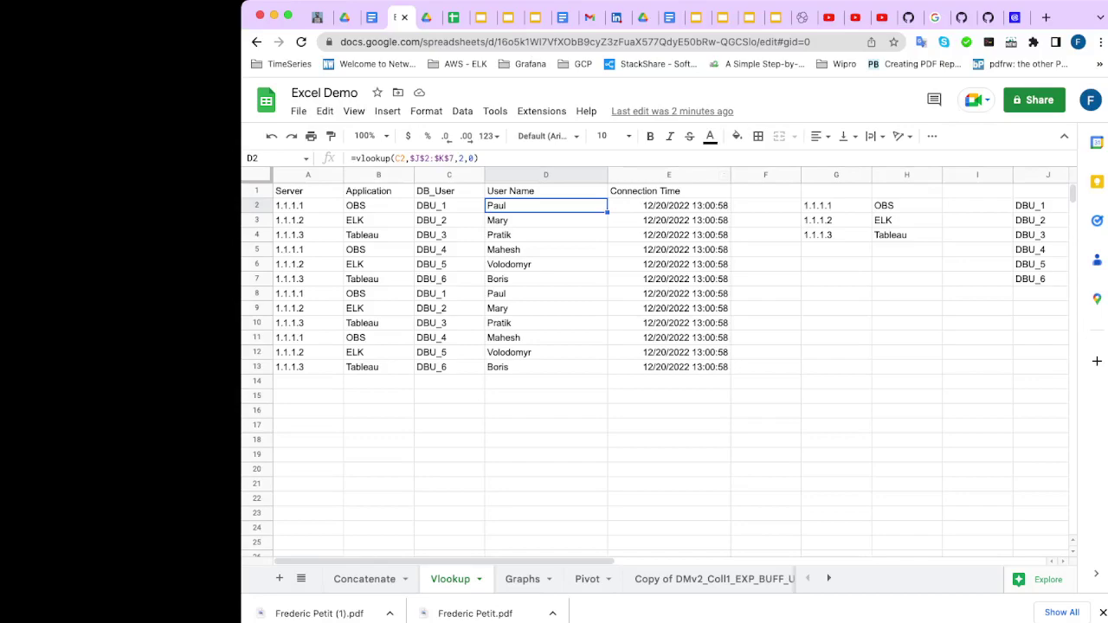
left_click(696, 18)
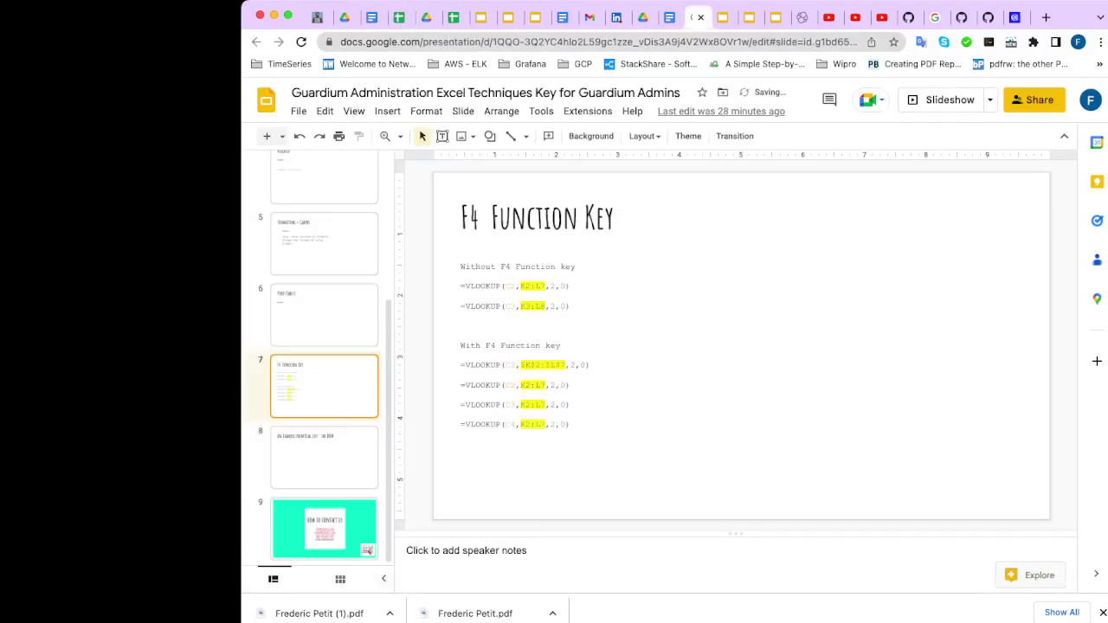
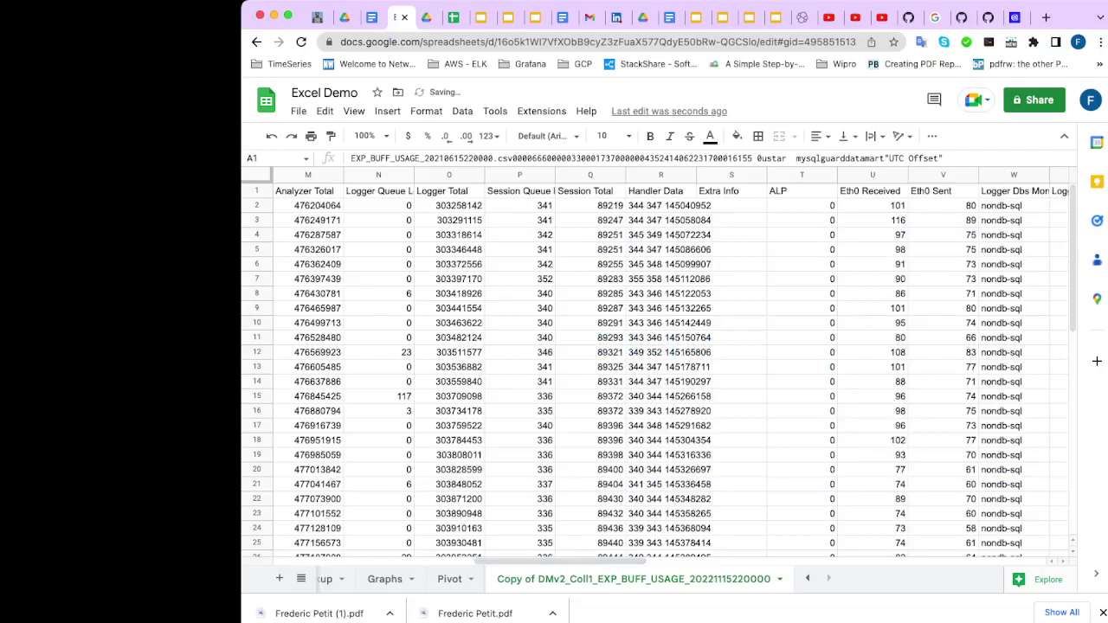
left_click_drag(561, 561, 359, 560)
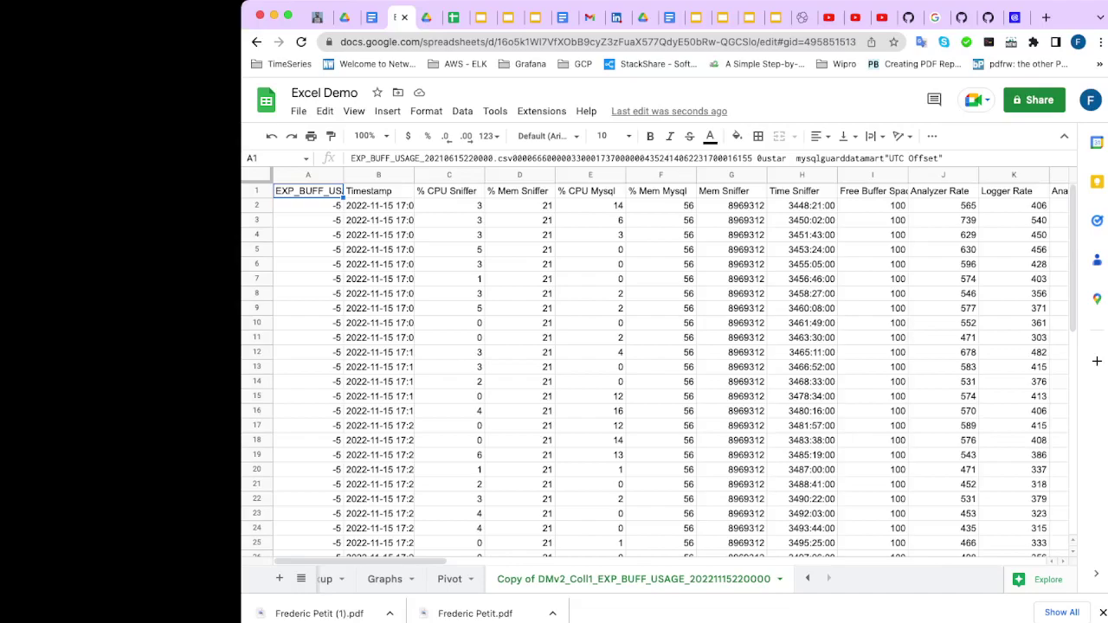
left_click(378, 175)
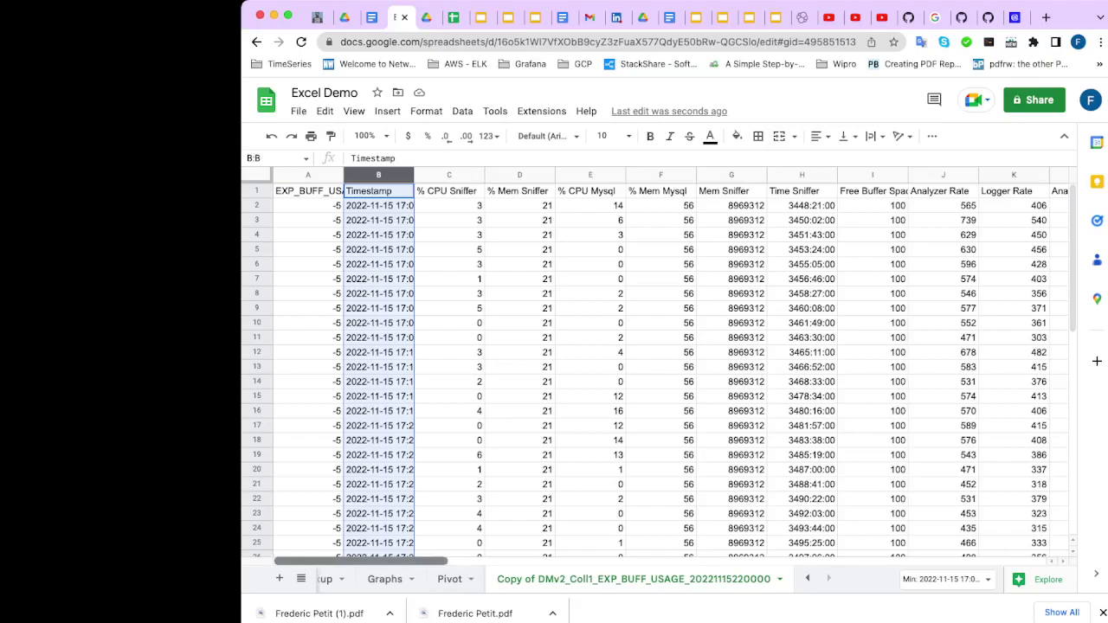
left_click_drag(360, 560, 379, 561)
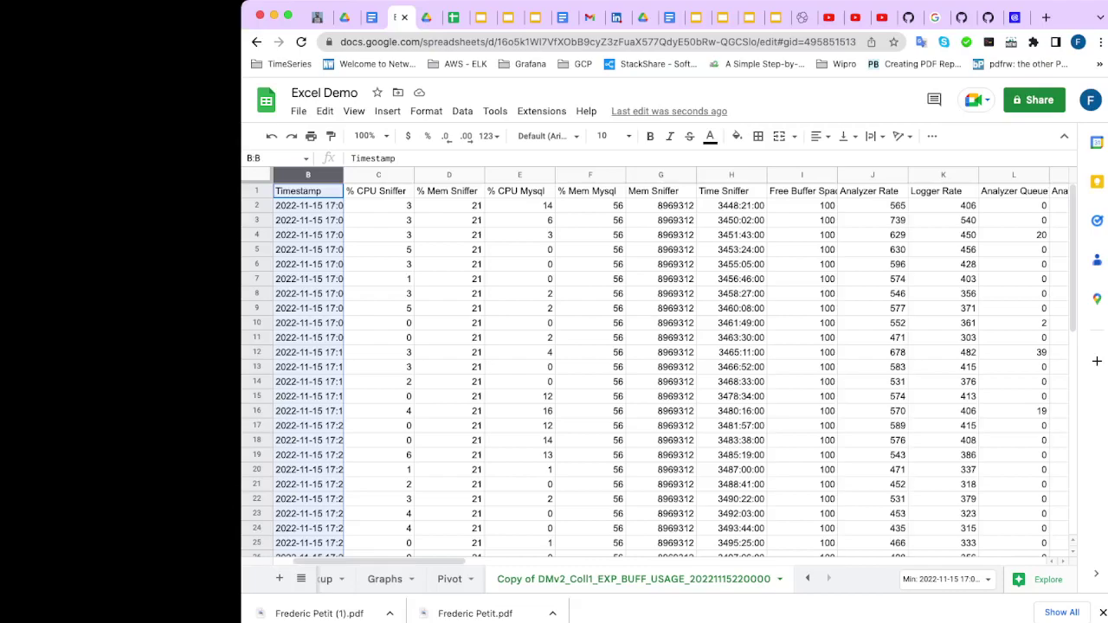
left_click(872, 175)
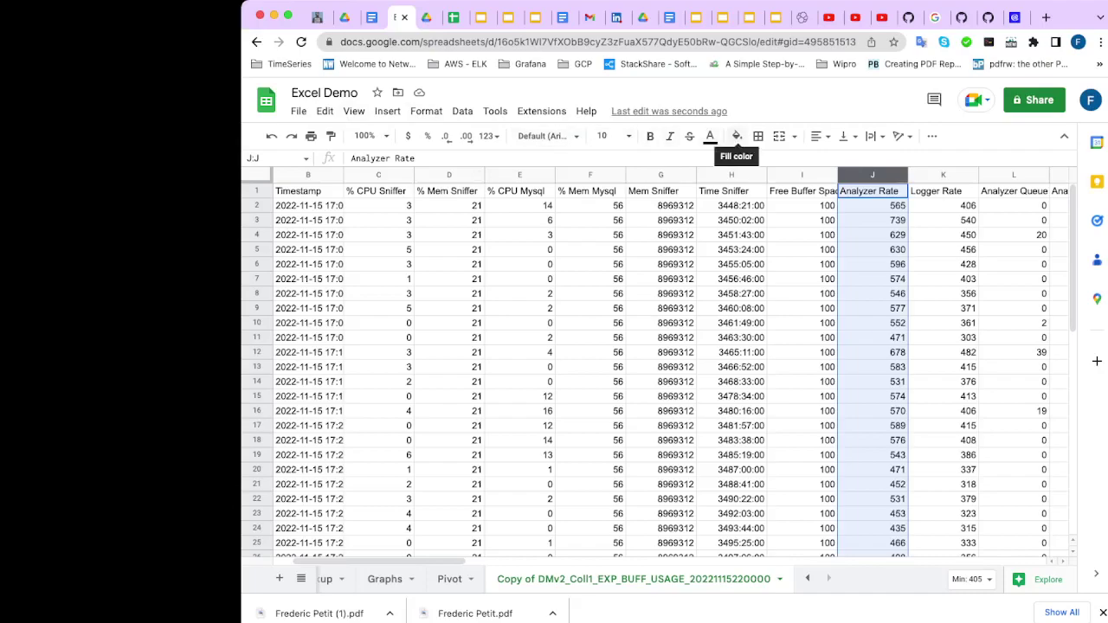
left_click(736, 136)
left_click(793, 200)
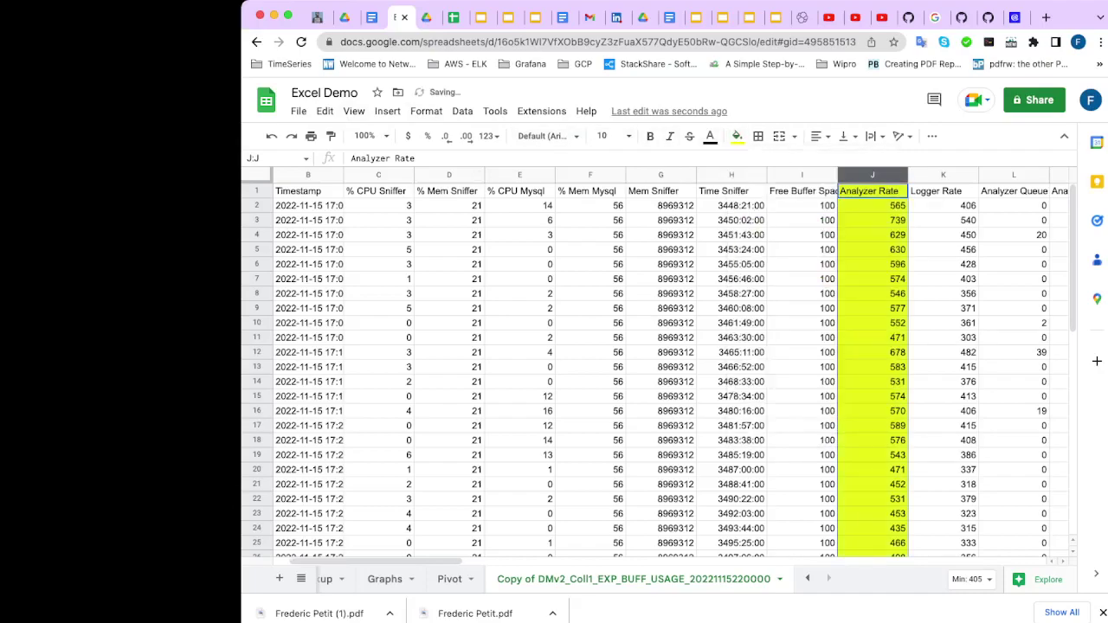
- Fill the Analyzer Queue Length column with yellow
scroll(666, 363, "right", 5)
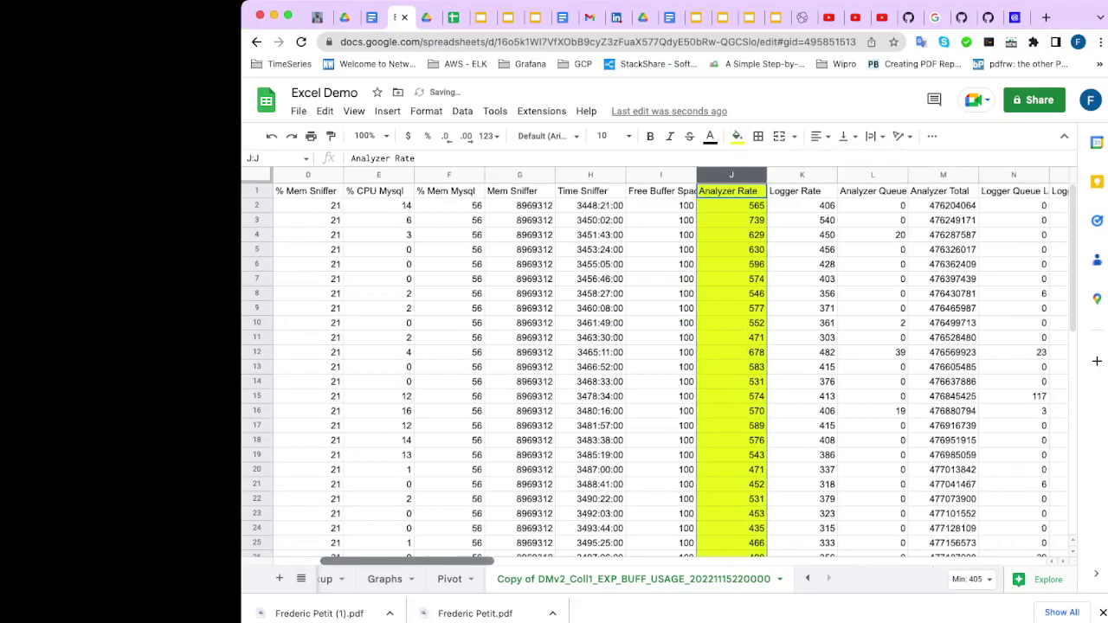
scroll(666, 364, "right", 3)
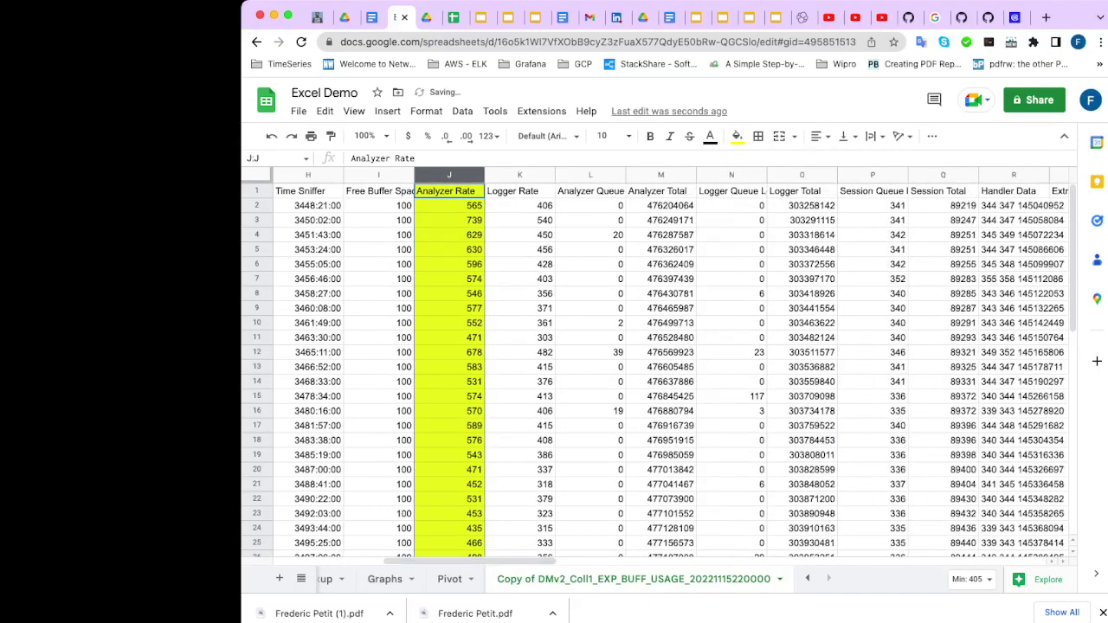
left_click(618, 175)
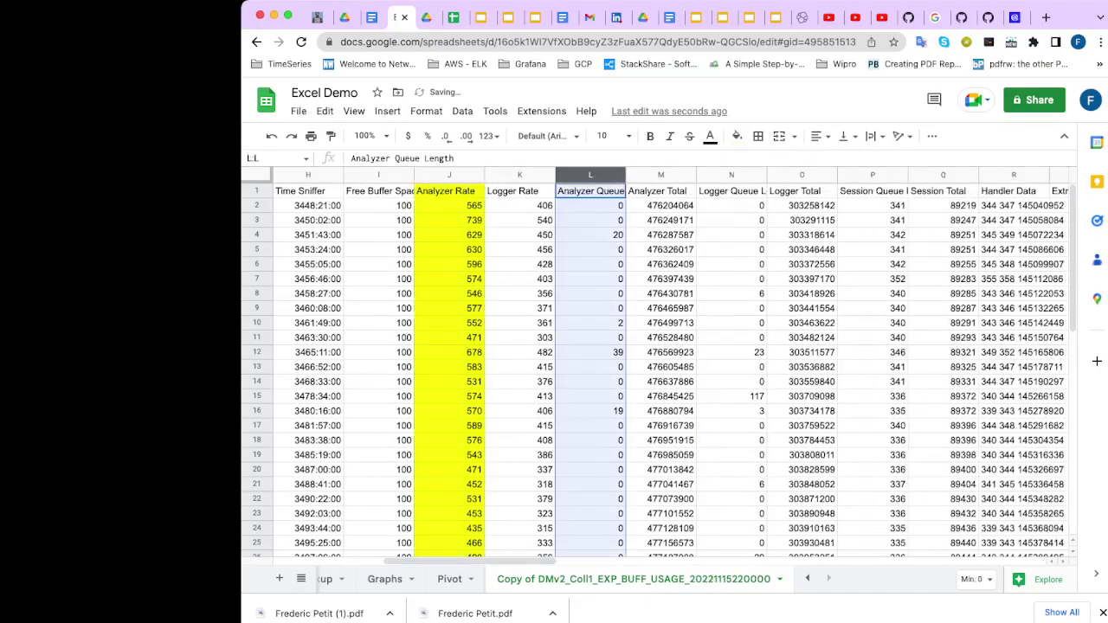
left_click(737, 136)
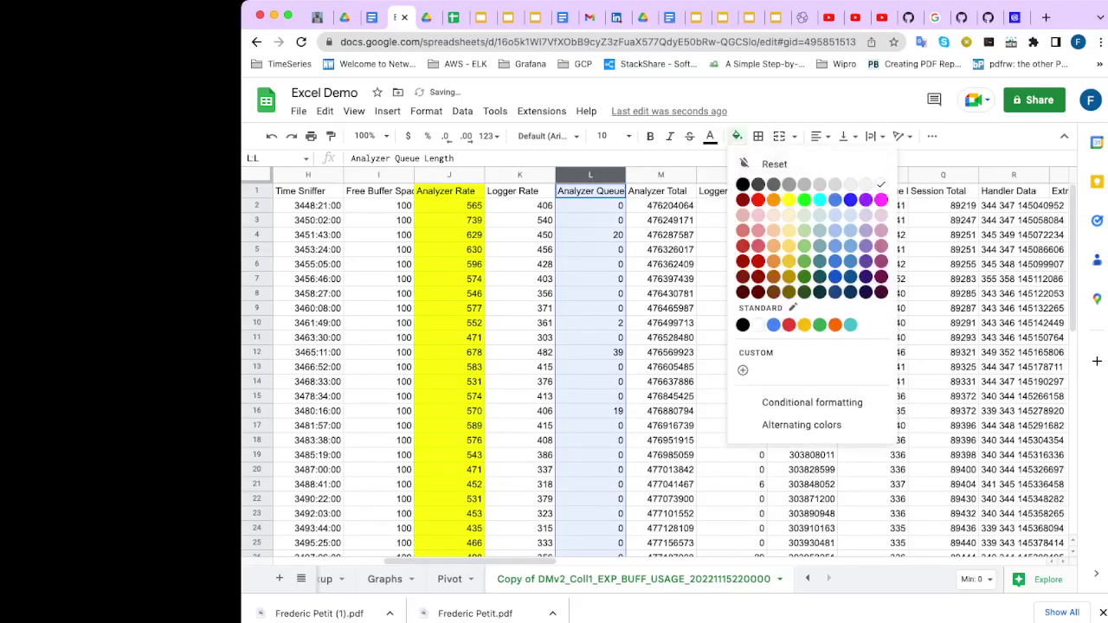
left_click(804, 200)
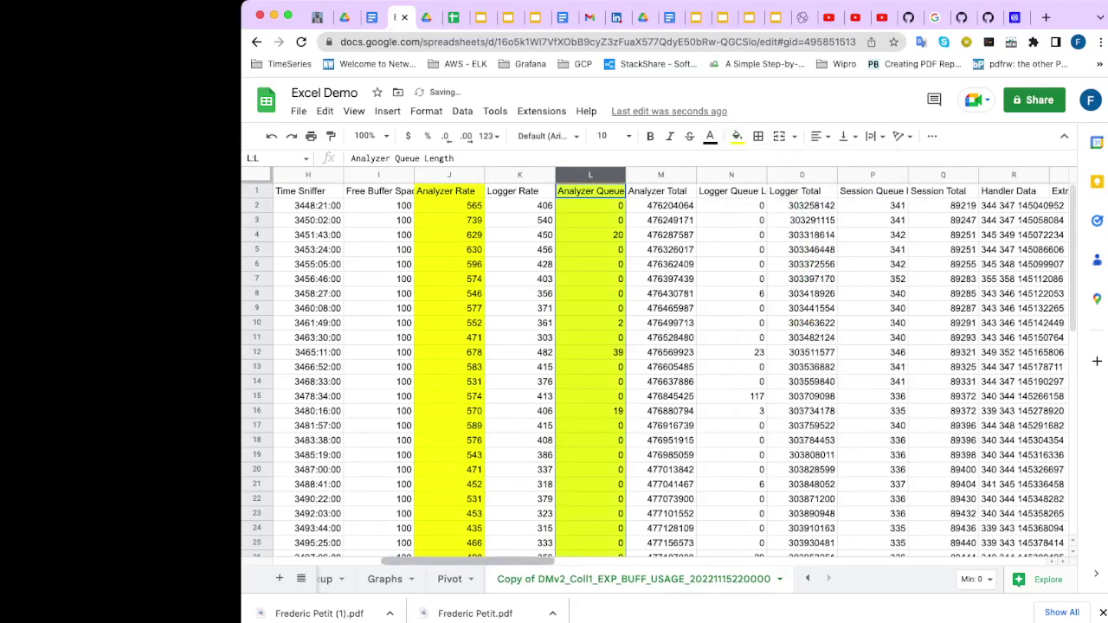
- Fill the Mem Sniffer column with yellow
scroll(657, 364, "left", 5)
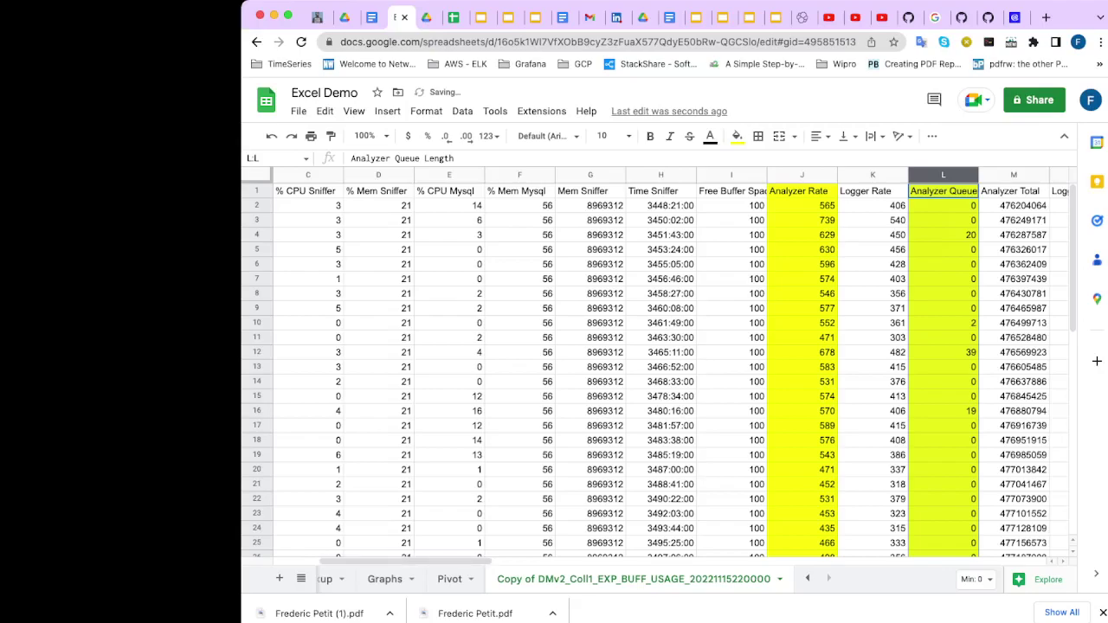
left_click(590, 175)
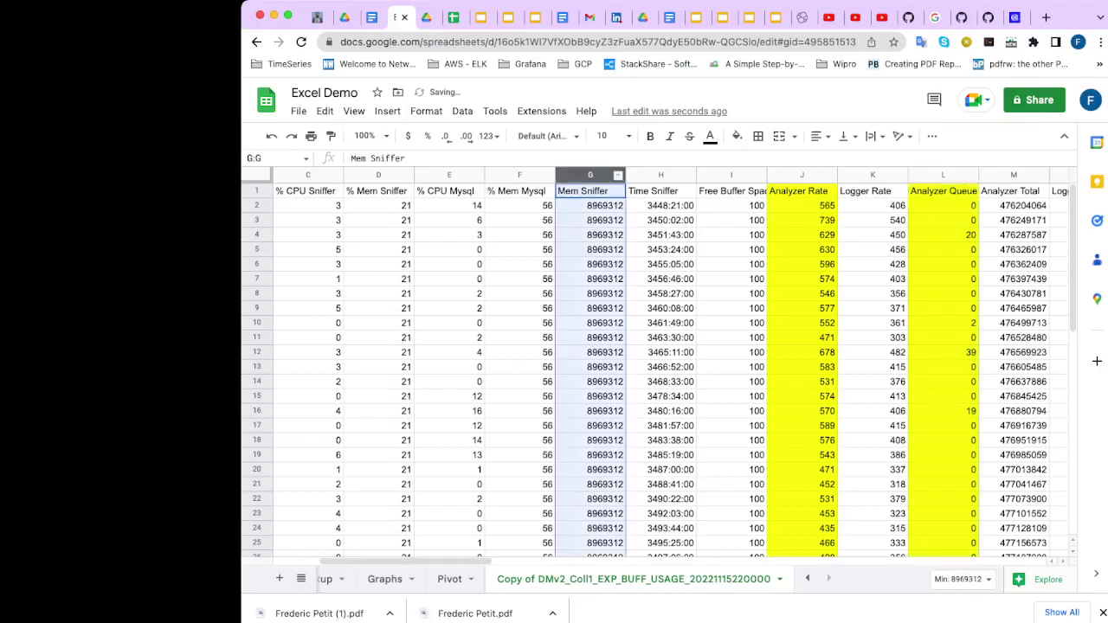
left_click(736, 136)
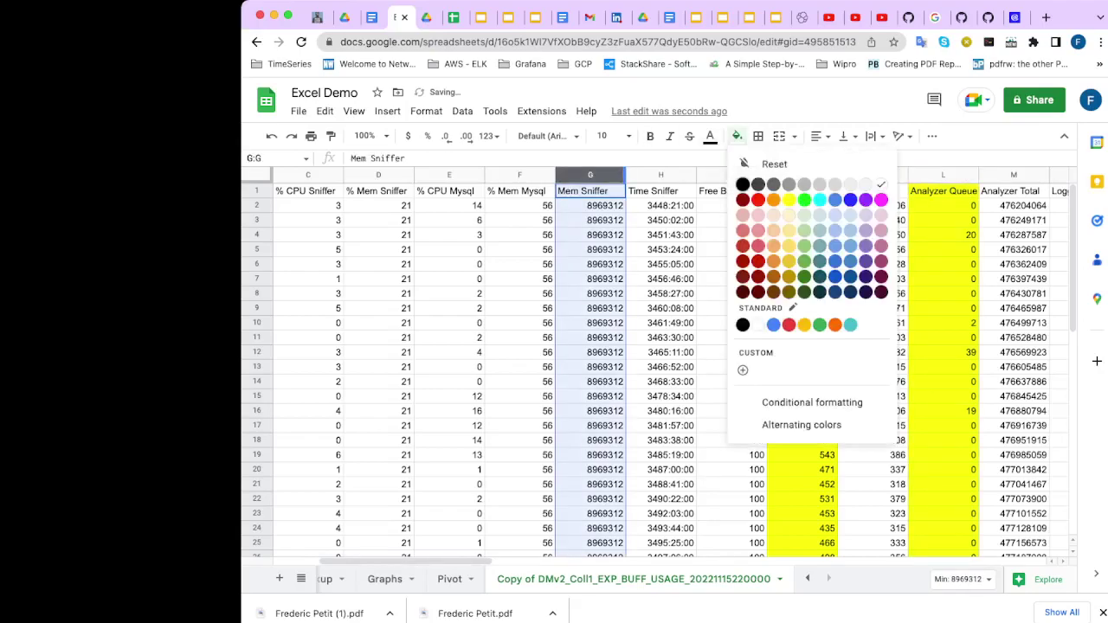
left_click(789, 200)
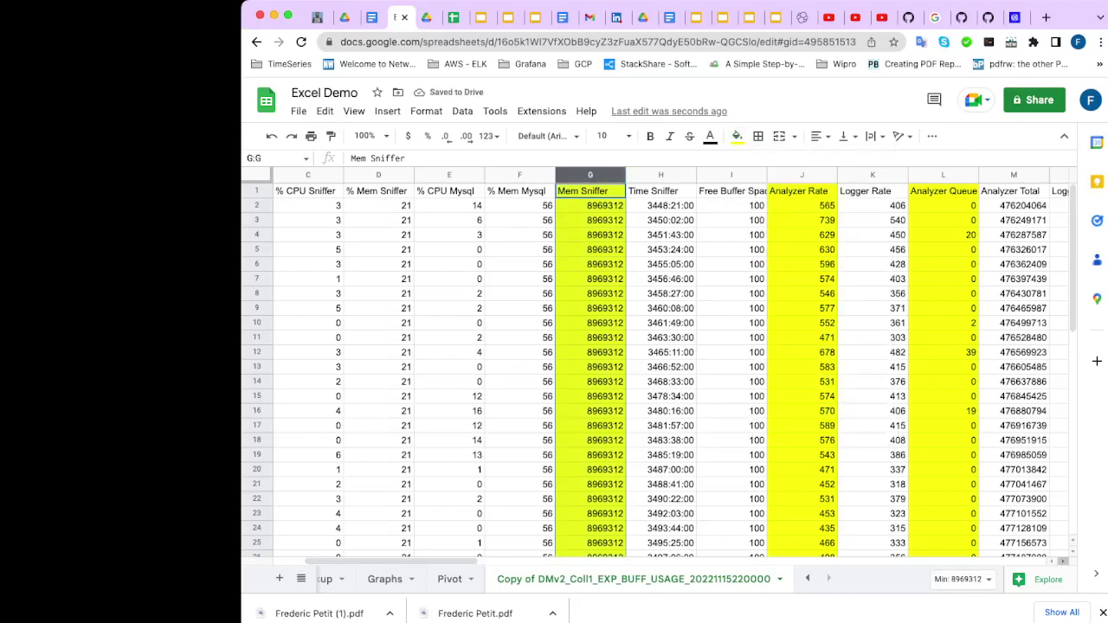
- Fill the Eth0 Received column with yellow
scroll(658, 364, "right", 5)
scroll(658, 364, "right", 5)
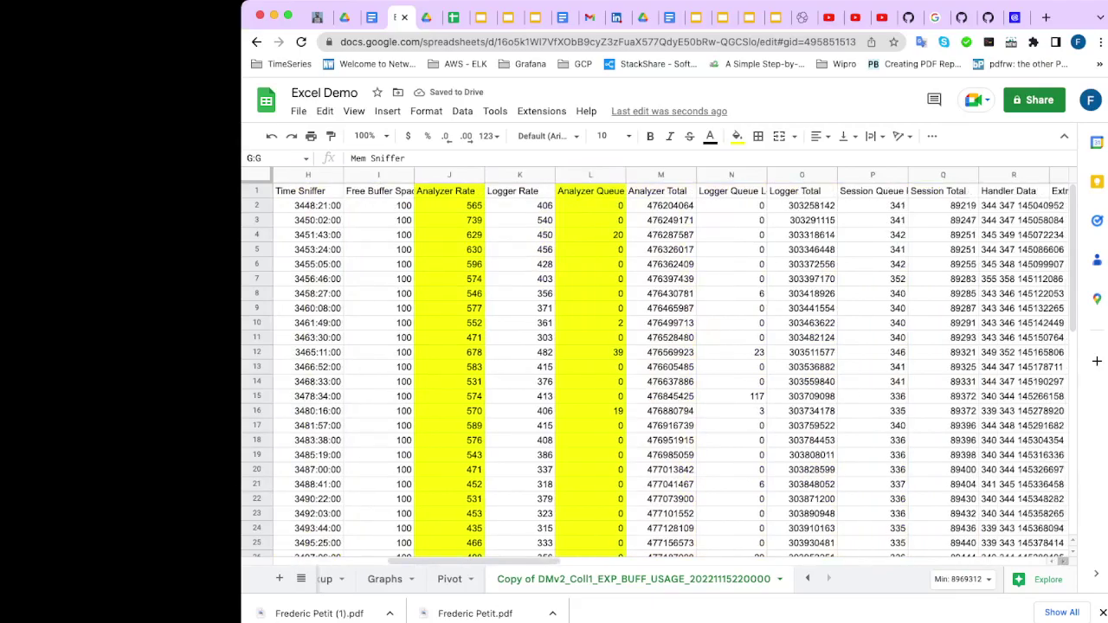
scroll(658, 363, "right", 2)
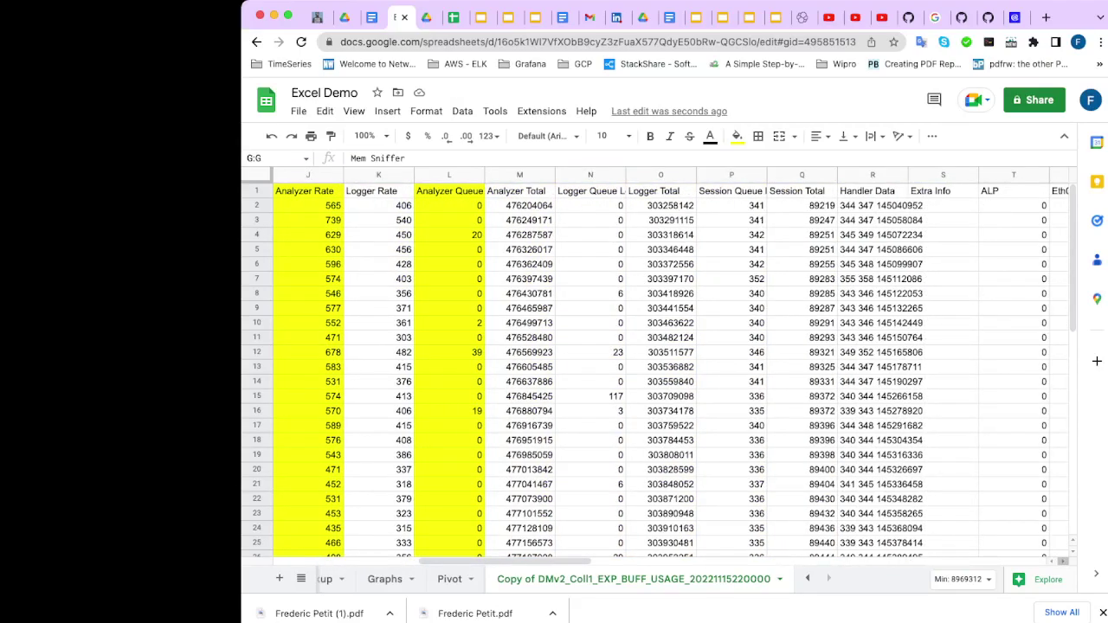
scroll(657, 363, "right", 5)
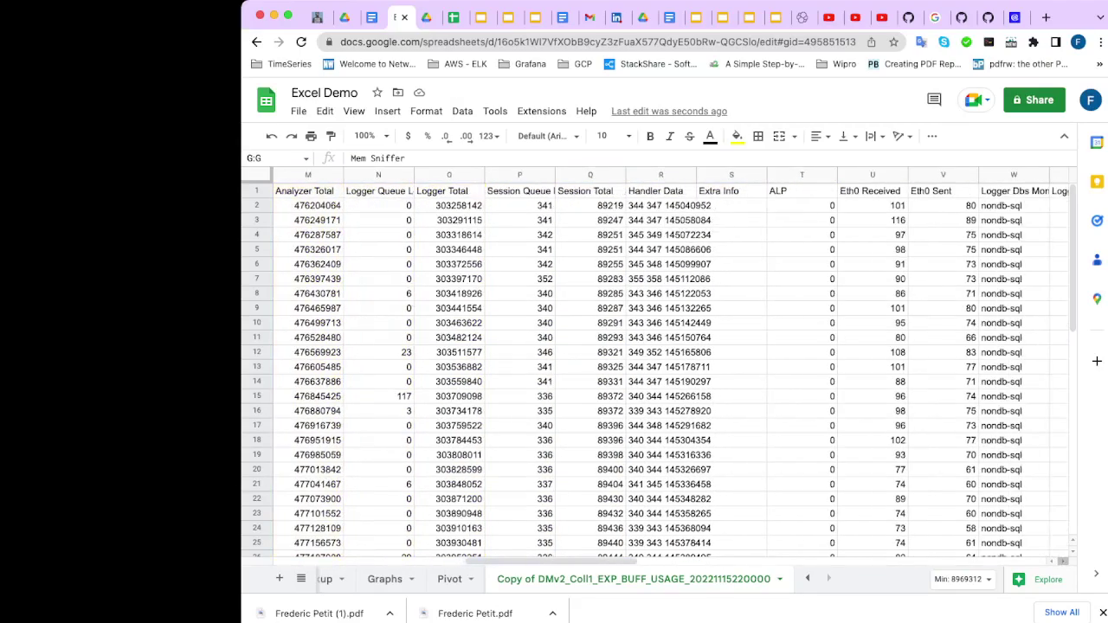
left_click(871, 175)
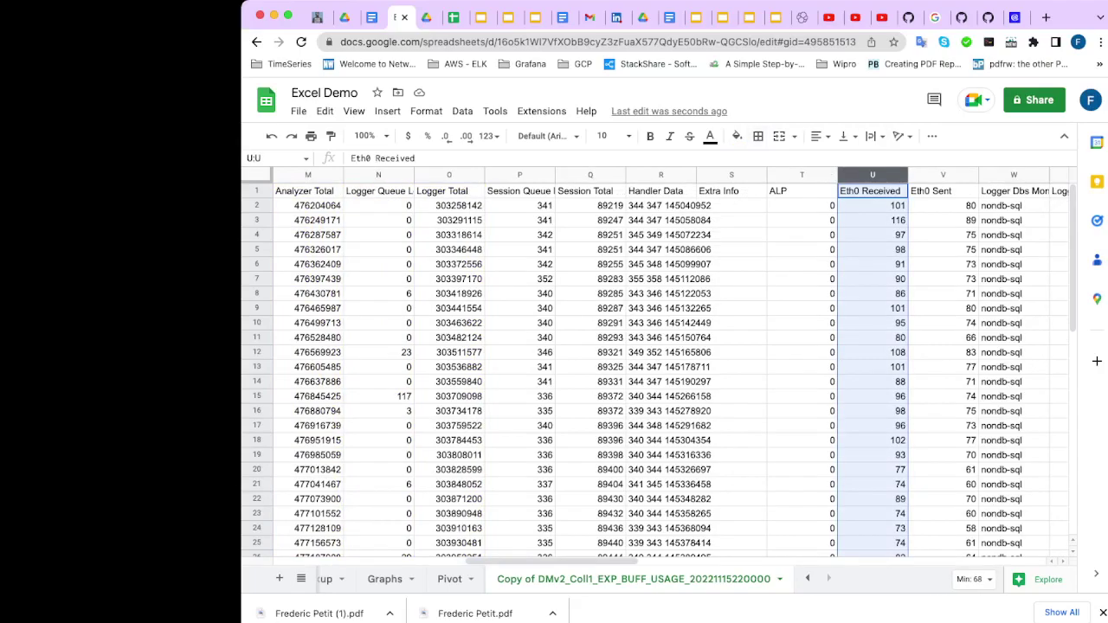
left_click(736, 136)
left_click(788, 199)
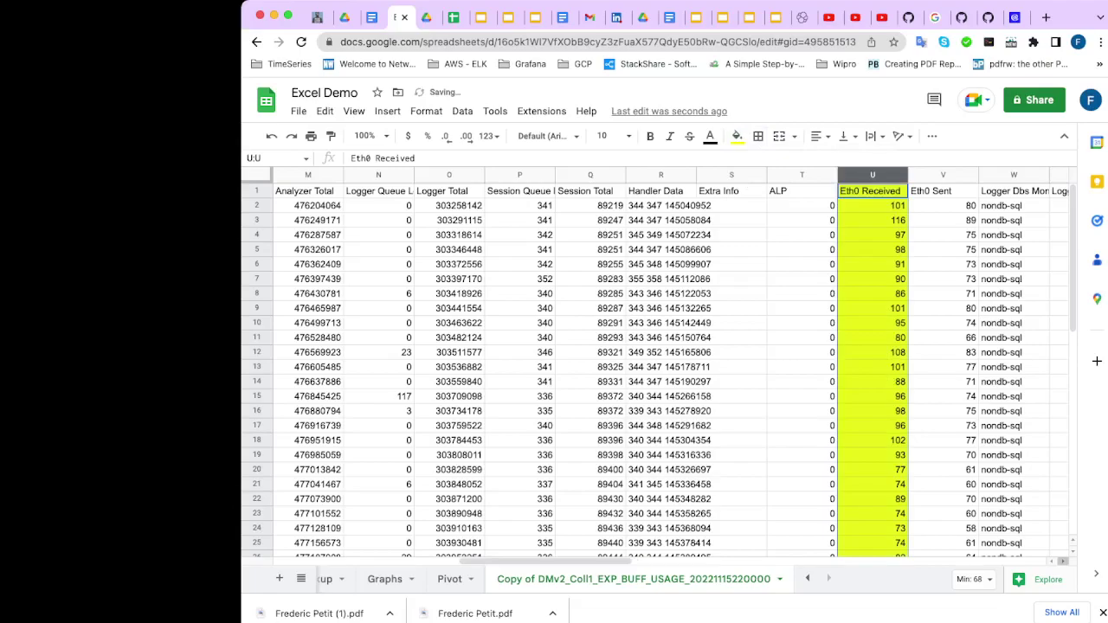
- Fill the Mysql Disk Usage column with yellow
scroll(658, 363, "right", 3)
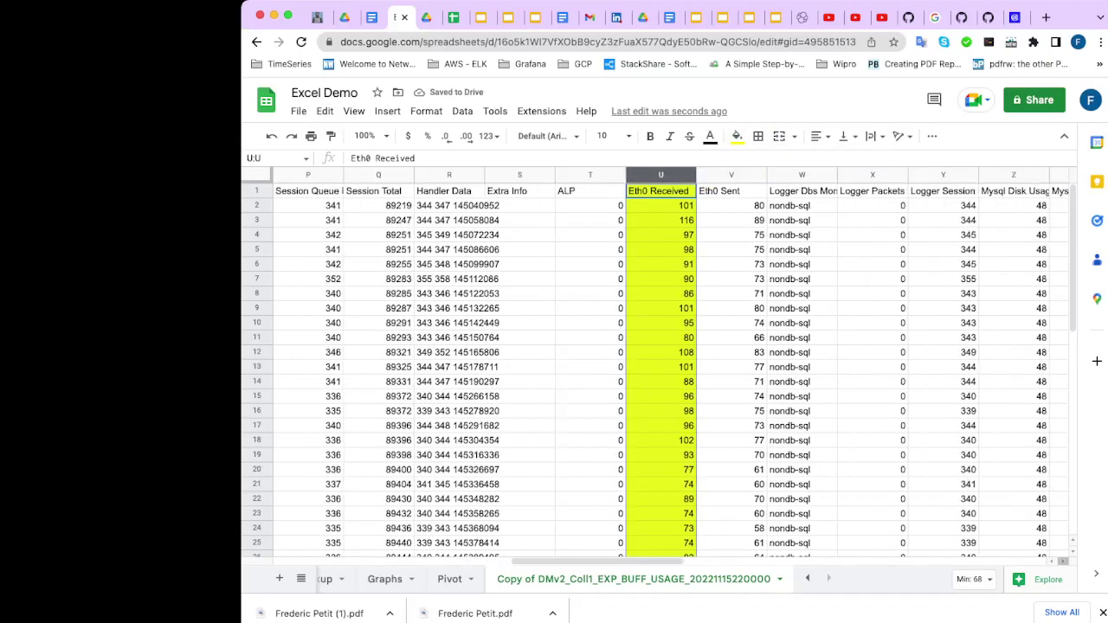
scroll(657, 364, "right", 1)
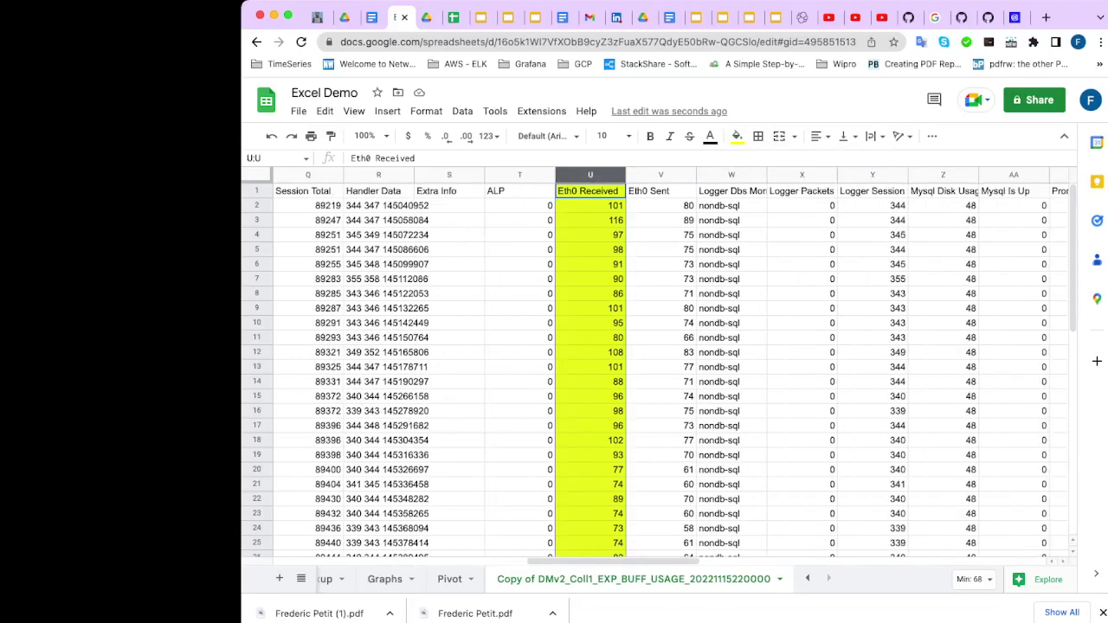
left_click(952, 174)
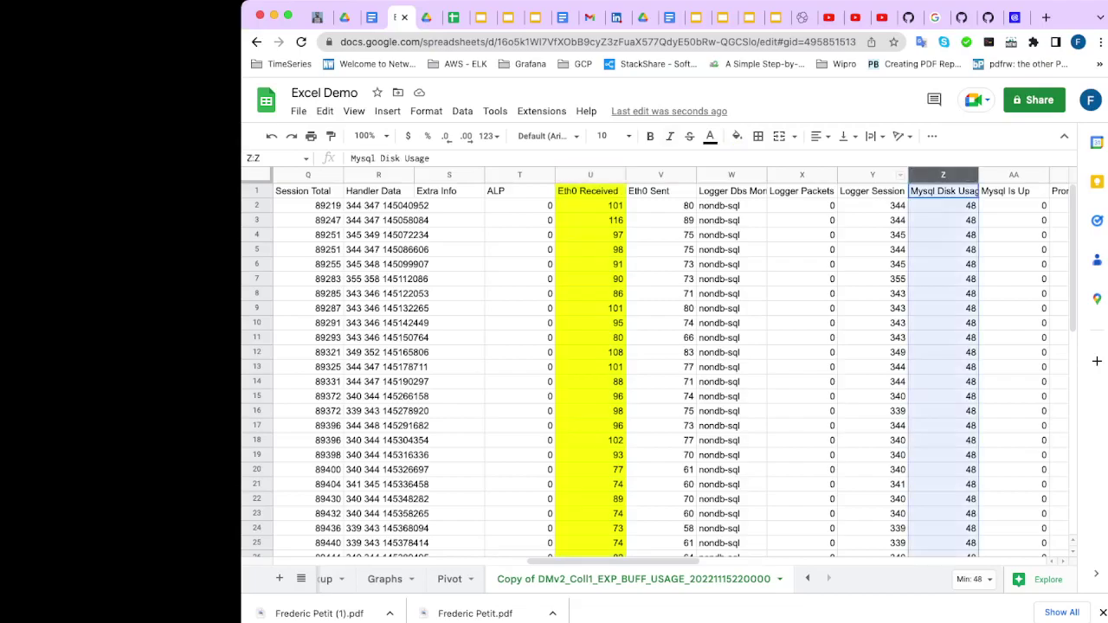
left_click(737, 136)
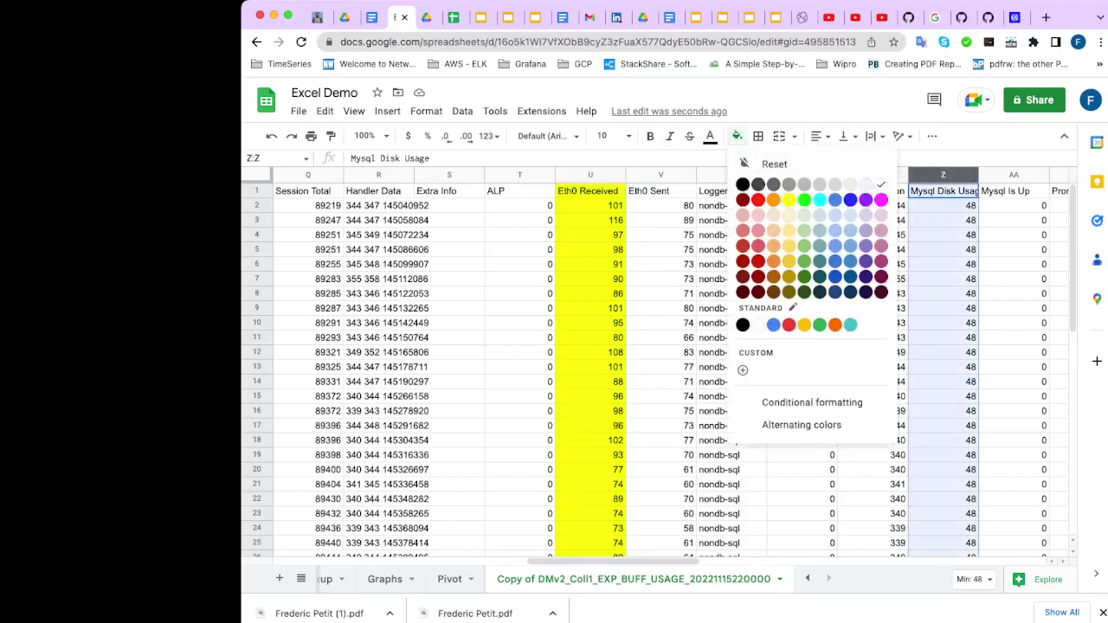
left_click(774, 200)
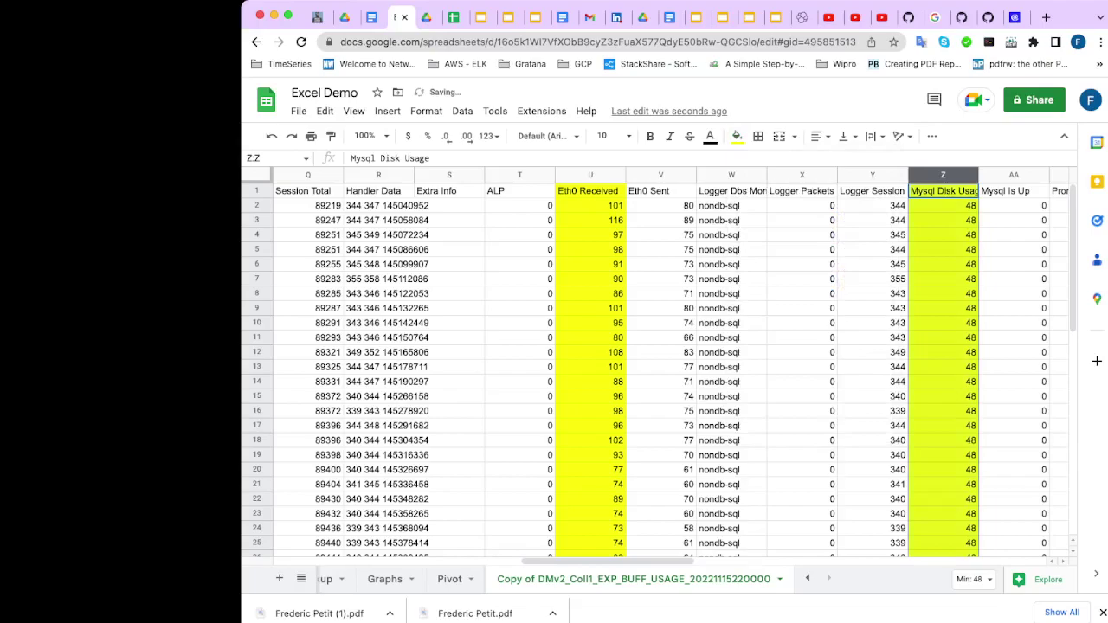
- Fill the TID column with yellow
scroll(658, 372, "right", 10)
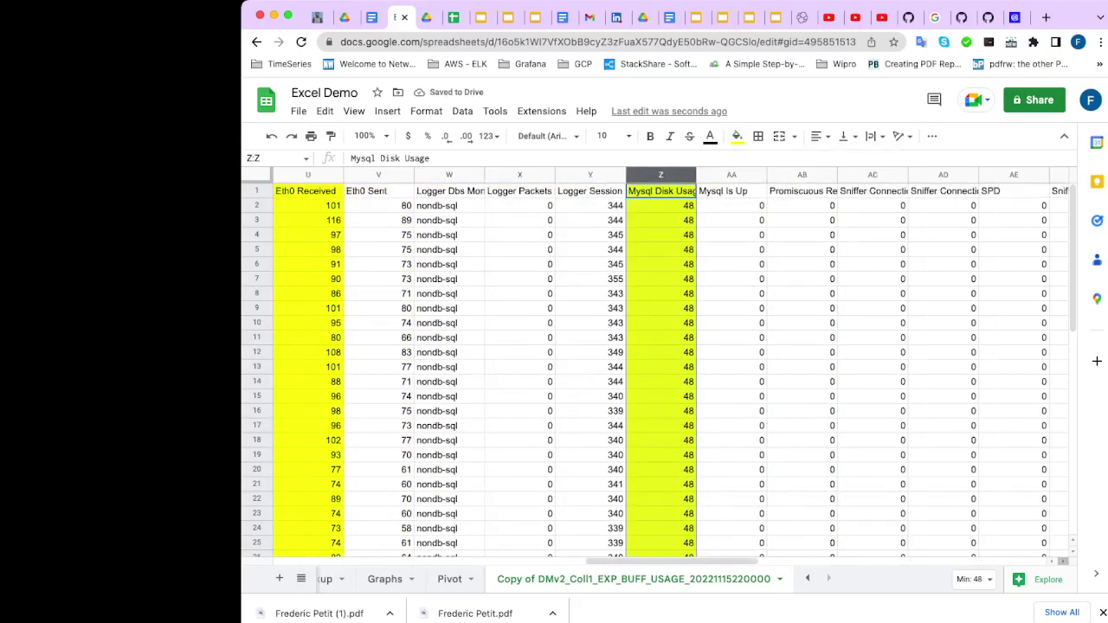
scroll(658, 372, "right", 4)
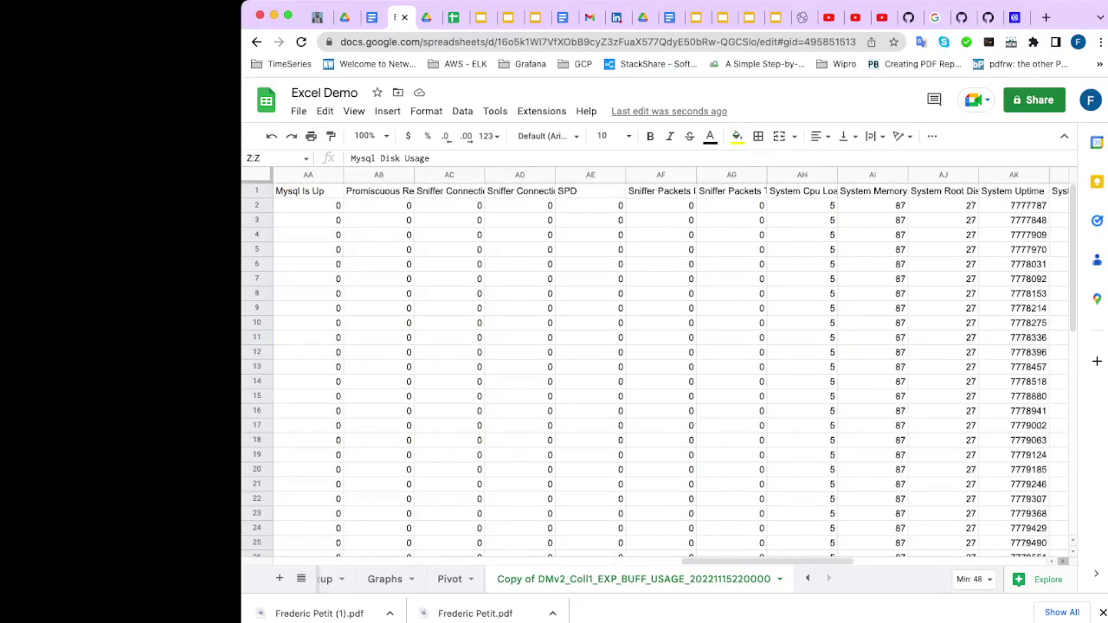
scroll(658, 372, "right", 5)
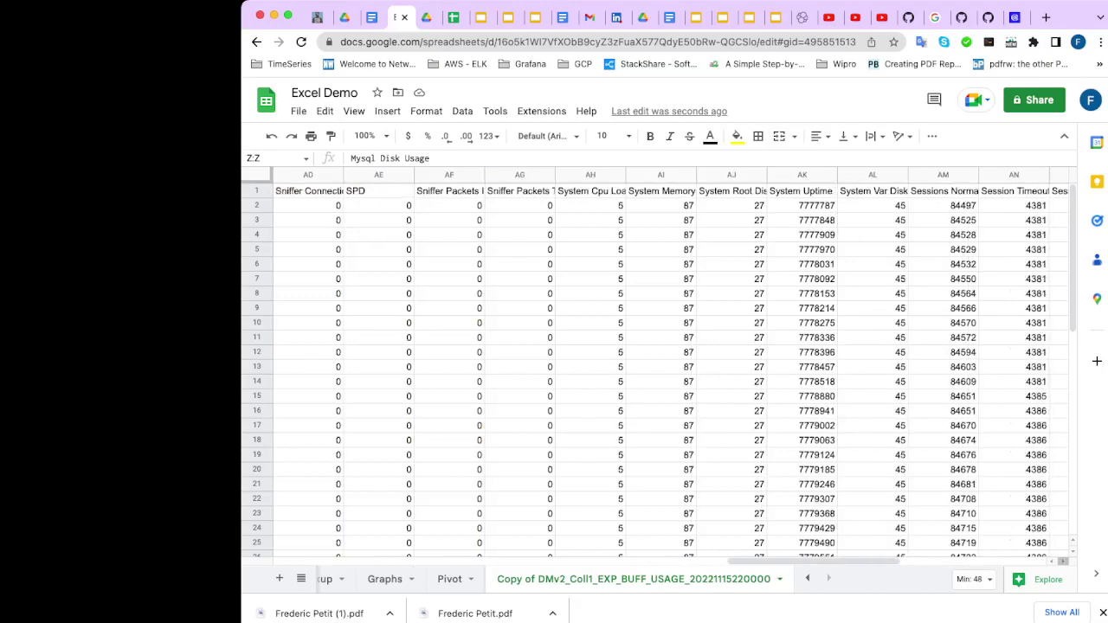
scroll(658, 372, "right", 6)
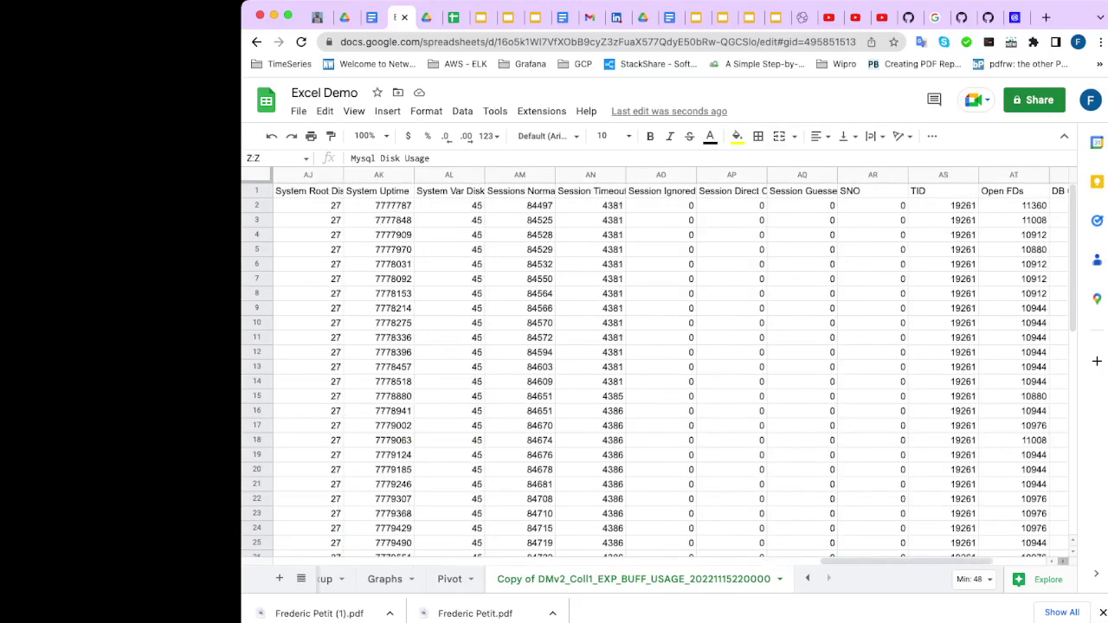
left_click(943, 173)
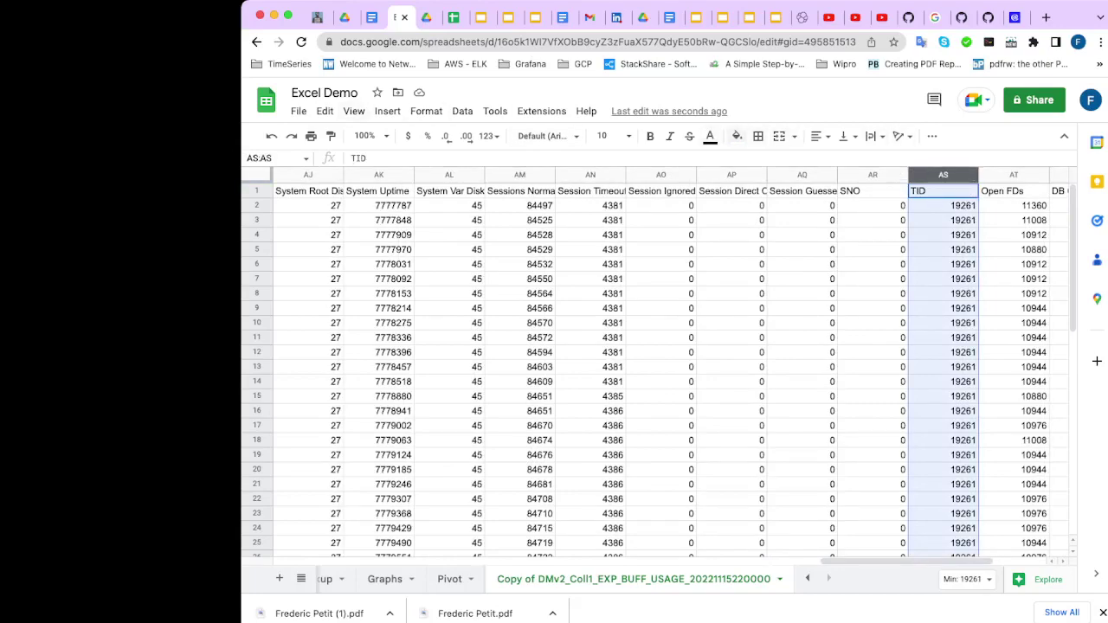
left_click(737, 136)
left_click(788, 199)
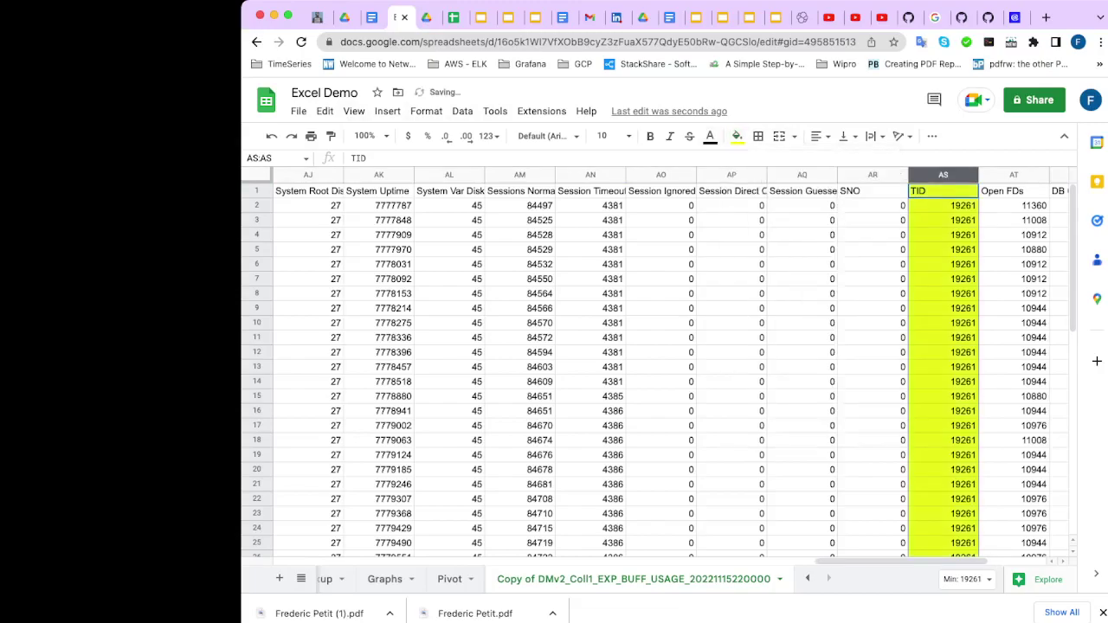
- Apply the Number format with thousands separators to the Mem Sniffer column and reduce it to zero decimal places
scroll(671, 372, "left", 15)
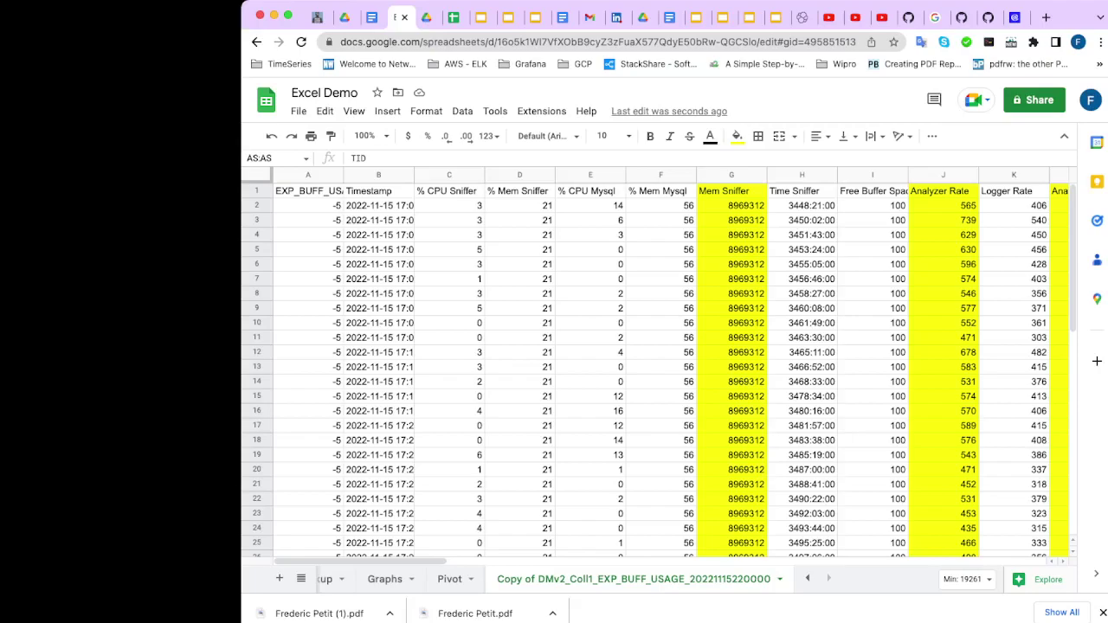
left_click(731, 175)
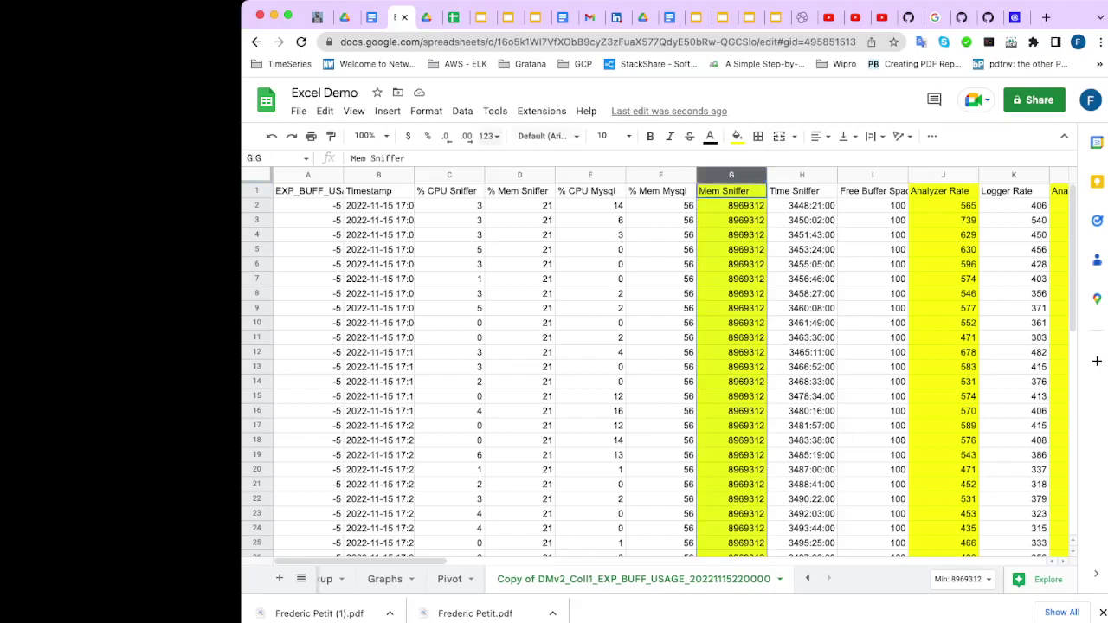
left_click(426, 110)
mouse_move(450, 170)
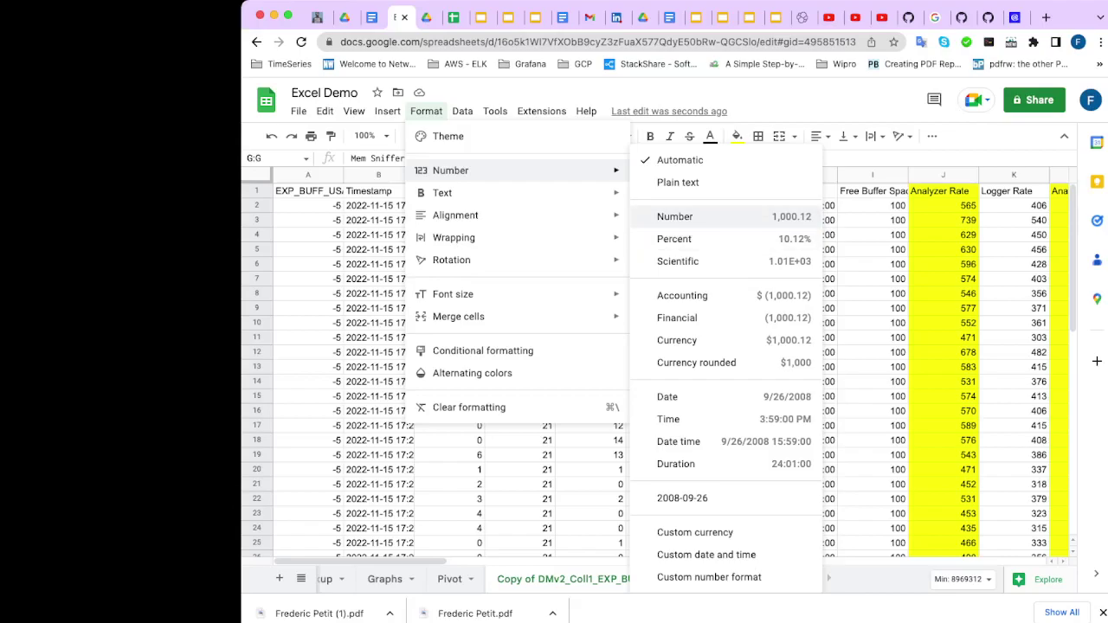
left_click(684, 216)
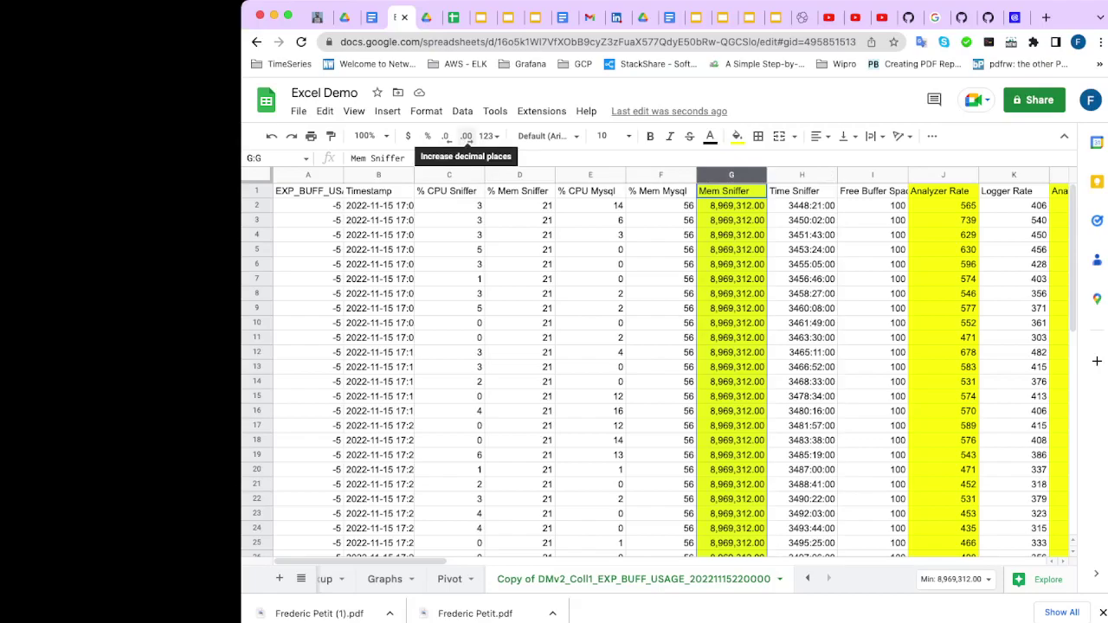
left_click(467, 136)
left_click(445, 136)
left_click(445, 136)
left_click(446, 136)
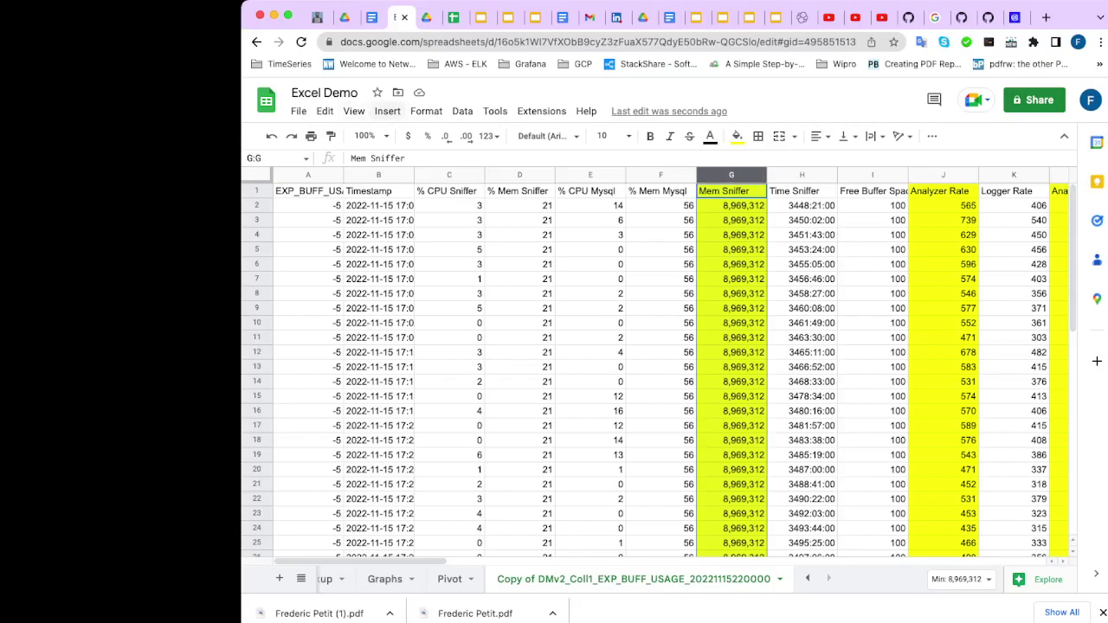
- Insert a chart of the Mem Sniffer column and set its chart type to Line chart
left_click(387, 111)
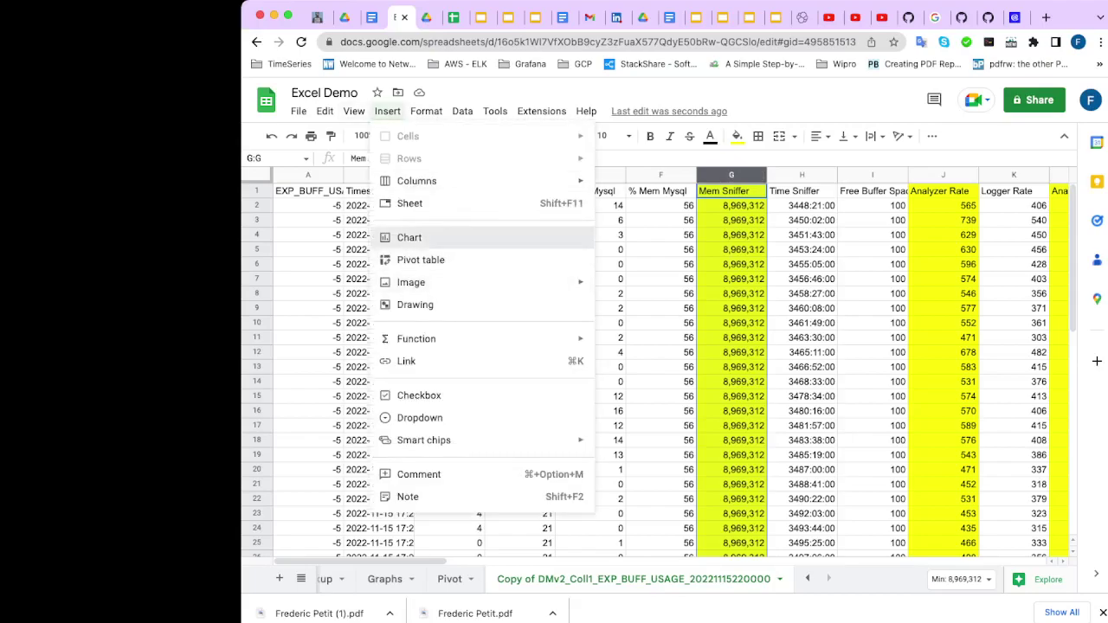
left_click(409, 237)
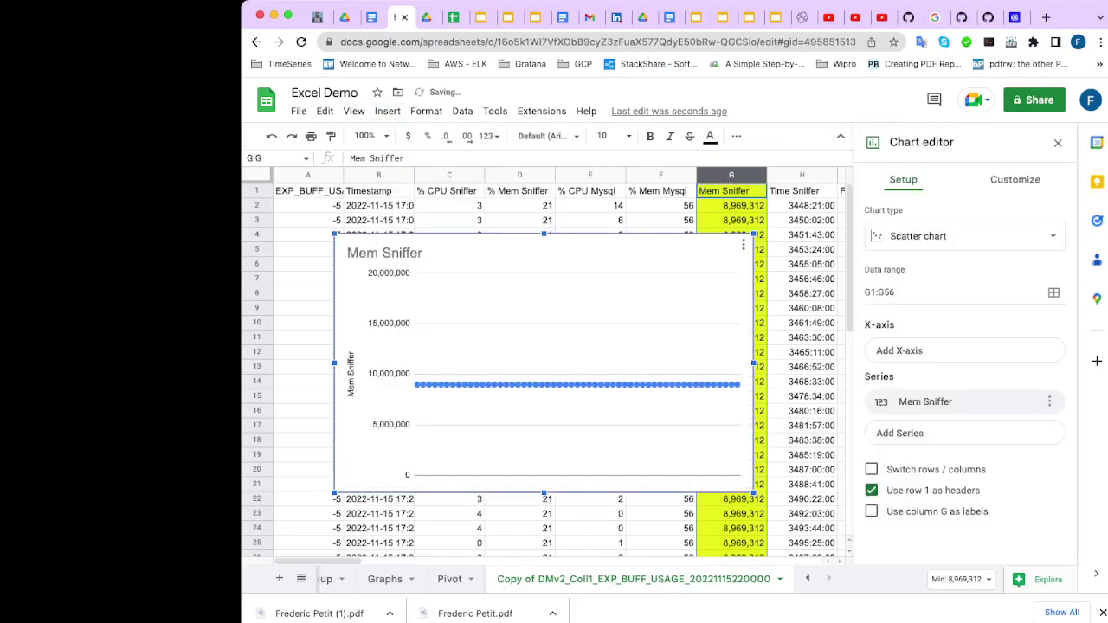
left_click(961, 239)
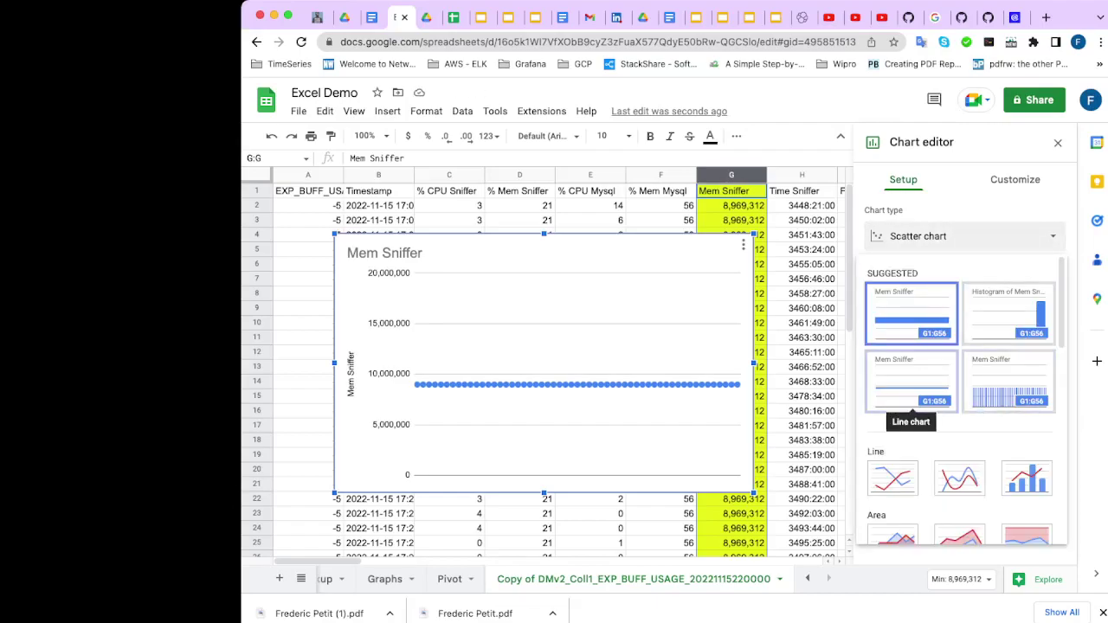
left_click(911, 385)
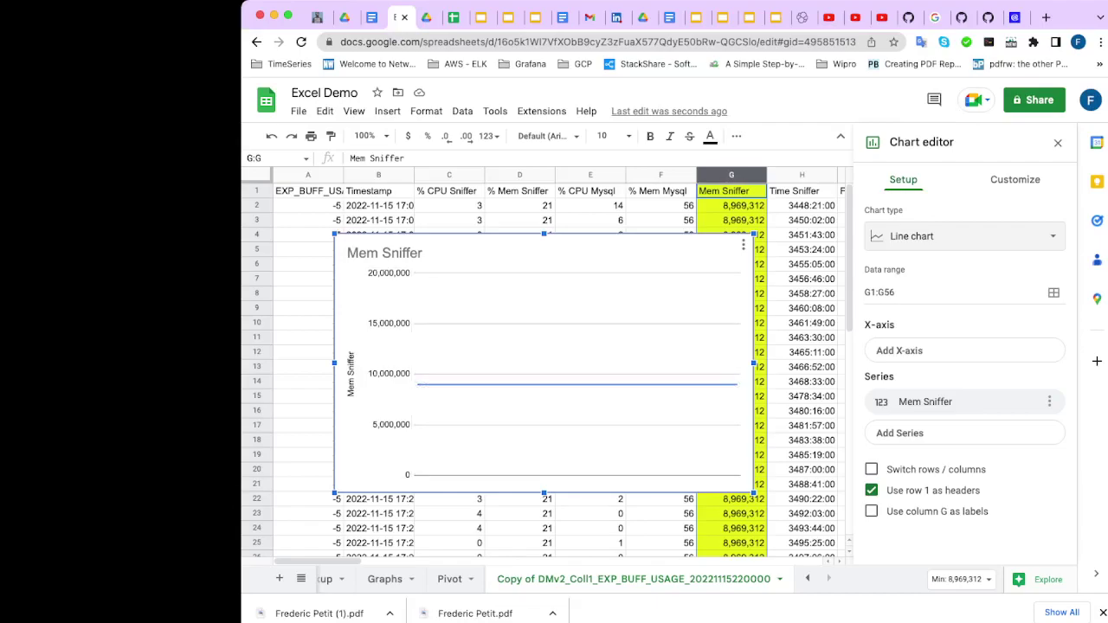
- Insert a line chart of the Analyzer Rate column
scroll(554, 363, "right", 2)
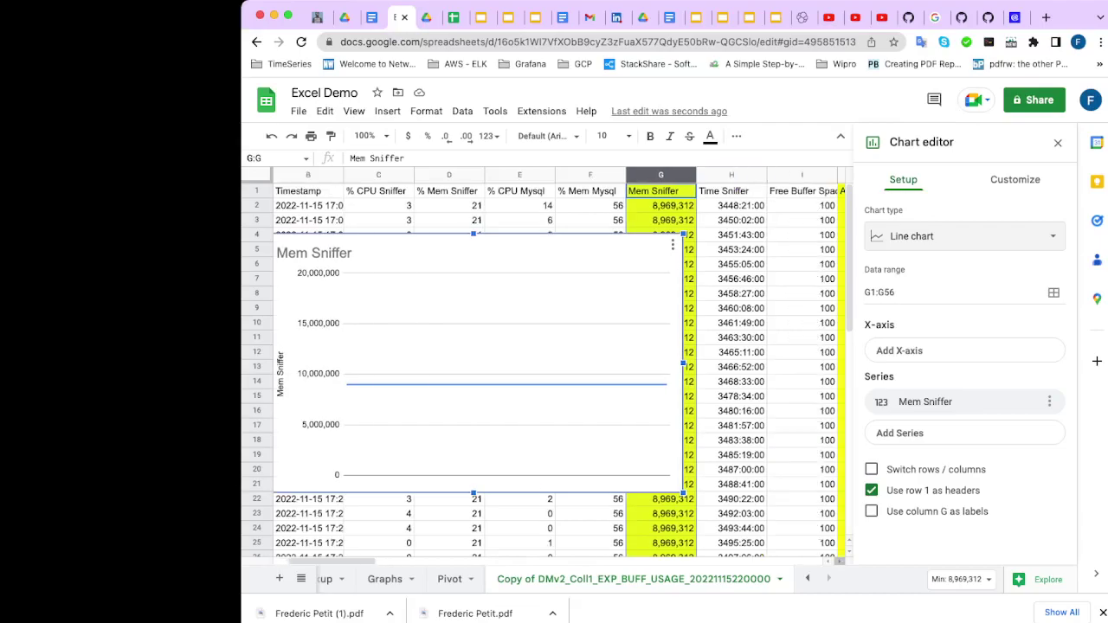
scroll(554, 363, "right", 3)
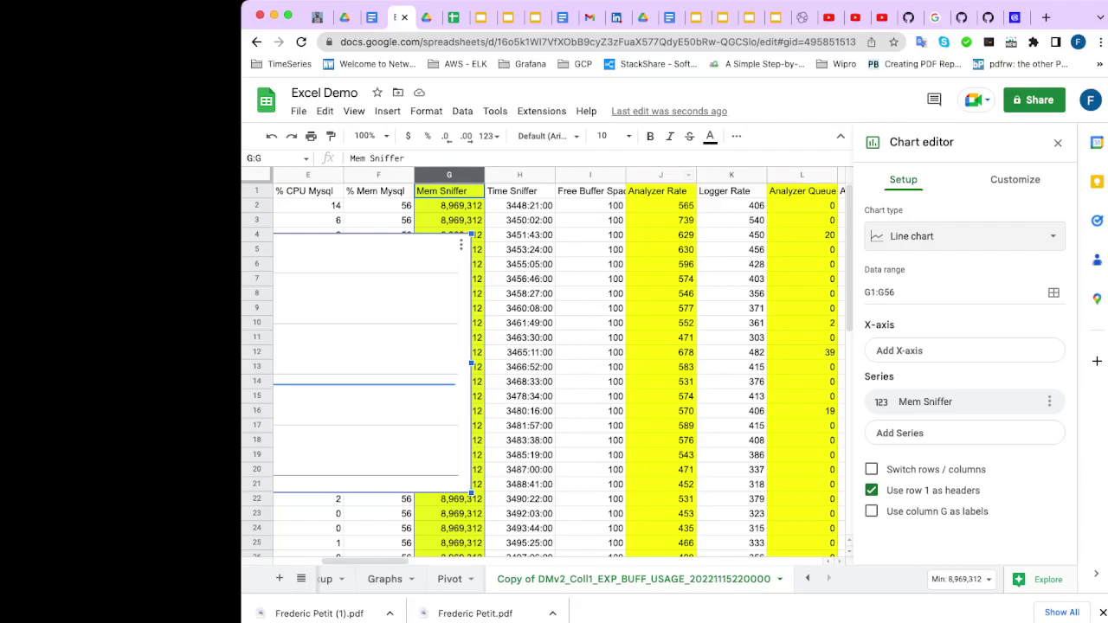
left_click(660, 175)
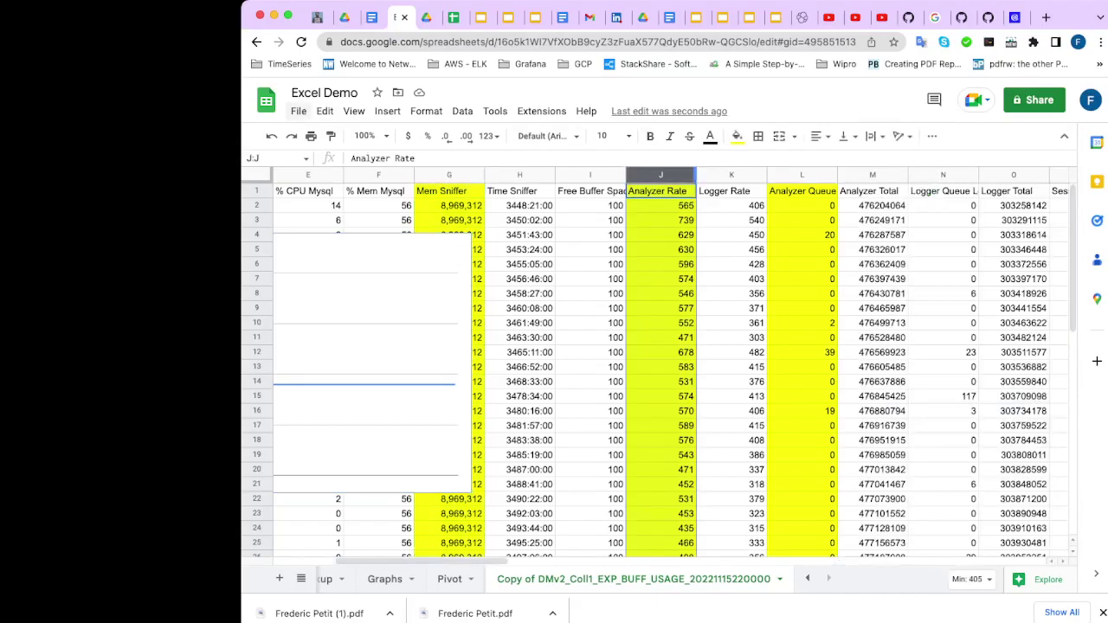
left_click(387, 111)
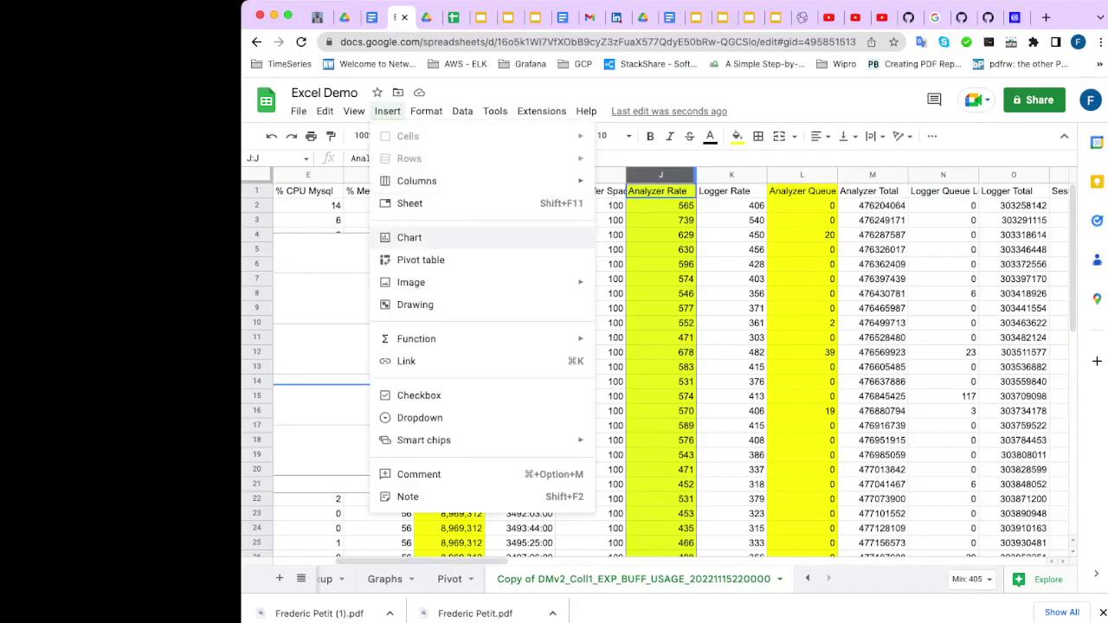
left_click(409, 238)
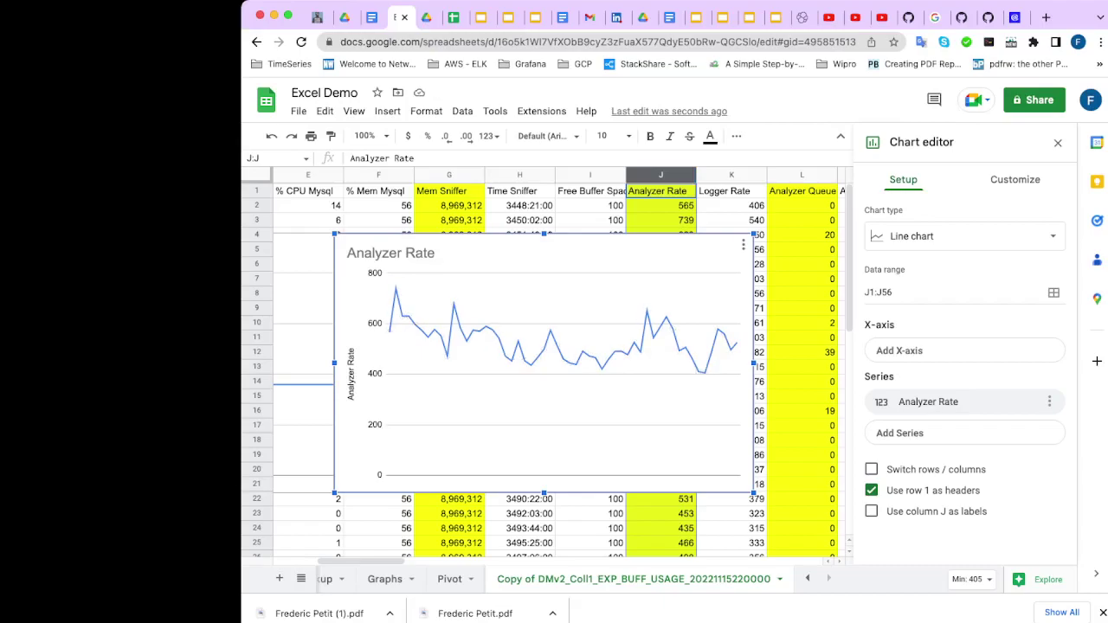
- Insert a line chart of the Analyzer Queue Length column
left_click(801, 175)
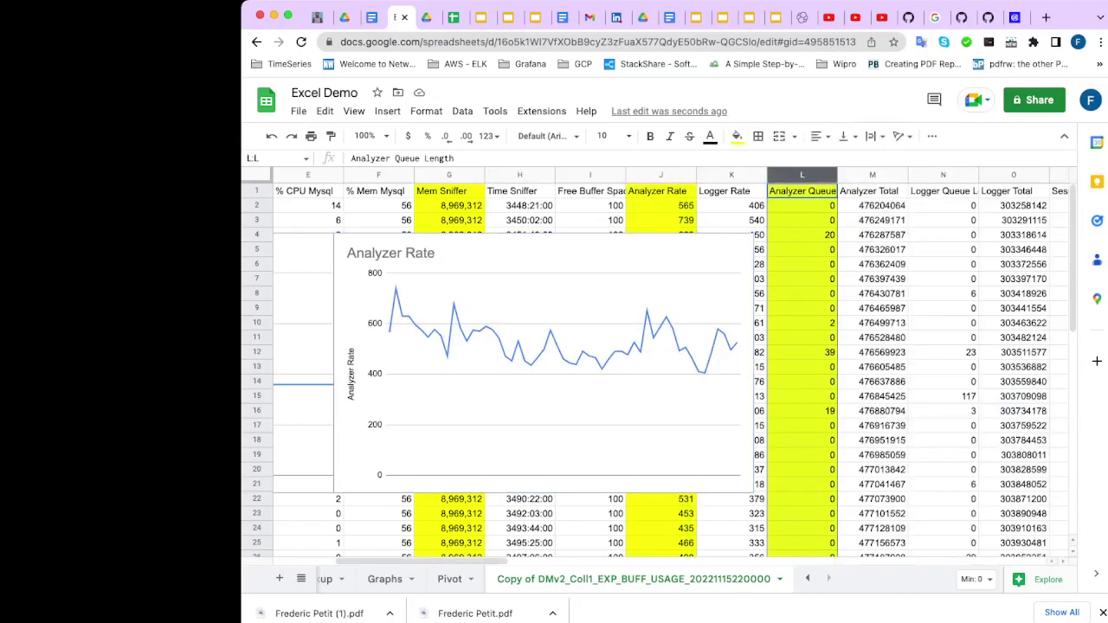
left_click(387, 111)
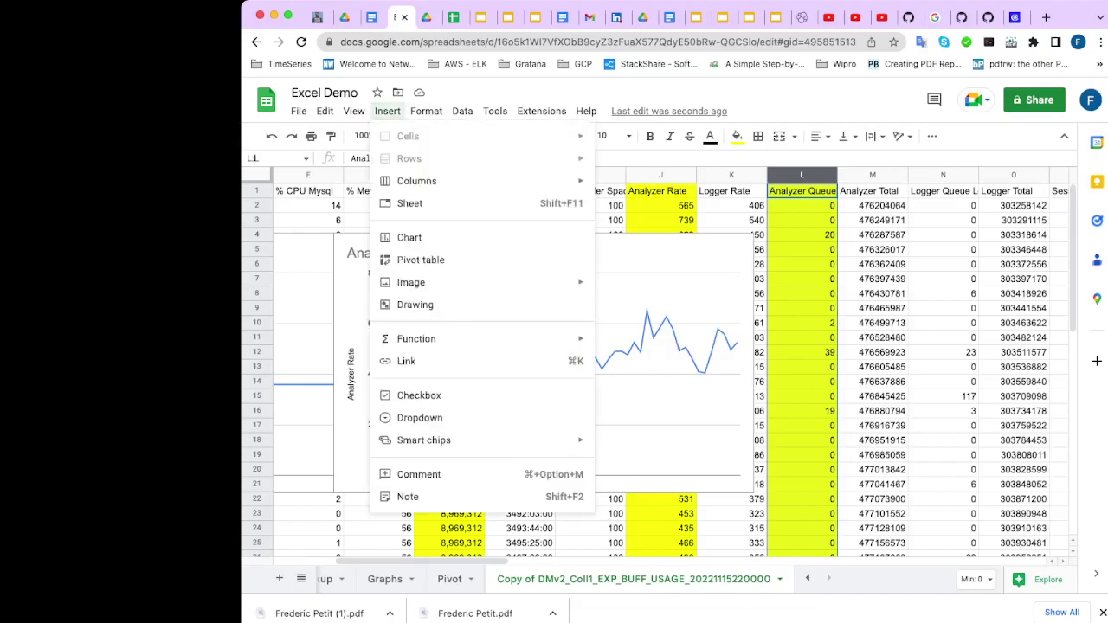
left_click(410, 237)
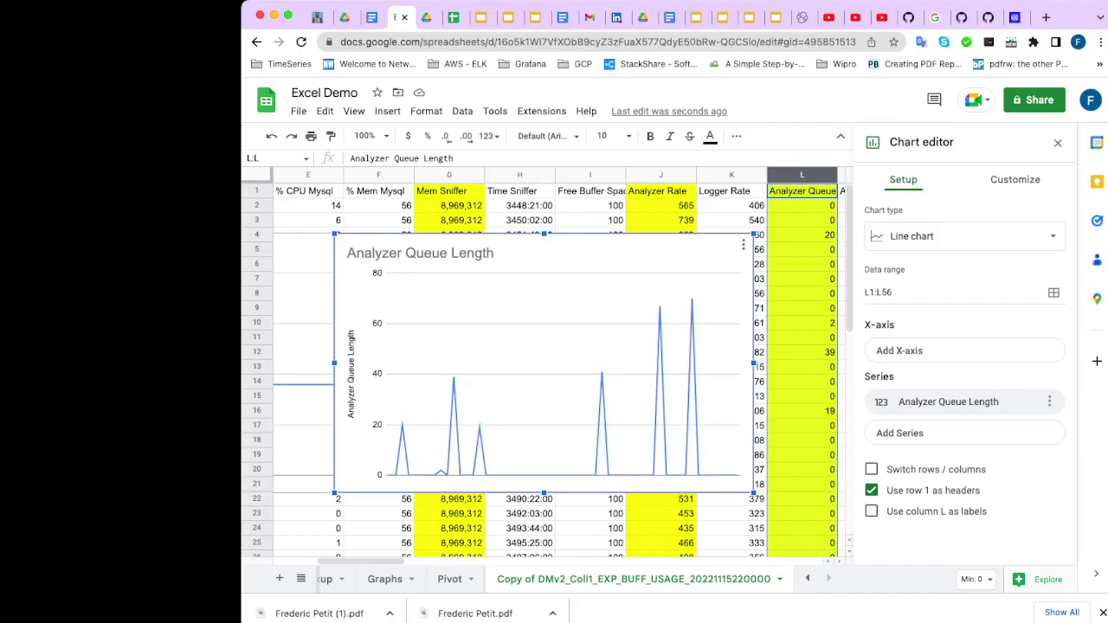
- Insert a line chart of the Eth0 Received column
scroll(554, 363, "right", 4)
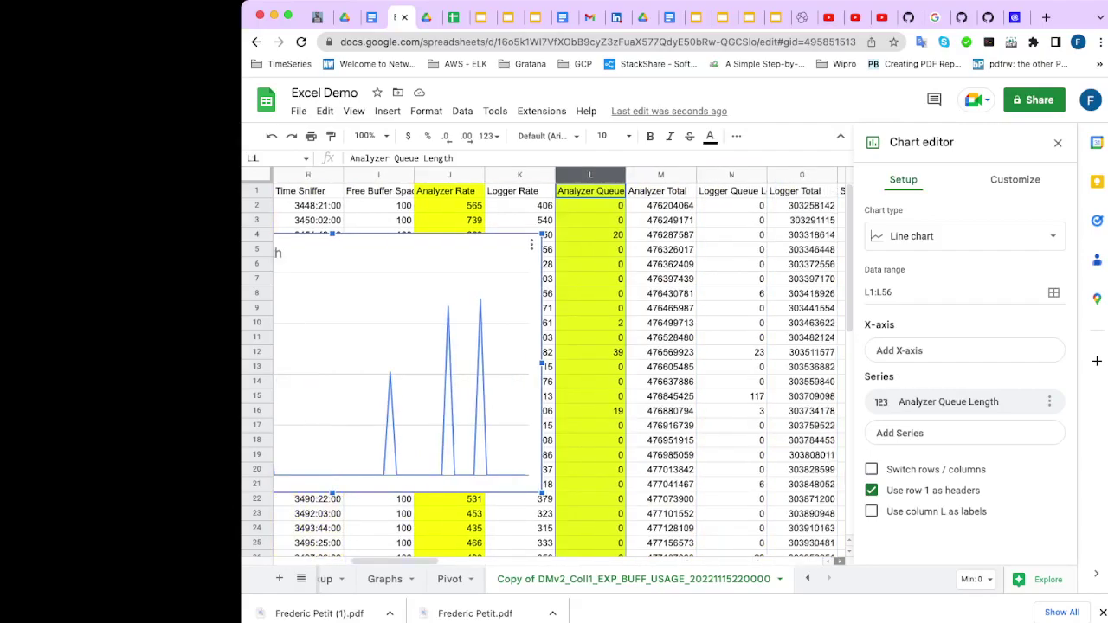
scroll(554, 363, "right", 3)
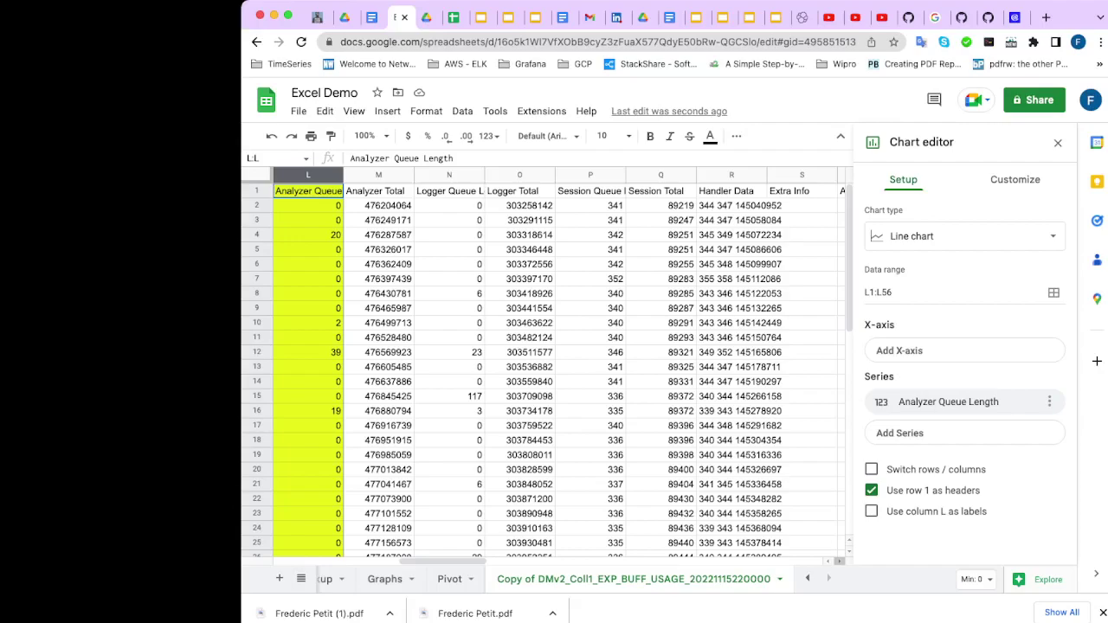
scroll(554, 363, "right", 5)
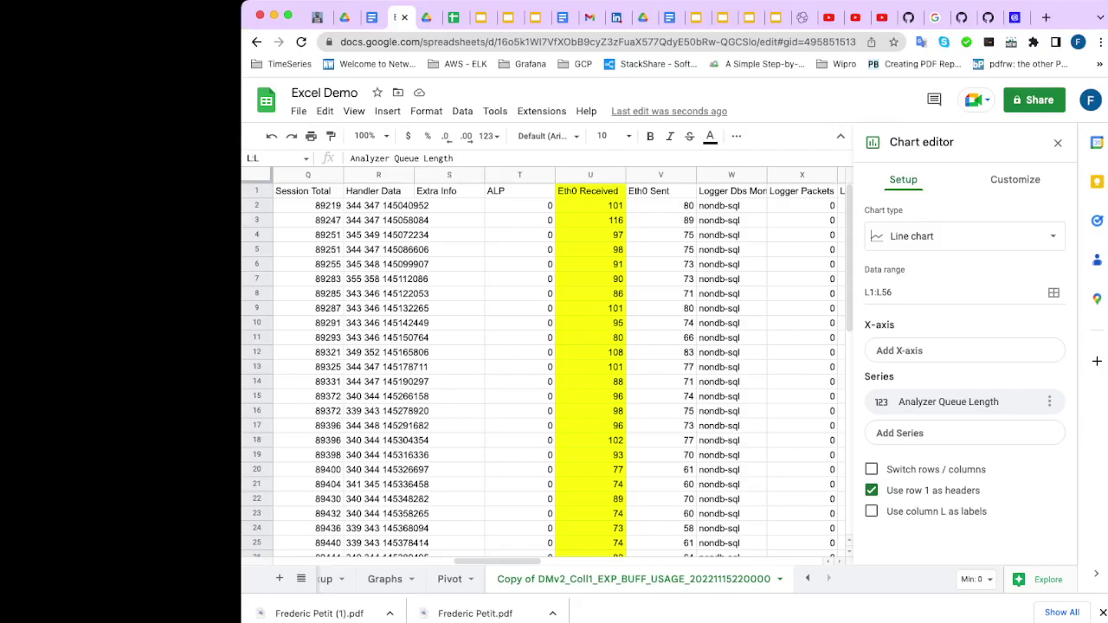
left_click(590, 175)
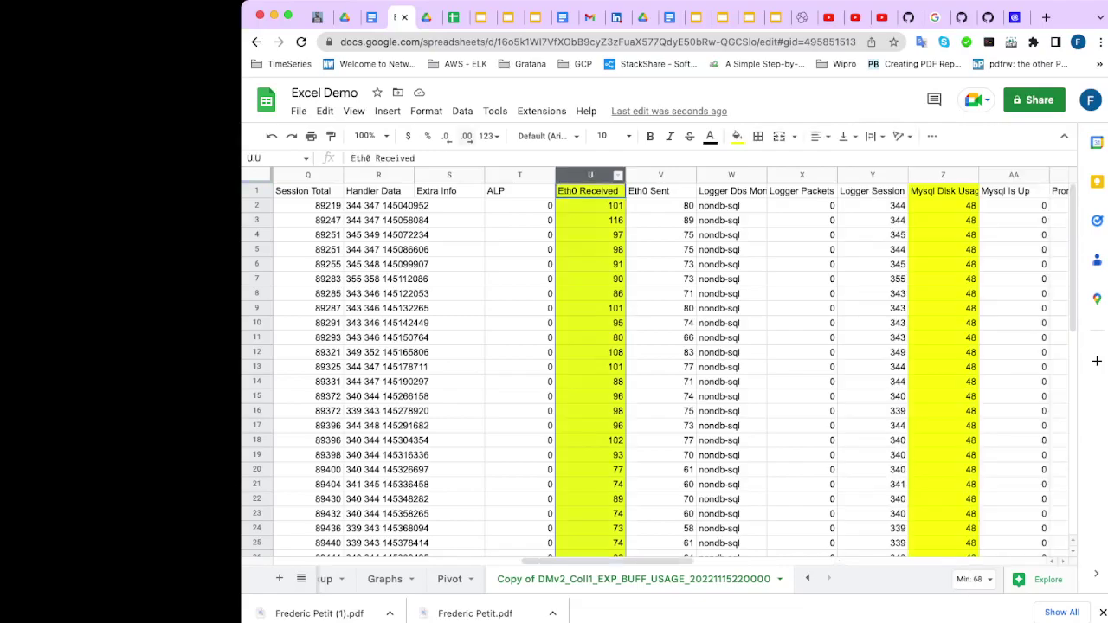
left_click(386, 111)
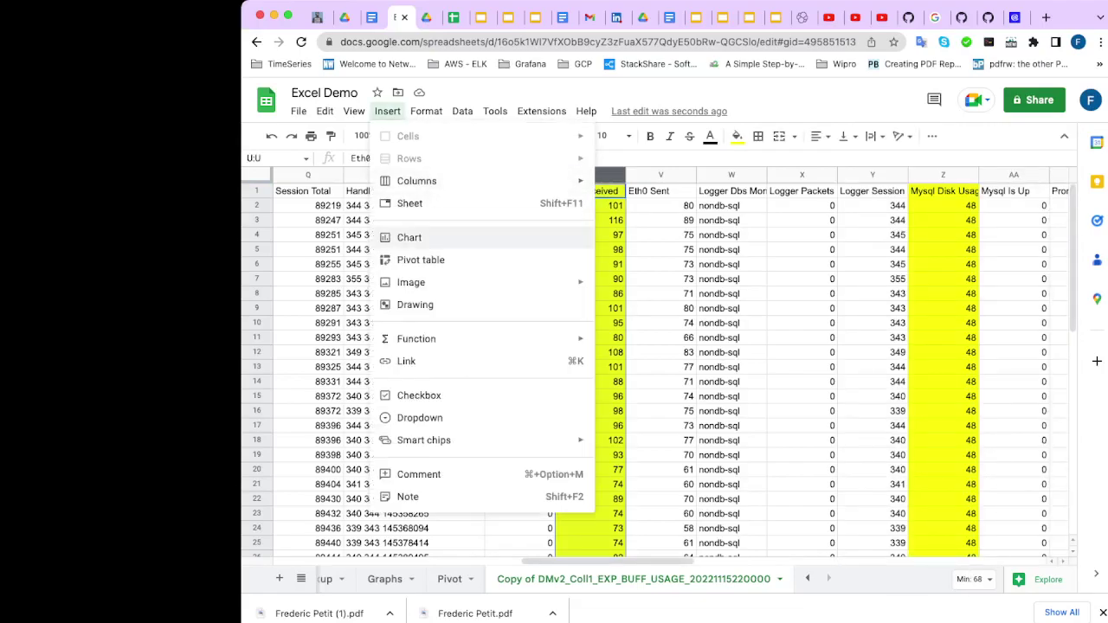
left_click(408, 237)
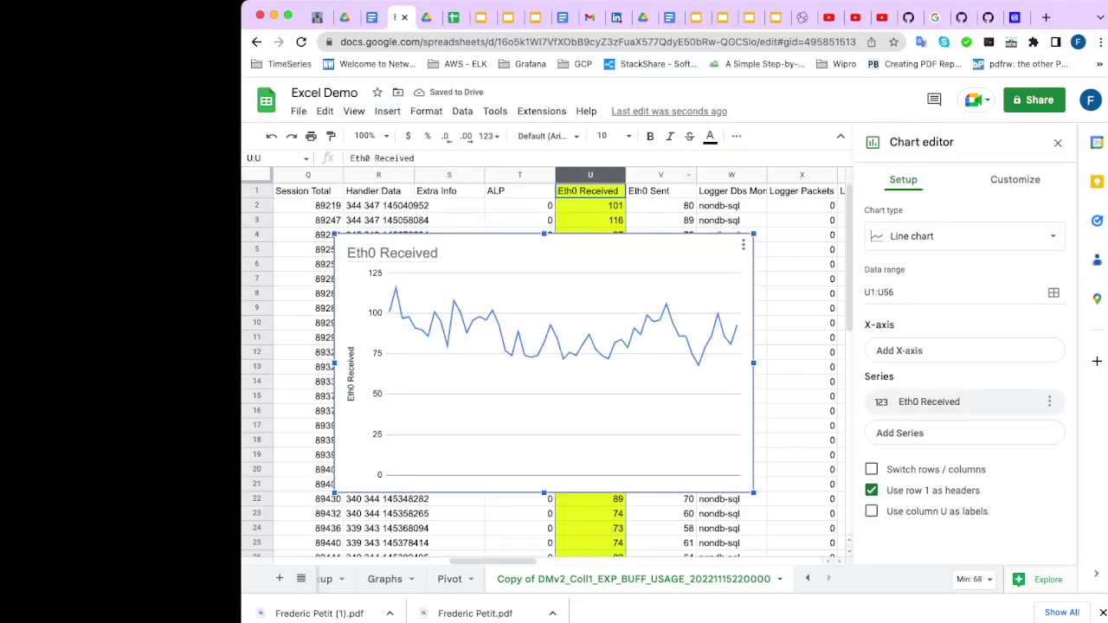
- Insert a line chart of the Mysql Disk Usage column
scroll(545, 364, "right", 5)
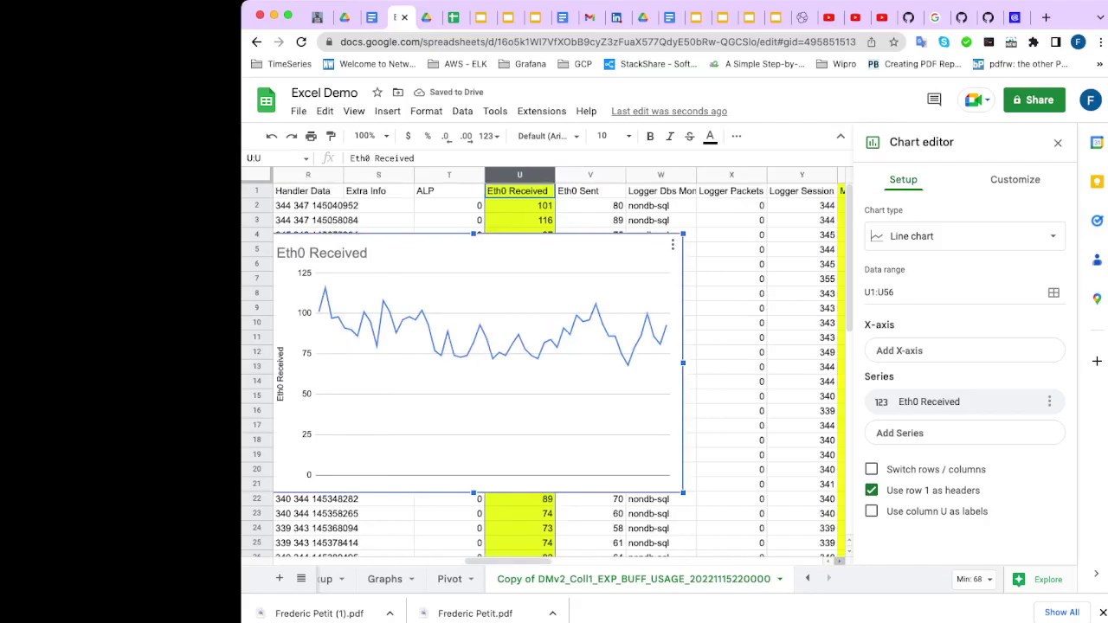
scroll(554, 363, "right", 1)
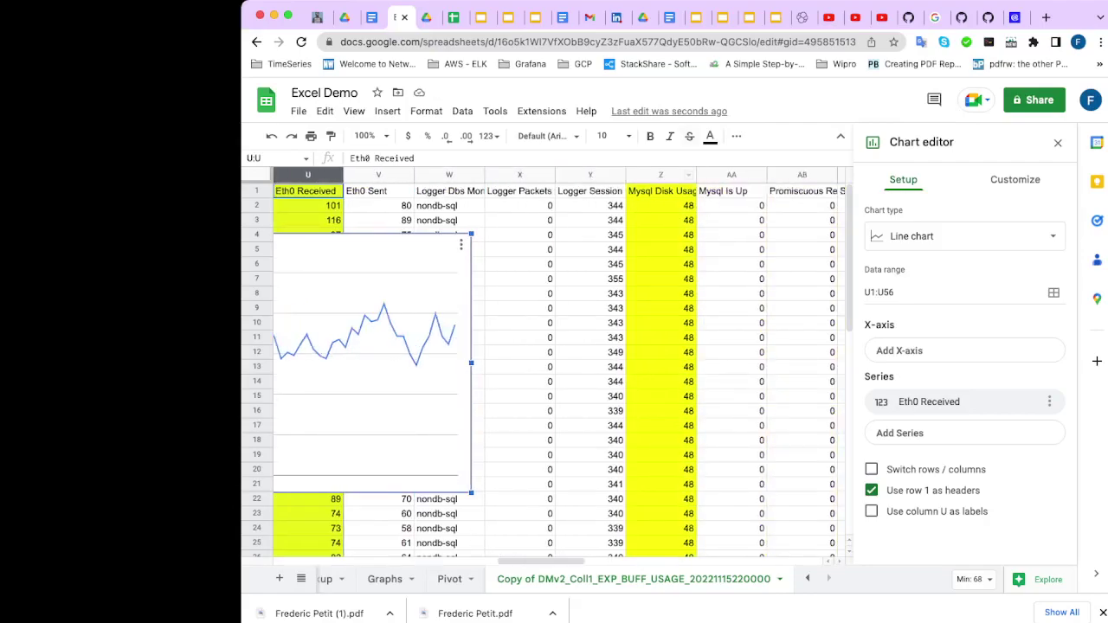
left_click(660, 175)
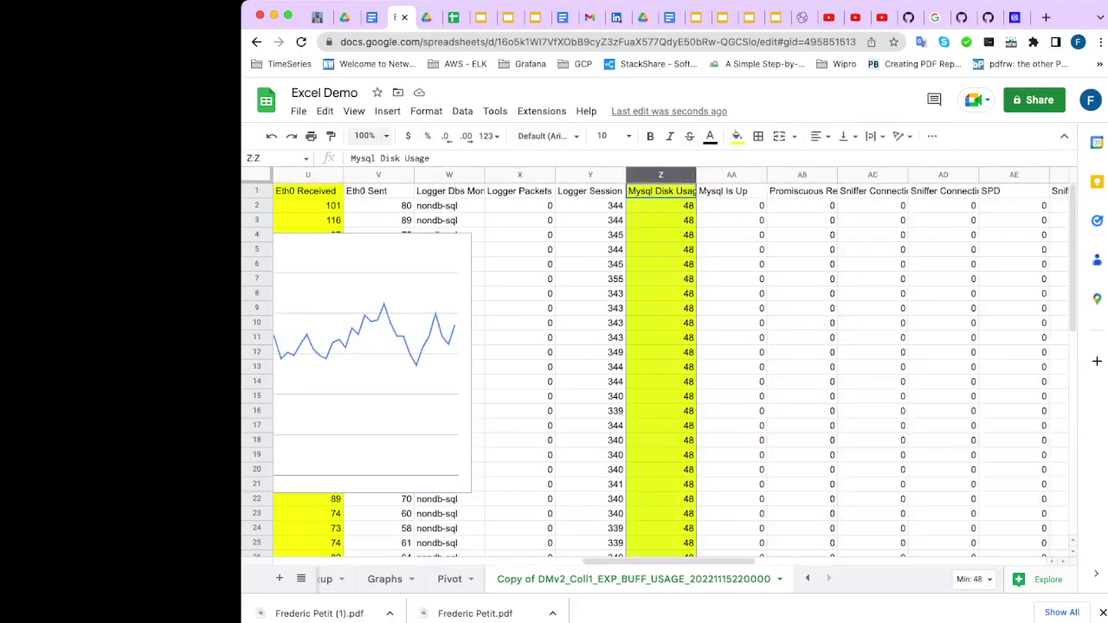
left_click(386, 111)
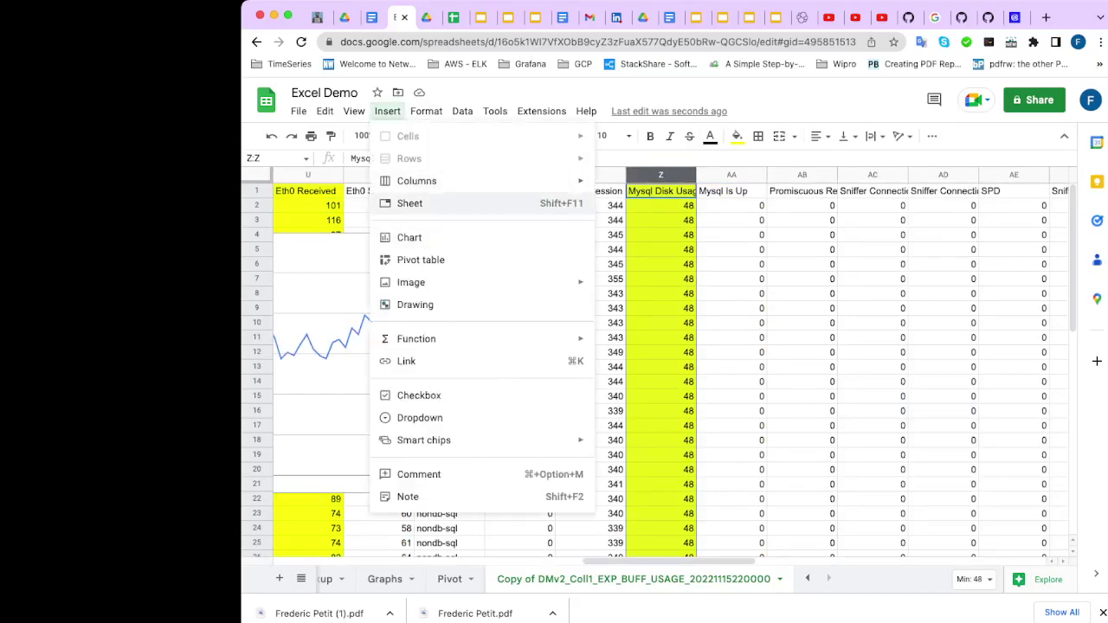
left_click(408, 237)
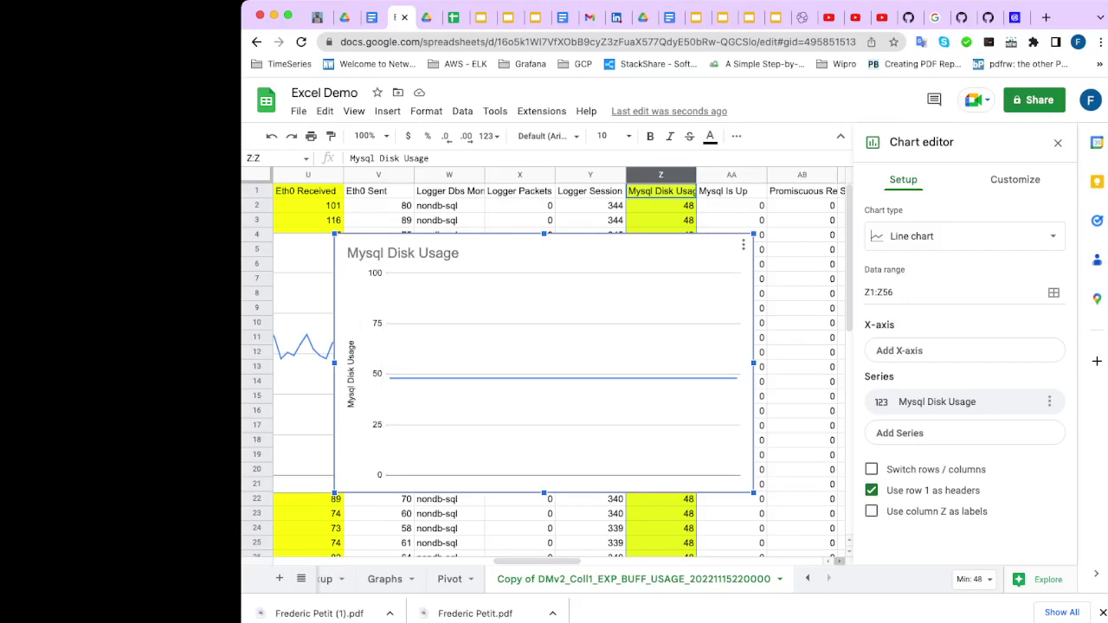
- Create a new filter view over the data and check the filter values offered for the TID column
scroll(554, 363, "right", 5)
scroll(554, 363, "right", 10)
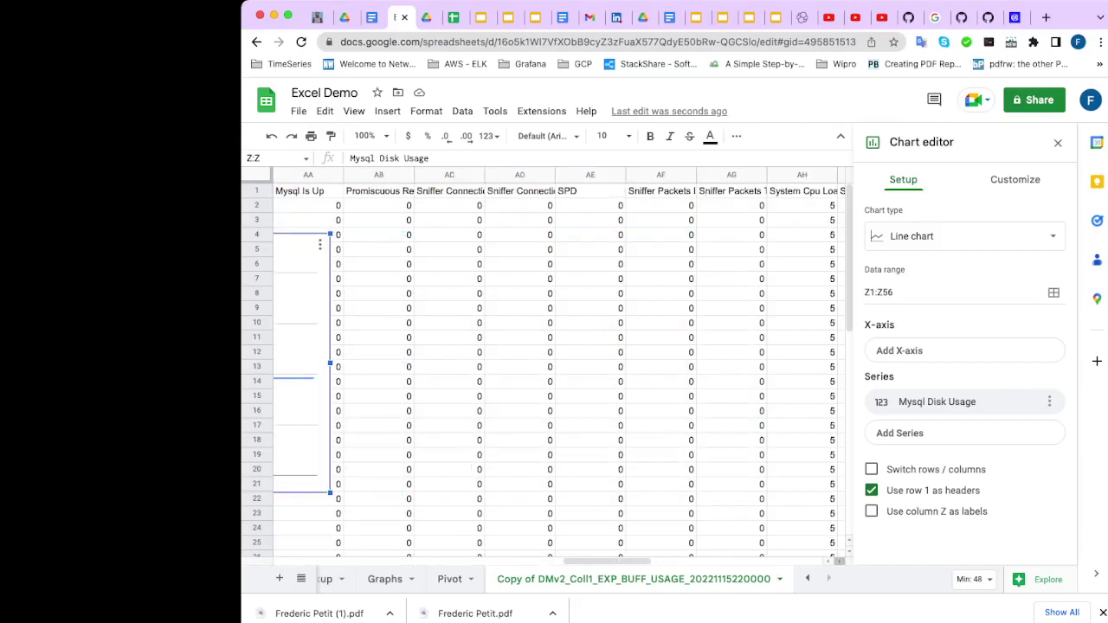
scroll(554, 363, "right", 7)
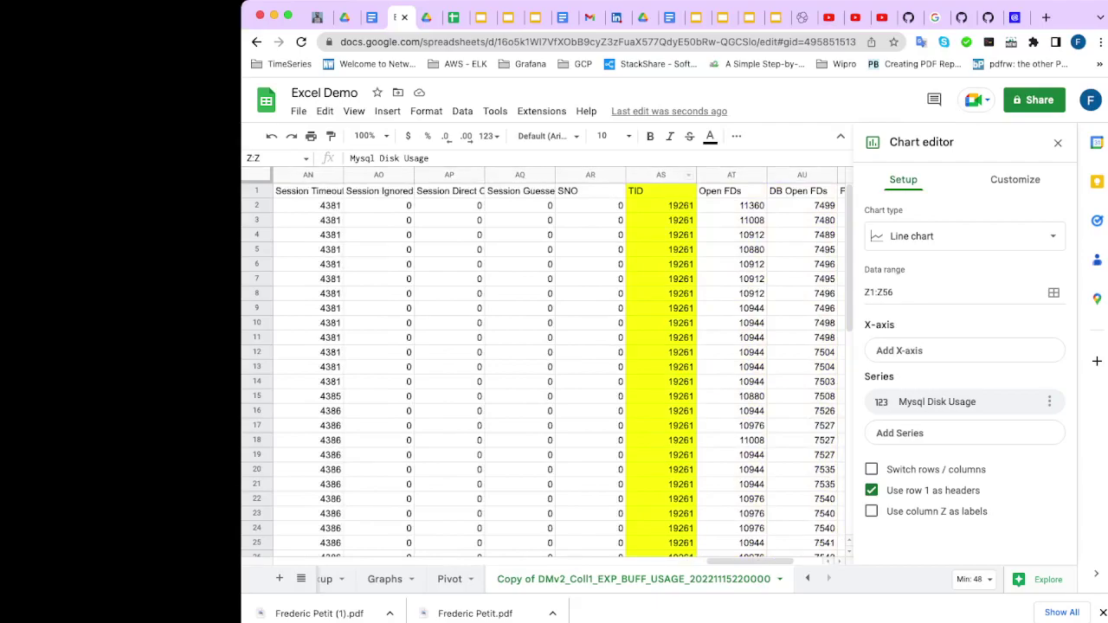
left_click(660, 190)
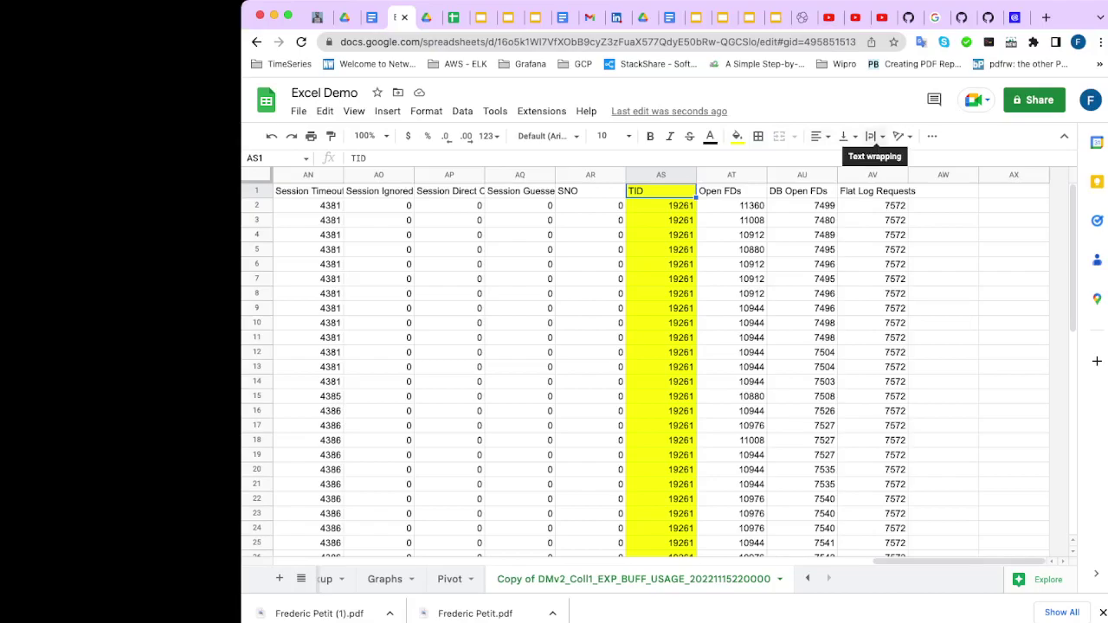
left_click(932, 136)
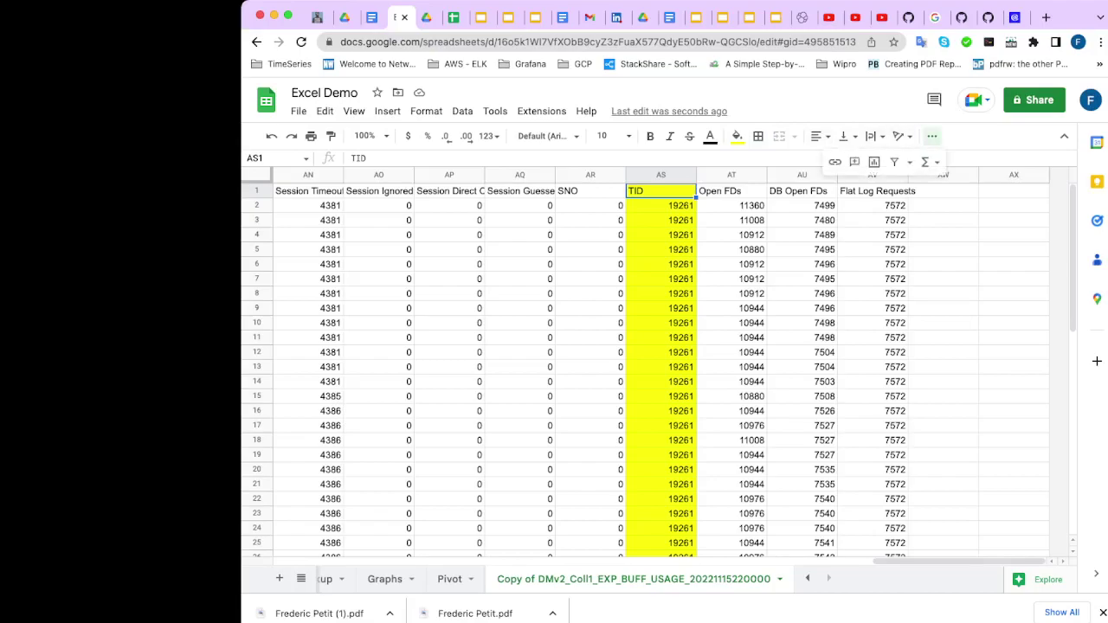
left_click(926, 162)
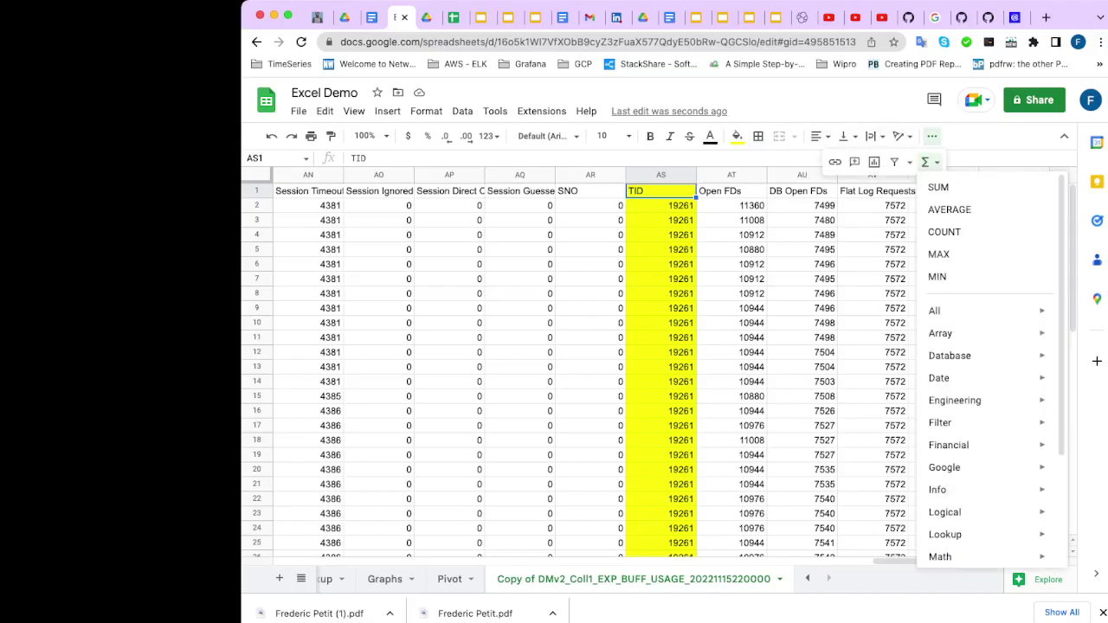
left_click(908, 162)
left_click(909, 161)
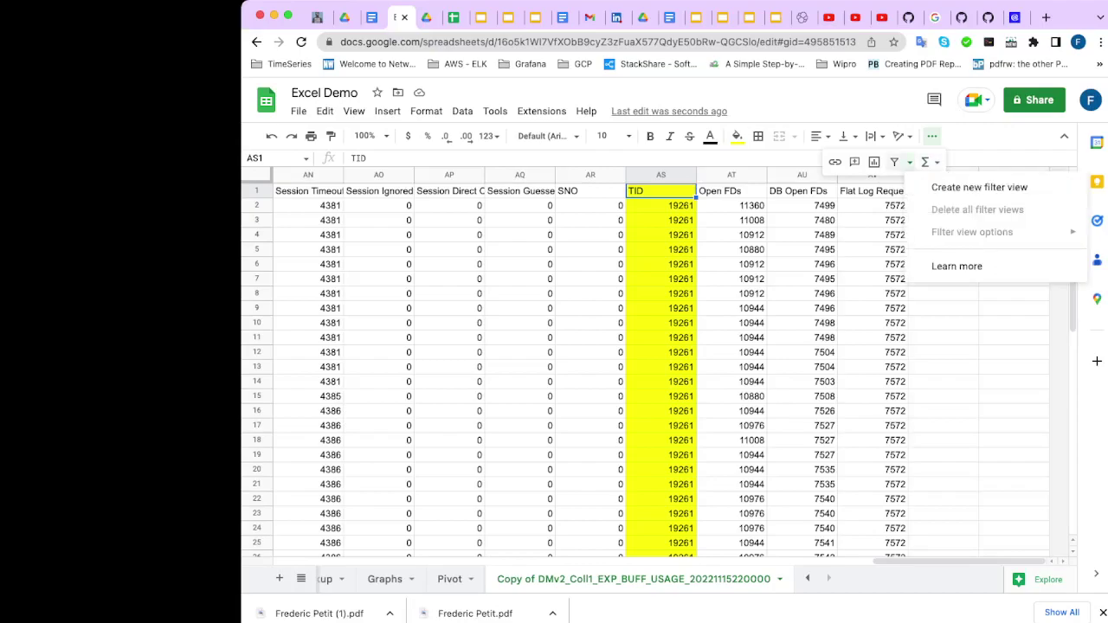
left_click(979, 187)
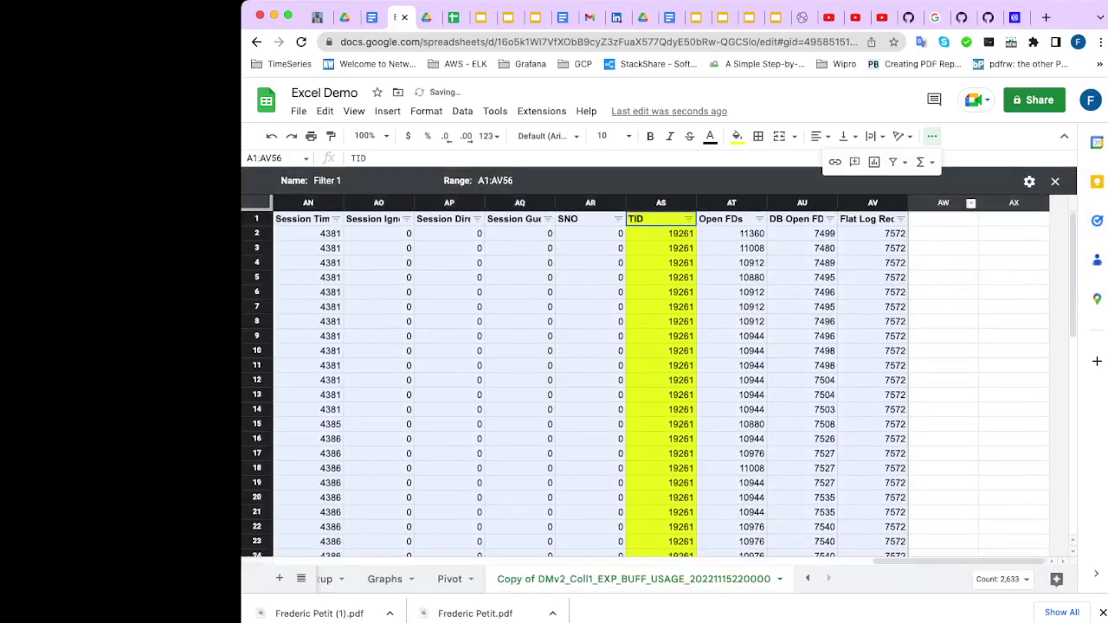
left_click(688, 219)
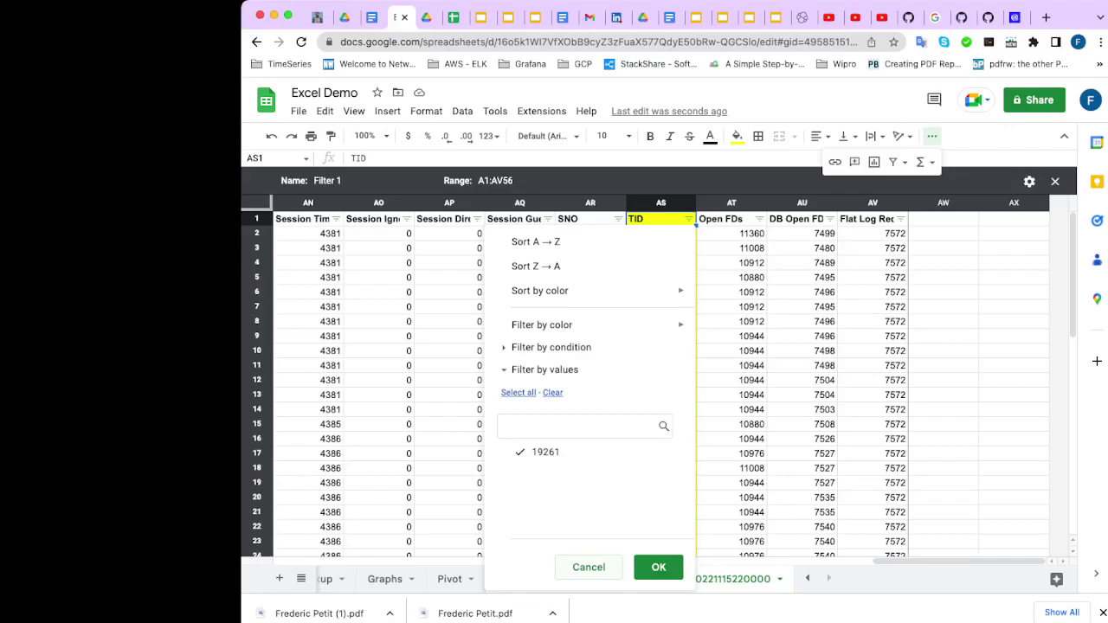
left_click(588, 568)
- Change the TID value in cell AS46 to 20032
scroll(658, 363, "down", 10)
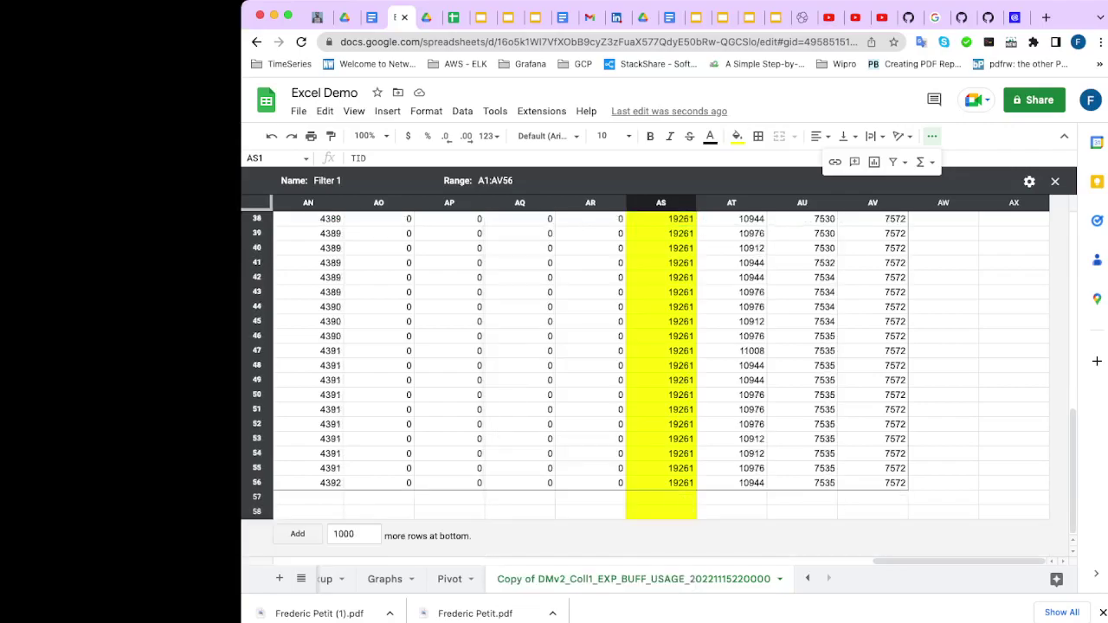
left_click_drag(661, 335, 661, 483)
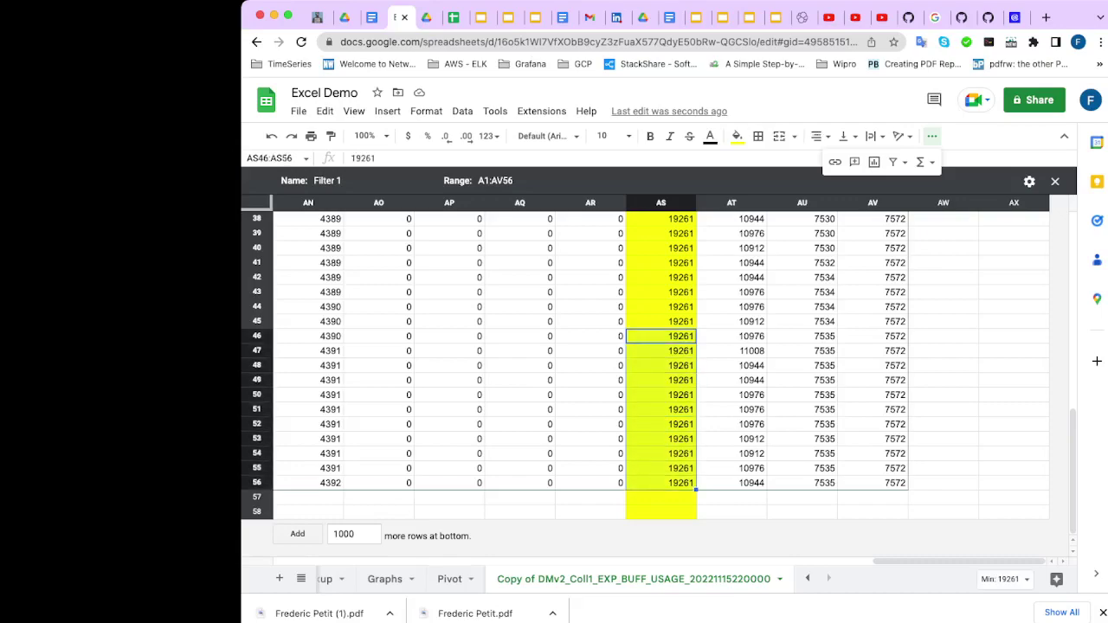
type("20")
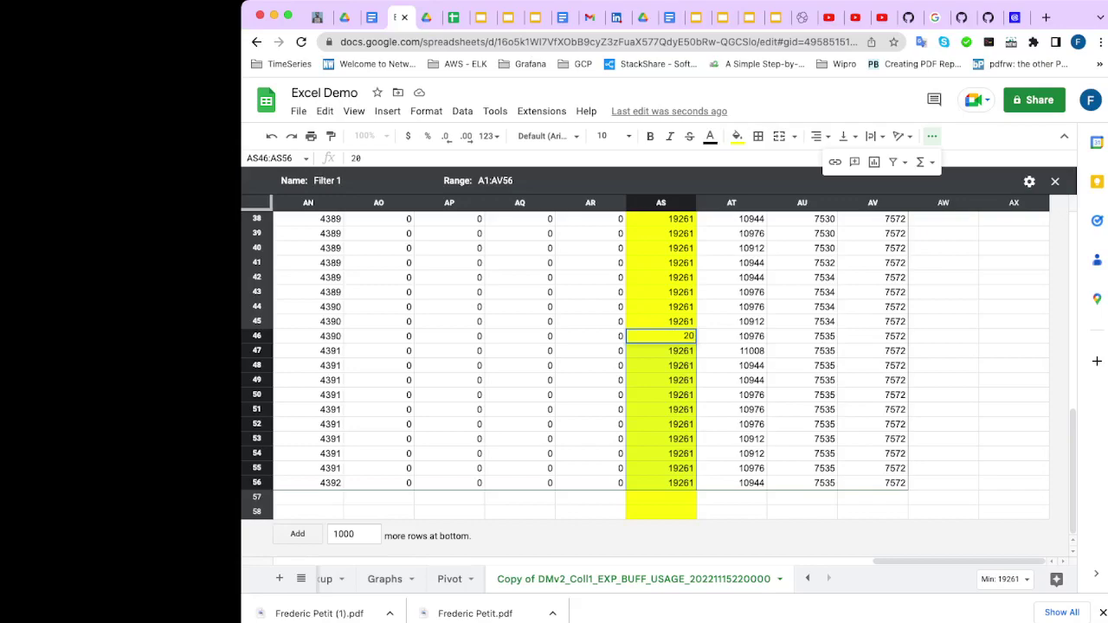
type("032")
key("Return")
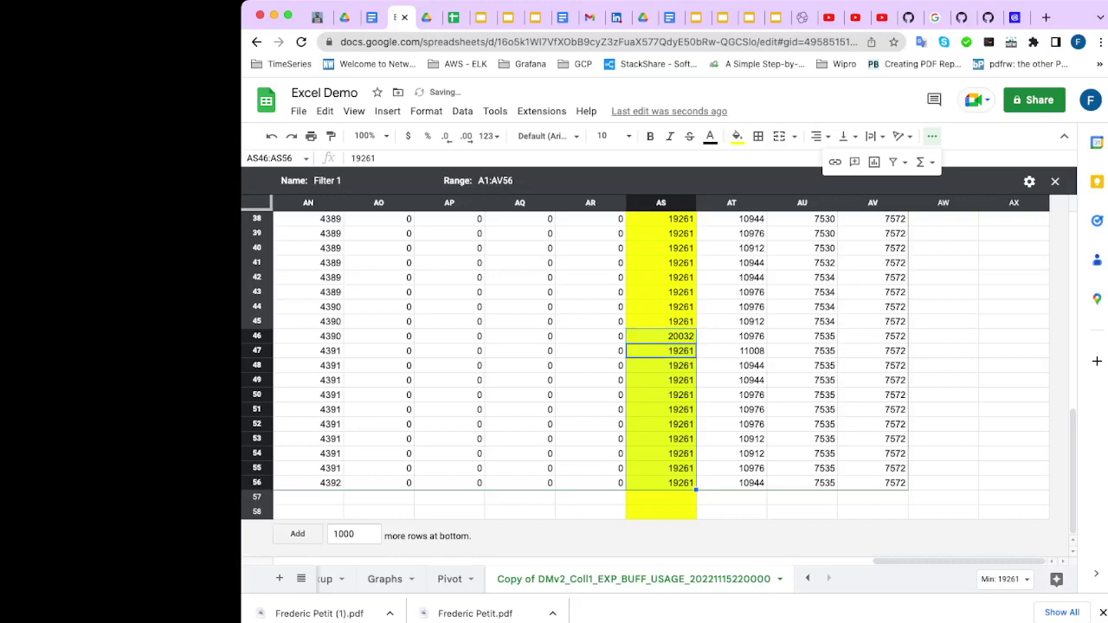
- Copy the TID value from AS46 into the remaining rows, AS47 to AS56
left_click(661, 336)
key("super+c")
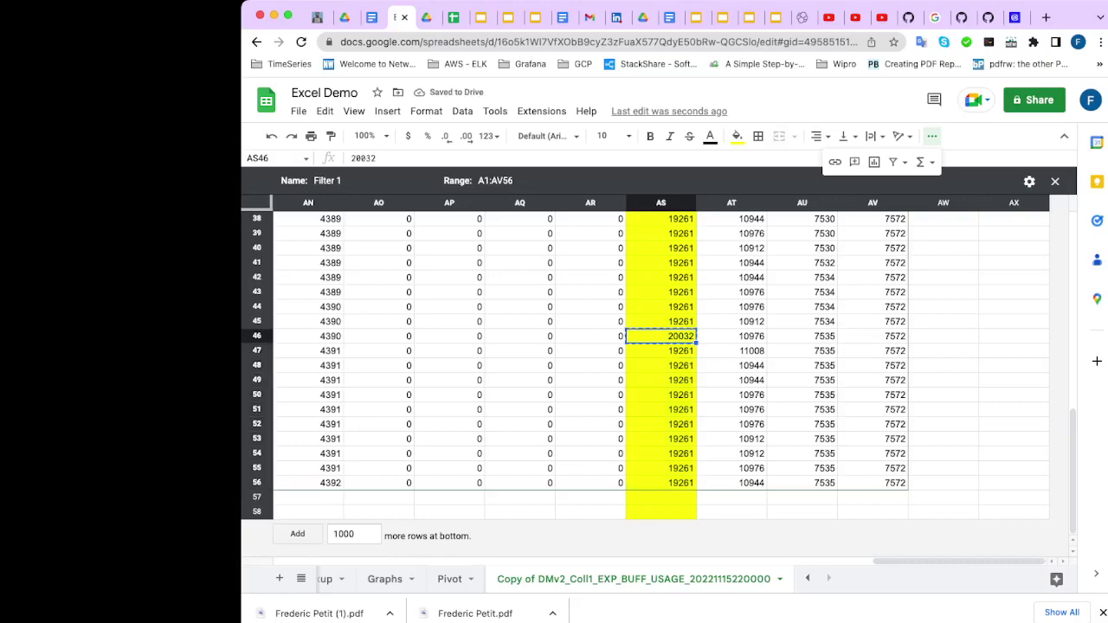
key("Down")
key("shift+Down")
key("shift+Down")
key("shift+Down")
key("shift+Down")
key("shift+Down")
key("shift+Down")
key("shift+Down")
key("shift+Down")
key("shift+Down")
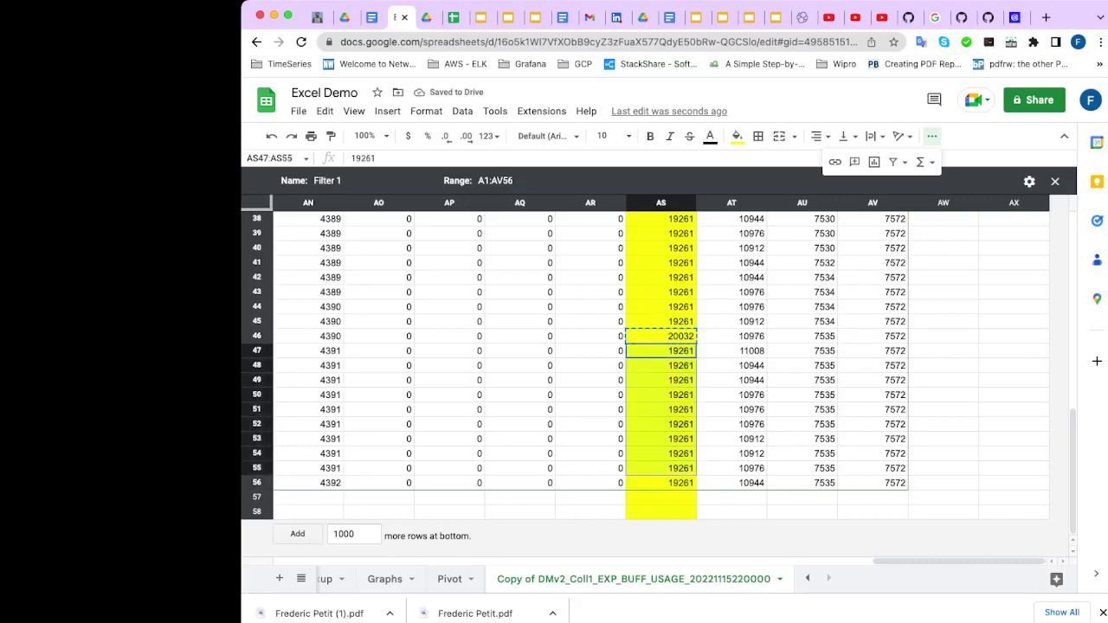
key("super+v")
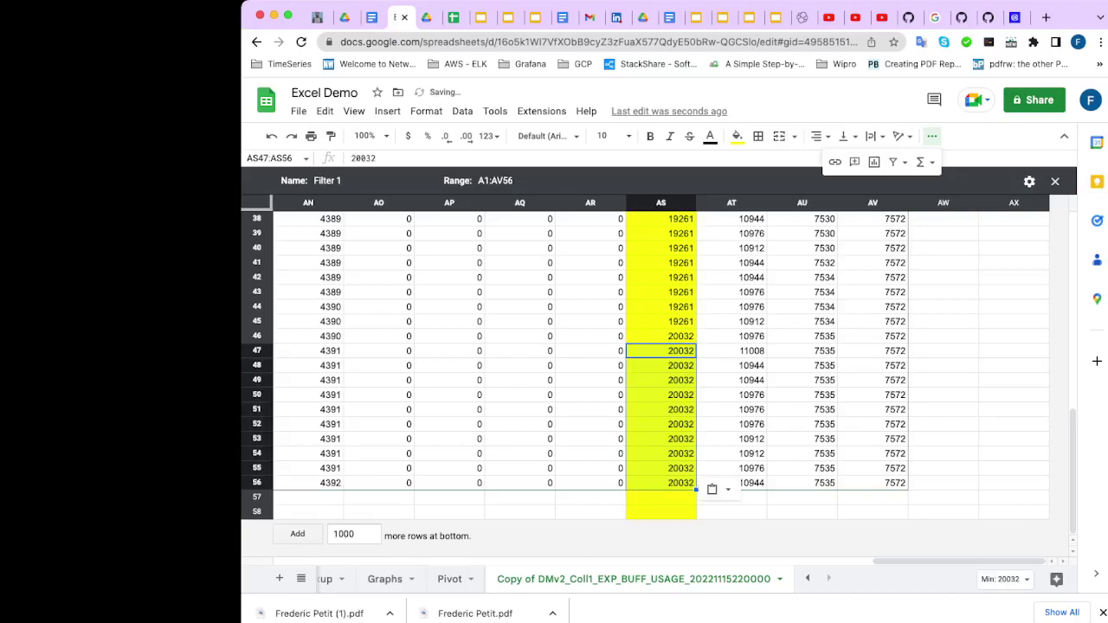
- Review the TID column's list of filter values again and leave the filter unchanged
scroll(658, 381, "up", 10)
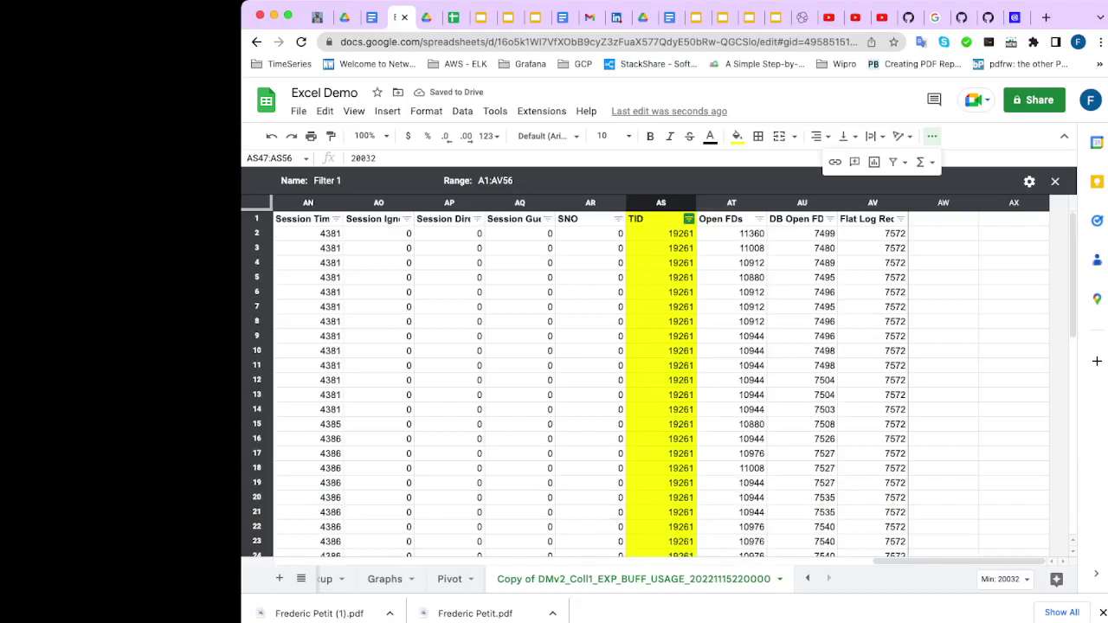
left_click(688, 219)
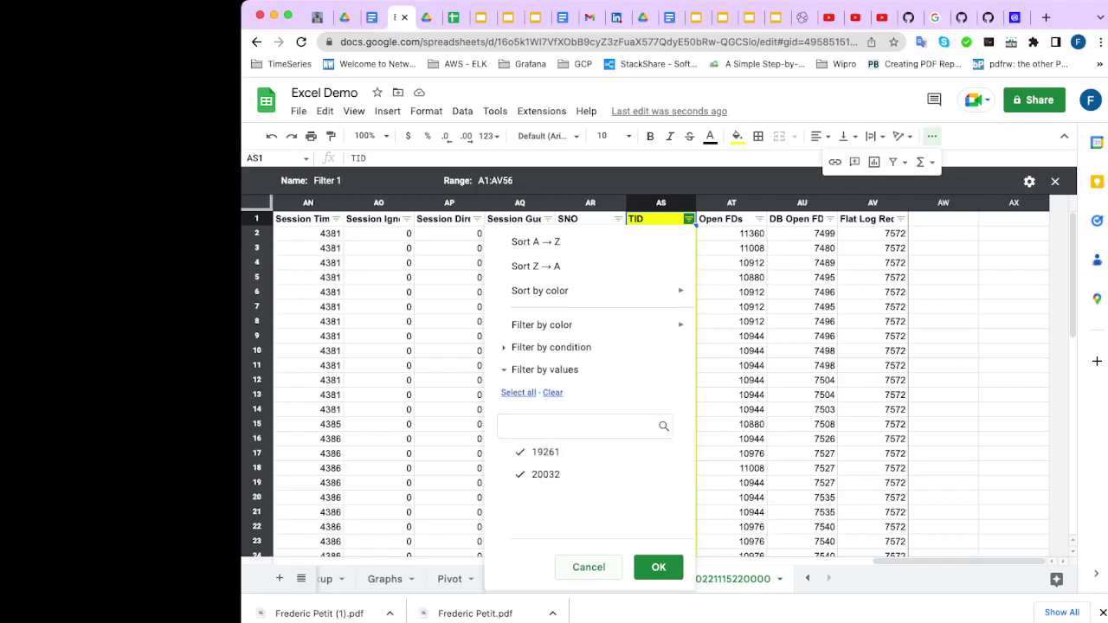
left_click(589, 567)
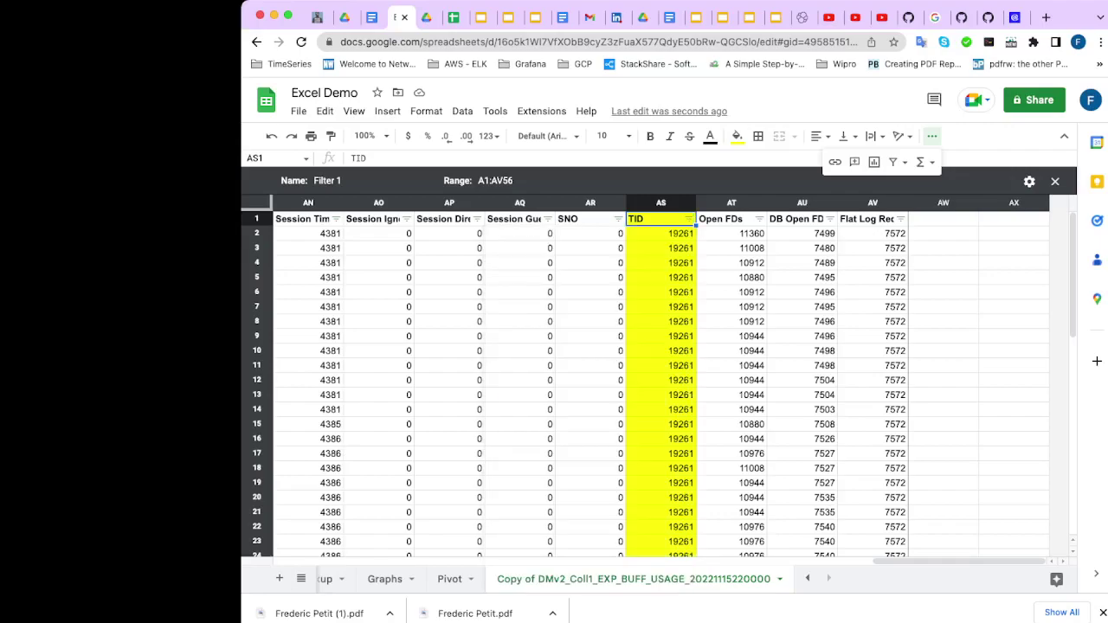
- Create a pivot table from the TID column AS, placed in the existing sheet at cell AX1
left_click(661, 202)
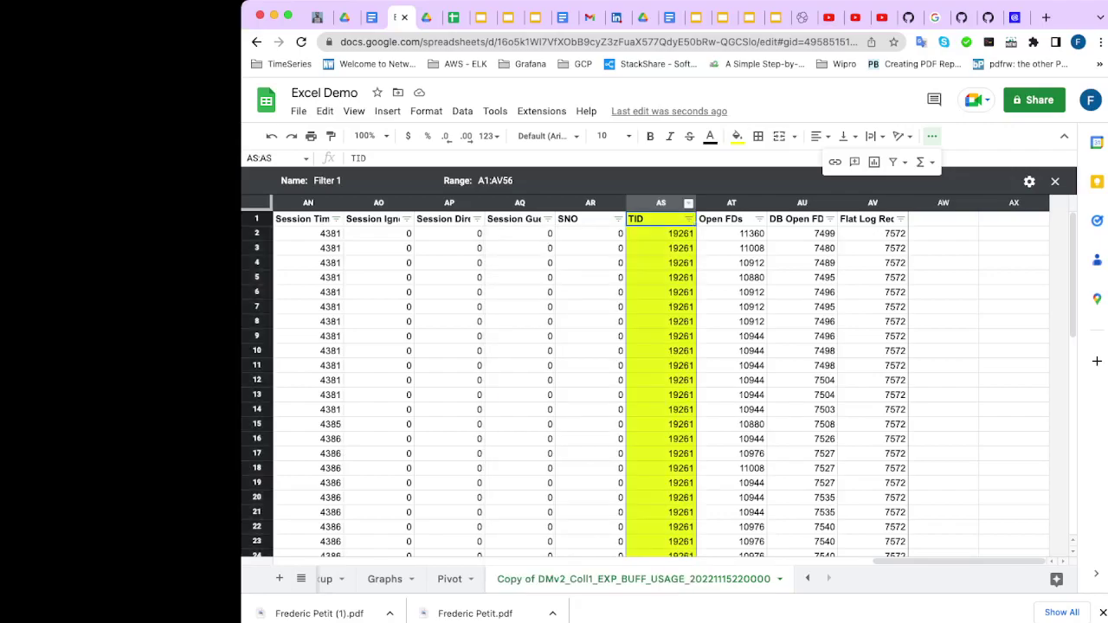
left_click(387, 110)
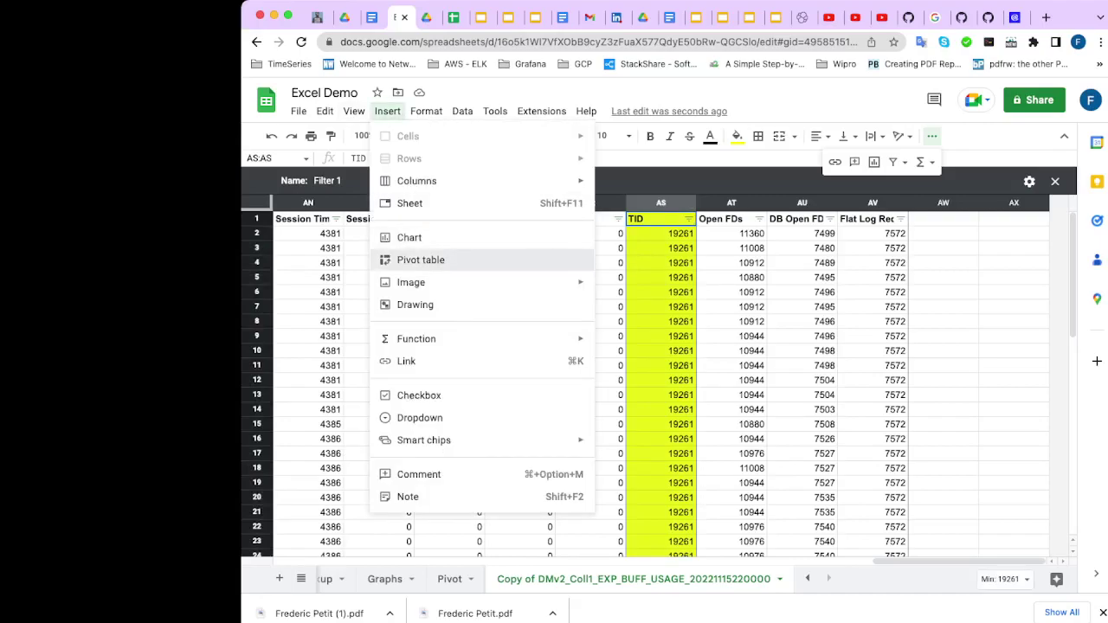
left_click(421, 260)
left_click(574, 362)
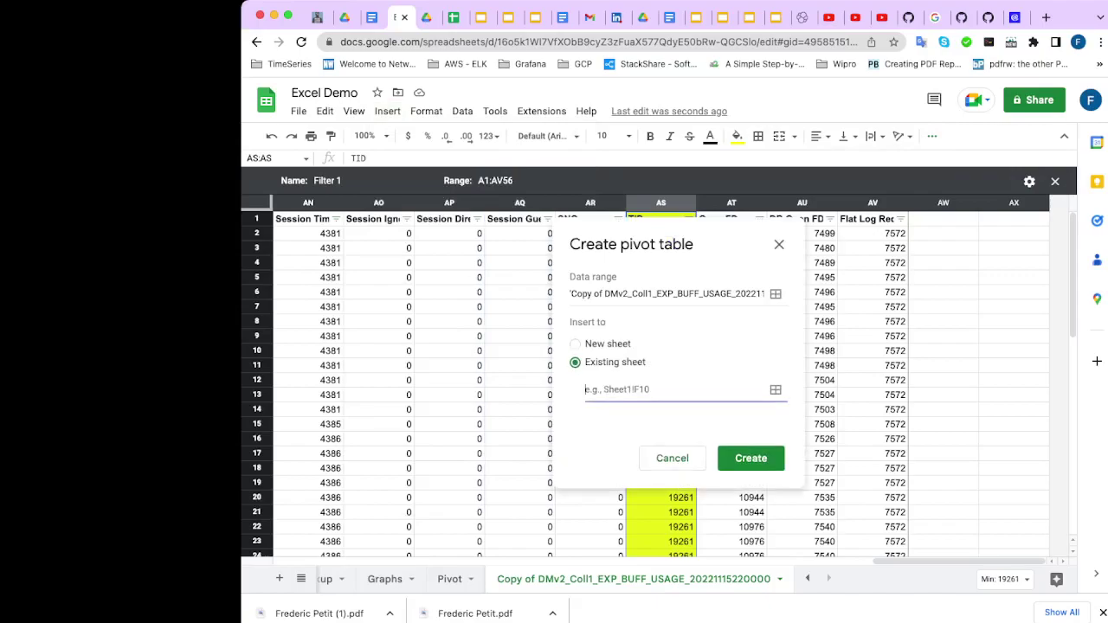
left_click(1014, 219)
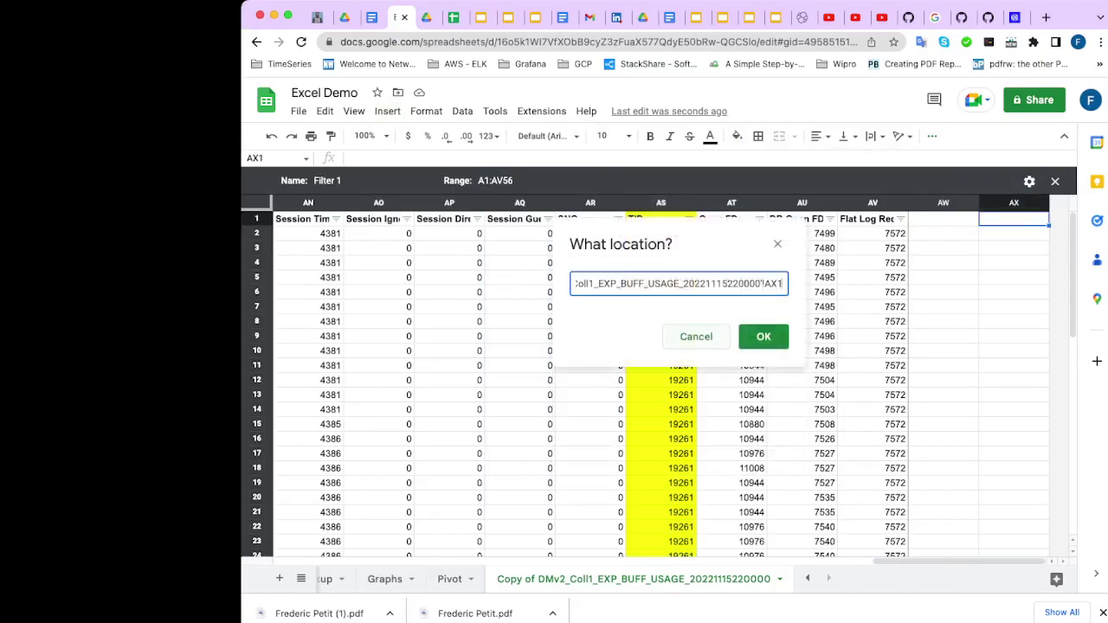
key("Return")
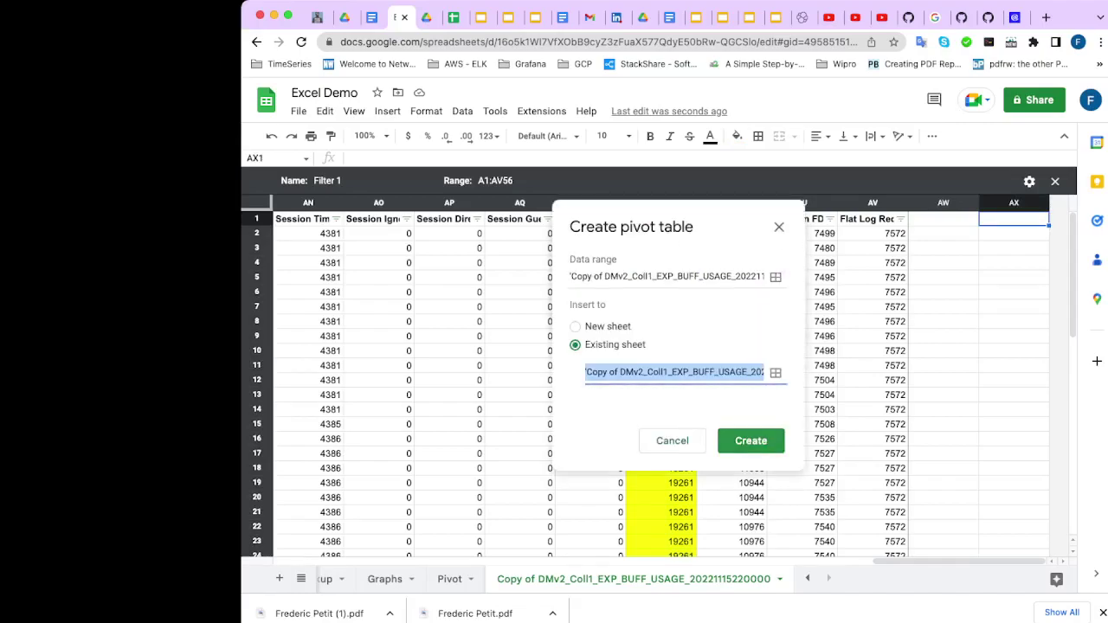
left_click(751, 441)
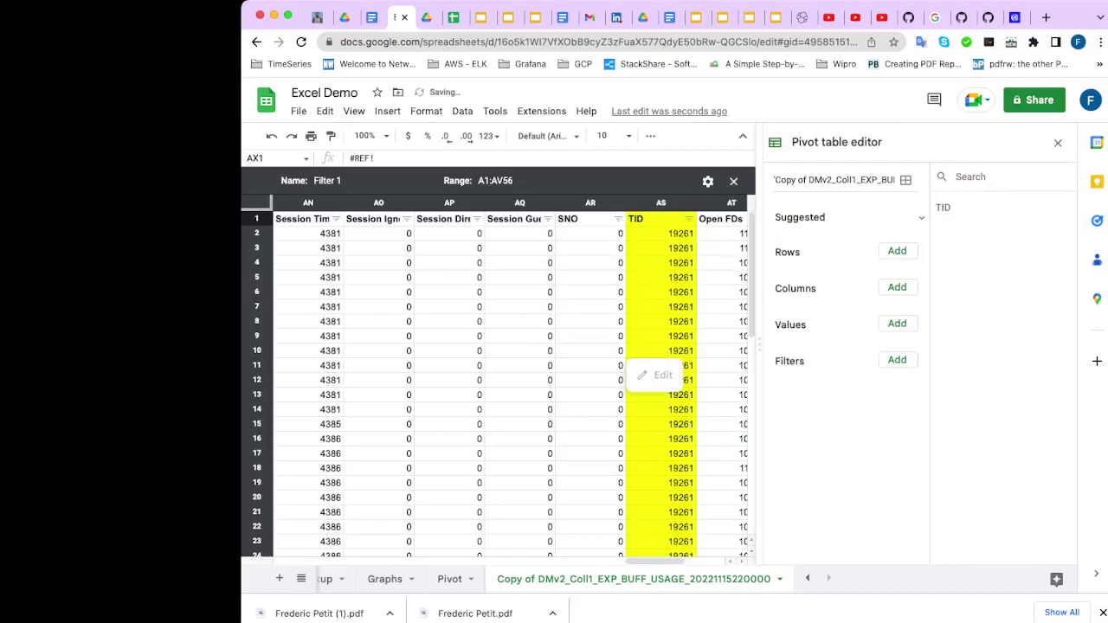
- Add TID to the pivot table as both a row field and a value field
left_click(897, 250)
left_click(888, 275)
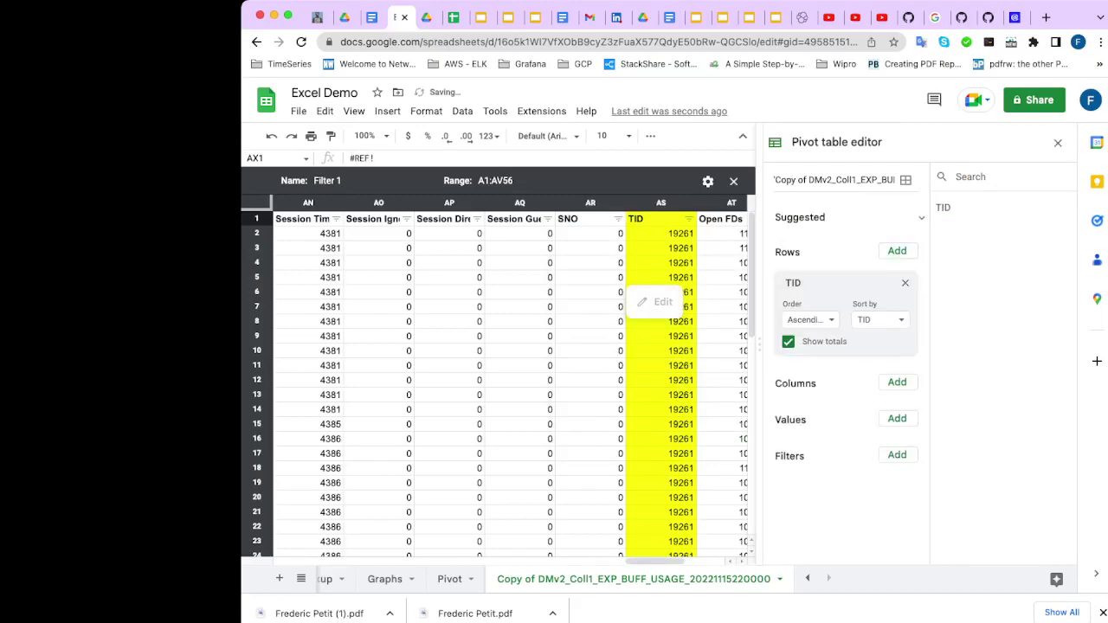
left_click(897, 418)
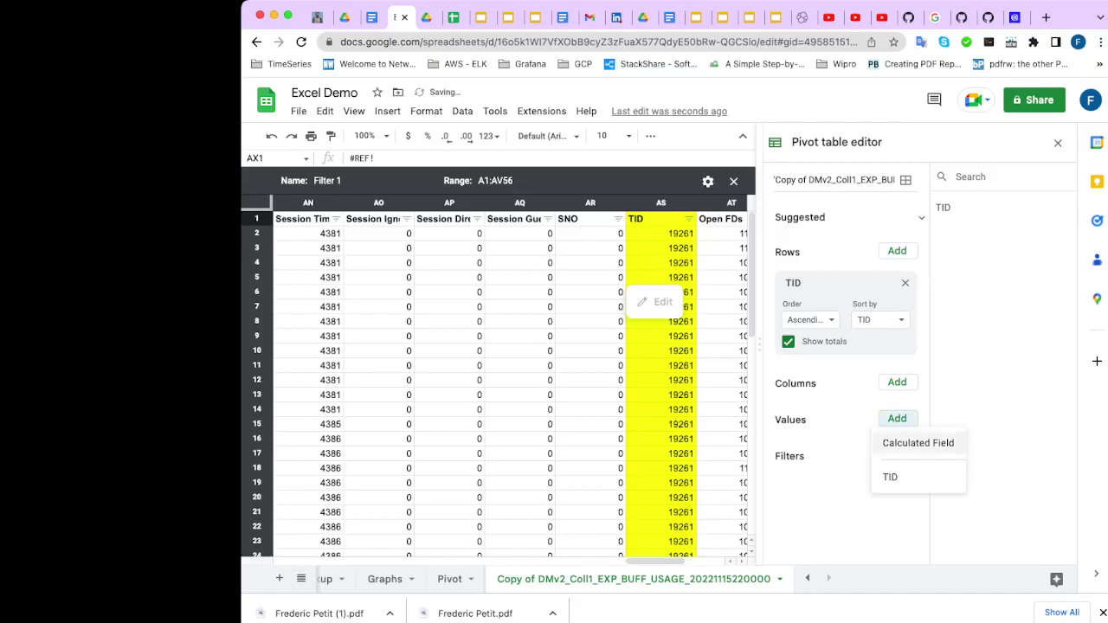
left_click(889, 476)
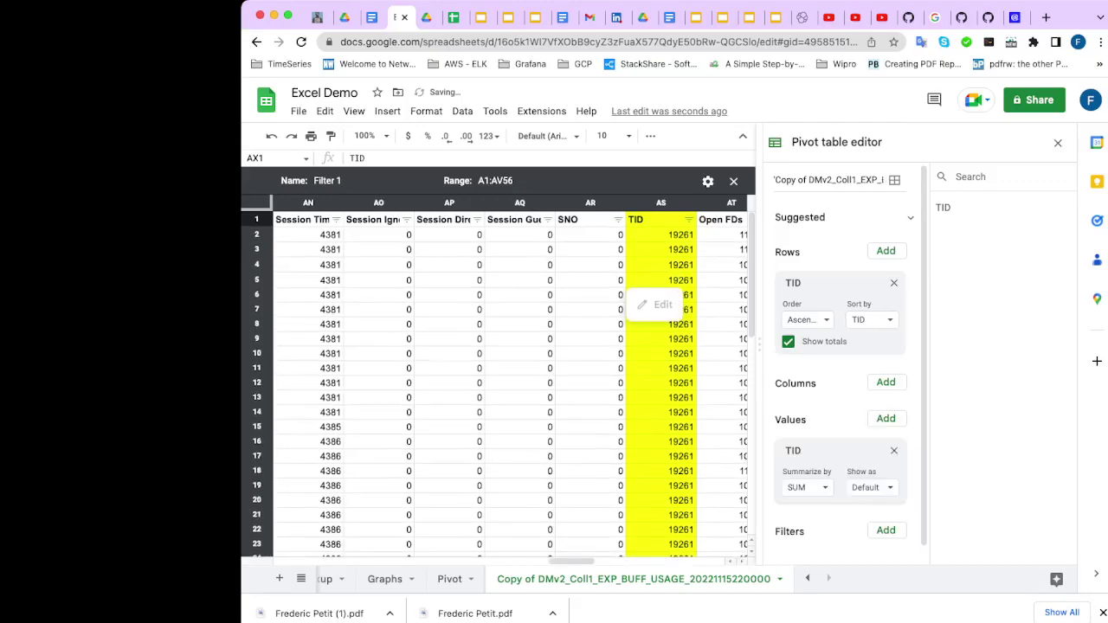
- Try summarizing the pivot table's TID values by COUNTUNIQUE and by SUM
left_click(805, 487)
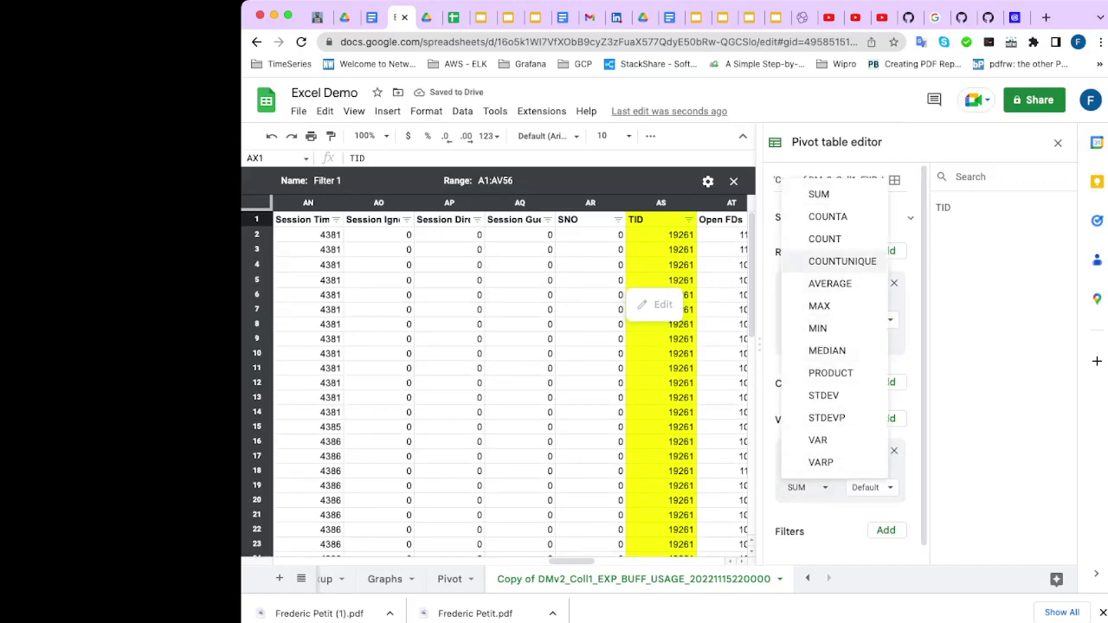
left_click(842, 261)
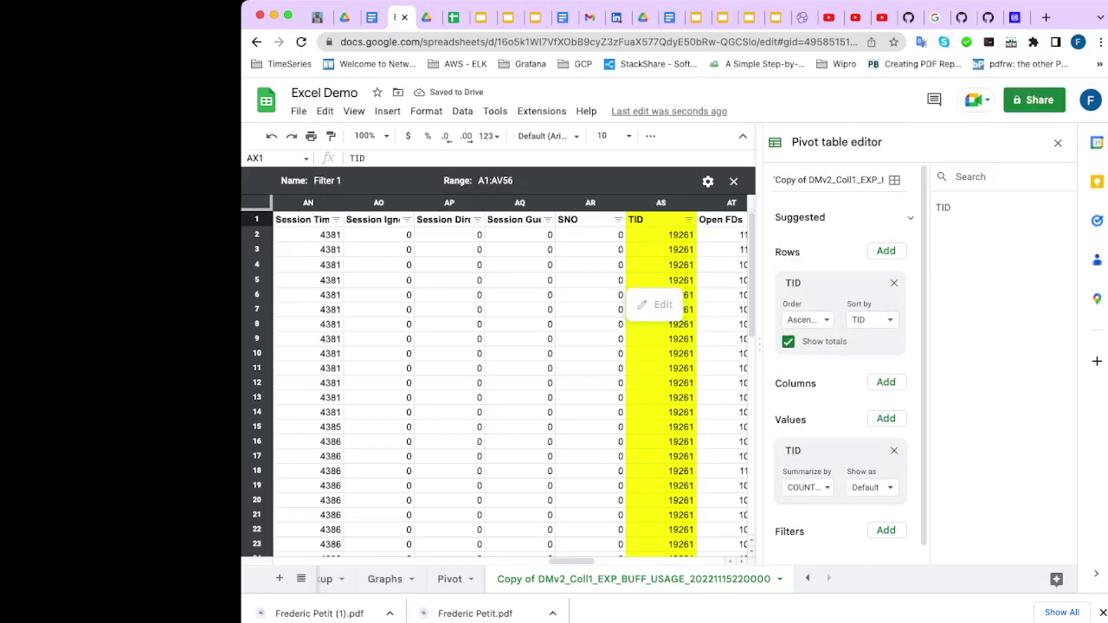
scroll(510, 380, "right", 5)
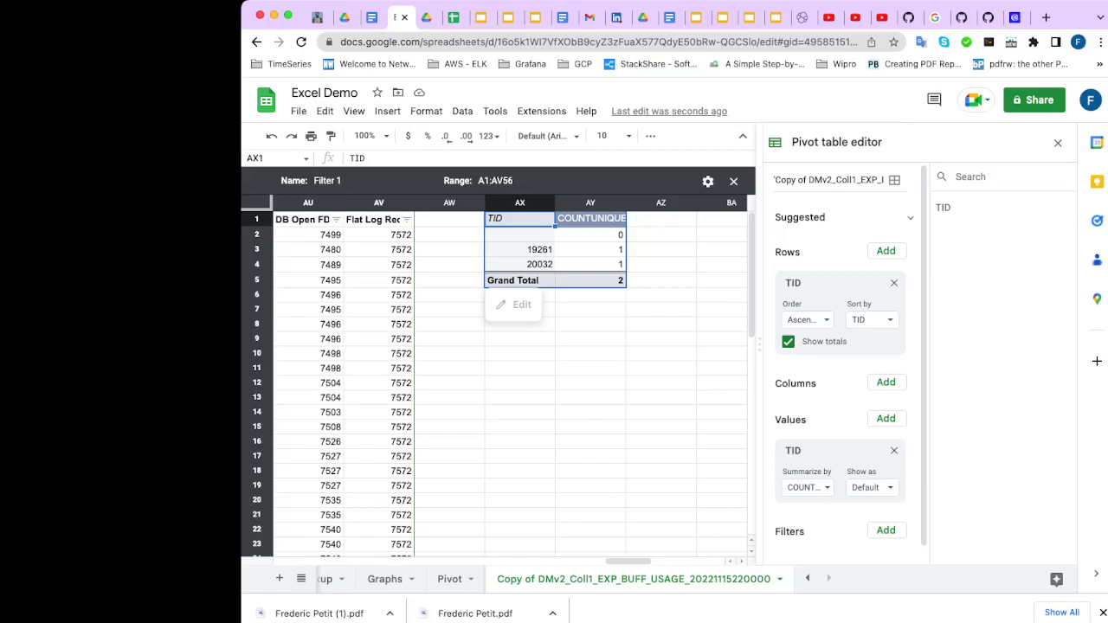
scroll(851, 362, "down", 1)
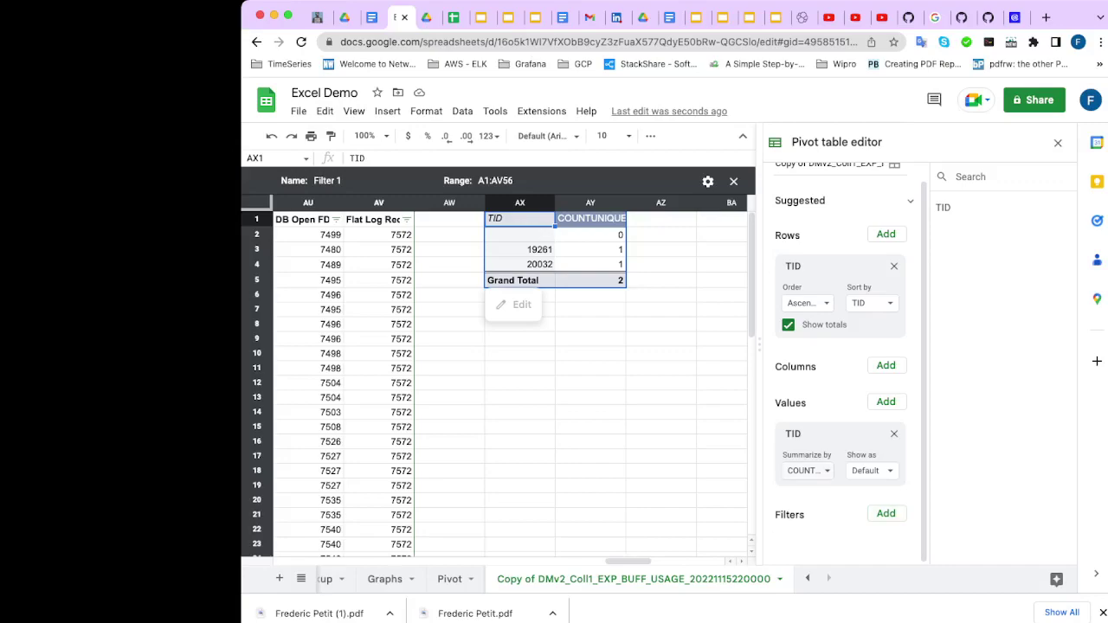
left_click(808, 470)
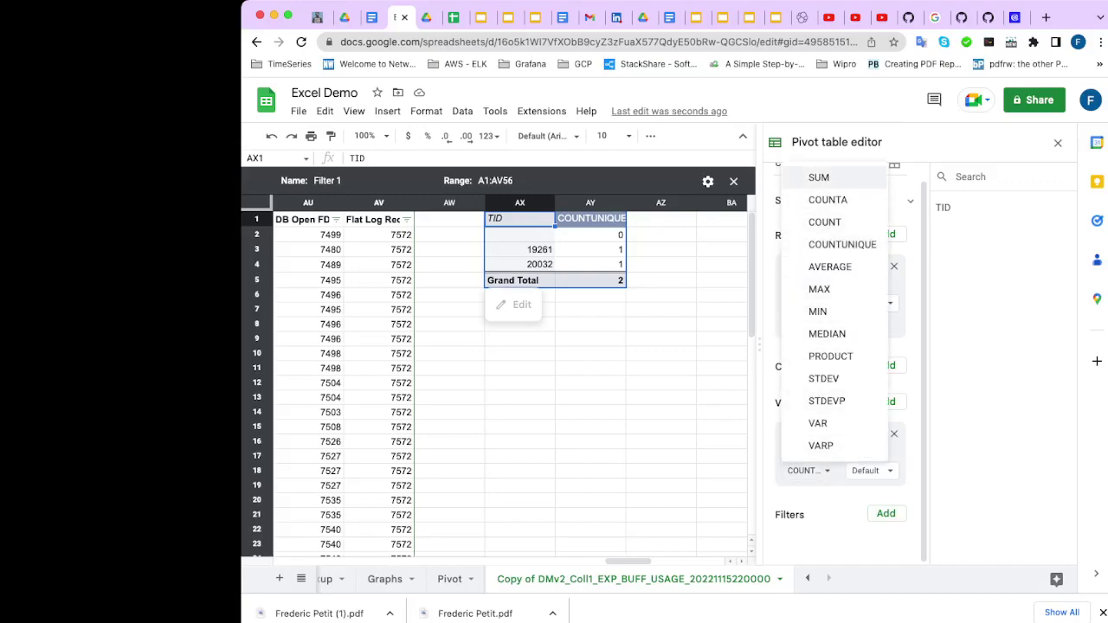
left_click(819, 177)
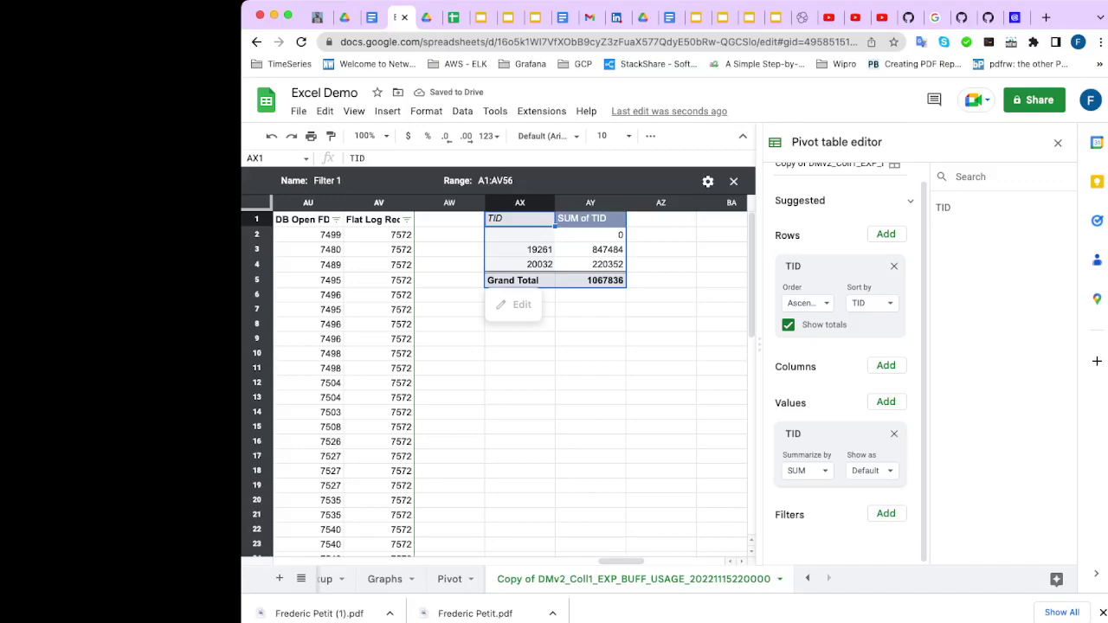
- Summarize the pivot table's TID values by COUNT
left_click(806, 470)
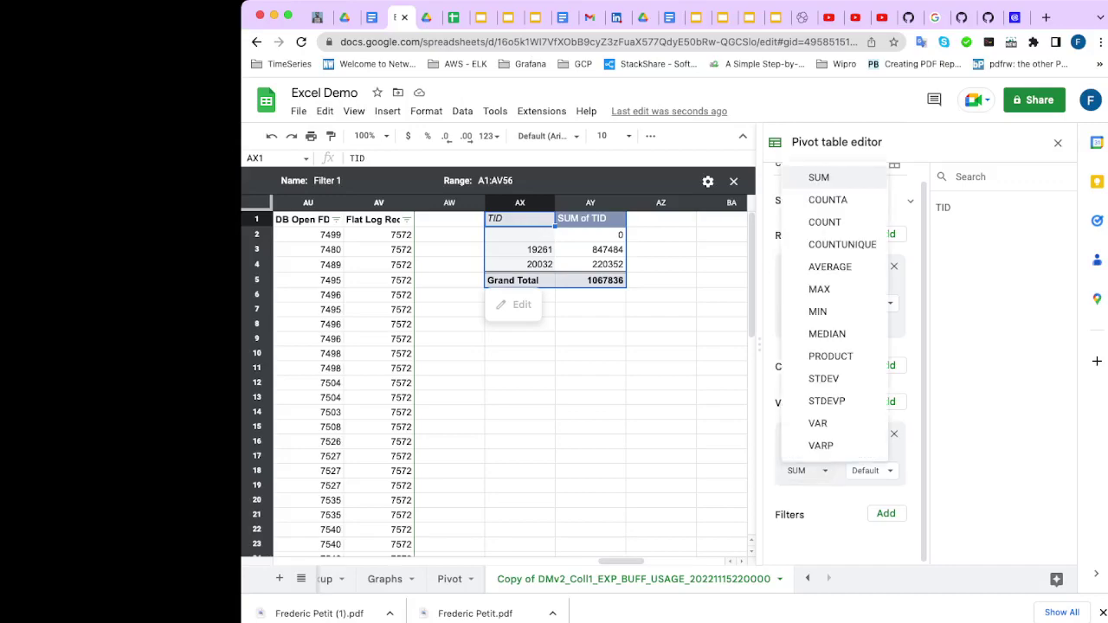
left_click(805, 220)
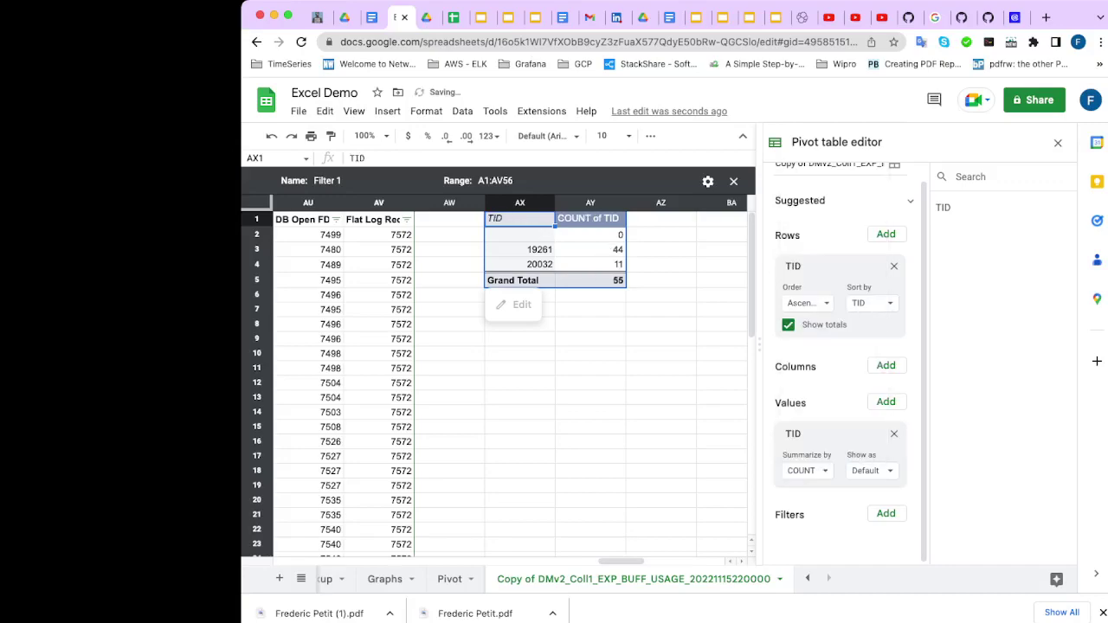